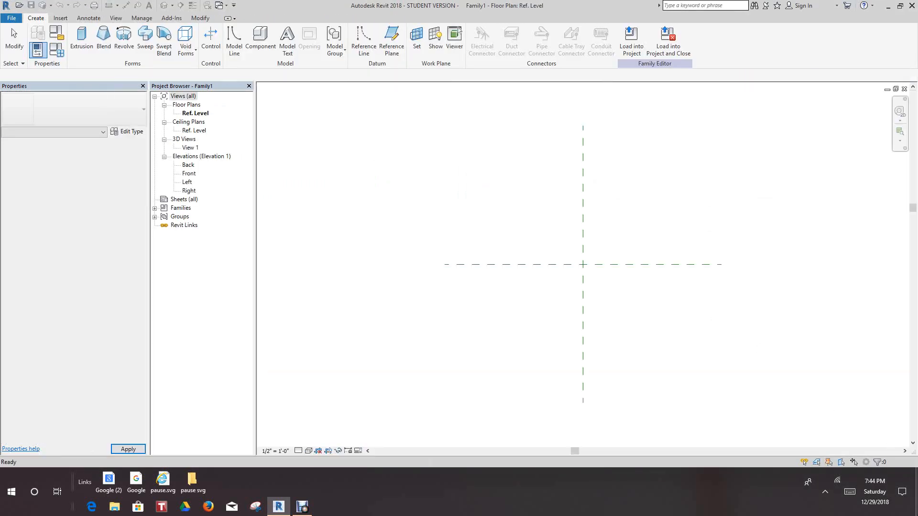
# Tile the open family views and fit the reference planes in the Ref. Level floor plan view
pyautogui.moveTo(477, 365); pyautogui.dragTo(428, 362, button='middle')
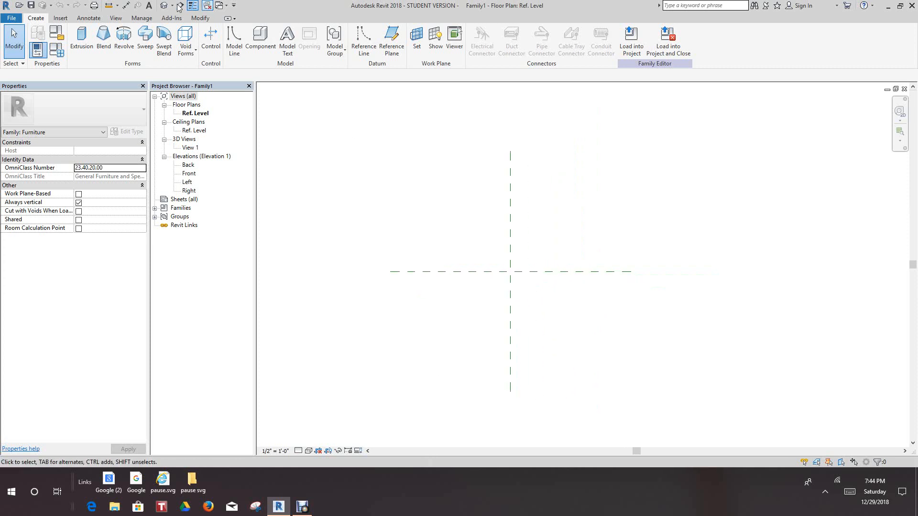
pyautogui.click(116, 18)
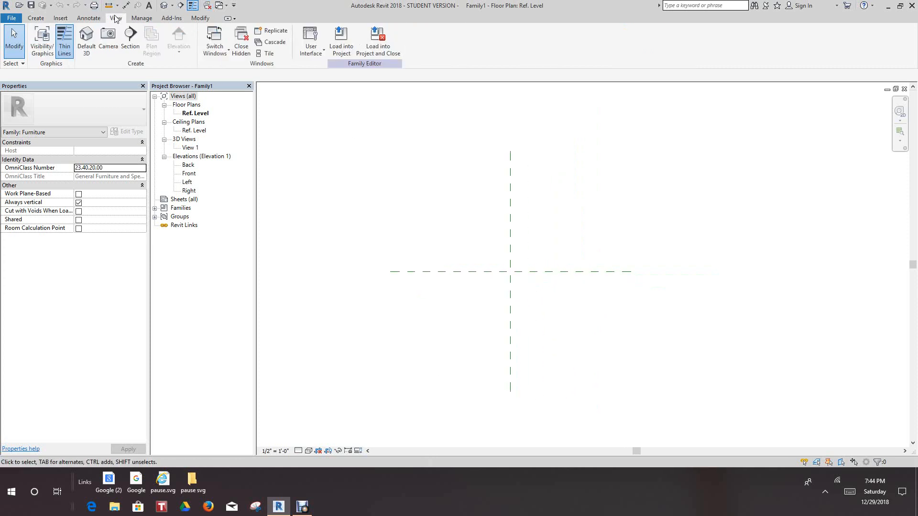
pyautogui.click(265, 53)
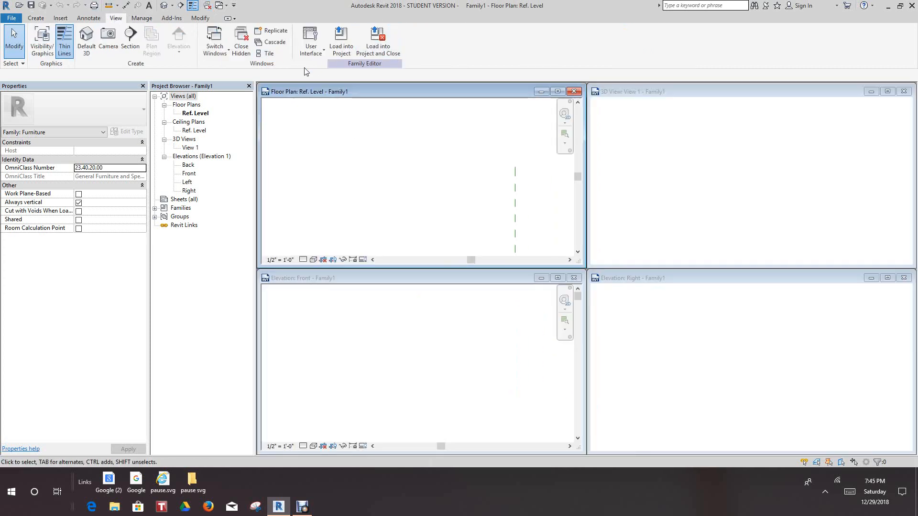
pyautogui.moveTo(474, 167); pyautogui.dragTo(462, 172, button='middle')
pyautogui.press('z')
pyautogui.press('a')
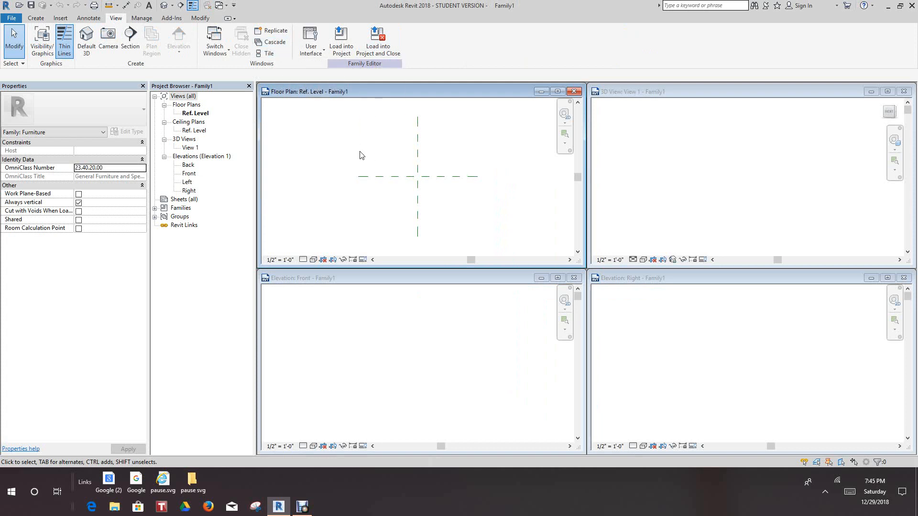
# Maximize the Front elevation, tile the views again with it first, and fit the contents of all four views
pyautogui.moveTo(497, 281); pyautogui.dragTo(498, 302)
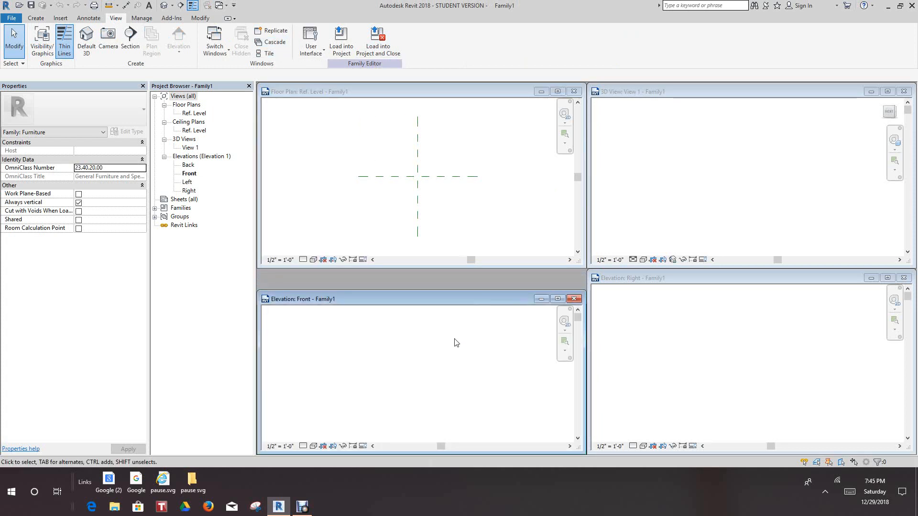
pyautogui.click(558, 299)
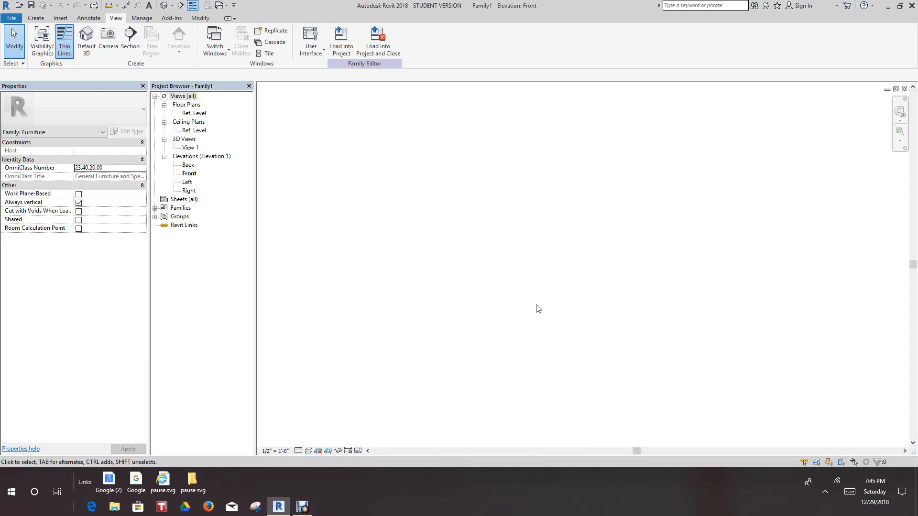
pyautogui.press('w')
pyautogui.press('t')
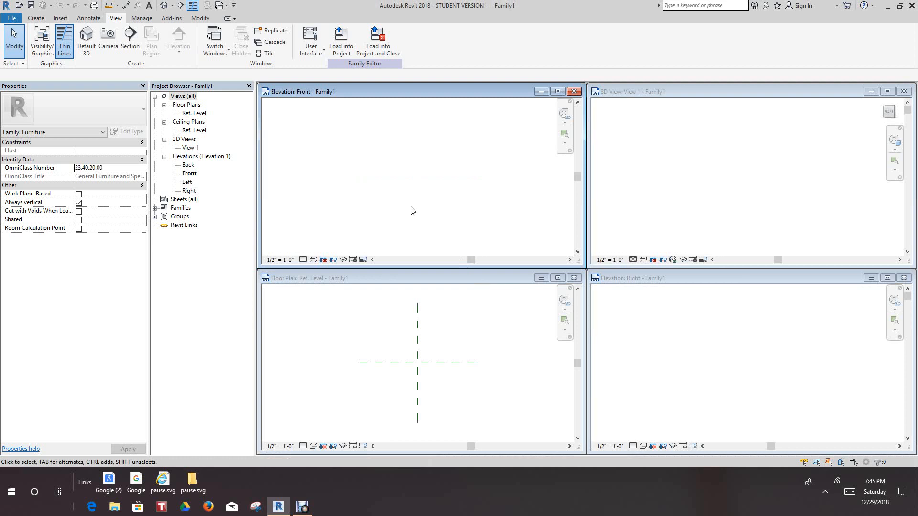
pyautogui.press('z')
pyautogui.press('a')
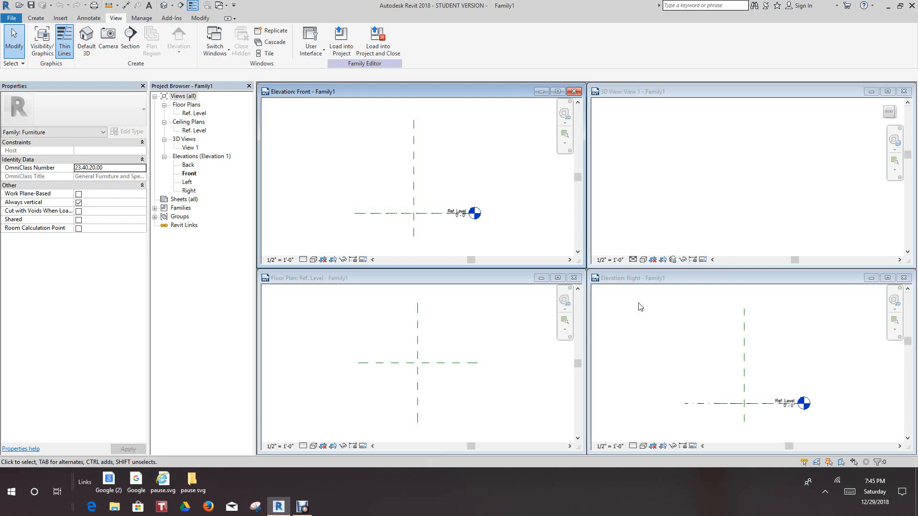
# Start saving the current model as a family on the Desktop with the file name Bookcase
pyautogui.click(15, 18)
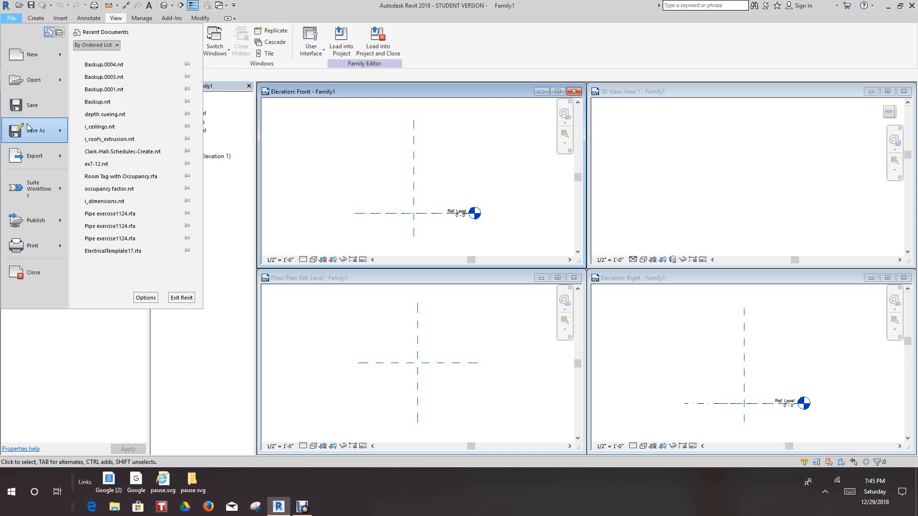
pyautogui.moveTo(30, 131)
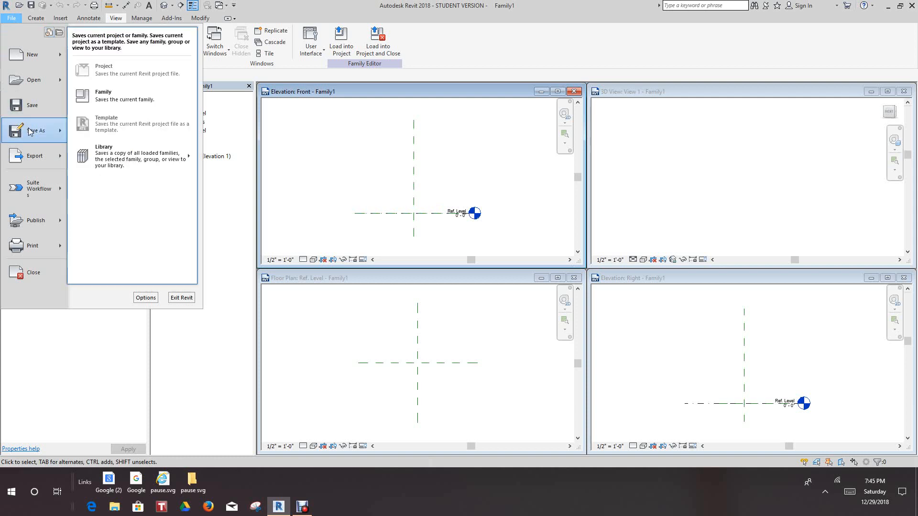
pyautogui.click(118, 99)
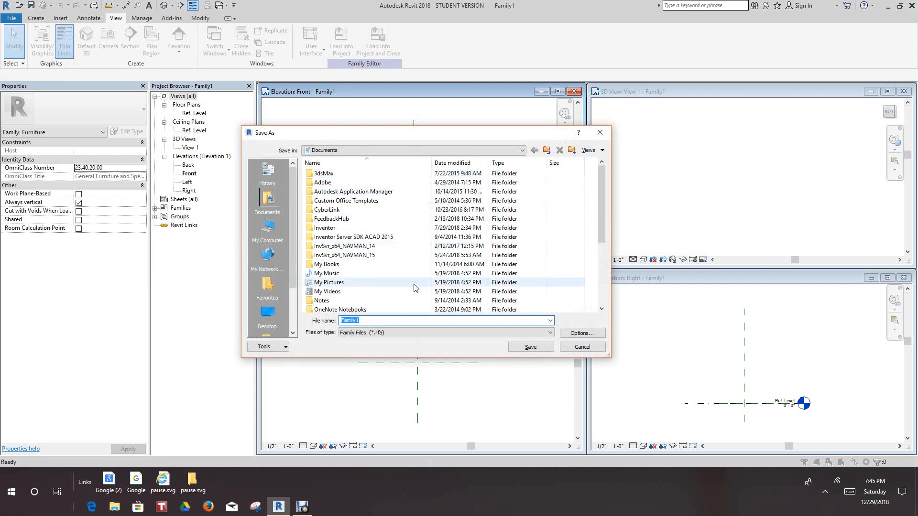
pyautogui.click(263, 313)
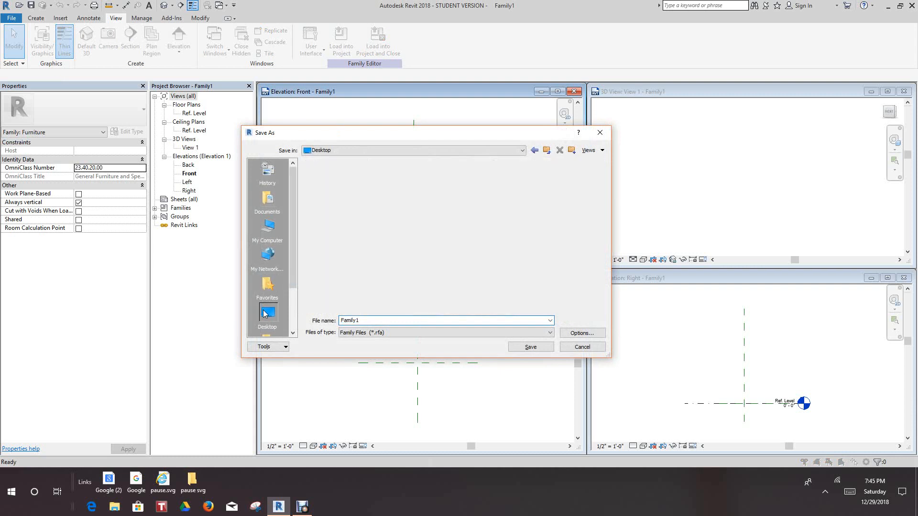
pyautogui.click(368, 321)
pyautogui.doubleClick(357, 321)
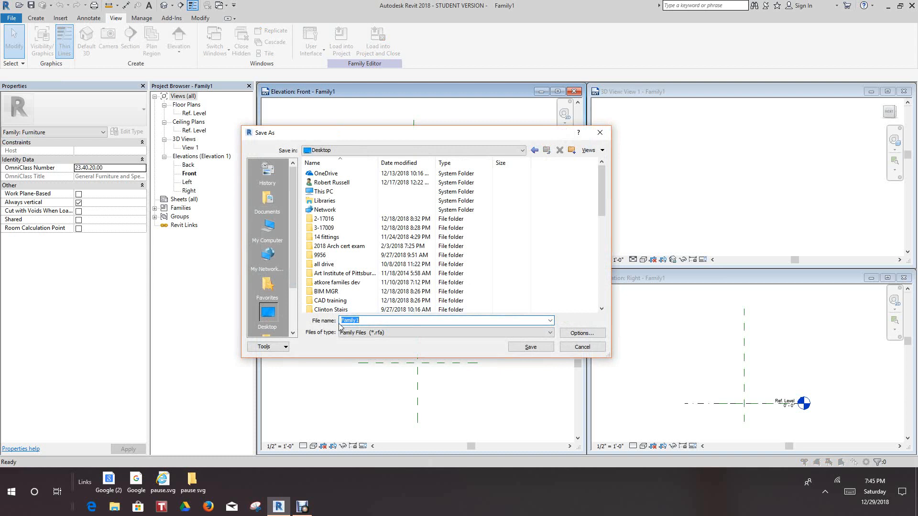
pyautogui.write('Boo')
# Set the maximum backups to 1 in the file save options and save the Bookcase family
pyautogui.click(581, 333)
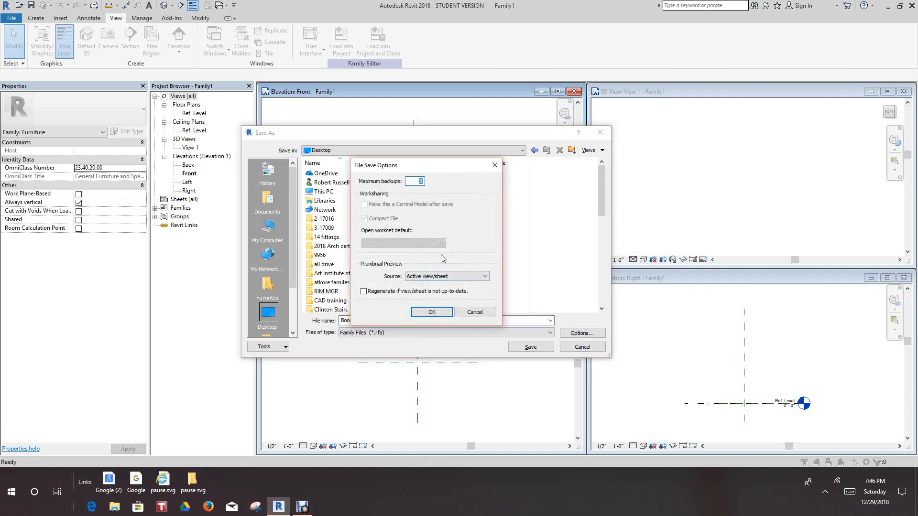
pyautogui.write('1')
pyautogui.click(430, 312)
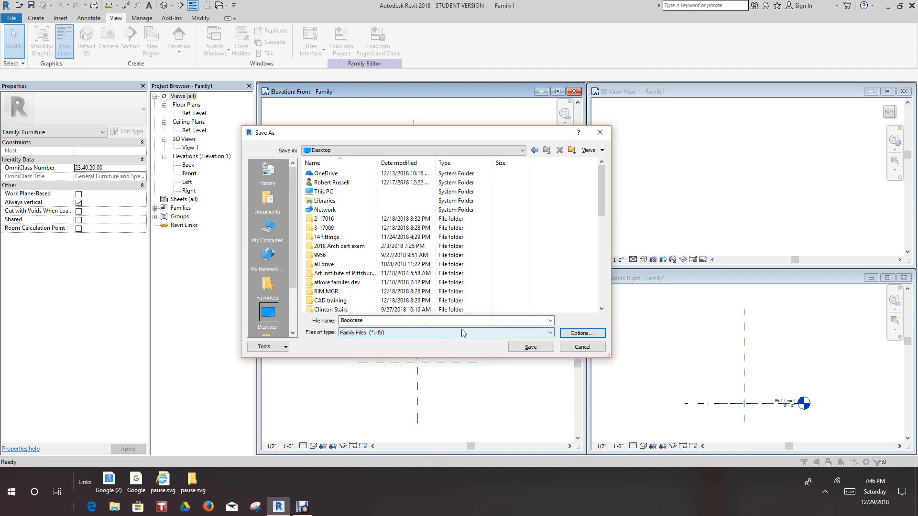
pyautogui.click(529, 348)
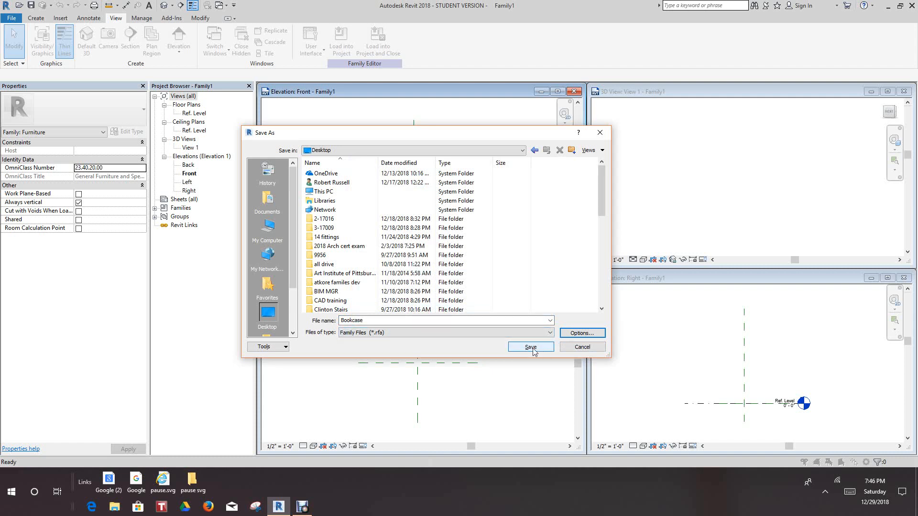
pyautogui.click(577, 334)
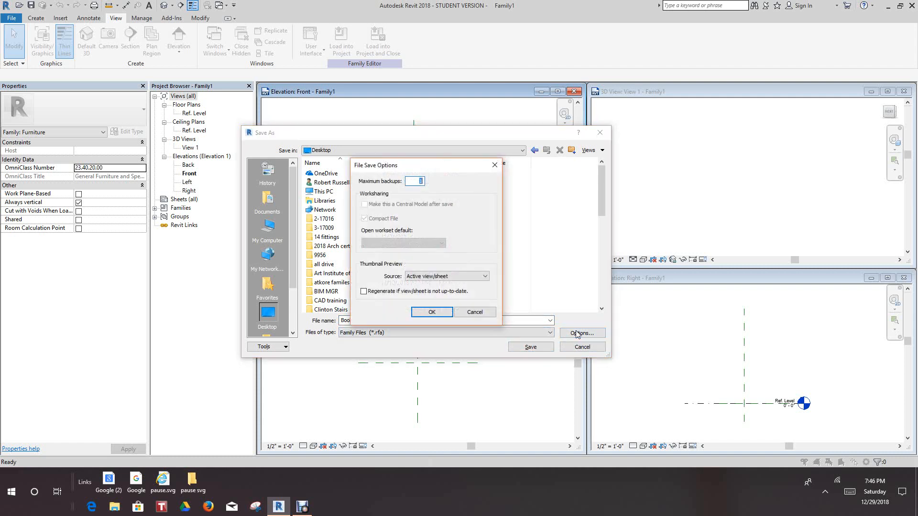
pyautogui.click(432, 311)
pyautogui.click(530, 347)
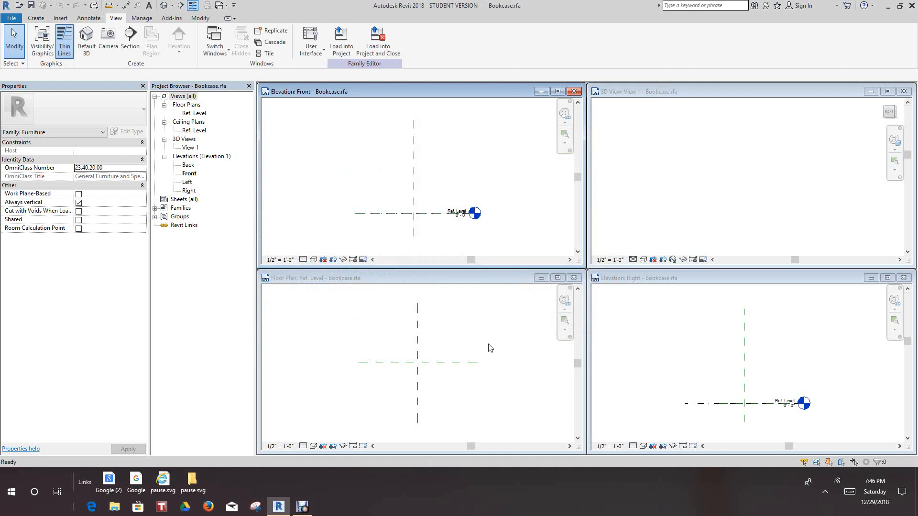
# Maximize the Ref. Level floor plan view around the two crossing center planes
pyautogui.click(558, 278)
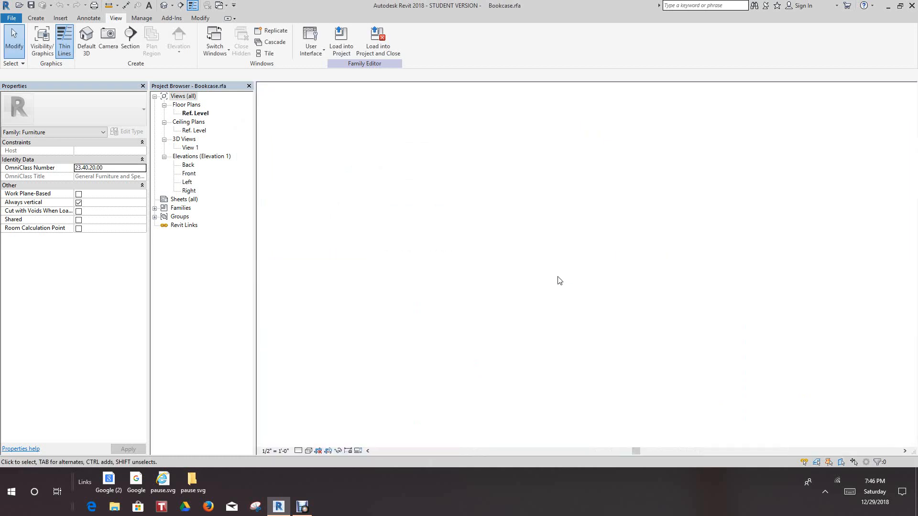
pyautogui.scroll(5, 567, 327)
pyautogui.moveTo(538, 303); pyautogui.dragTo(669, 408, button='middle')
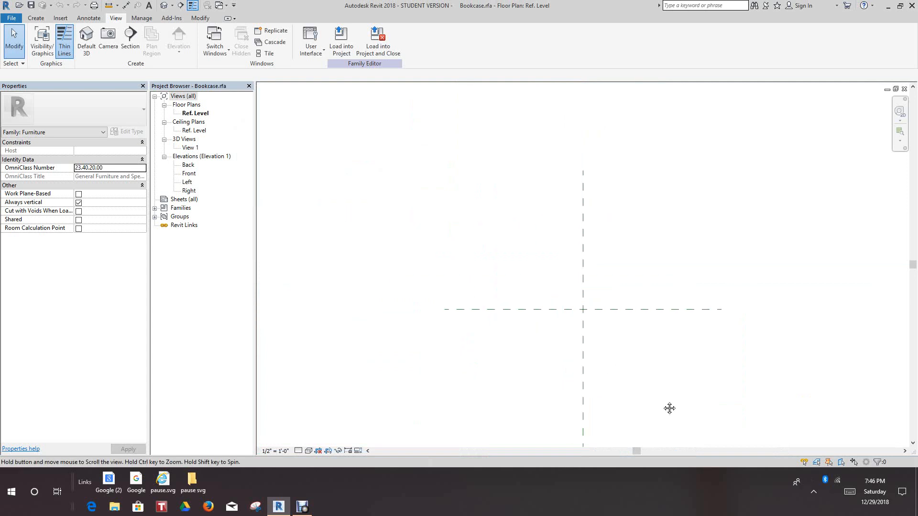
pyautogui.scroll(2, 604, 353)
pyautogui.scroll(-1, 611, 359)
pyautogui.moveTo(611, 358); pyautogui.dragTo(555, 294, button='middle')
pyautogui.scroll(-2, 596, 332)
pyautogui.scroll(1, 596, 332)
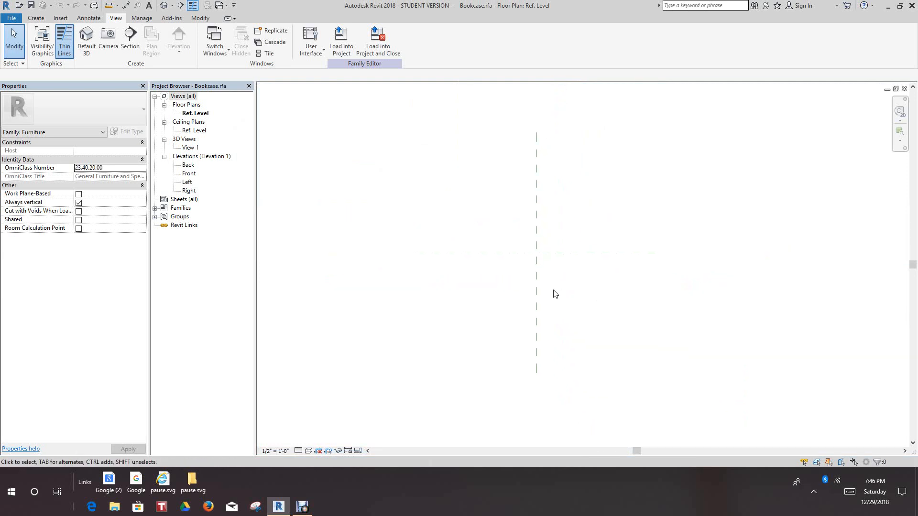
pyautogui.click(11, 18)
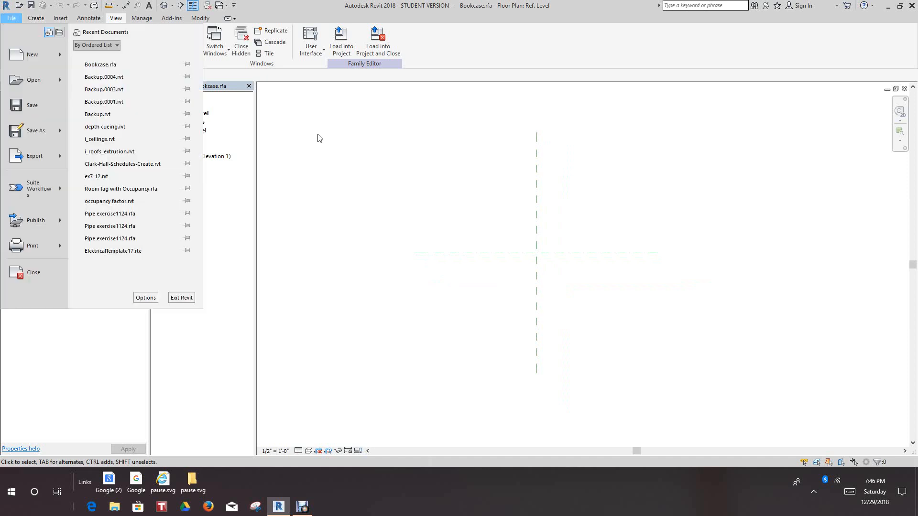
pyautogui.click(267, 12)
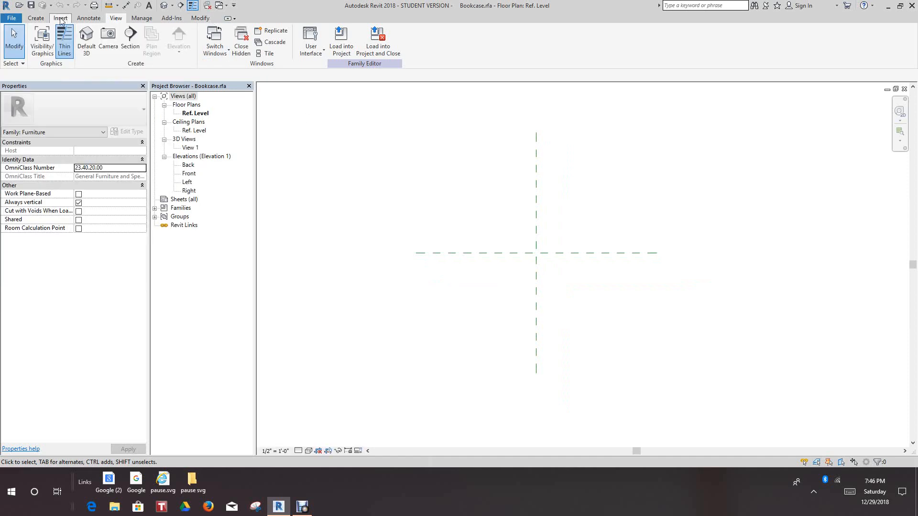
# Draw two horizontal reference planes, one about 1'-1" above and one about 1'-1" below the horizontal center plane
pyautogui.click(38, 19)
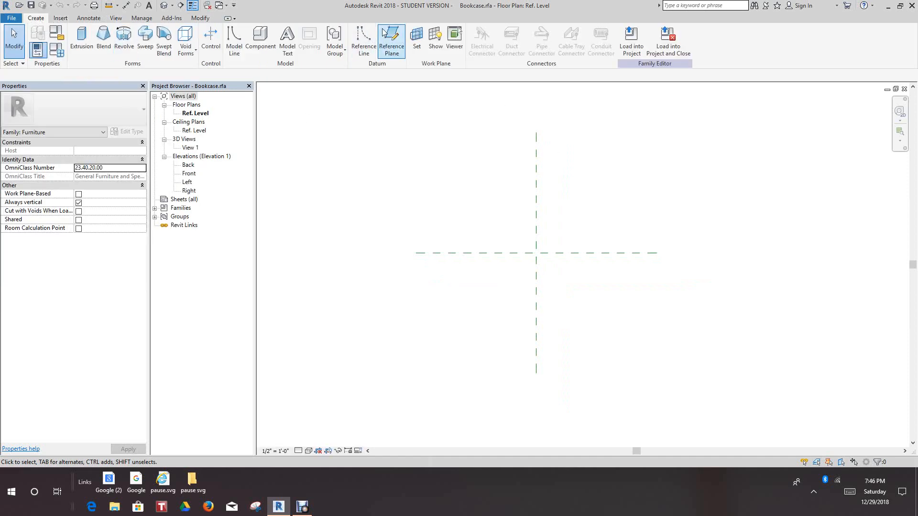
pyautogui.click(391, 39)
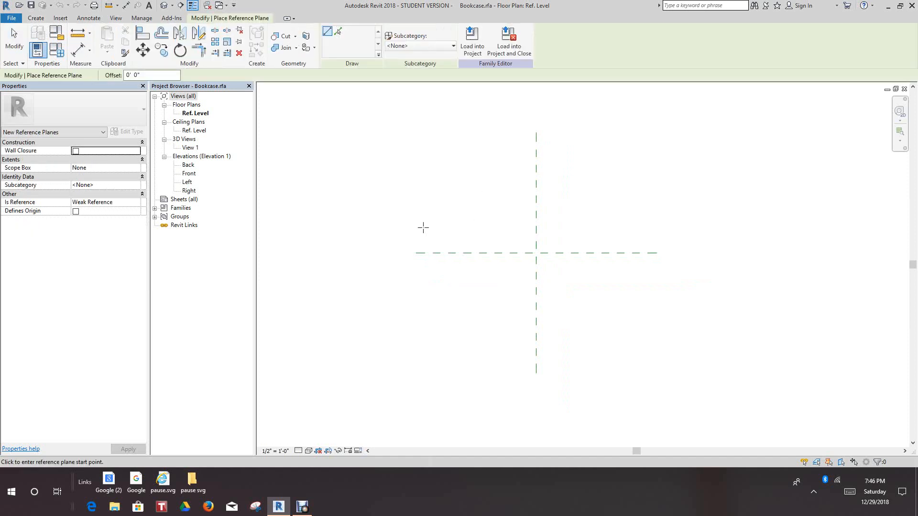
pyautogui.click(439, 226)
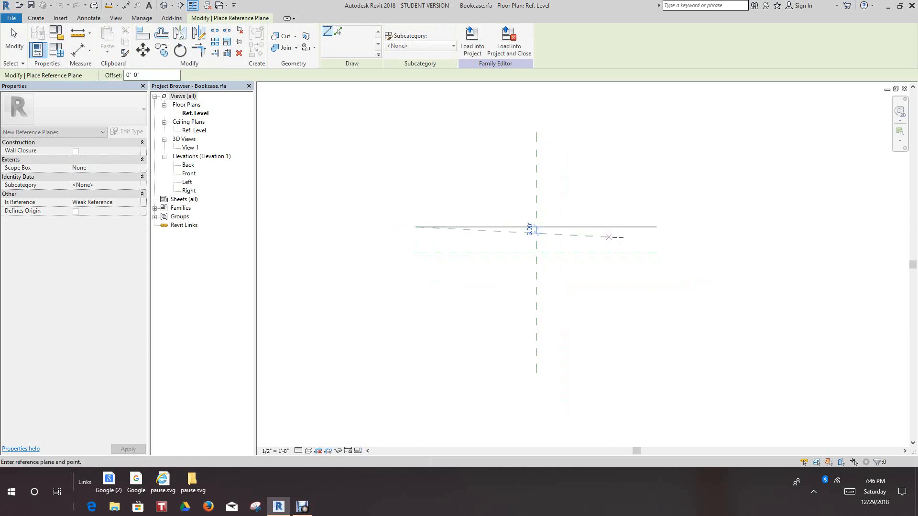
pyautogui.click(653, 227)
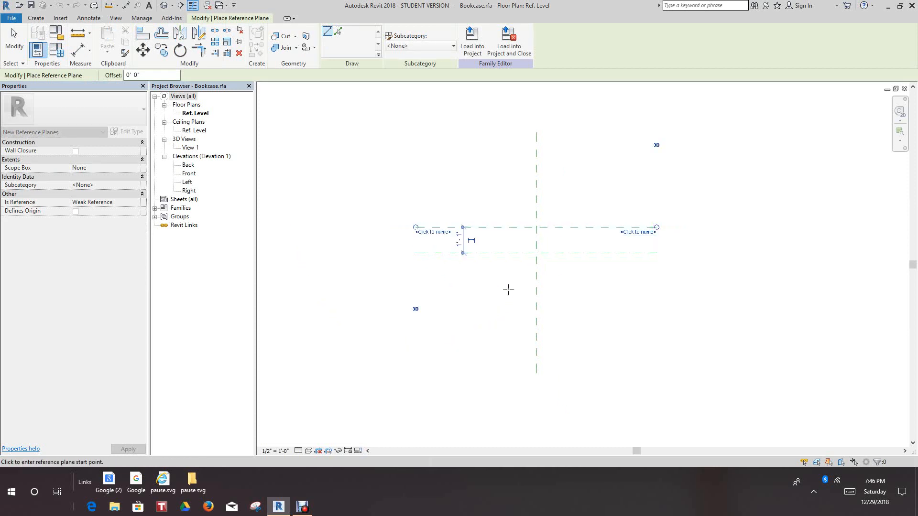
pyautogui.click(416, 280)
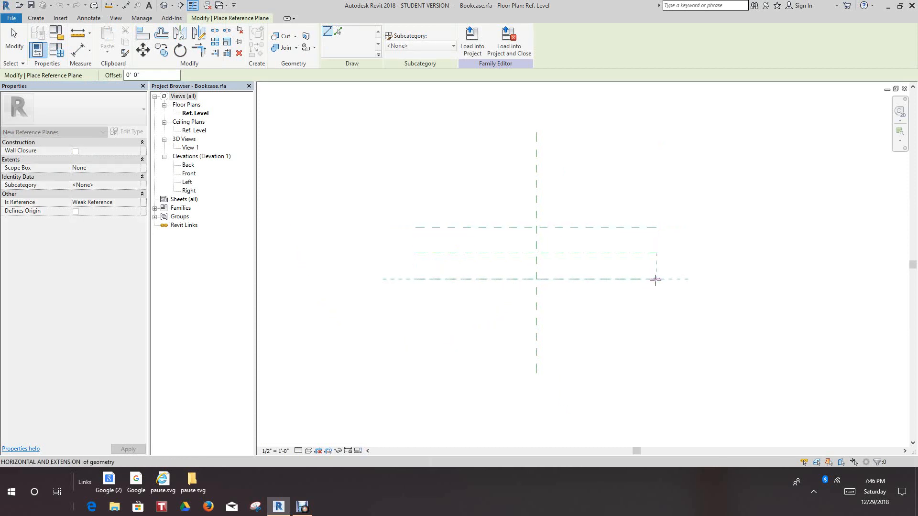
pyautogui.click(655, 279)
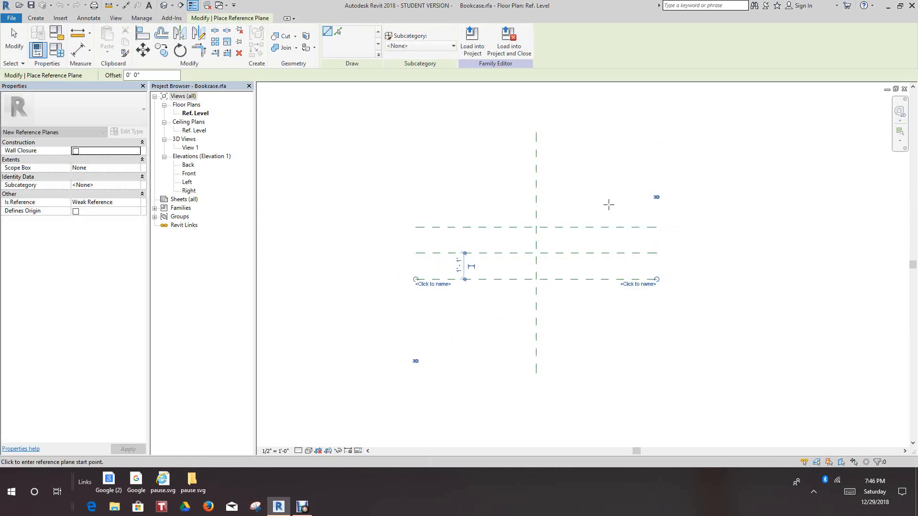
# Draw two vertical reference planes, about 2'-2" to the right and about 3'-9" to the left of the vertical center plane
pyautogui.click(589, 133)
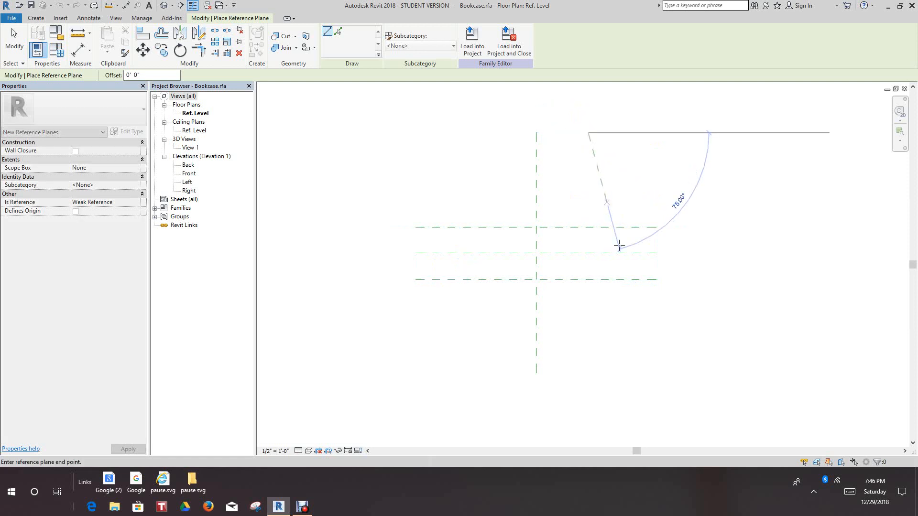
pyautogui.click(587, 373)
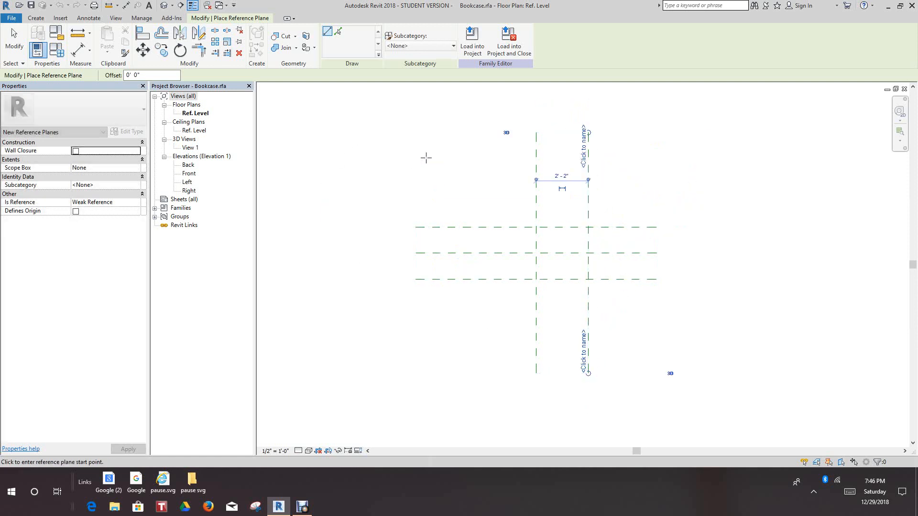
pyautogui.click(445, 139)
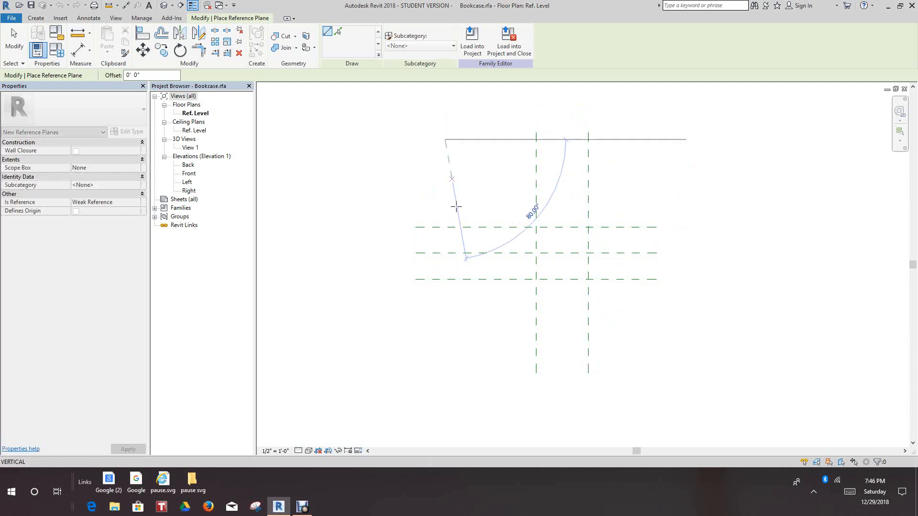
pyautogui.click(443, 376)
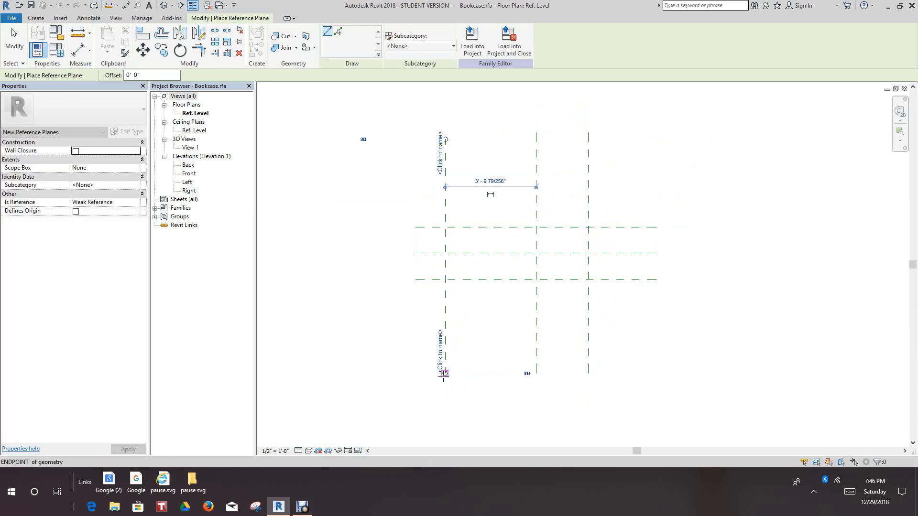
pyautogui.scroll(-1, 484, 369)
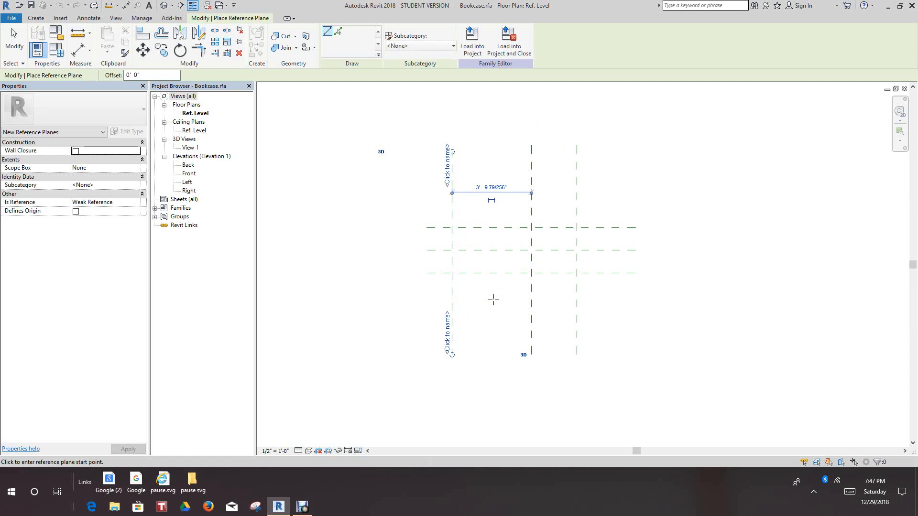
pyautogui.scroll(-2, 493, 300)
pyautogui.moveTo(510, 315); pyautogui.dragTo(529, 344, button='middle')
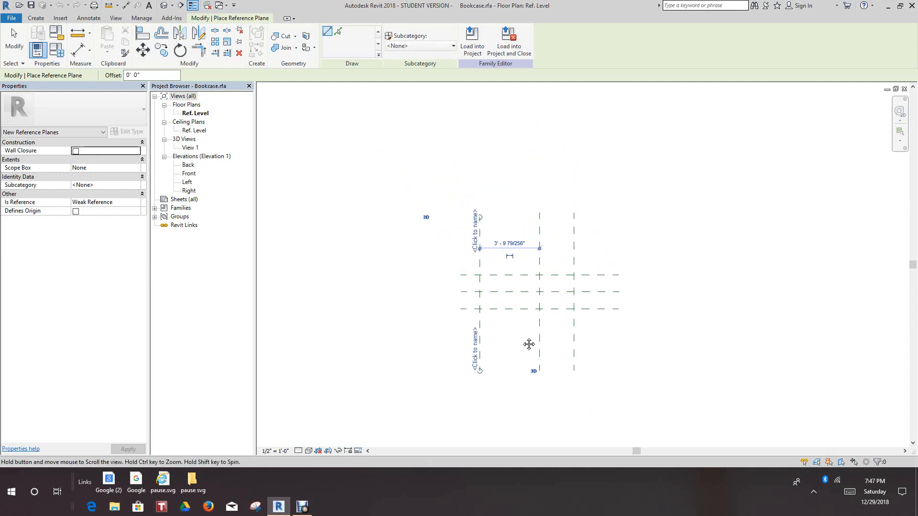
# Place a continuous aligned dimension across the three vertical reference planes, above the horizontal planes
pyautogui.scroll(3, 496, 330)
pyautogui.scroll(1, 502, 260)
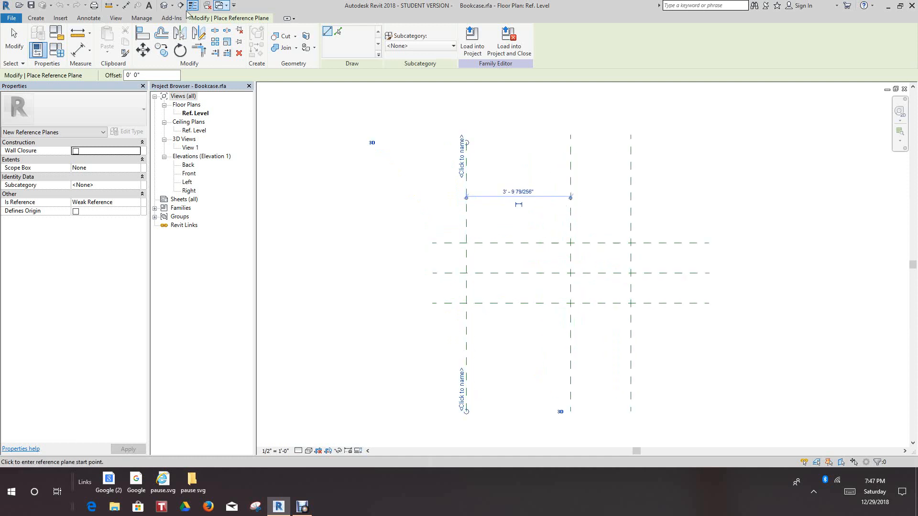
pyautogui.click(36, 18)
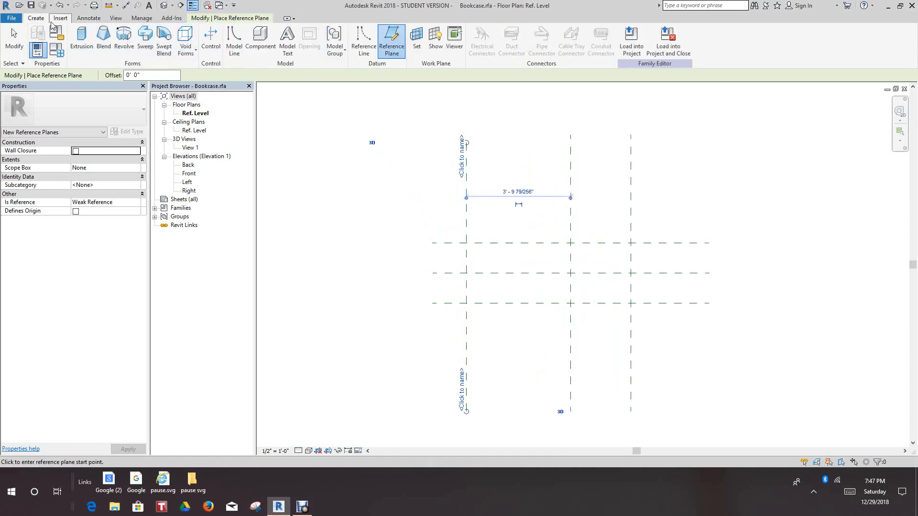
pyautogui.click(89, 18)
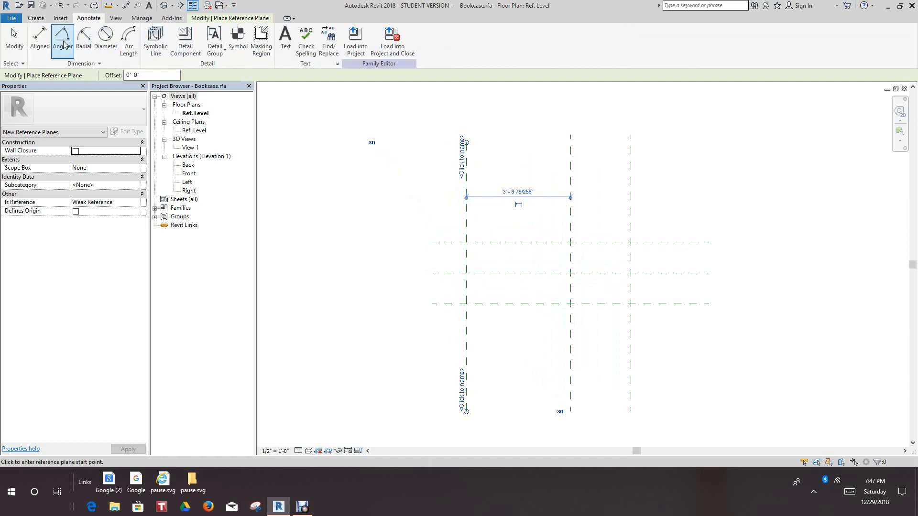
pyautogui.click(40, 41)
pyautogui.scroll(3, 527, 202)
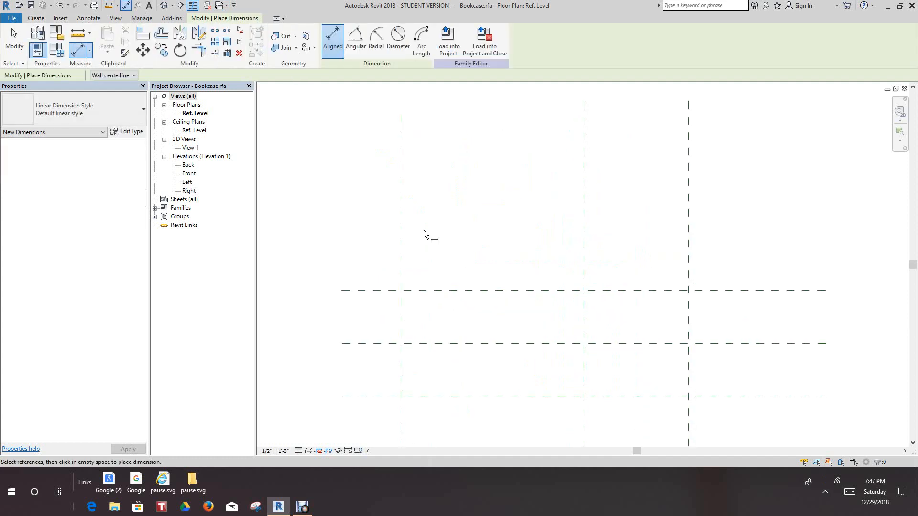
pyautogui.click(401, 238)
pyautogui.scroll(-3, 480, 200)
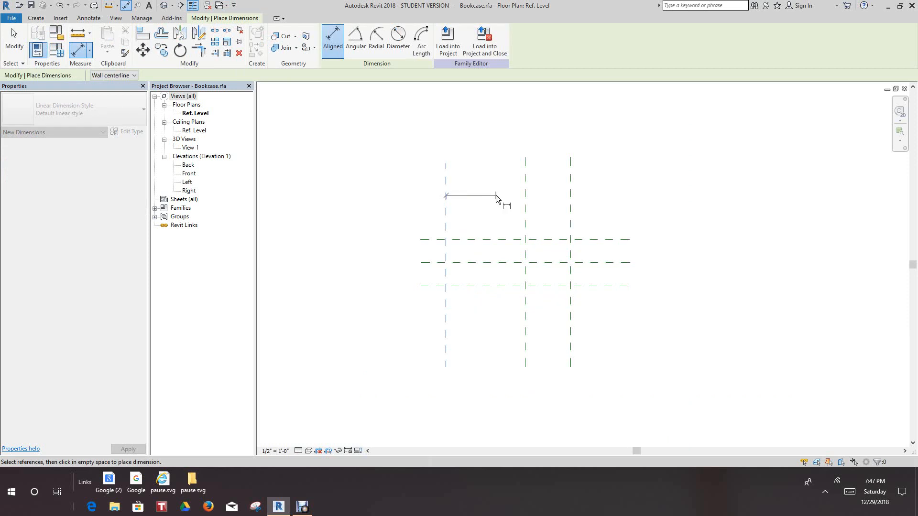
pyautogui.click(524, 208)
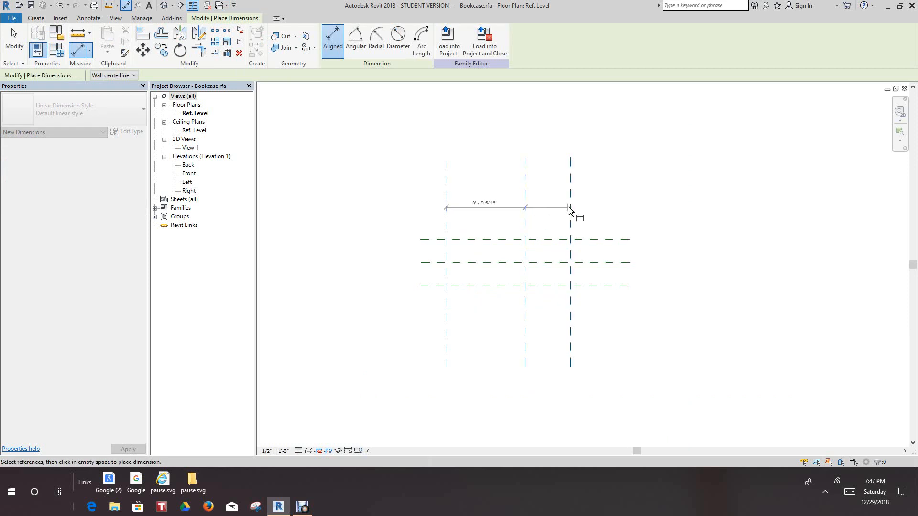
pyautogui.click(570, 205)
pyautogui.click(616, 204)
# Place a continuous aligned dimension across the three horizontal reference planes, beside their left ends
pyautogui.scroll(2, 409, 253)
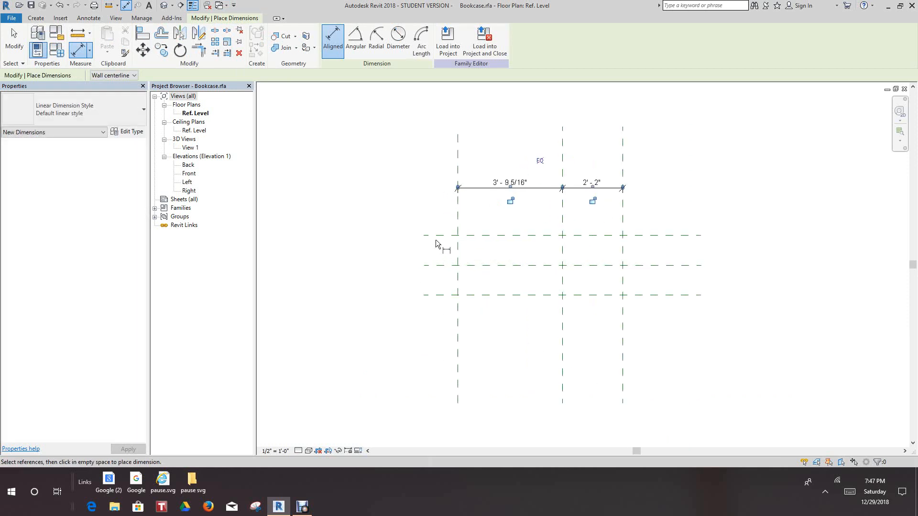
pyautogui.click(441, 235)
pyautogui.click(442, 265)
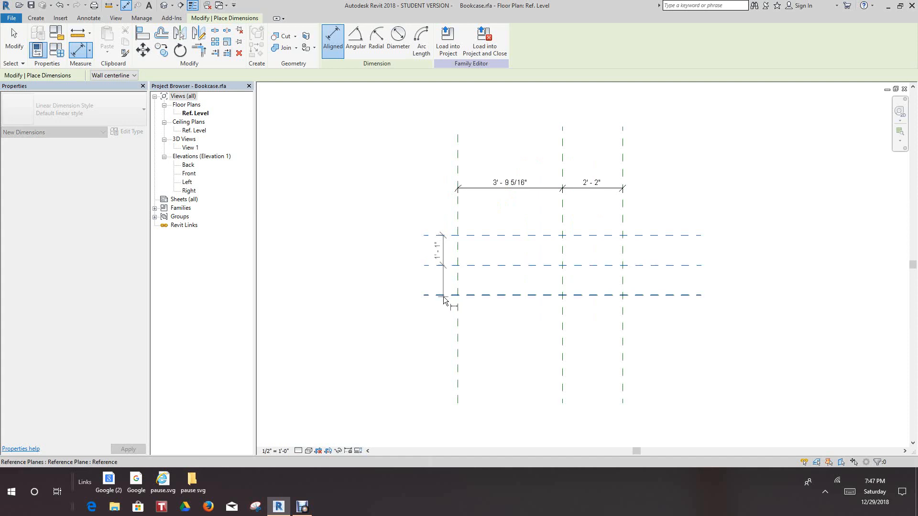
pyautogui.click(440, 295)
pyautogui.click(442, 330)
# Add an overall aligned dimension between the two outer vertical reference planes, above the segmented one, and end the dimension command
pyautogui.scroll(2, 465, 184)
pyautogui.click(457, 167)
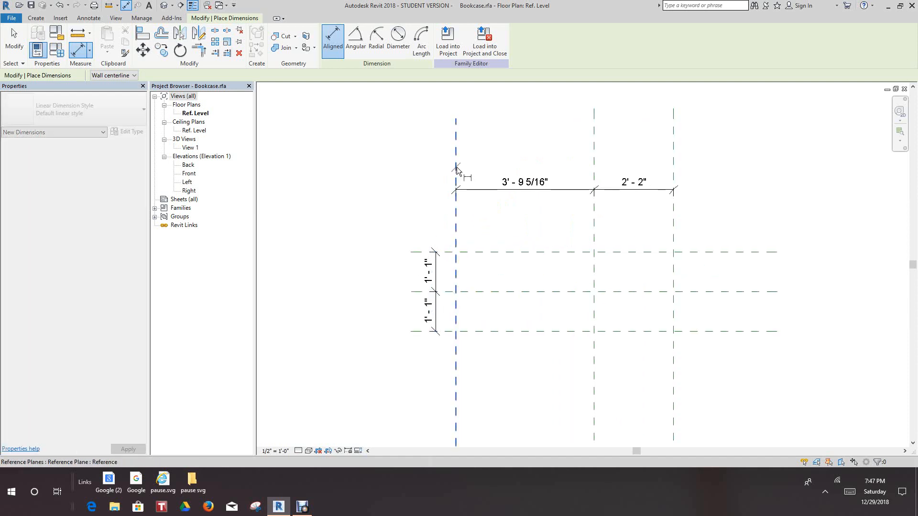
pyautogui.click(673, 155)
pyautogui.click(691, 142)
pyautogui.rightClick(631, 197)
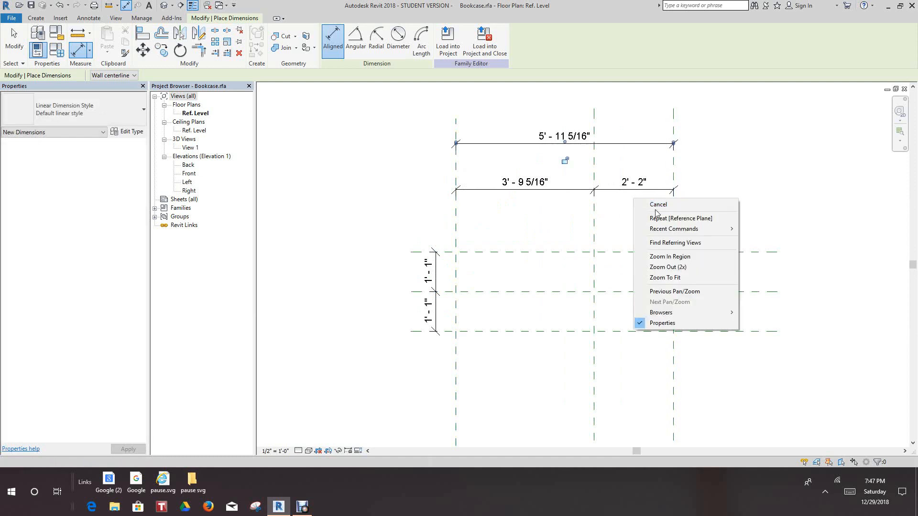
pyautogui.click(643, 205)
pyautogui.rightClick(630, 208)
pyautogui.click(643, 214)
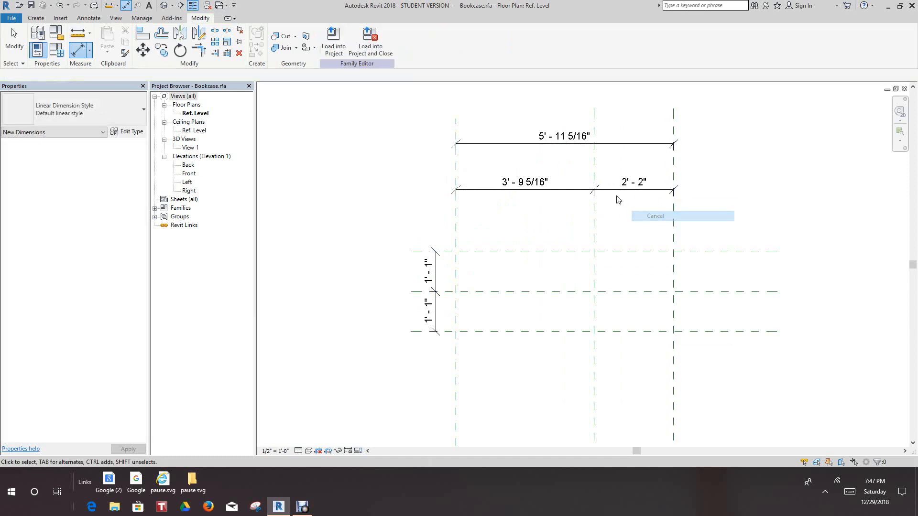
# Apply the equality constraint to the segmented dimension across the three vertical reference planes and deselect it
pyautogui.click(613, 192)
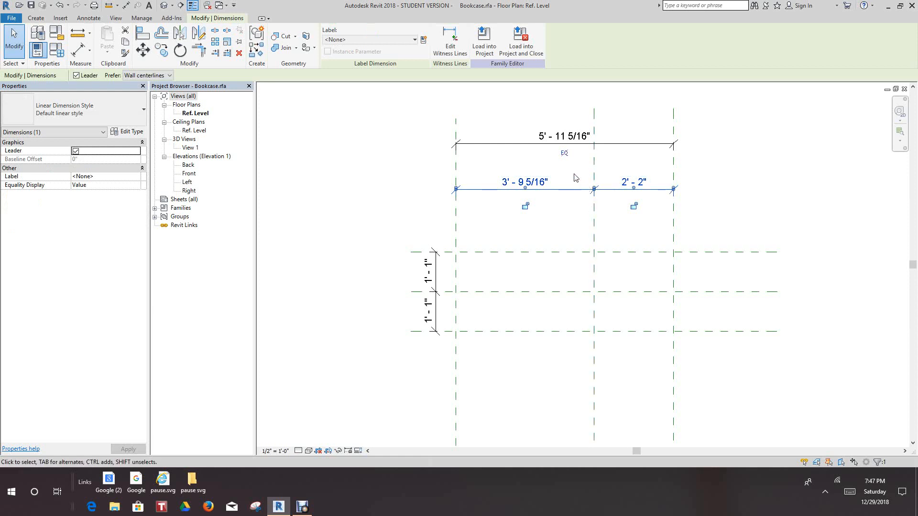
pyautogui.click(564, 155)
pyautogui.scroll(-2, 601, 197)
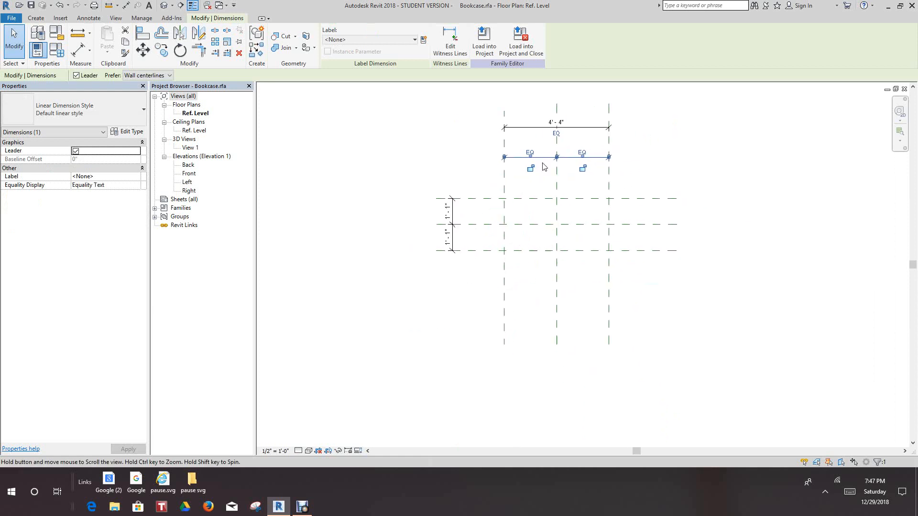
pyautogui.scroll(4, 551, 195)
pyautogui.scroll(-2, 449, 211)
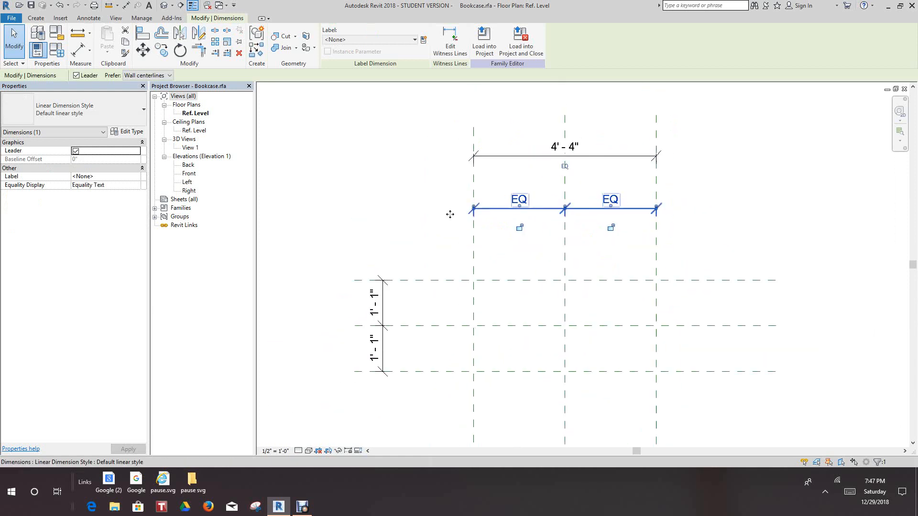
pyautogui.scroll(2, 420, 287)
pyautogui.rightClick(428, 300)
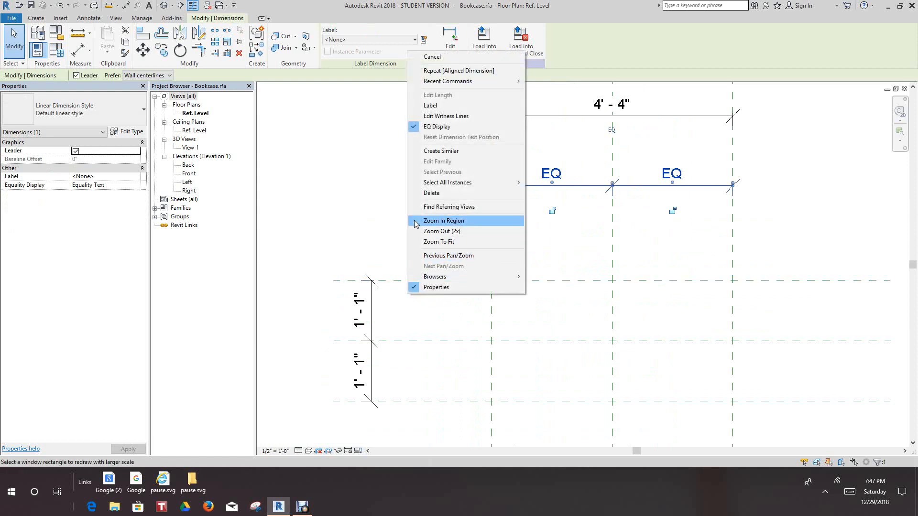
pyautogui.click(430, 57)
# Apply the equality constraint to the segmented dimension across the three horizontal reference planes
pyautogui.scroll(2, 396, 242)
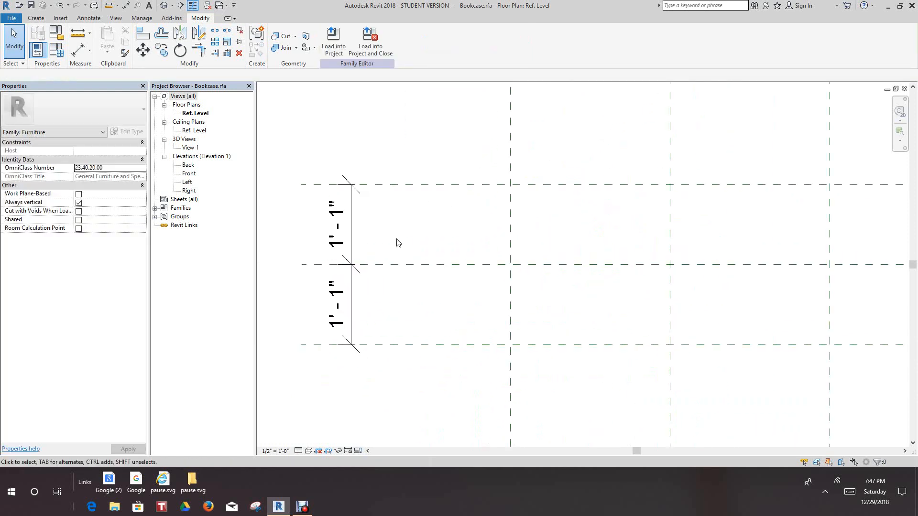
pyautogui.click(352, 257)
pyautogui.click(423, 264)
pyautogui.scroll(-2, 420, 244)
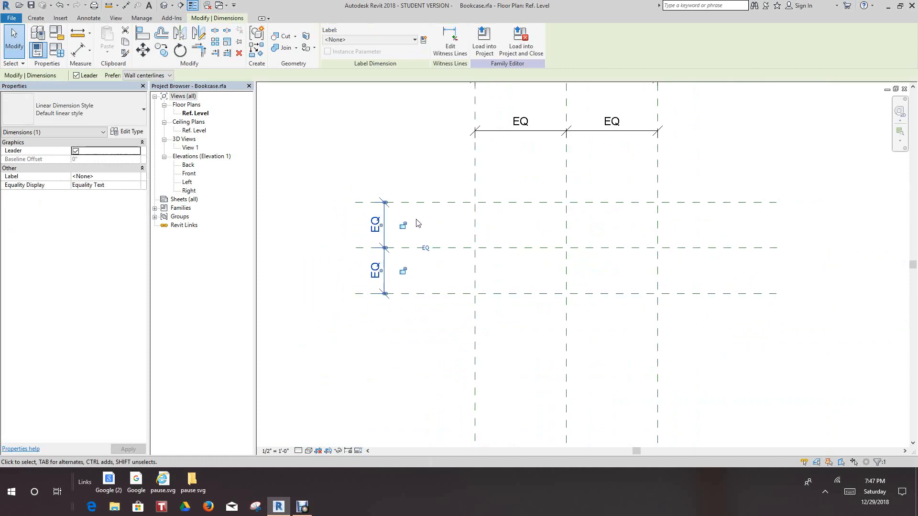
# Add an overall aligned dimension between the two outer horizontal reference planes, to the left of the equalized dimension
pyautogui.scroll(1, 423, 241)
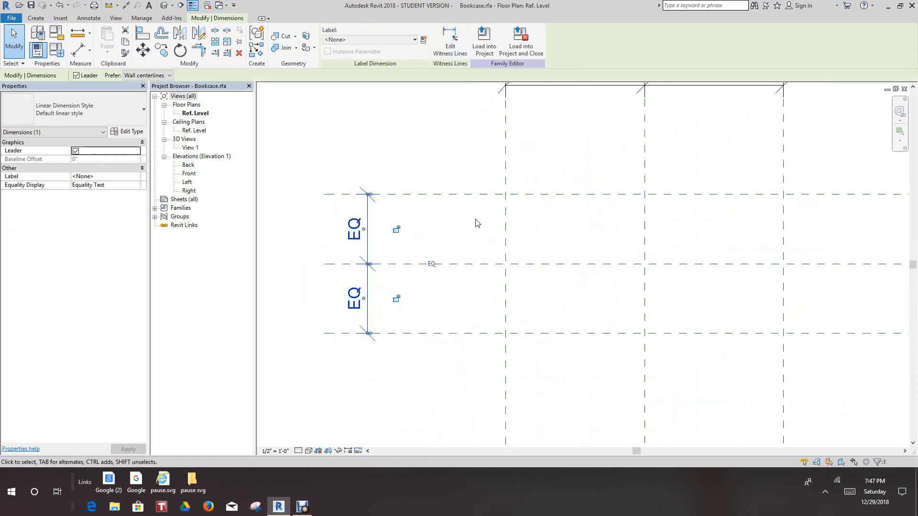
pyautogui.press('d')
pyautogui.press('i')
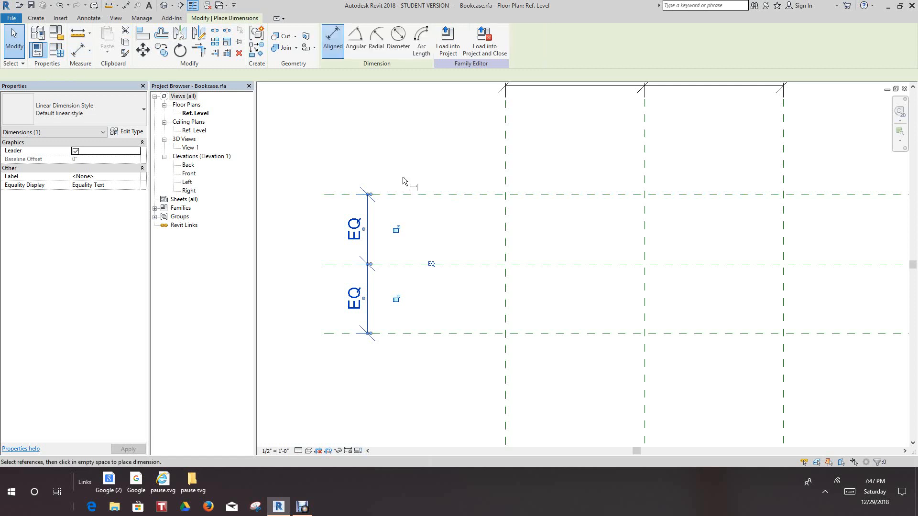
pyautogui.click(427, 194)
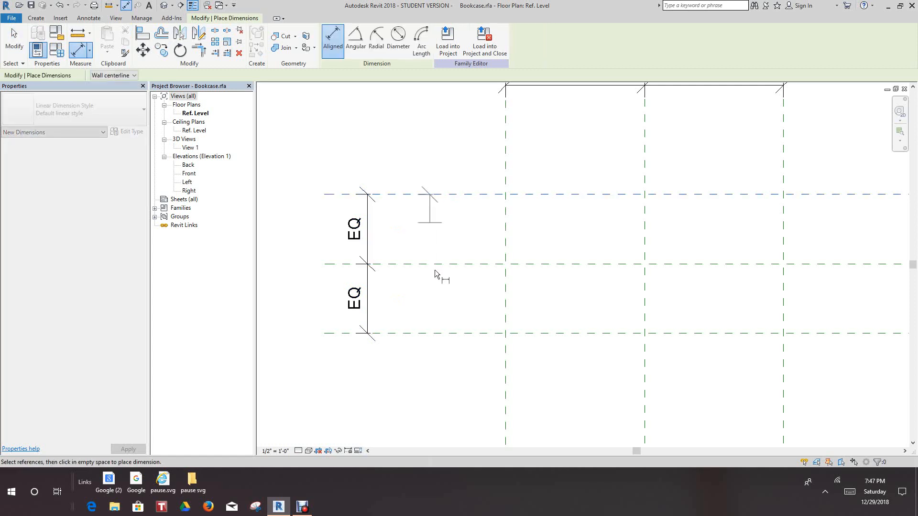
pyautogui.click(436, 334)
pyautogui.scroll(-2, 402, 318)
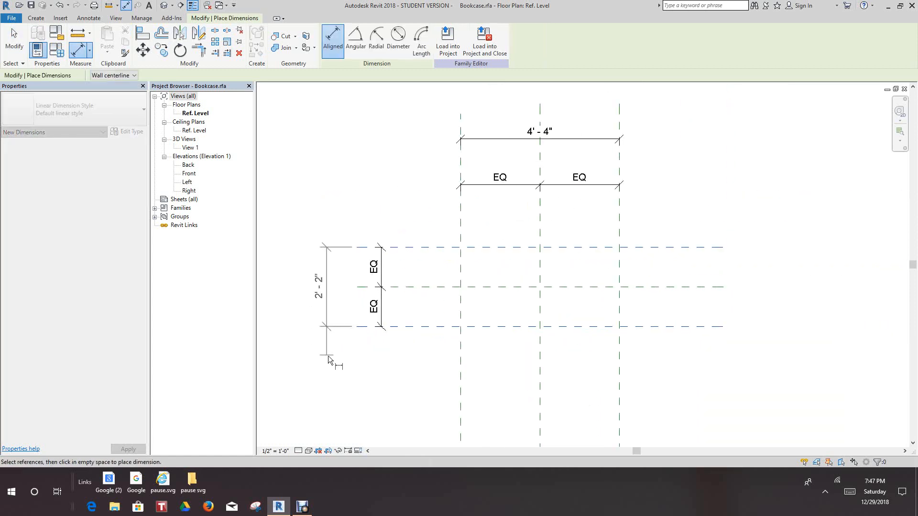
pyautogui.click(330, 357)
pyautogui.rightClick(330, 357)
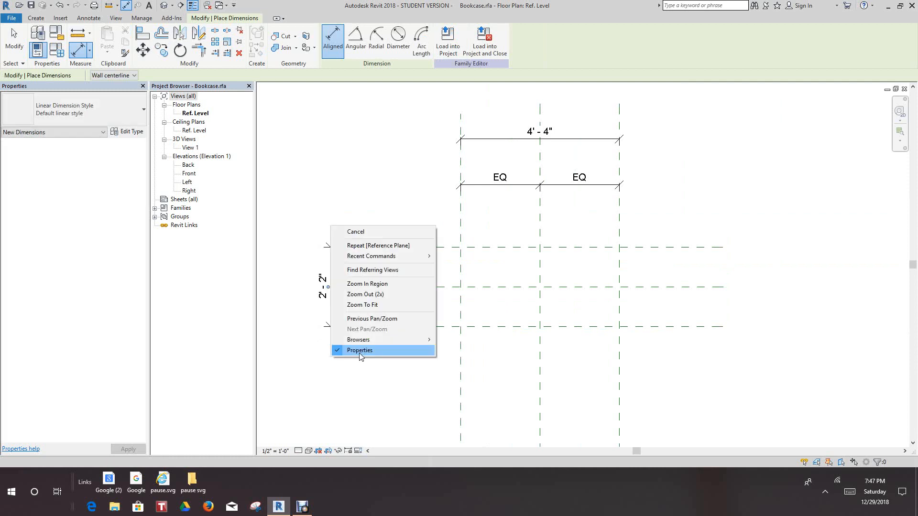
pyautogui.click(367, 235)
pyautogui.scroll(-2, 361, 188)
pyautogui.moveTo(373, 200); pyautogui.dragTo(386, 249, button='middle')
pyautogui.scroll(4, 389, 242)
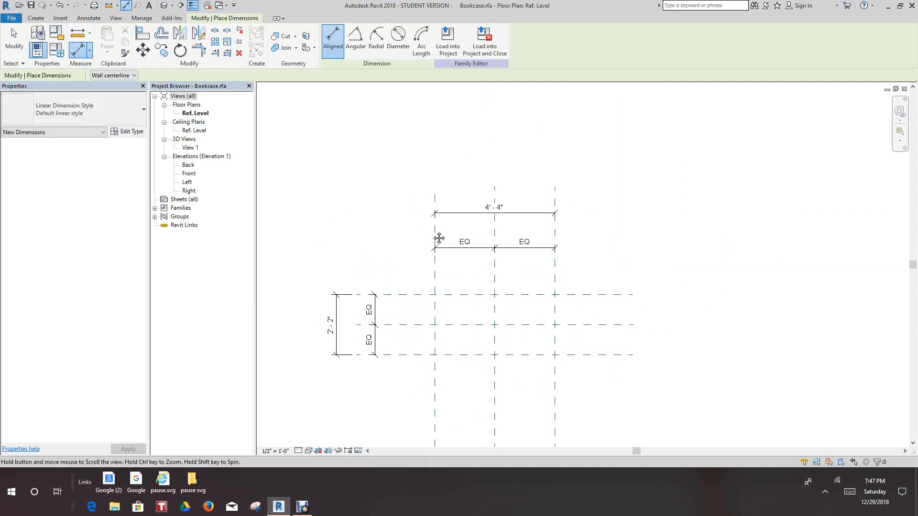
pyautogui.moveTo(482, 244); pyautogui.dragTo(475, 227, button='middle')
pyautogui.scroll(-2, 475, 228)
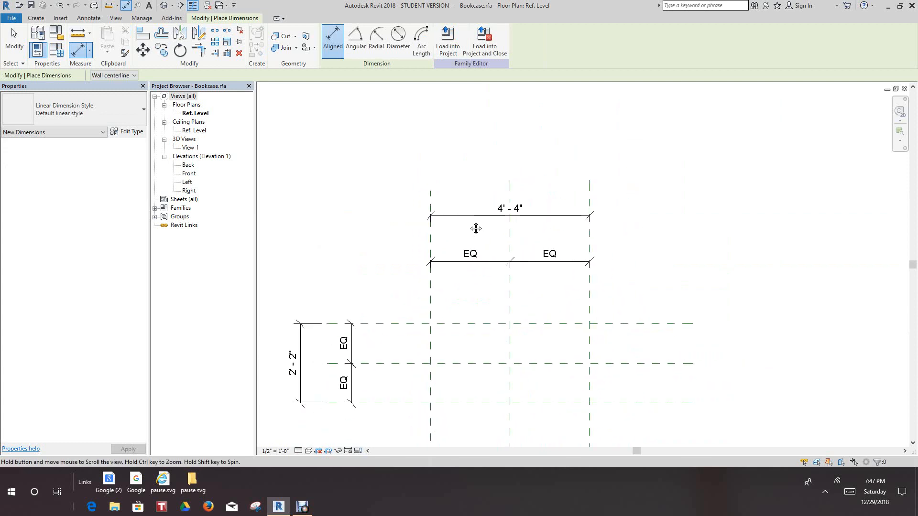
pyautogui.scroll(2, 462, 208)
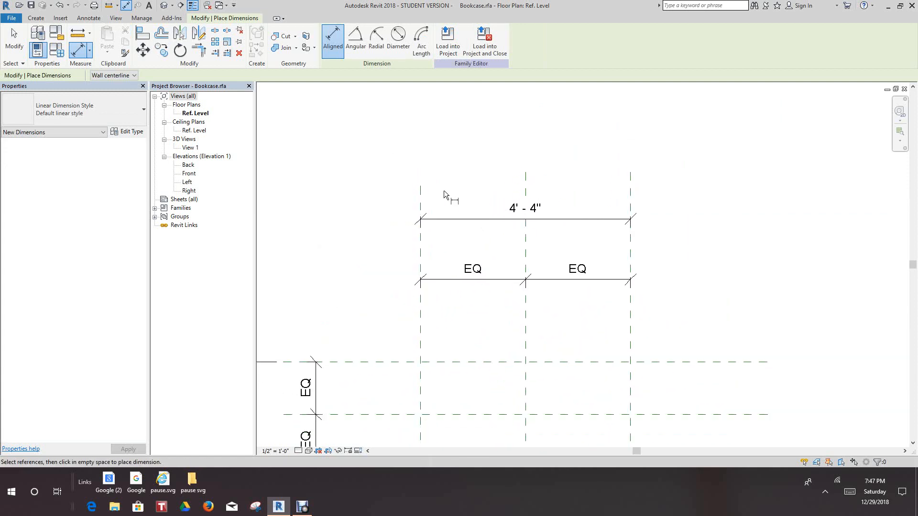
# Label the overall dimension between the outer vertical planes with a new family type parameter named width
pyautogui.click(36, 18)
pyautogui.rightClick(355, 127)
pyautogui.click(405, 135)
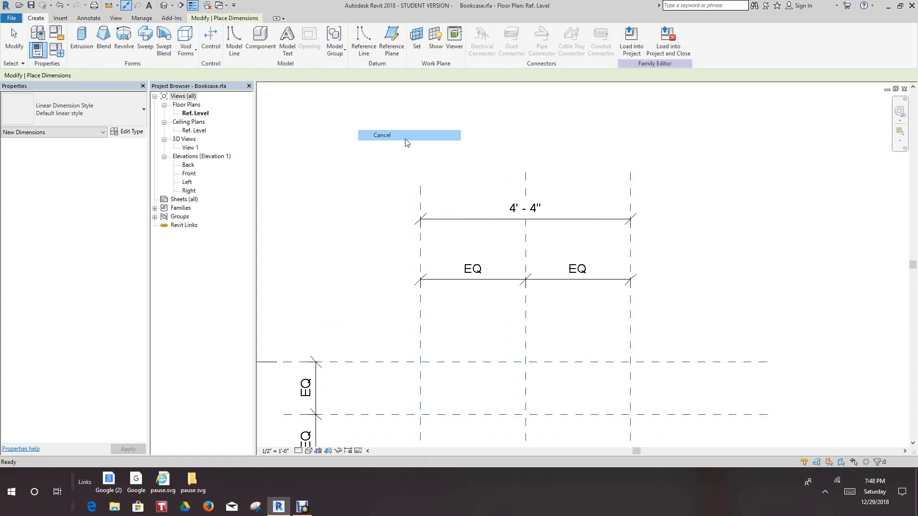
pyautogui.scroll(2, 478, 229)
pyautogui.click(497, 238)
pyautogui.scroll(-3, 467, 199)
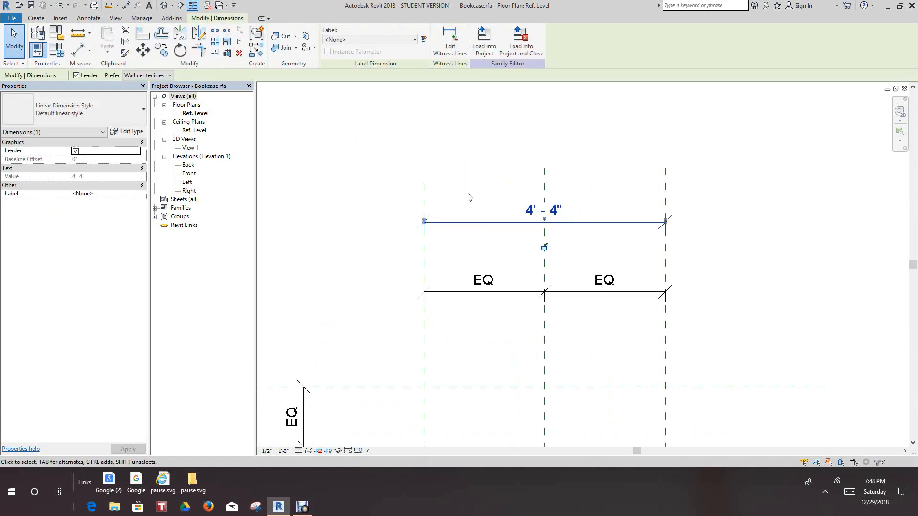
pyautogui.click(422, 39)
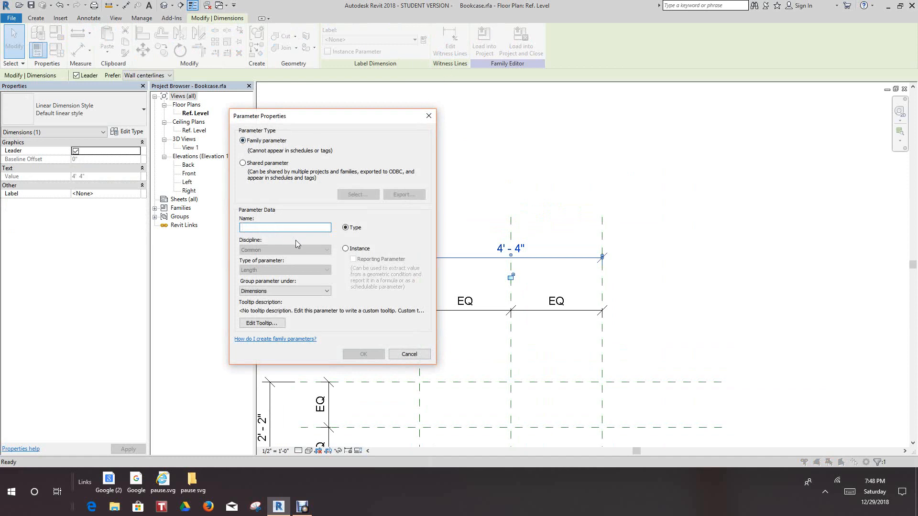
pyautogui.write('wi')
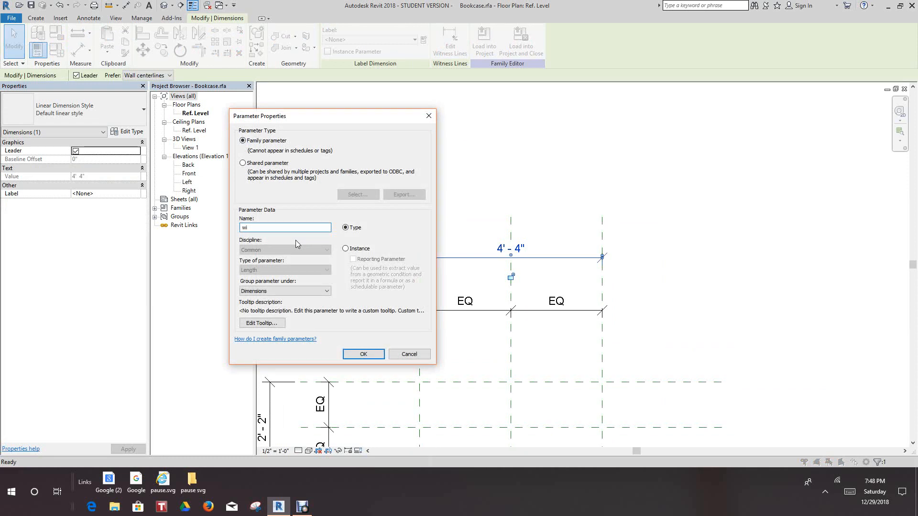
pyautogui.write('dth')
pyautogui.click(374, 353)
pyautogui.click(584, 200)
# Label the overall dimension between the outer horizontal planes with a new family type parameter named depth
pyautogui.moveTo(420, 442); pyautogui.dragTo(426, 287, button='middle')
pyautogui.scroll(1, 426, 287)
pyautogui.click(411, 301)
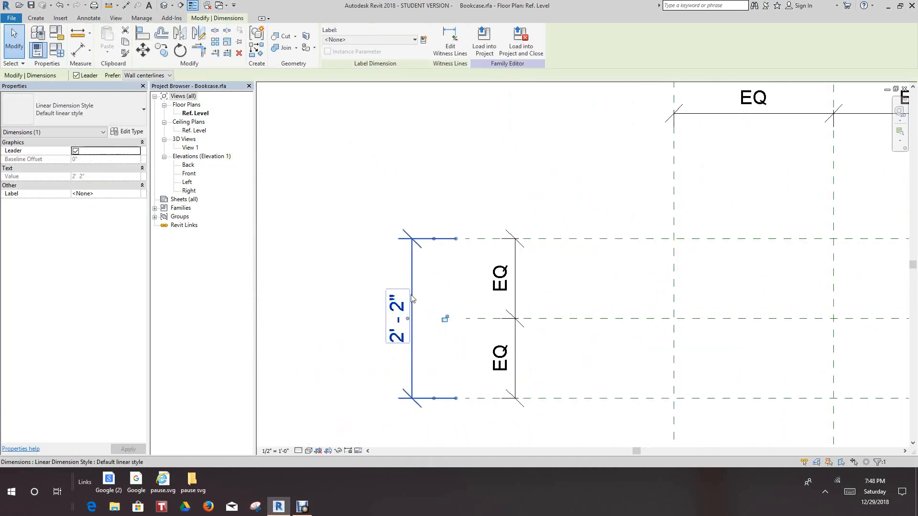
pyautogui.click(423, 39)
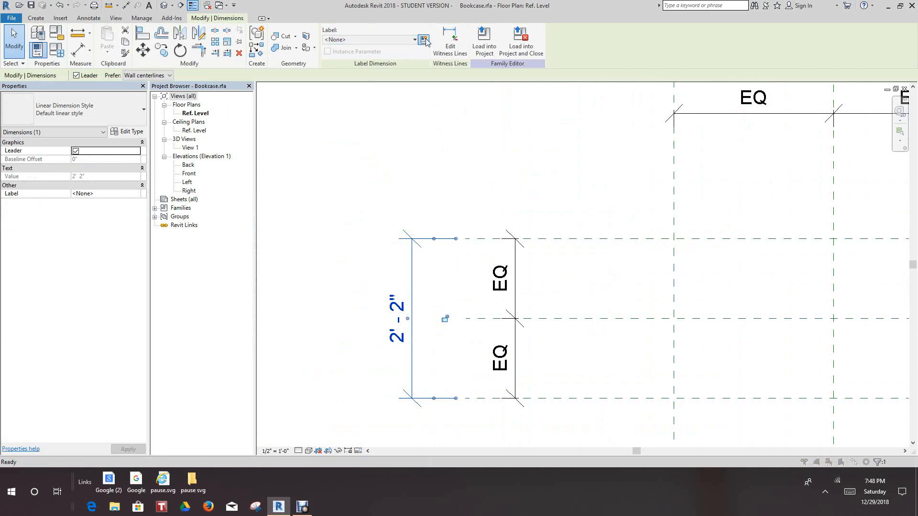
pyautogui.write('depth')
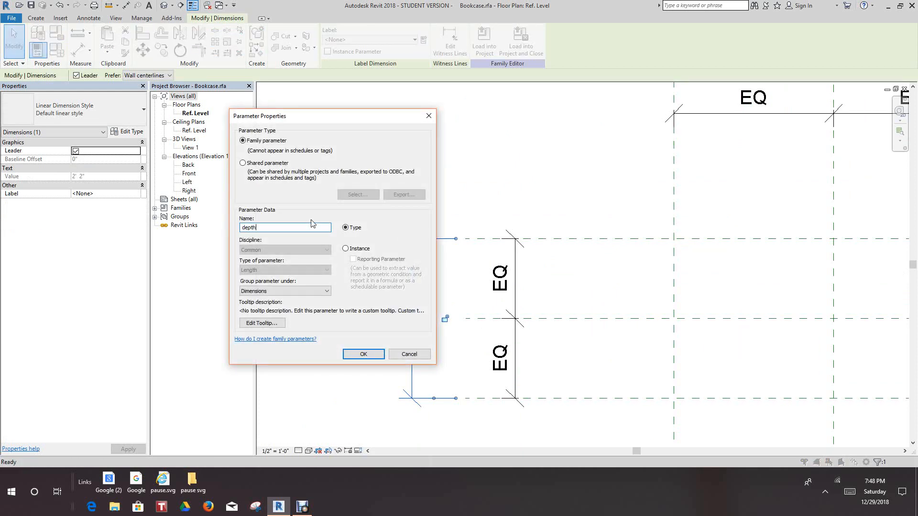
pyautogui.click(363, 354)
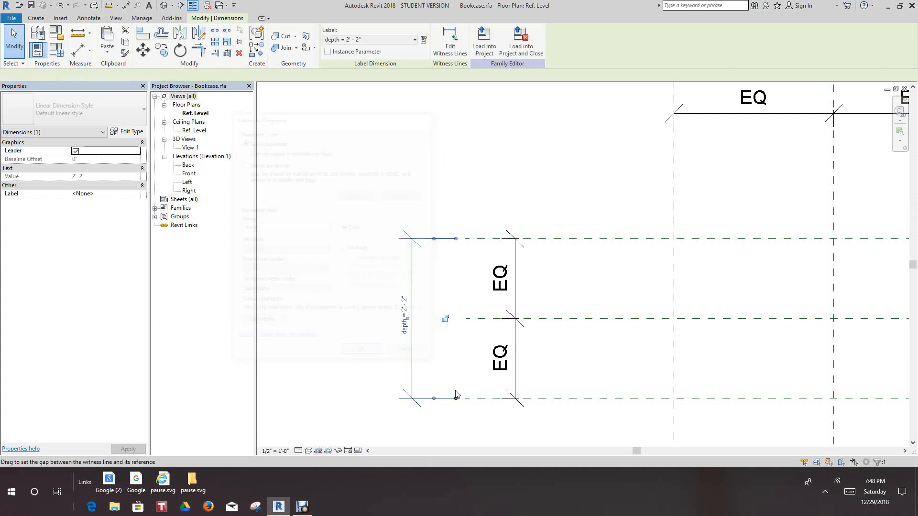
pyautogui.click(471, 225)
pyautogui.scroll(-4, 408, 201)
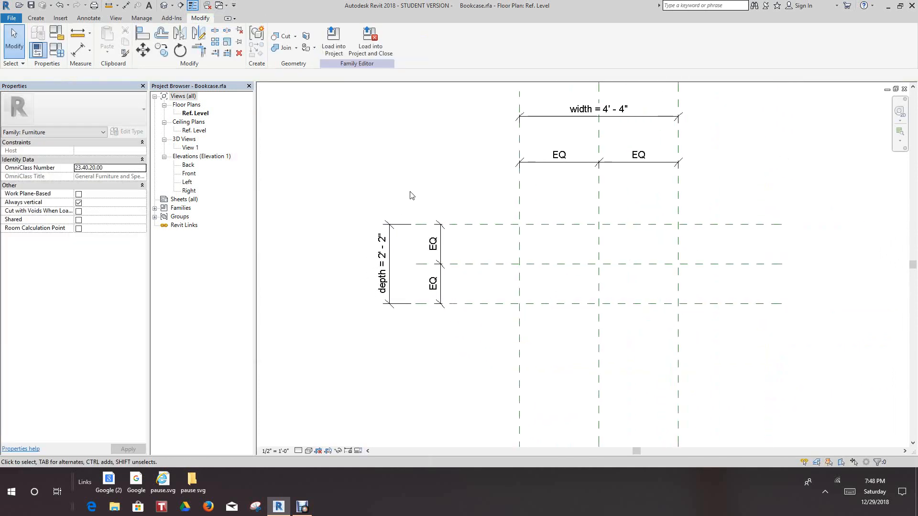
pyautogui.moveTo(410, 195); pyautogui.dragTo(403, 210, button='middle')
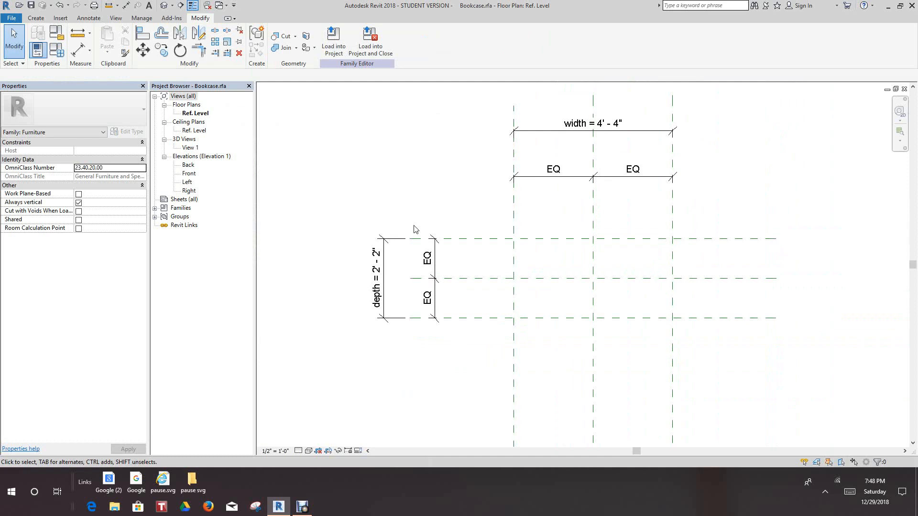
pyautogui.scroll(-3, 417, 233)
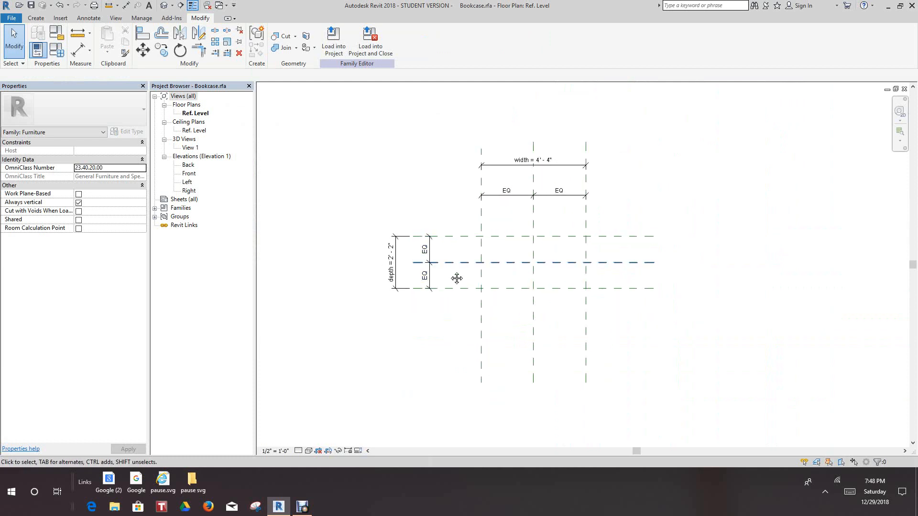
pyautogui.moveTo(425, 279); pyautogui.dragTo(448, 320, button='middle')
pyautogui.scroll(4, 472, 273)
pyautogui.scroll(-3, 454, 221)
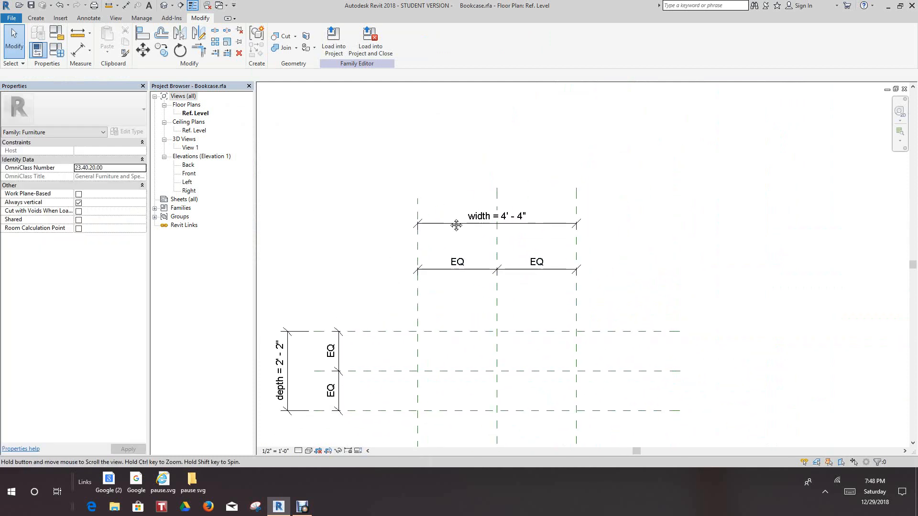
pyautogui.moveTo(449, 228); pyautogui.dragTo(486, 277, button='middle')
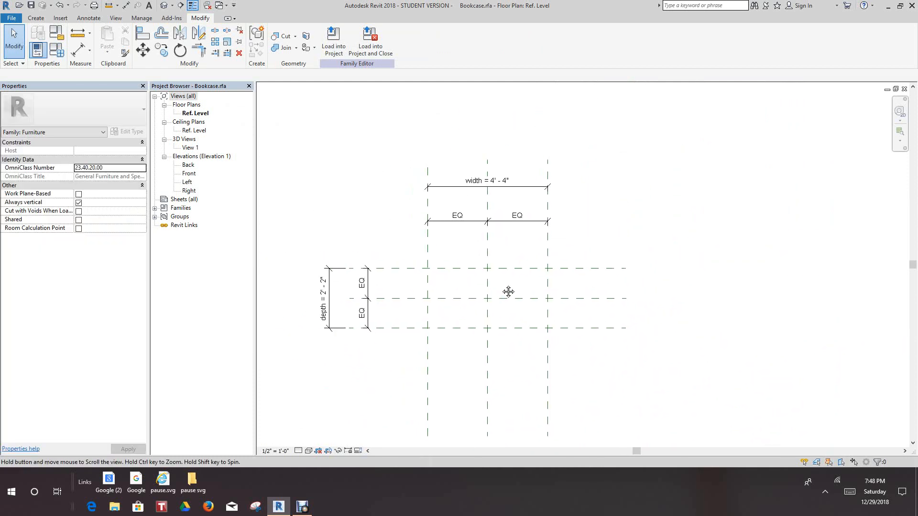
pyautogui.scroll(2, 356, 205)
pyautogui.click(544, 188)
pyautogui.press('Escape')
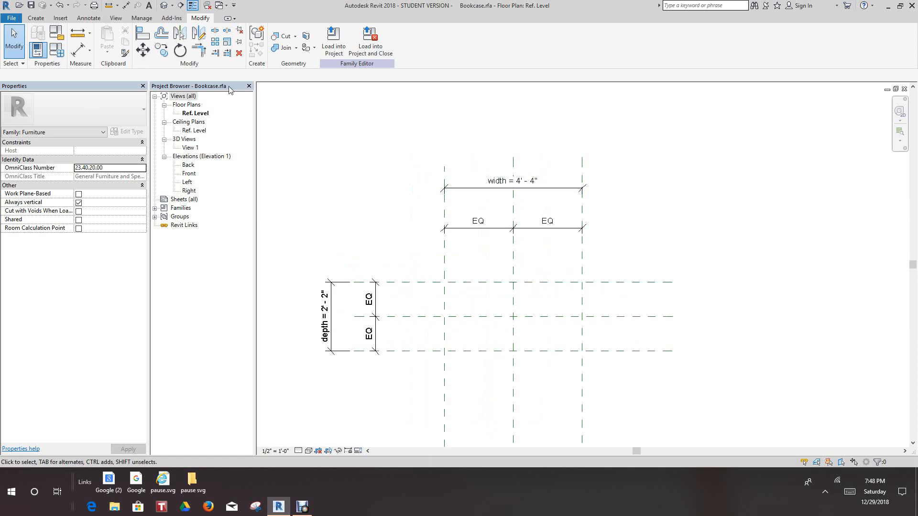
# In the family types, set the width parameter to 3' 0" and the depth parameter to 1' 4", and apply them
pyautogui.click(53, 54)
pyautogui.moveTo(87, 81); pyautogui.dragTo(98, 92)
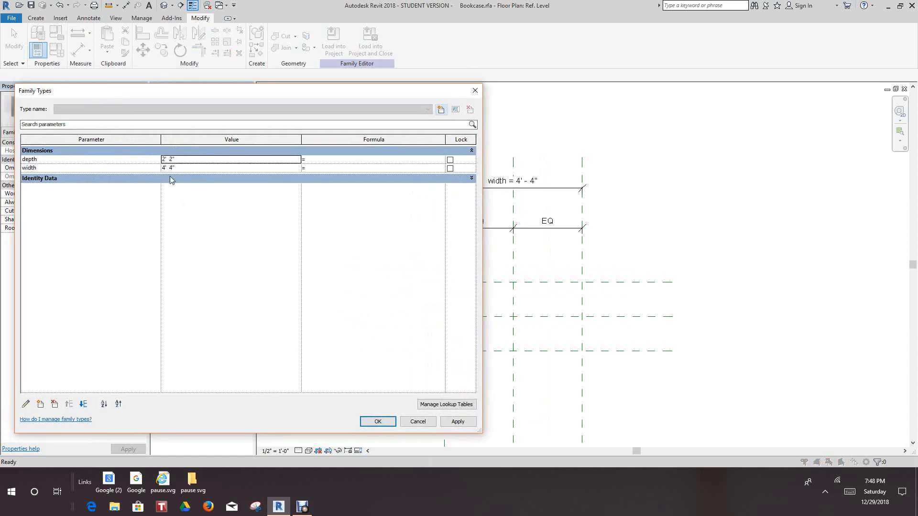
pyautogui.moveTo(178, 168); pyautogui.dragTo(155, 170)
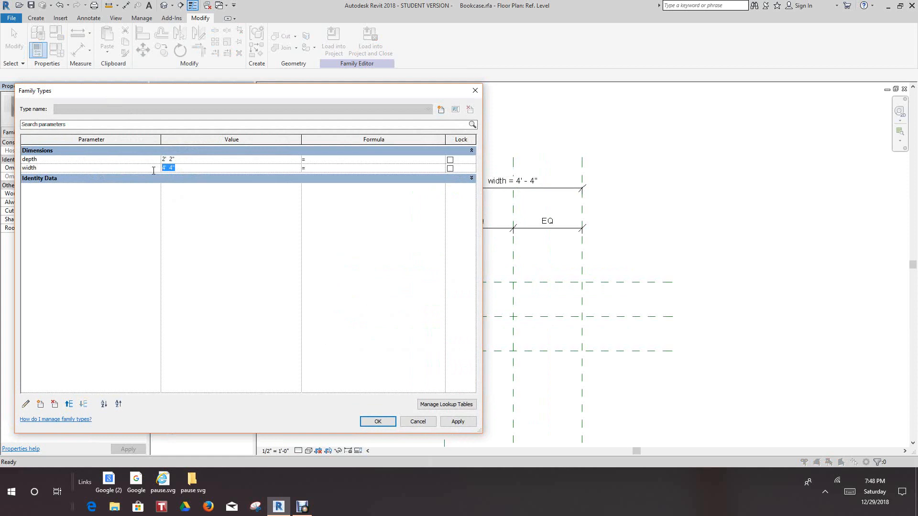
pyautogui.write('3')
pyautogui.click(161, 160)
pyautogui.write("1'  4")
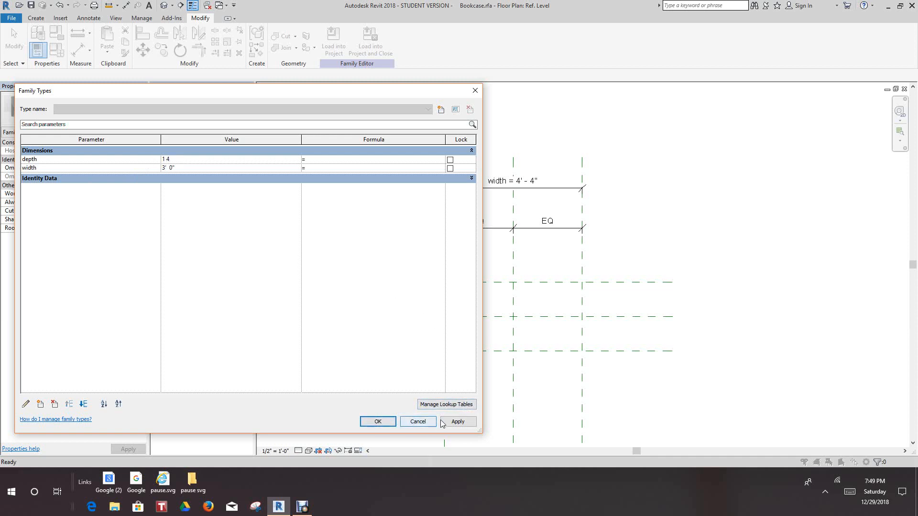
pyautogui.click(458, 421)
pyautogui.click(393, 423)
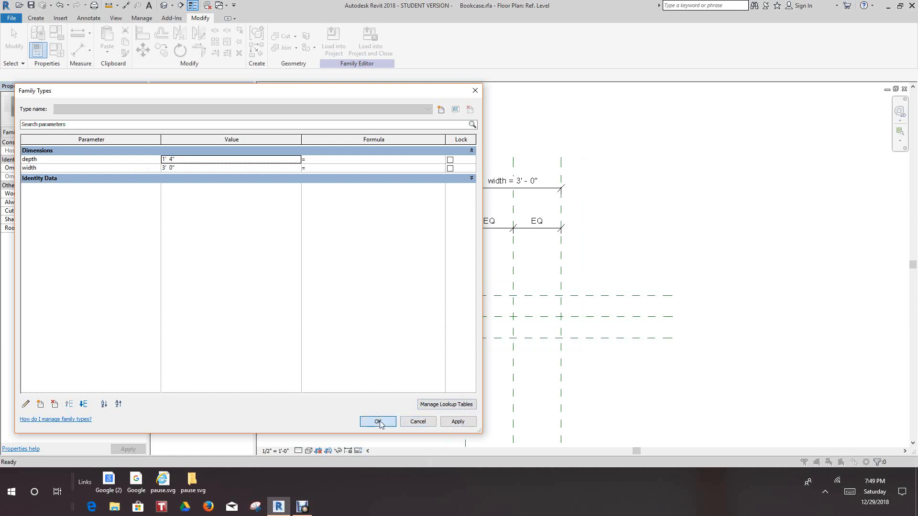
# Draw a horizontal reference plane slightly above the lowest horizontal plane, running from the left vertical plane to beyond the right one
pyautogui.scroll(-2, 423, 268)
pyautogui.scroll(3, 435, 247)
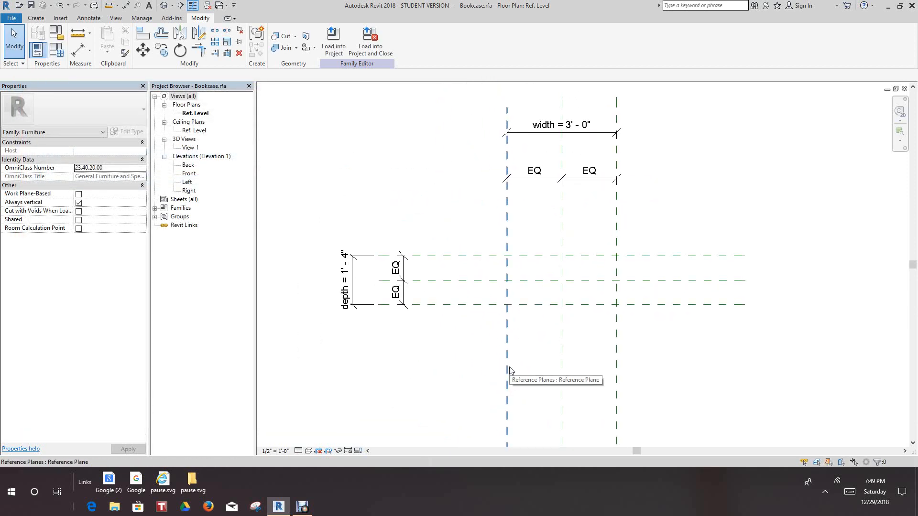
pyautogui.scroll(4, 515, 359)
pyautogui.moveTo(528, 327); pyautogui.dragTo(488, 336, button='middle')
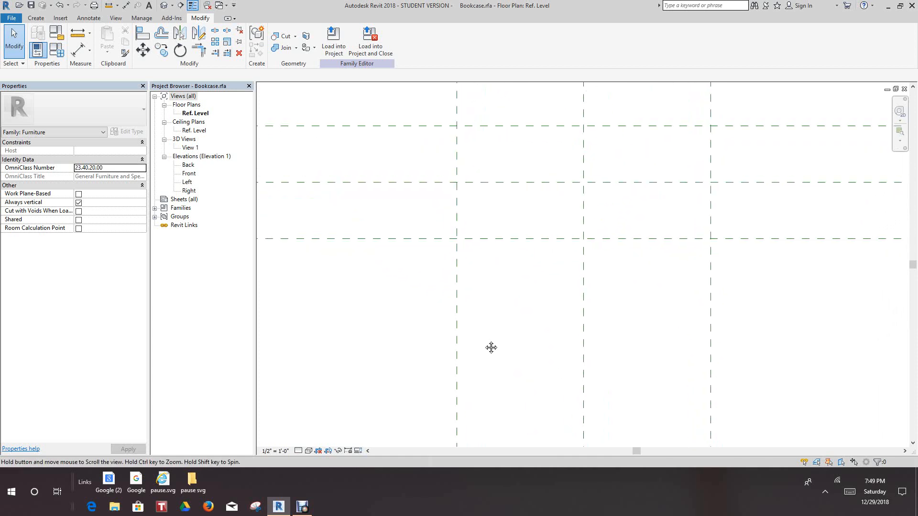
pyautogui.scroll(-1, 492, 346)
pyautogui.click(40, 23)
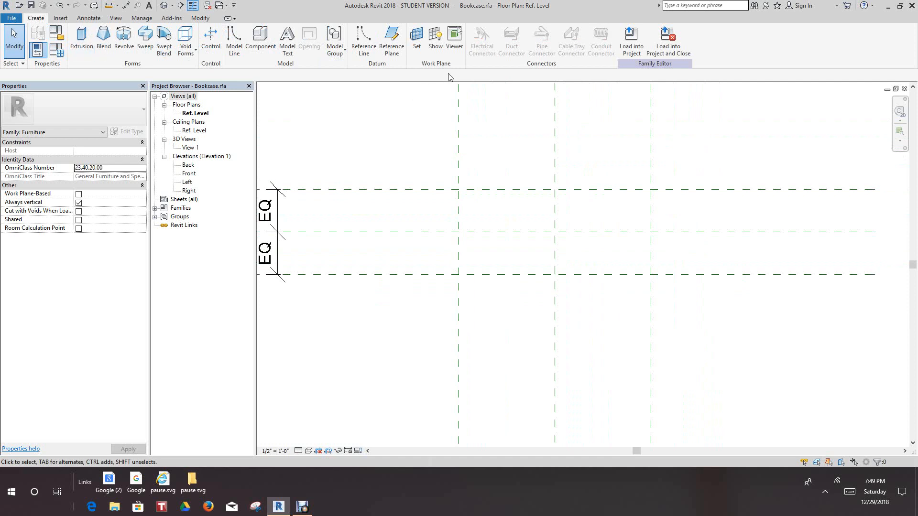
pyautogui.click(392, 40)
pyautogui.scroll(2, 456, 275)
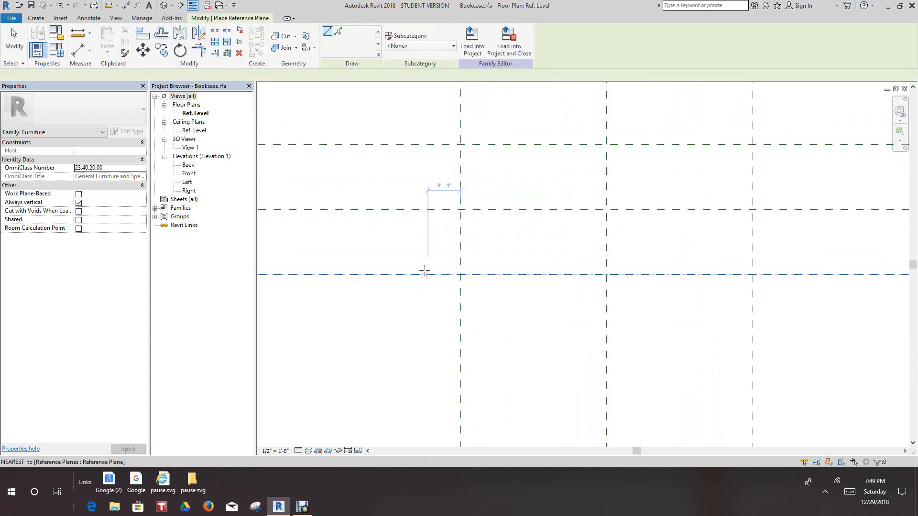
pyautogui.scroll(-2, 432, 259)
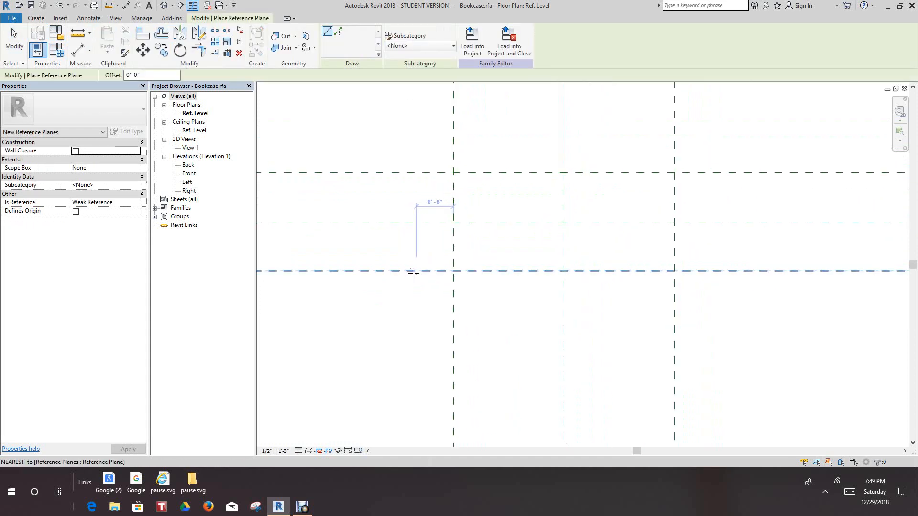
pyautogui.scroll(3, 455, 276)
pyautogui.click(452, 268)
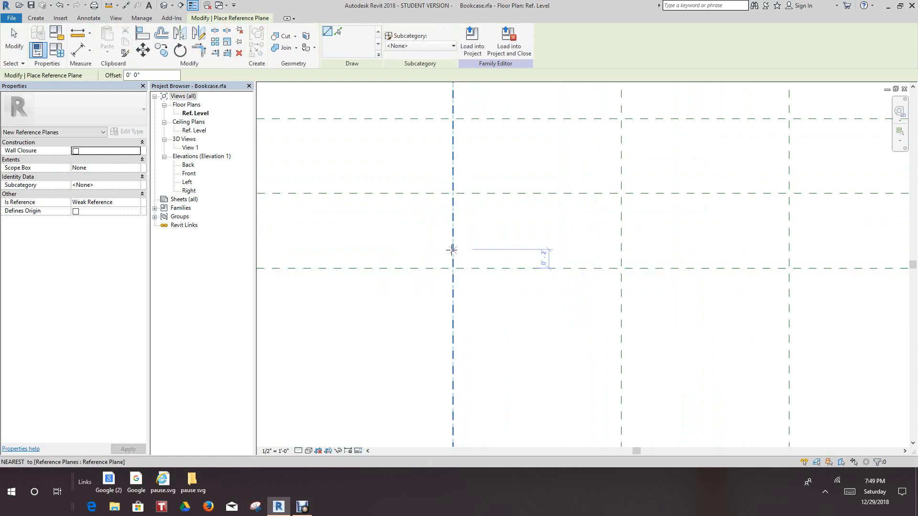
pyautogui.press('Escape')
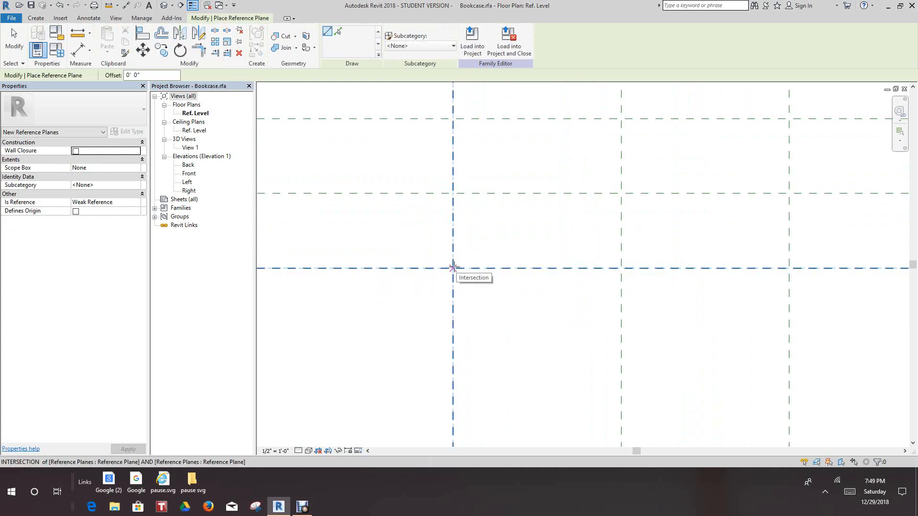
pyautogui.click(448, 256)
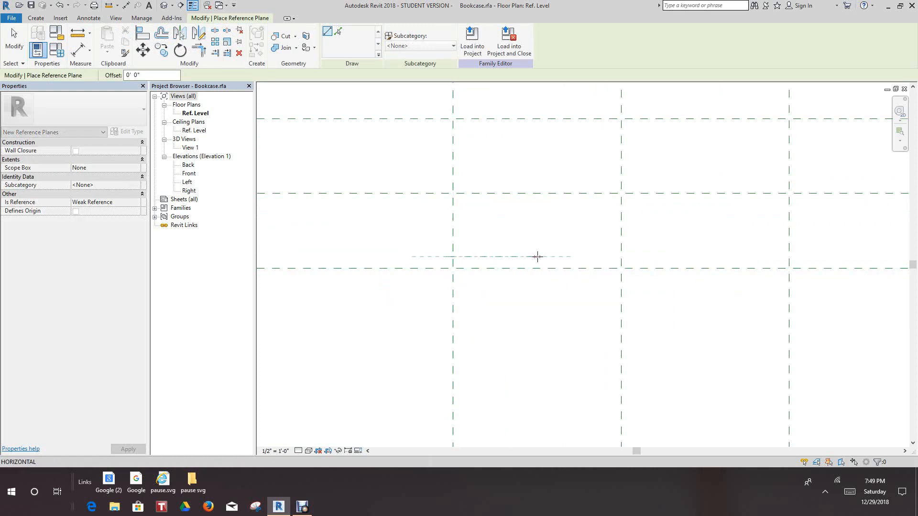
pyautogui.scroll(-4, 536, 257)
pyautogui.moveTo(519, 263); pyautogui.dragTo(445, 271, button='middle')
pyautogui.scroll(-2, 589, 262)
pyautogui.moveTo(613, 266); pyautogui.dragTo(574, 273, button='middle')
pyautogui.scroll(2, 608, 272)
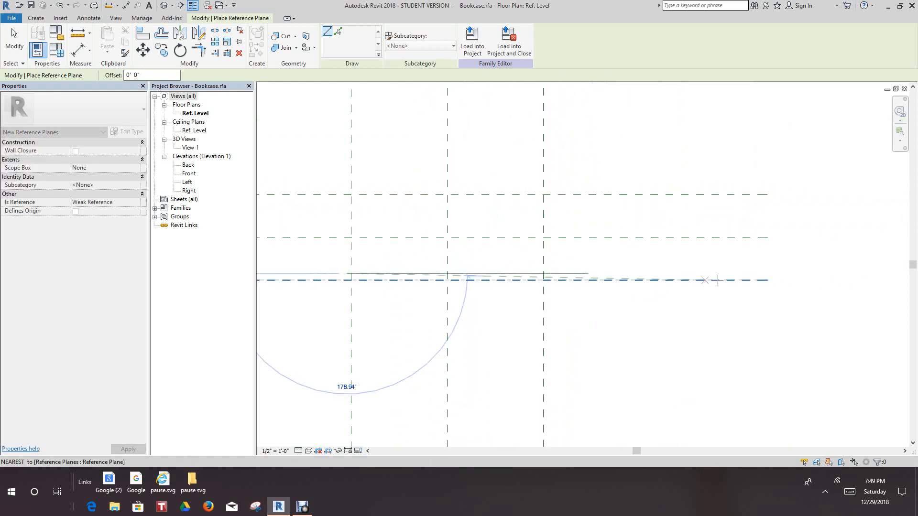
pyautogui.click(765, 274)
pyautogui.scroll(-2, 610, 279)
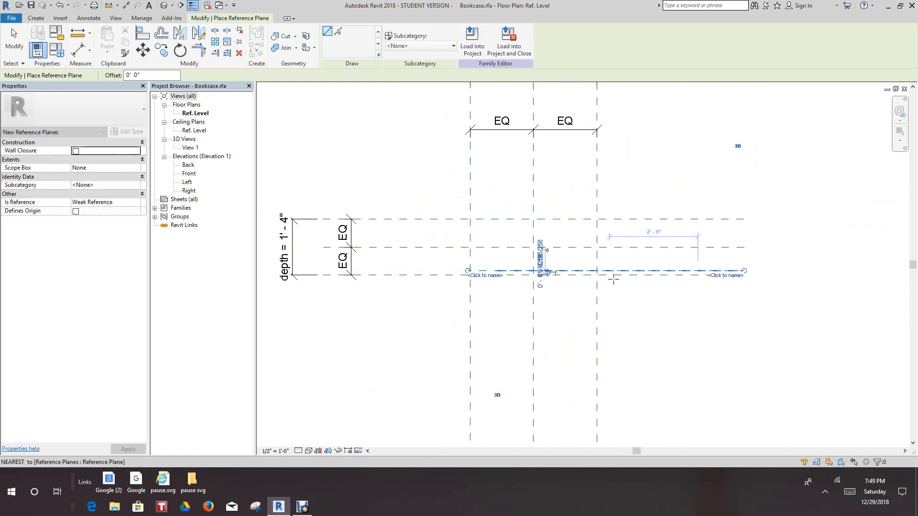
pyautogui.scroll(4, 420, 215)
pyautogui.rightClick(421, 216)
pyautogui.click(439, 220)
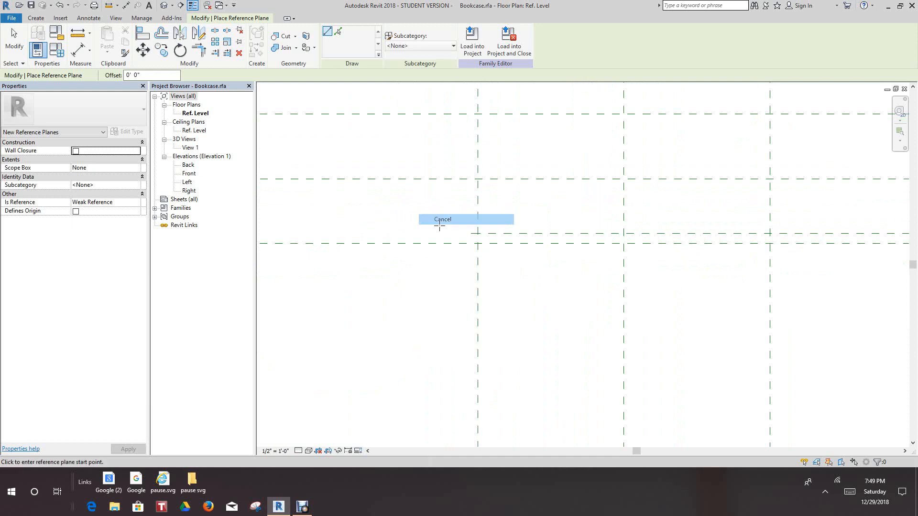
pyautogui.scroll(3, 439, 225)
pyautogui.rightClick(551, 255)
pyautogui.click(575, 265)
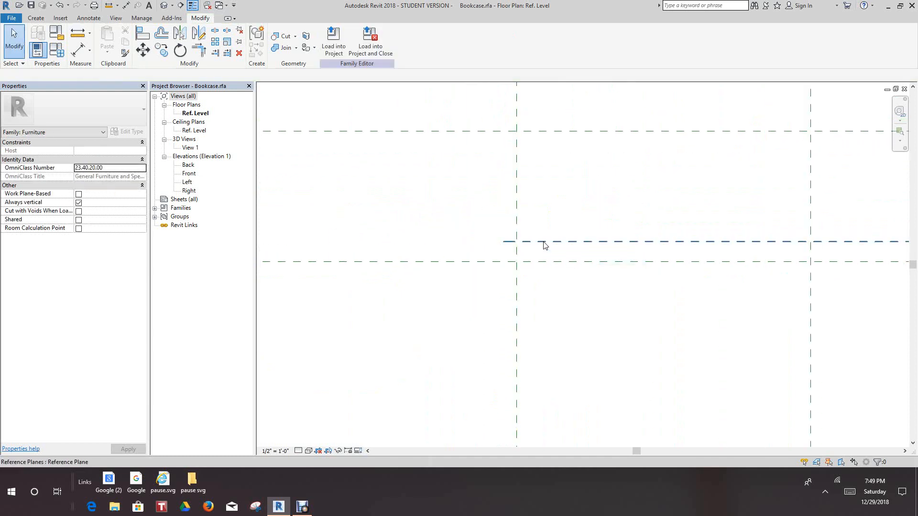
# Extend the new reference plane's left end past the left vertical reference plane
pyautogui.click(544, 243)
pyautogui.moveTo(504, 241); pyautogui.dragTo(406, 241)
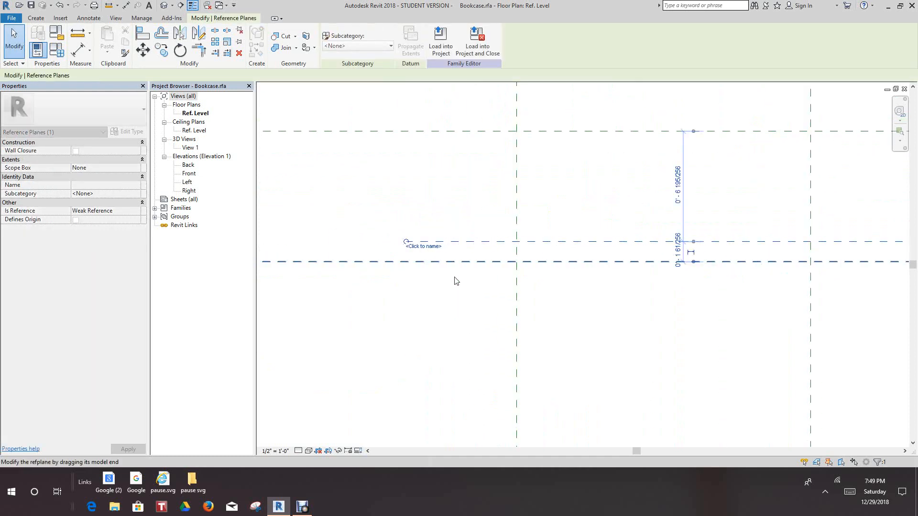
pyautogui.scroll(-1, 451, 278)
pyautogui.moveTo(423, 269); pyautogui.dragTo(348, 227, button='middle')
# Set the distance between the new reference plane and the lowest horizontal plane to 1"
pyautogui.scroll(4, 546, 229)
pyautogui.scroll(3, 572, 170)
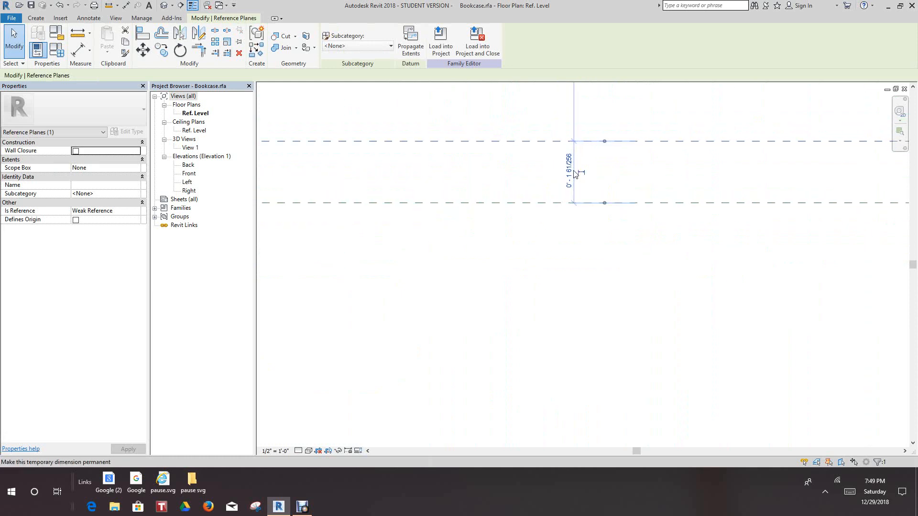
pyautogui.click(568, 172)
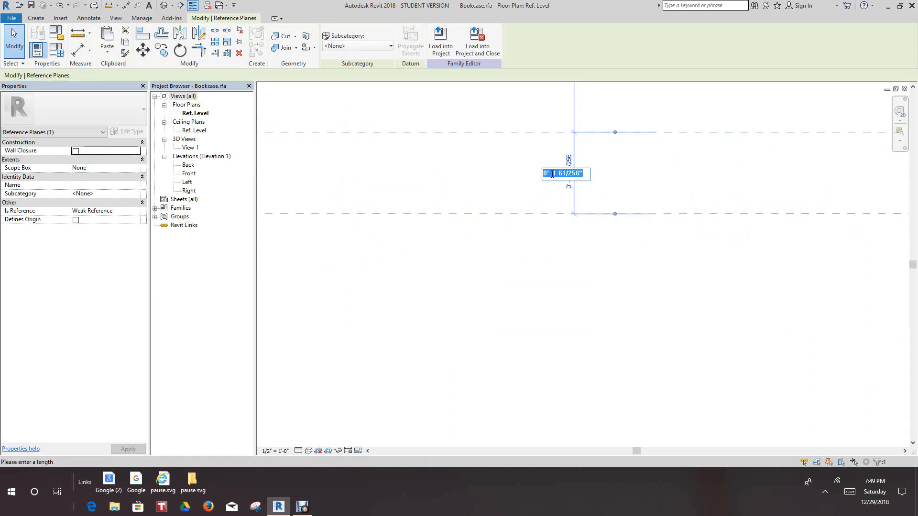
pyautogui.write('1')
pyautogui.rightClick(552, 174)
pyautogui.click(533, 310)
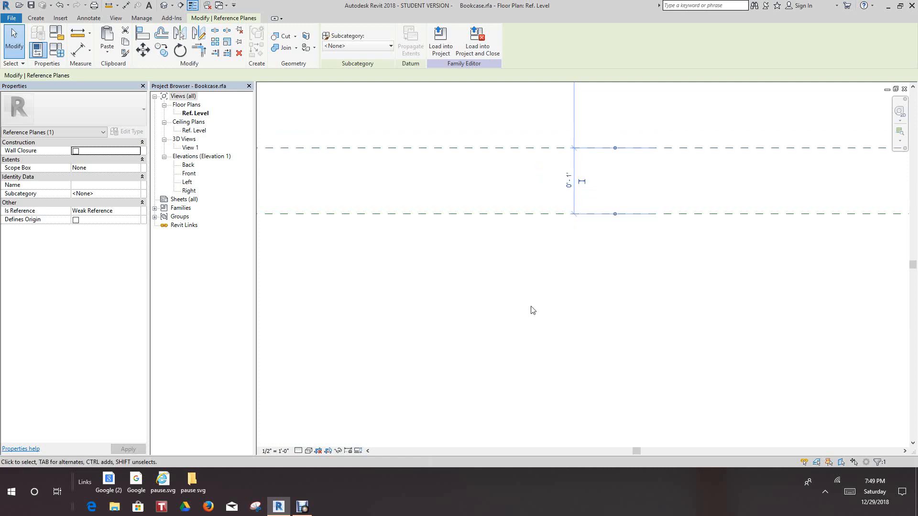
pyautogui.scroll(-8, 532, 298)
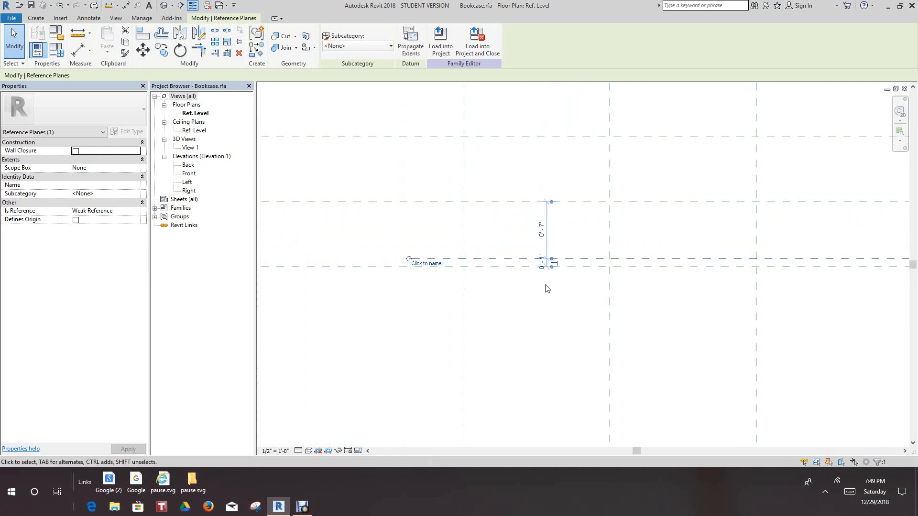
pyautogui.moveTo(546, 286); pyautogui.dragTo(537, 304, button='middle')
pyautogui.click(517, 311)
# Add an aligned dimension between the lowest horizontal reference plane and the new plane above it, and lock it
pyautogui.scroll(2, 521, 283)
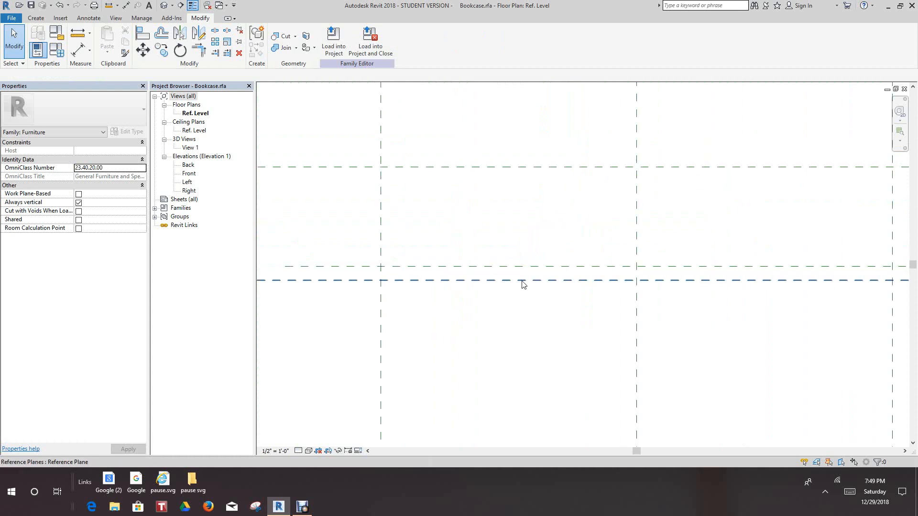
pyautogui.scroll(3, 468, 285)
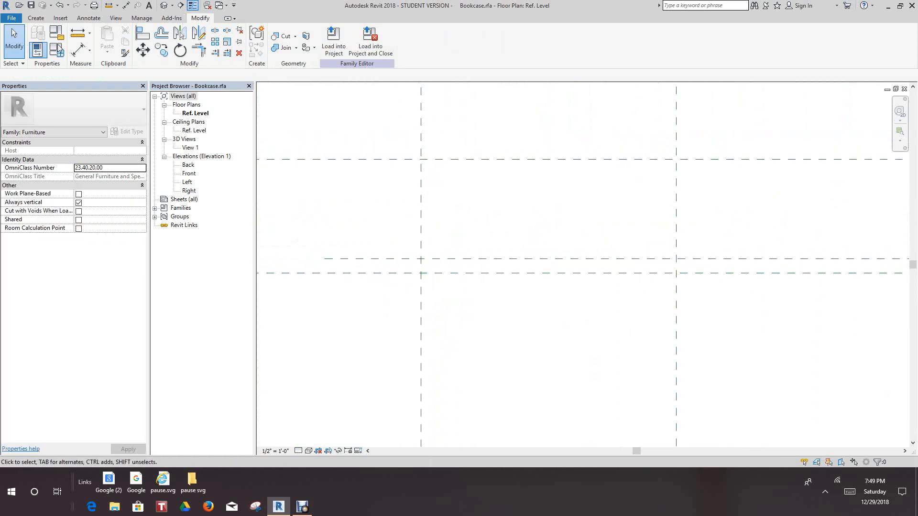
pyautogui.click(78, 50)
pyautogui.scroll(2, 397, 211)
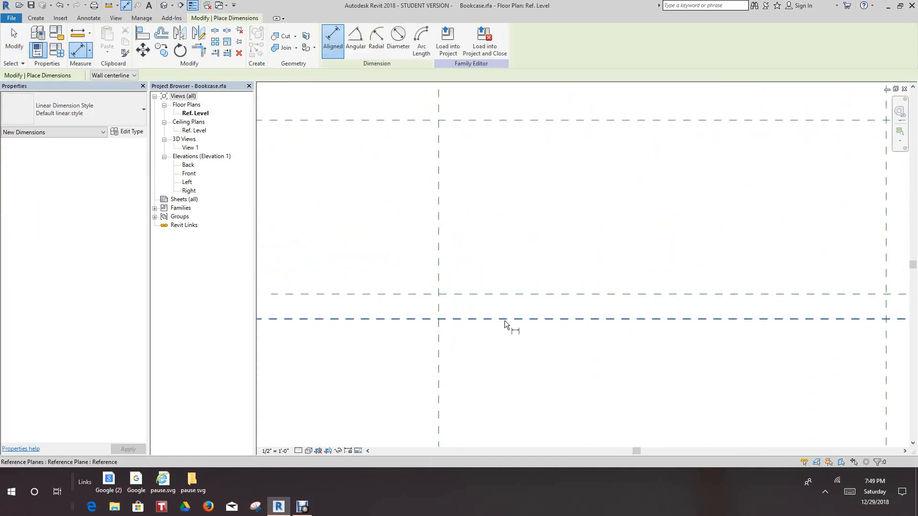
pyautogui.click(504, 319)
pyautogui.click(506, 294)
pyautogui.click(488, 217)
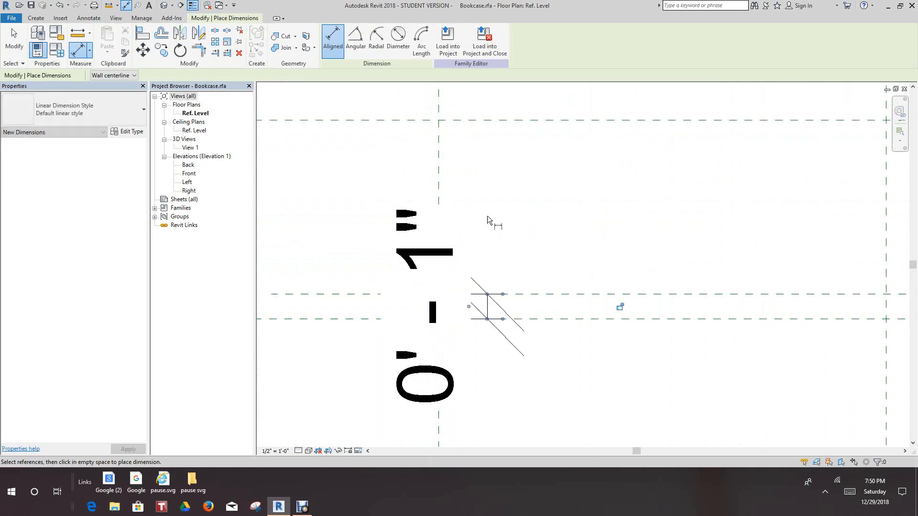
pyautogui.scroll(-1, 564, 273)
pyautogui.scroll(-3, 475, 220)
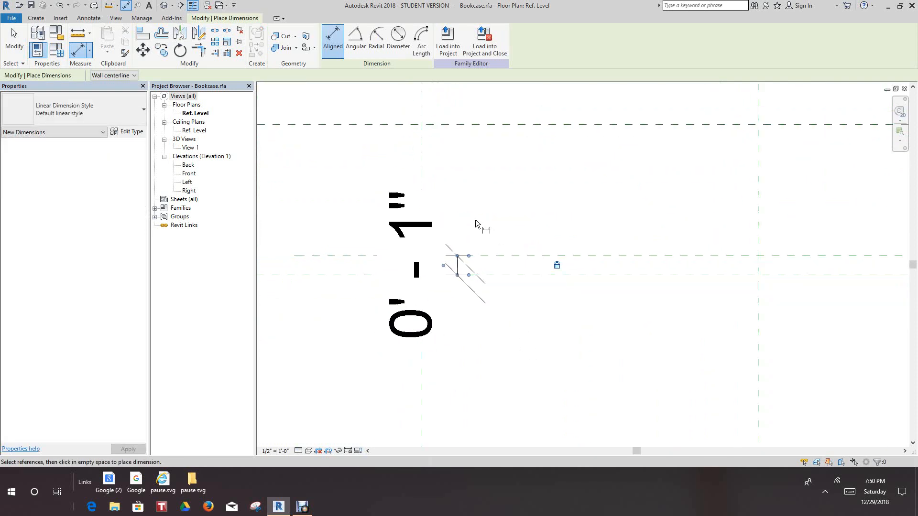
pyautogui.rightClick(466, 199)
pyautogui.click(492, 206)
pyautogui.scroll(2, 482, 237)
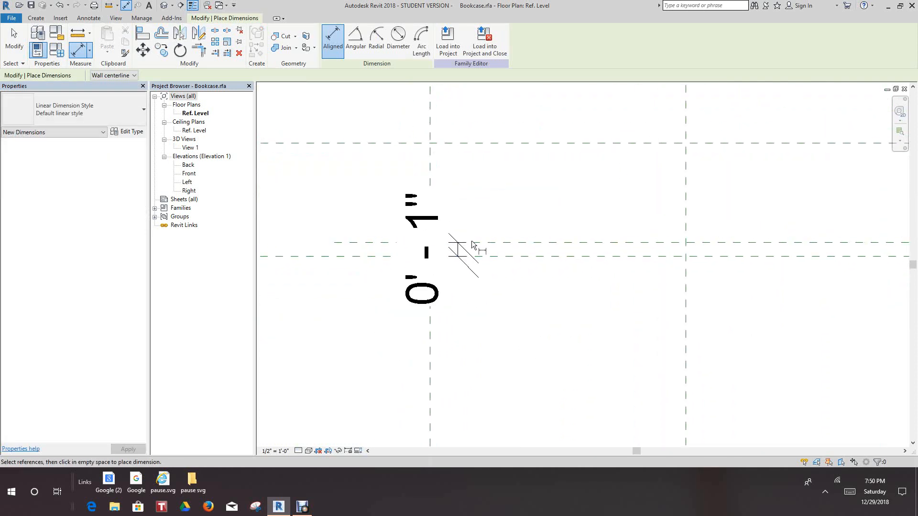
pyautogui.rightClick(462, 199)
pyautogui.click(487, 206)
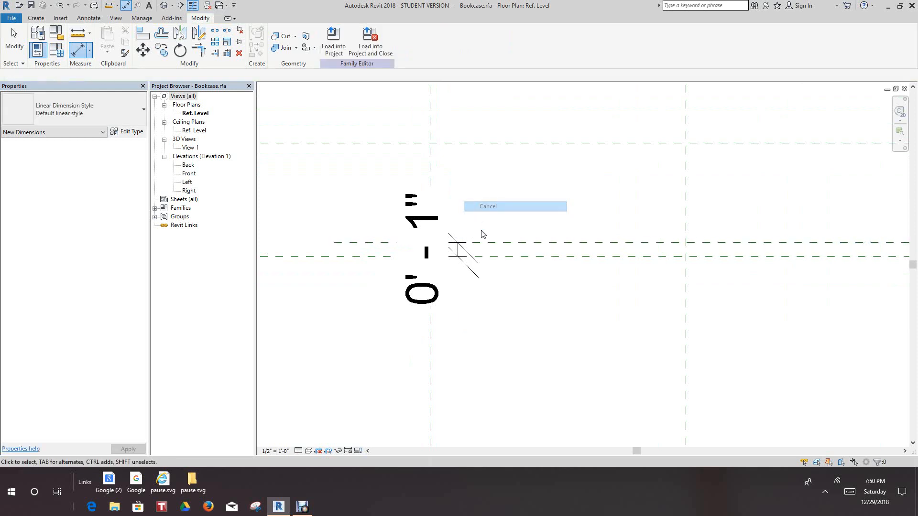
# Move the locked 1" dimension to the left of the left vertical reference plane
pyautogui.moveTo(457, 250); pyautogui.dragTo(350, 250)
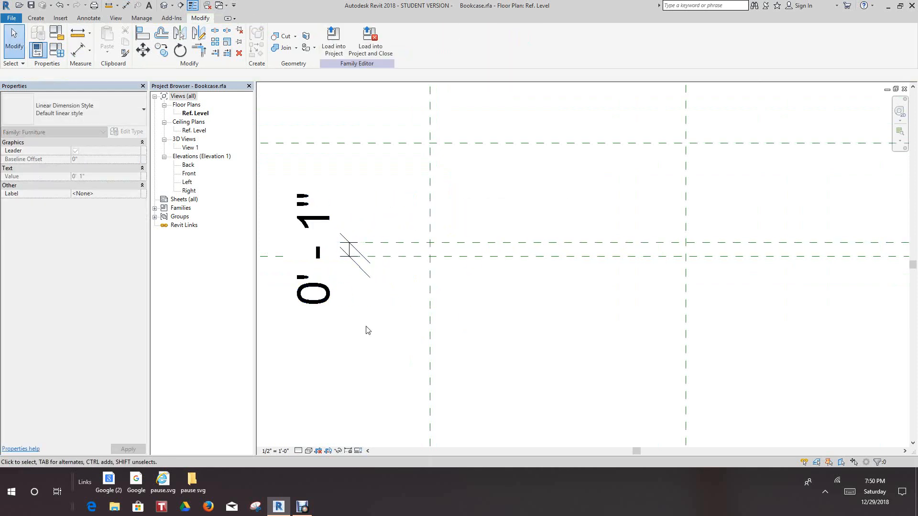
pyautogui.scroll(-4, 468, 299)
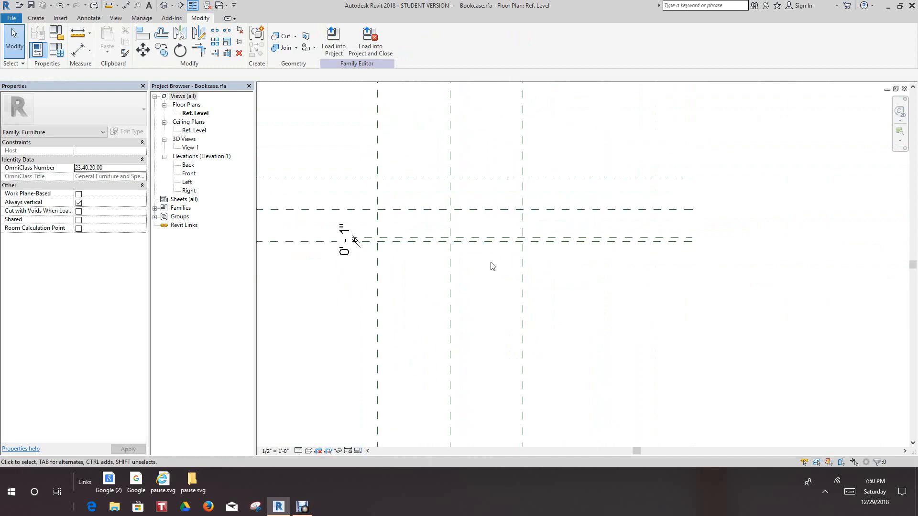
pyautogui.scroll(3, 478, 260)
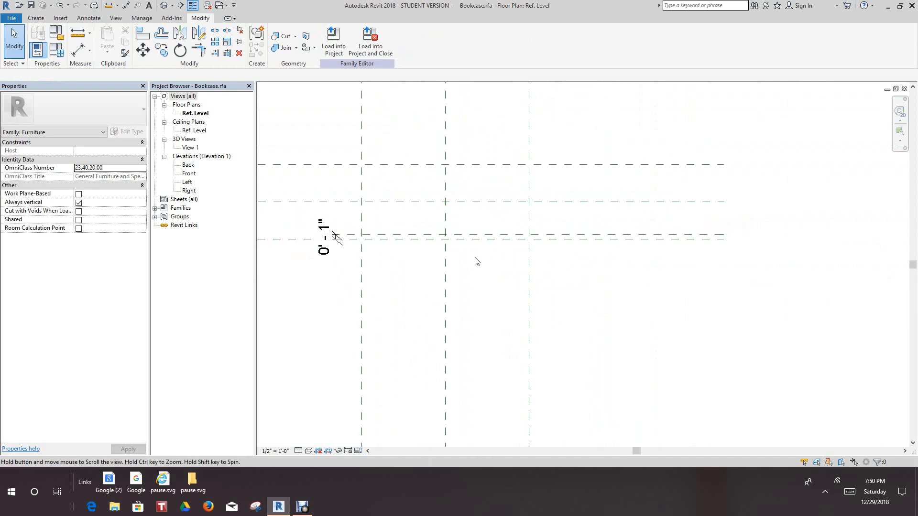
# Name the reference plane 1" above the lowest horizontal plane "door face"
pyautogui.click(504, 234)
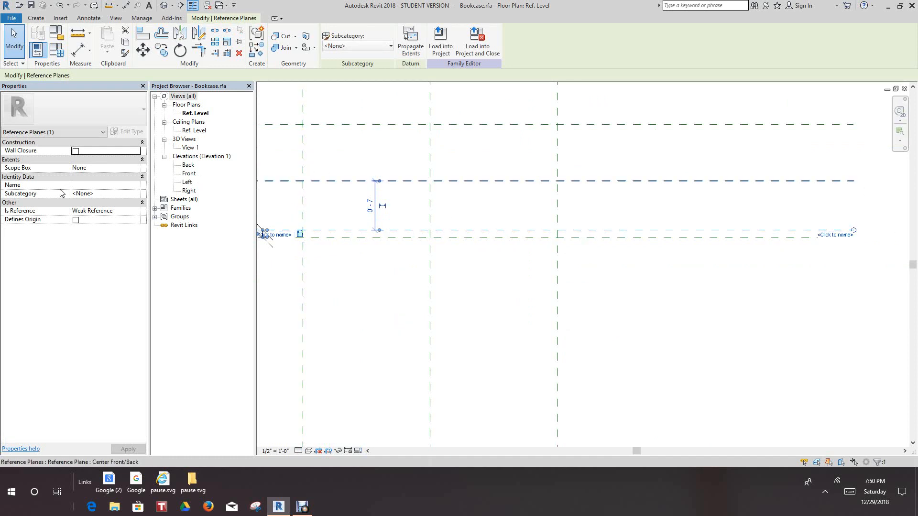
pyautogui.click(826, 235)
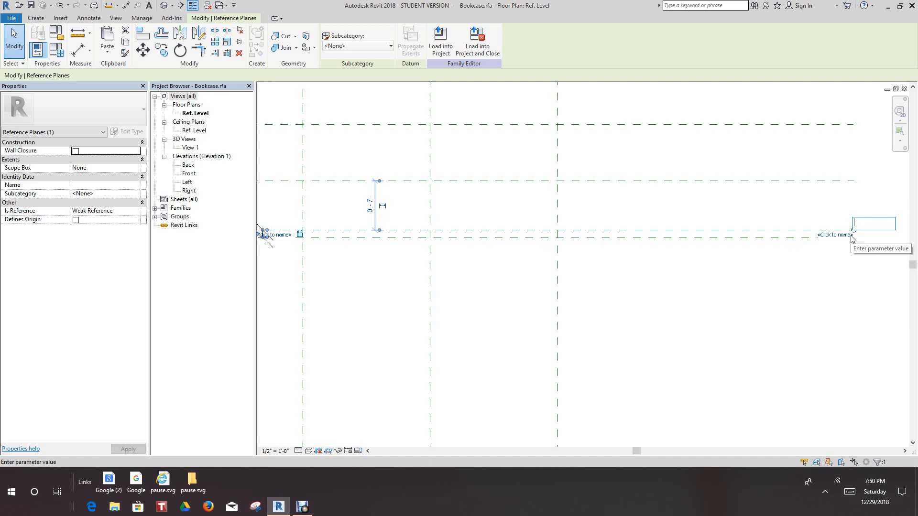
pyautogui.write('door face')
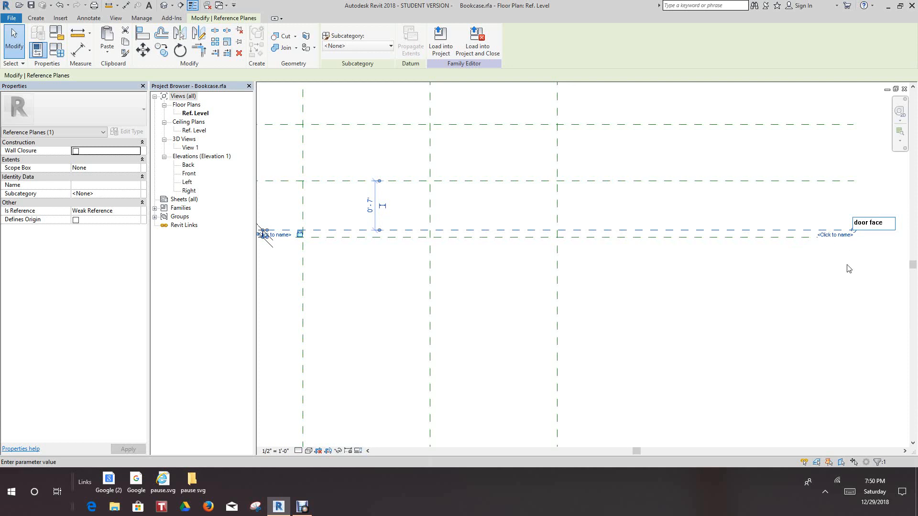
pyautogui.press('Return')
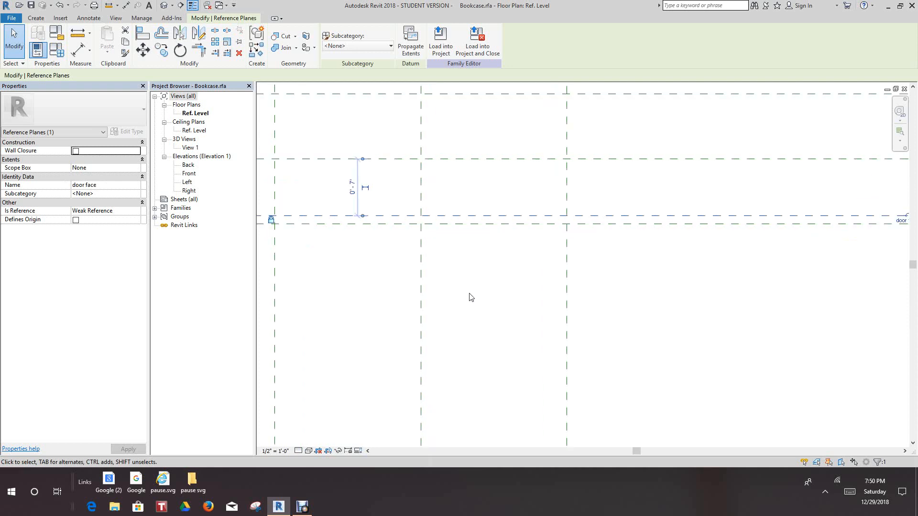
# Set the family's width parameter to 3' 6" and its depth parameter to 1' 1", and apply the values
pyautogui.scroll(-4, 492, 319)
pyautogui.scroll(1, 530, 373)
pyautogui.moveTo(536, 378); pyautogui.dragTo(541, 364, button='middle')
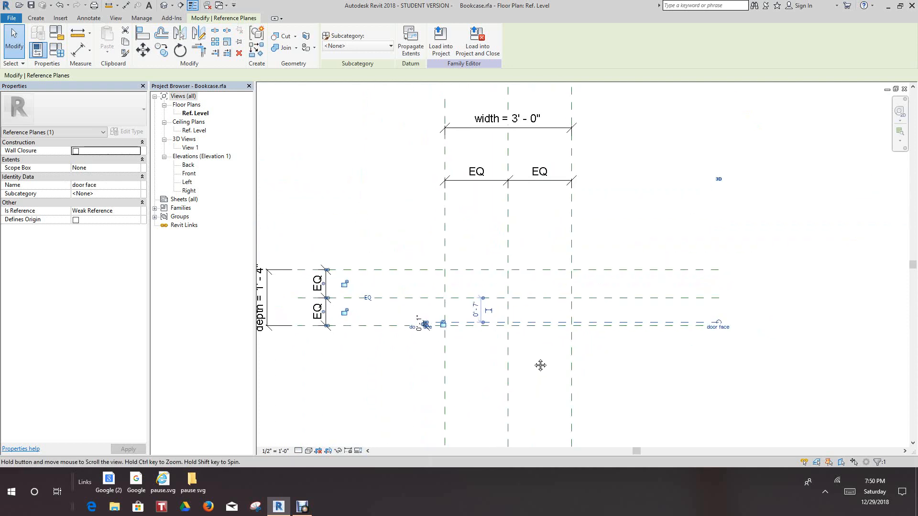
pyautogui.scroll(2, 409, 327)
pyautogui.scroll(-3, 457, 344)
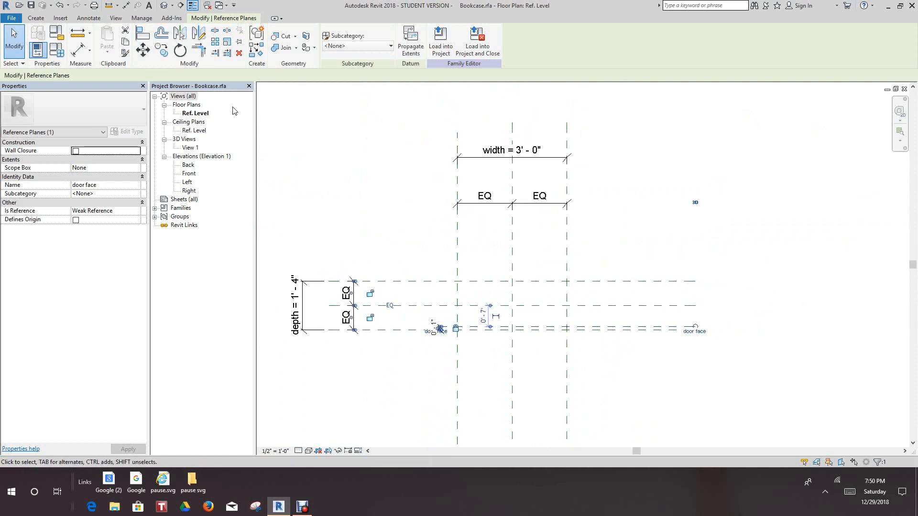
pyautogui.click(56, 50)
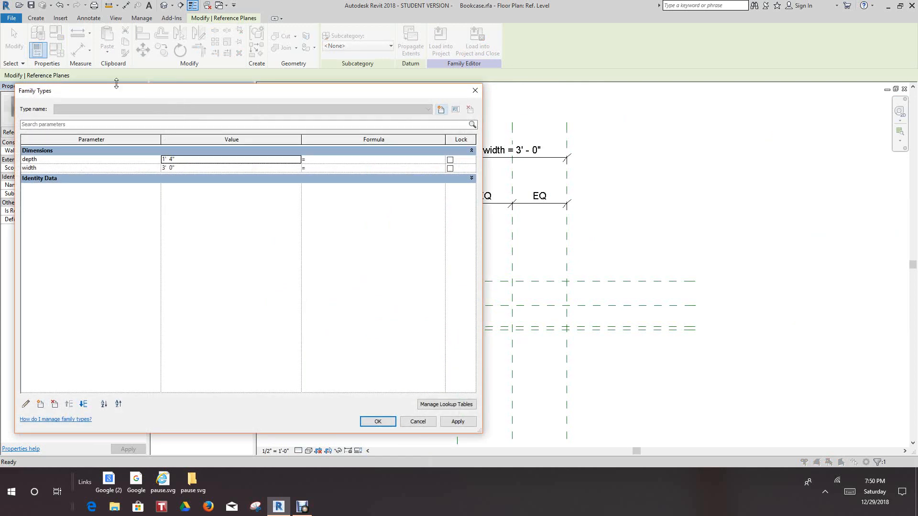
pyautogui.click(170, 169)
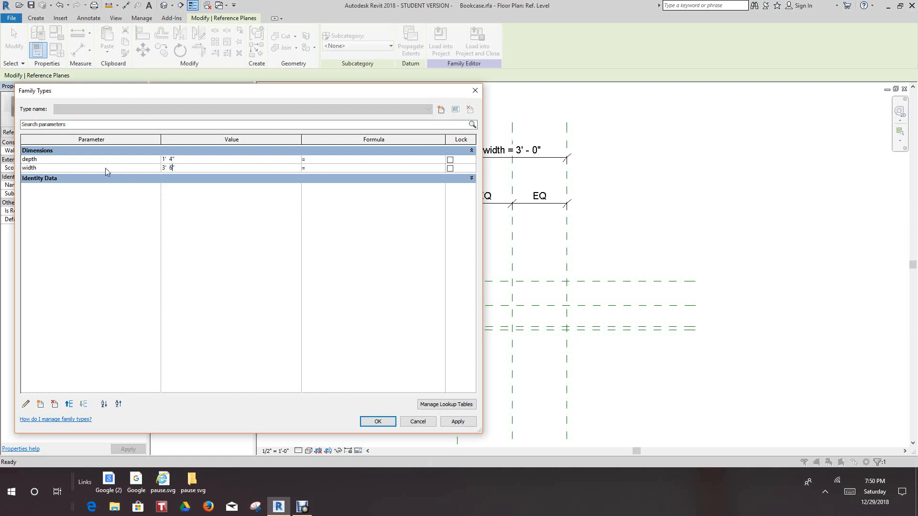
pyautogui.click(170, 160)
pyautogui.click(466, 422)
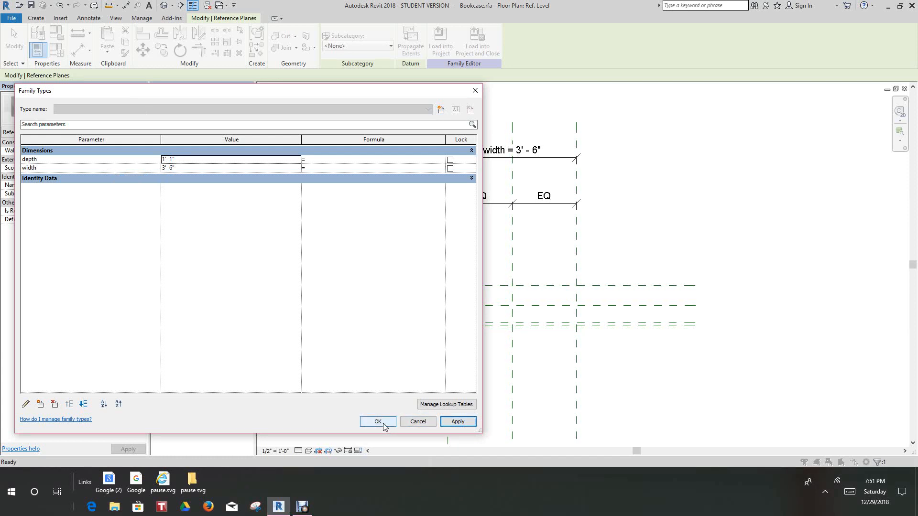
pyautogui.click(383, 424)
# Save the Bookcase family
pyautogui.moveTo(464, 327); pyautogui.dragTo(484, 347, button='middle')
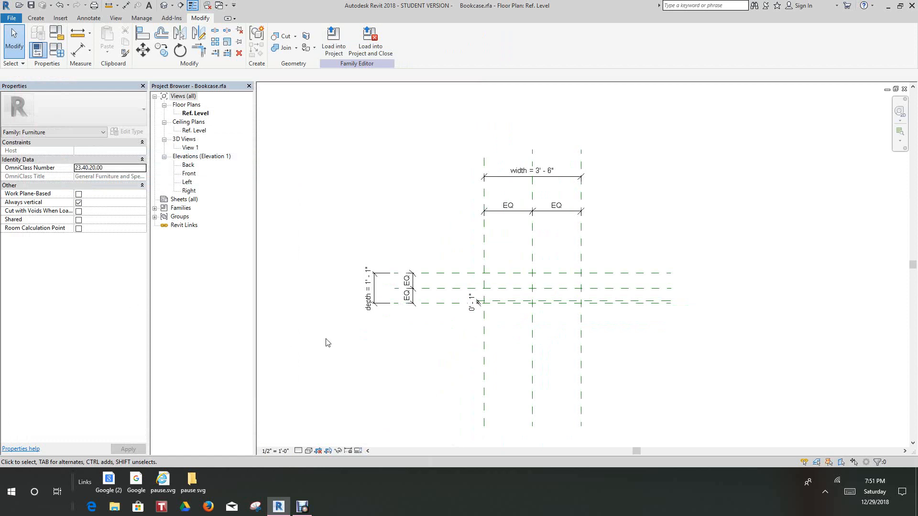
pyautogui.scroll(1, 409, 228)
pyautogui.moveTo(409, 228)
pyautogui.mouseDown(button='middle')
pyautogui.moveTo(371, 171)
pyautogui.moveTo(422, 232)
pyautogui.mouseUp(button='middle')
pyautogui.scroll(1, 422, 231)
pyautogui.click(31, 6)
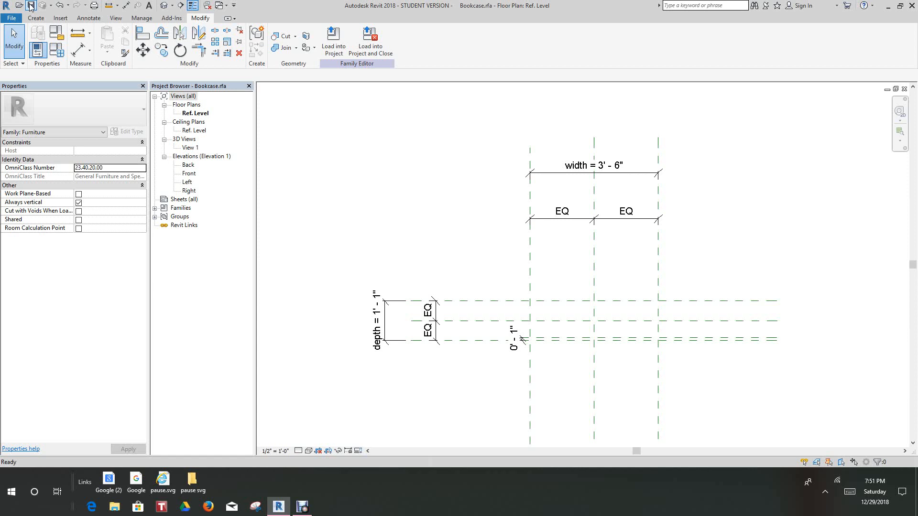
# Open the Front elevation view
pyautogui.doubleClick(189, 174)
pyautogui.scroll(6, 587, 260)
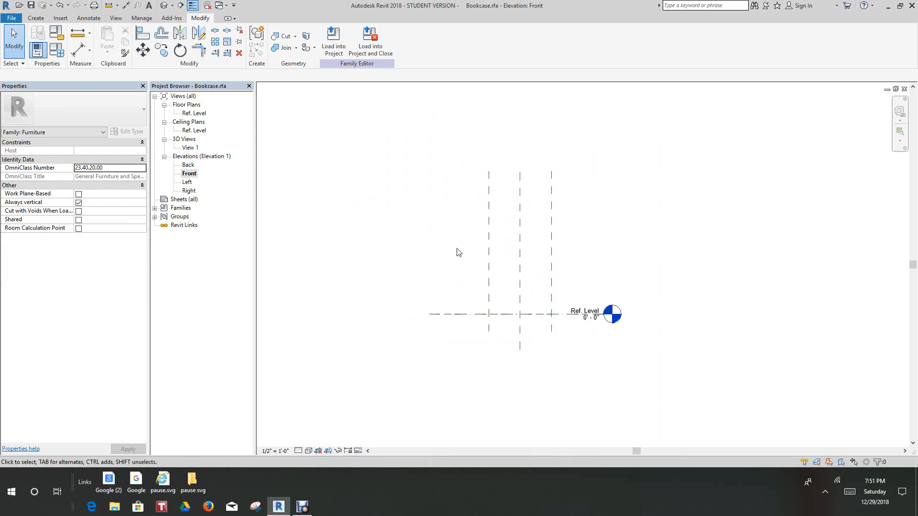
pyautogui.scroll(-2, 655, 237)
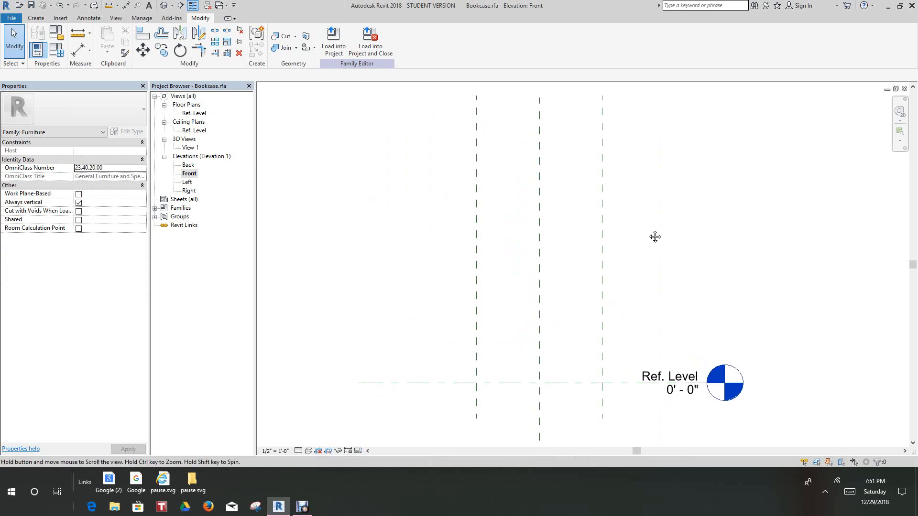
pyautogui.moveTo(654, 239); pyautogui.dragTo(654, 245, button='middle')
pyautogui.scroll(-1, 655, 244)
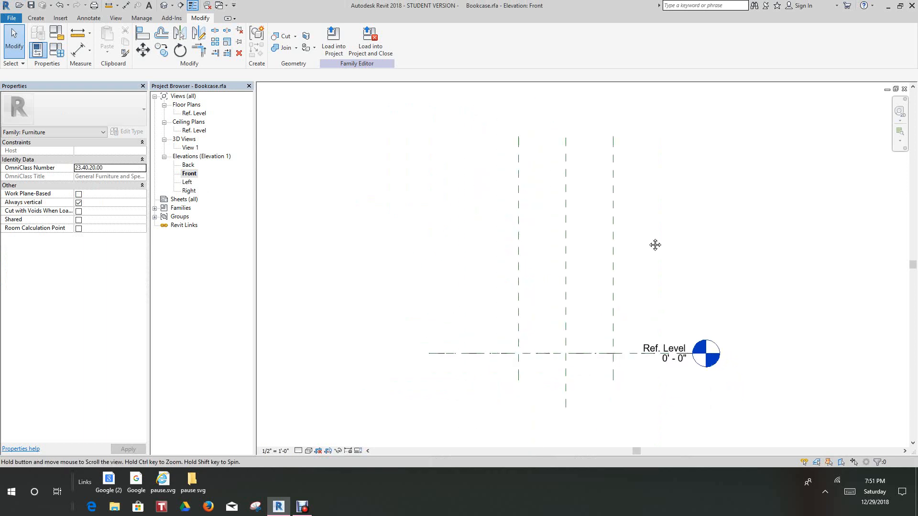
pyautogui.scroll(-1, 657, 245)
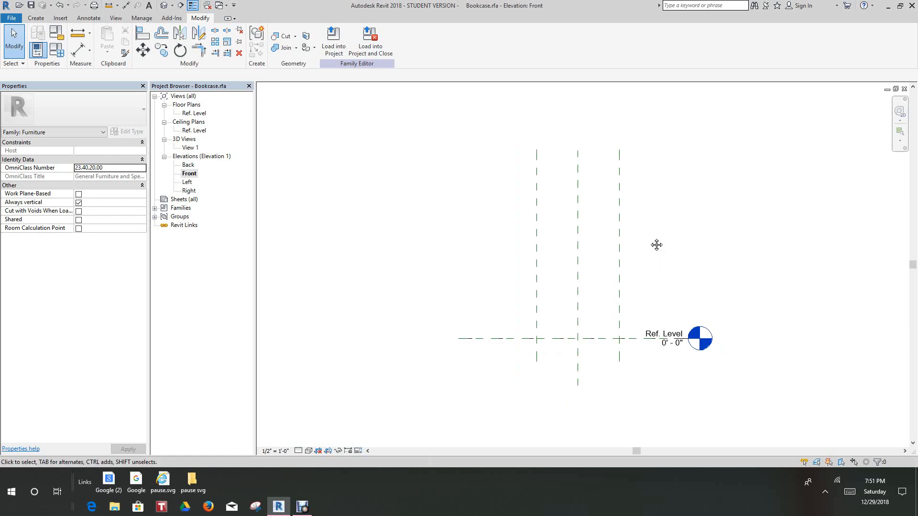
pyautogui.moveTo(656, 245); pyautogui.dragTo(645, 220, button='middle')
pyautogui.scroll(-1, 648, 229)
pyautogui.scroll(2, 647, 229)
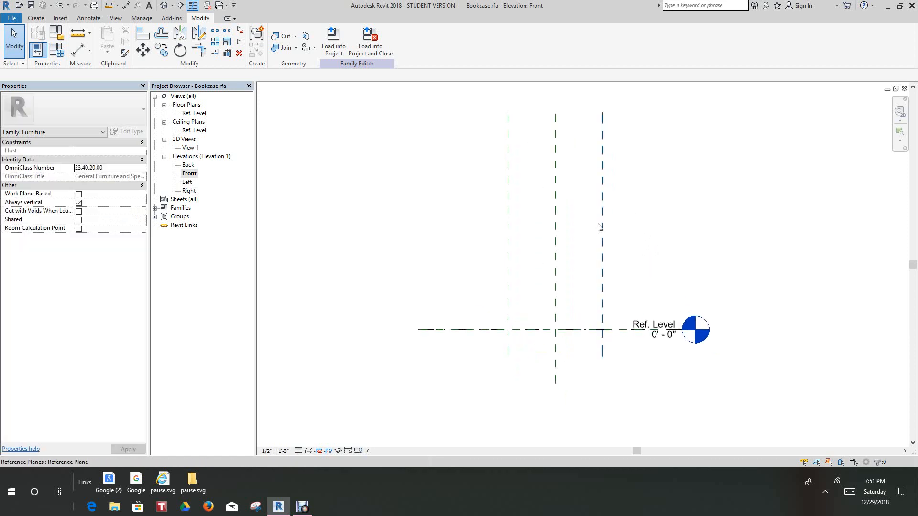
# Draw a horizontal reference plane about 4.7" above the Ref. Level, crossing all three vertical reference planes
pyautogui.click(36, 17)
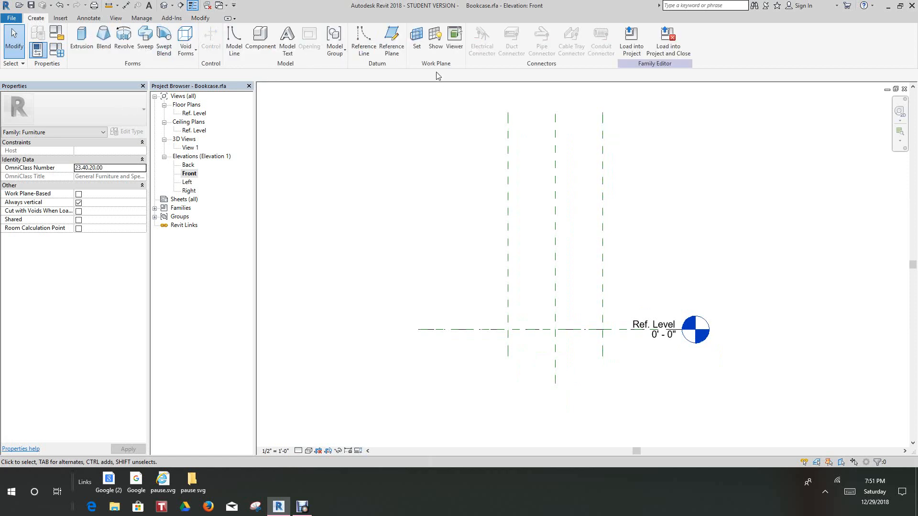
pyautogui.click(391, 40)
pyautogui.scroll(2, 491, 328)
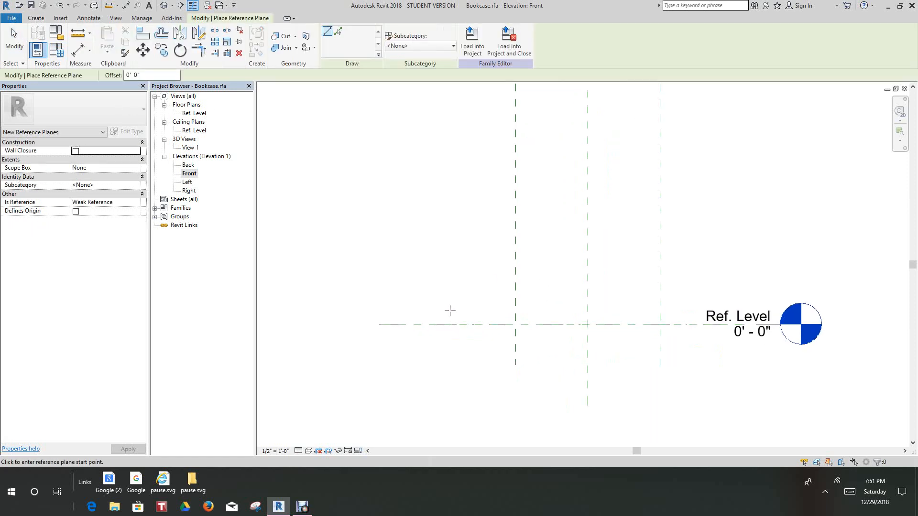
pyautogui.click(398, 307)
pyautogui.scroll(-2, 615, 295)
pyautogui.moveTo(664, 299); pyautogui.dragTo(626, 315, button='middle')
pyautogui.scroll(-1, 627, 315)
pyautogui.scroll(3, 627, 315)
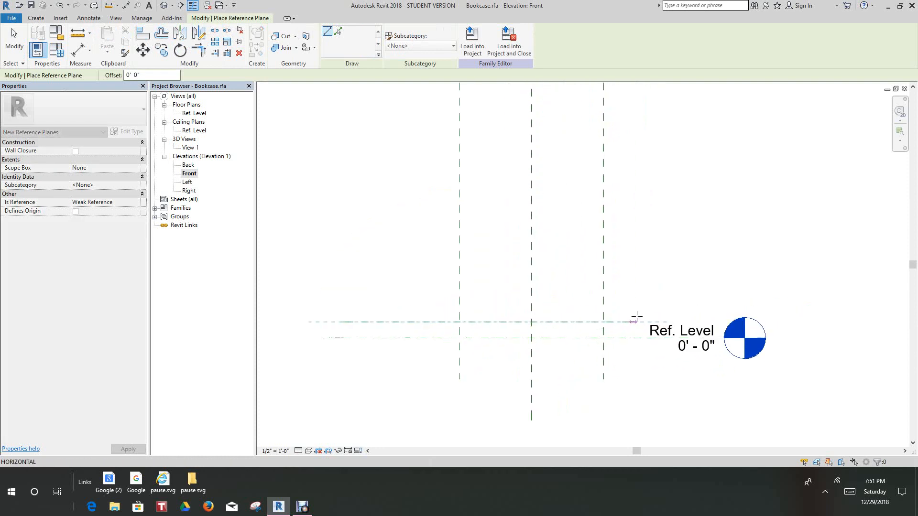
pyautogui.click(637, 319)
pyautogui.rightClick(638, 317)
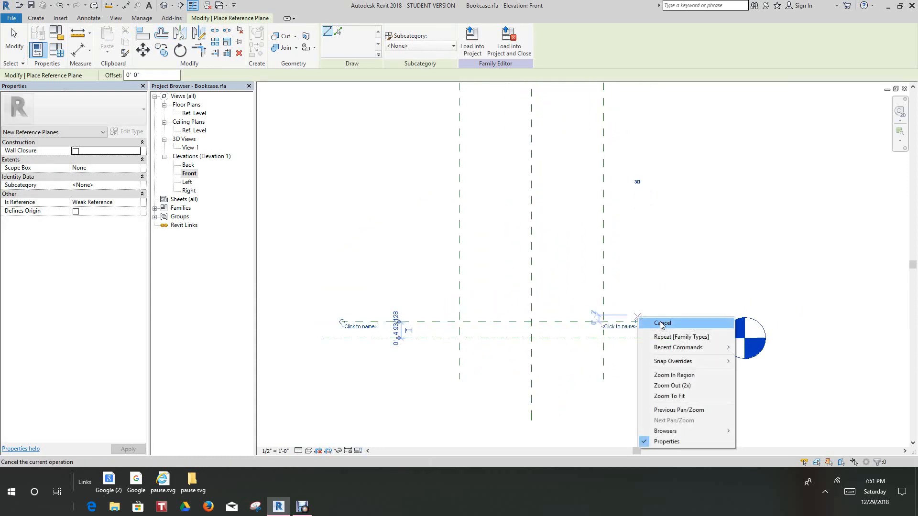
pyautogui.click(411, 330)
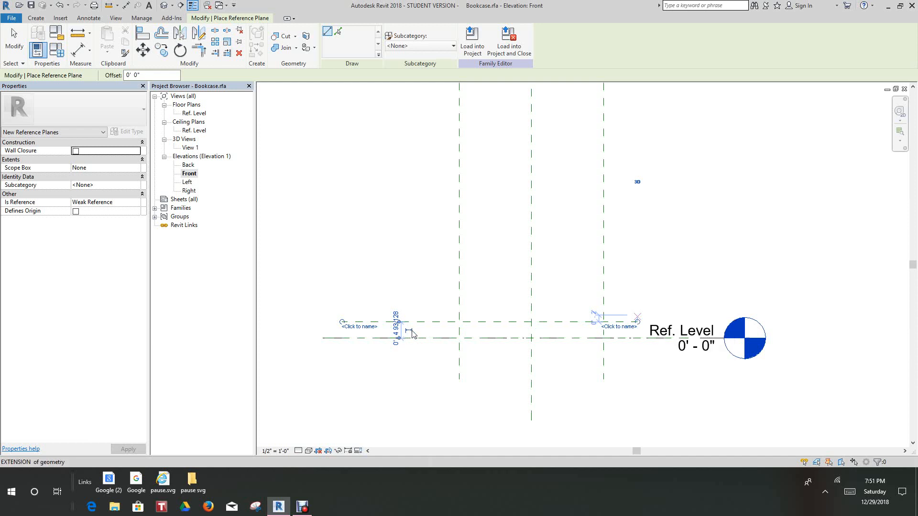
pyautogui.scroll(2, 408, 321)
pyautogui.rightClick(410, 287)
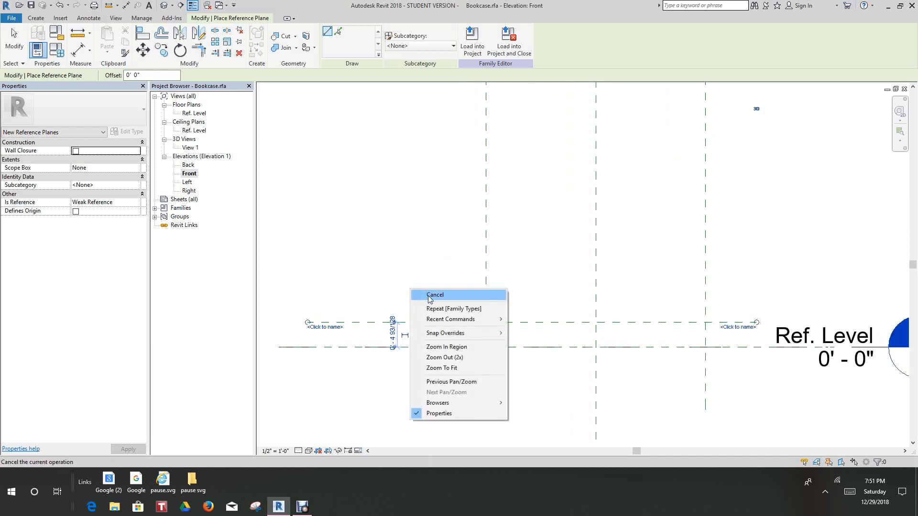
pyautogui.click(430, 299)
pyautogui.scroll(2, 411, 330)
pyautogui.rightClick(431, 345)
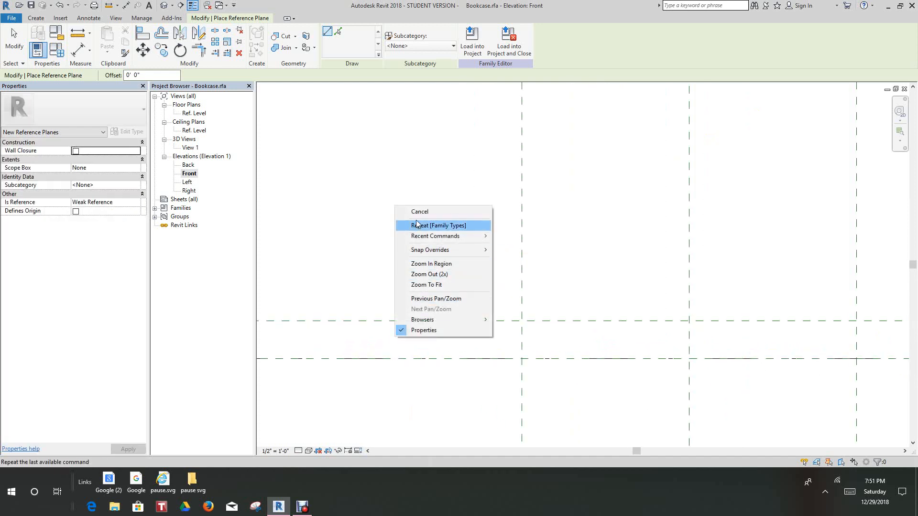
pyautogui.click(420, 211)
# Make the temporary dimension between the Ref. Level and the new reference plane permanent, and set the distance to 4"
pyautogui.click(427, 322)
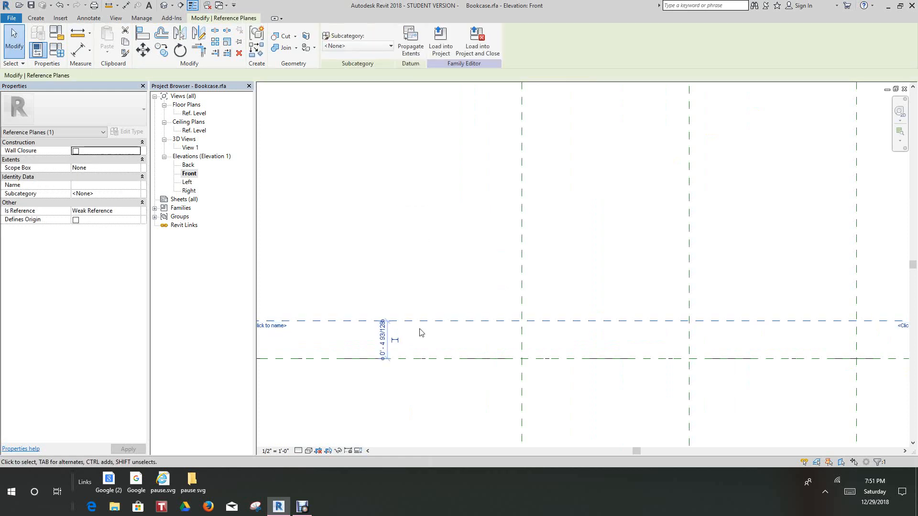
pyautogui.scroll(1, 379, 336)
pyautogui.click(381, 337)
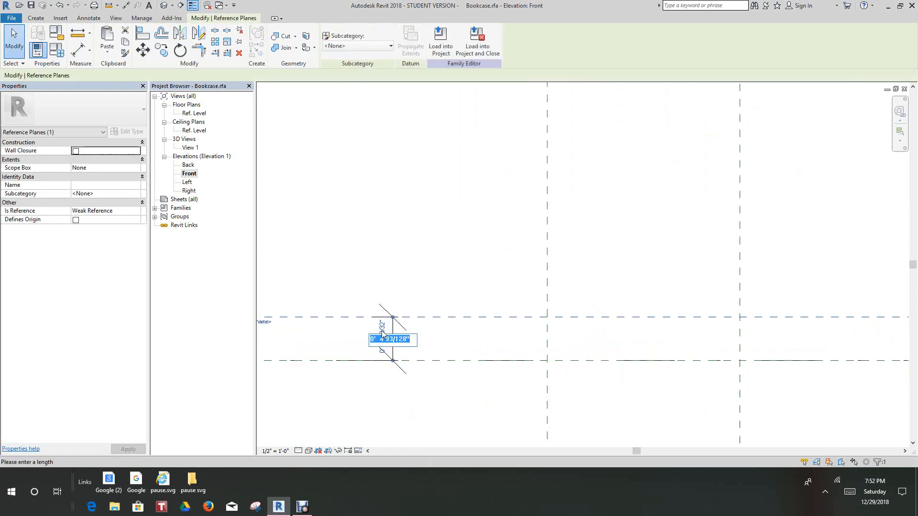
pyautogui.write('4')
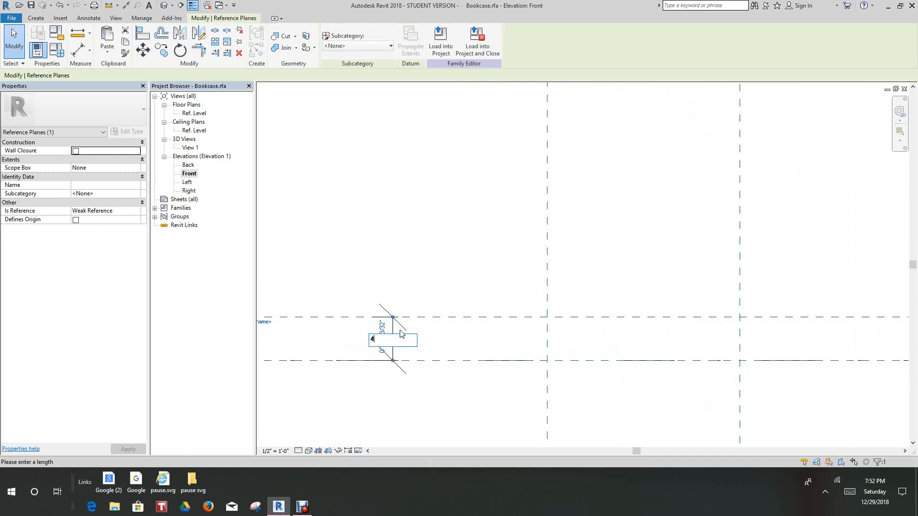
pyautogui.write('"')
pyautogui.press('Return')
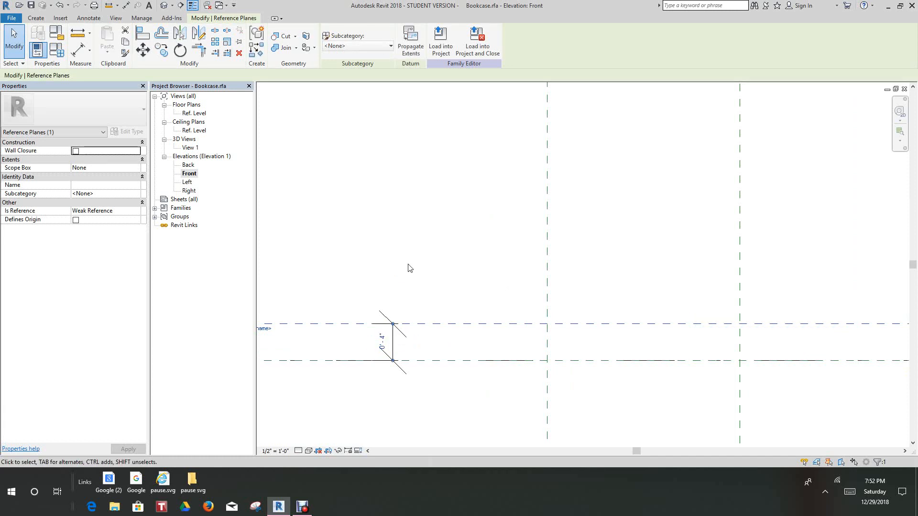
pyautogui.scroll(-5, 459, 323)
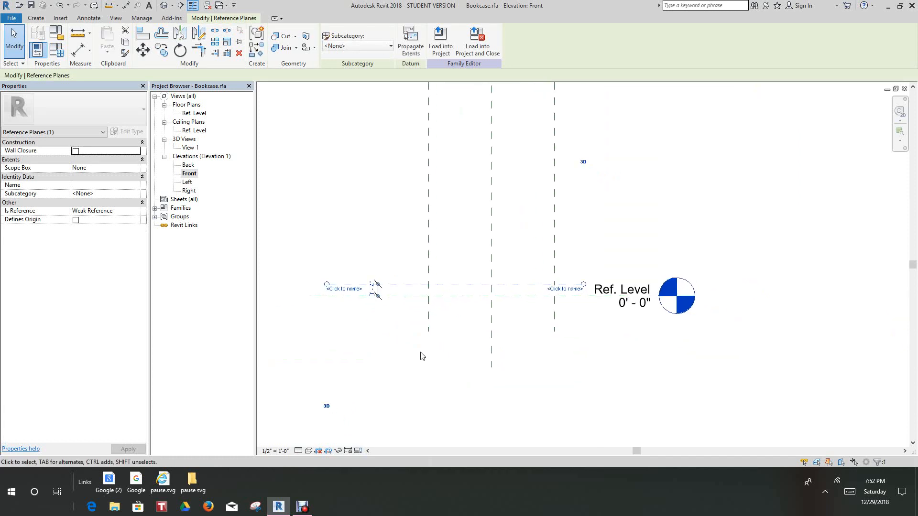
pyautogui.scroll(6, 379, 328)
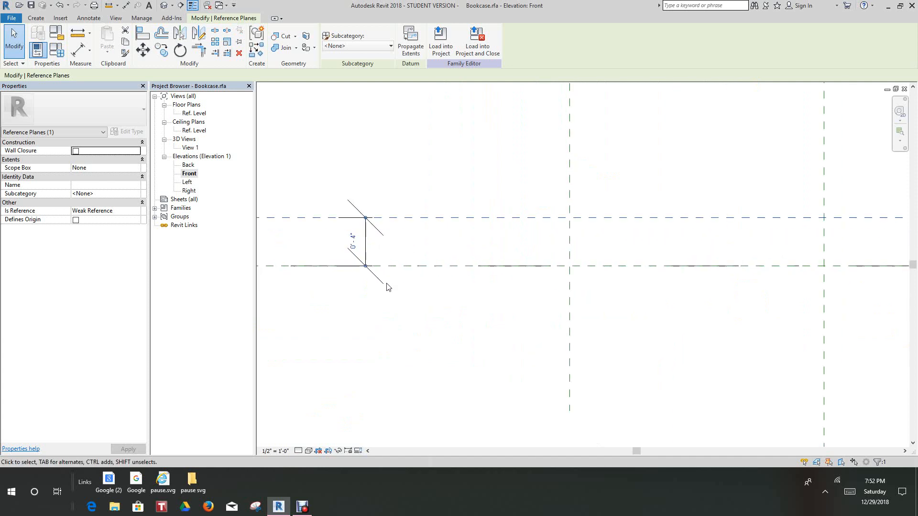
pyautogui.scroll(3, 389, 282)
pyautogui.click(480, 383)
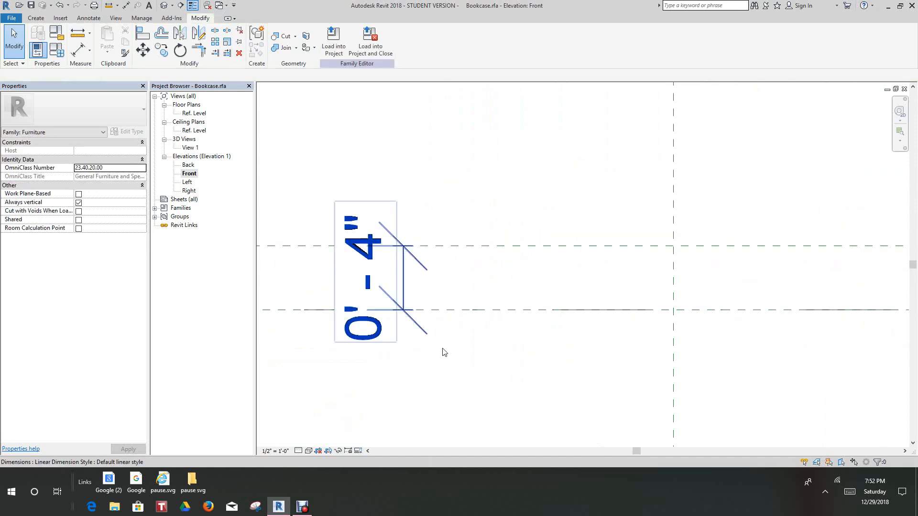
# Label the 4" dimension above the Ref. Level with a new family type parameter named base
pyautogui.scroll(-6, 445, 353)
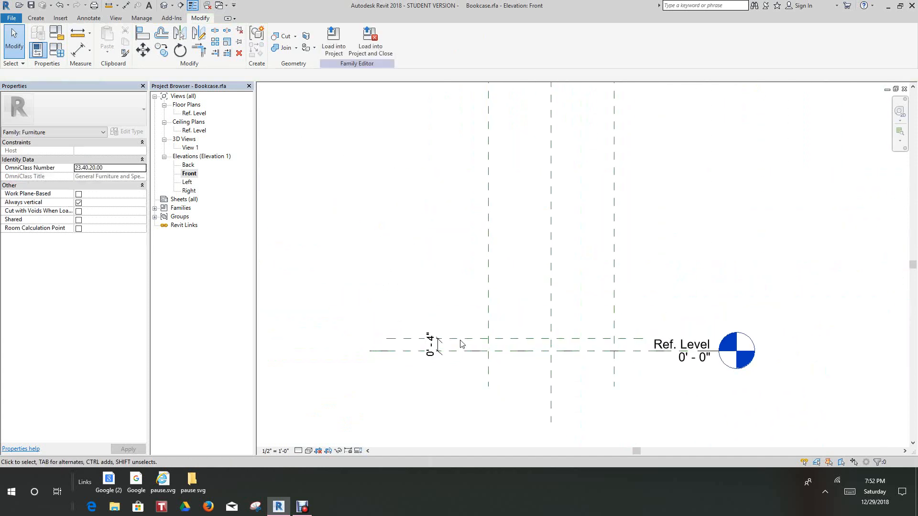
pyautogui.scroll(3, 450, 315)
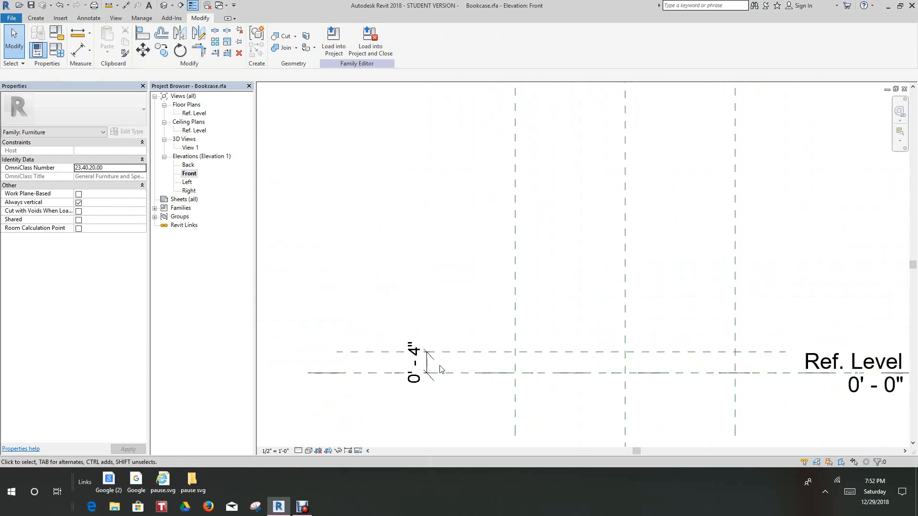
pyautogui.click(437, 367)
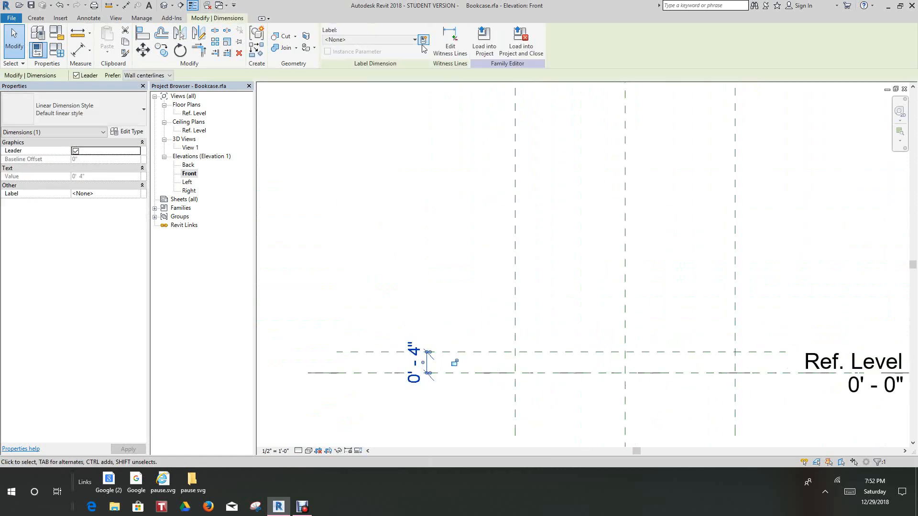
pyautogui.click(423, 41)
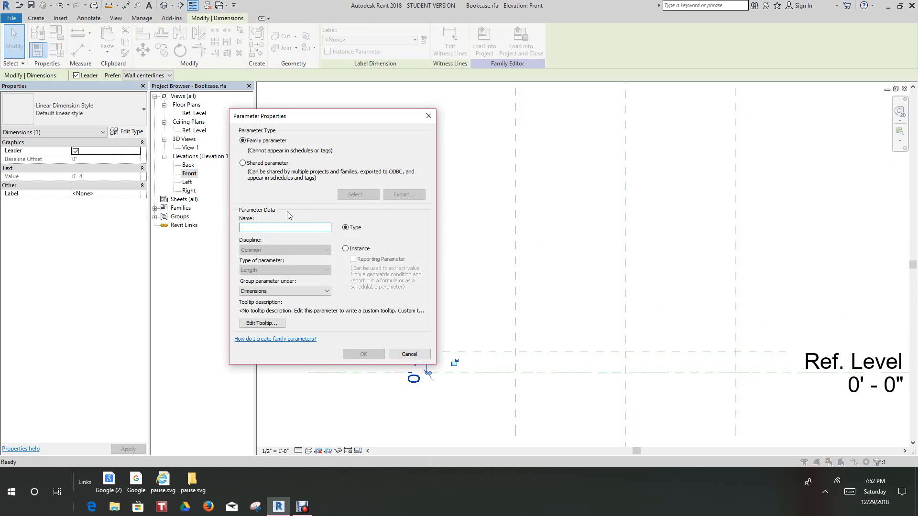
pyautogui.write('base')
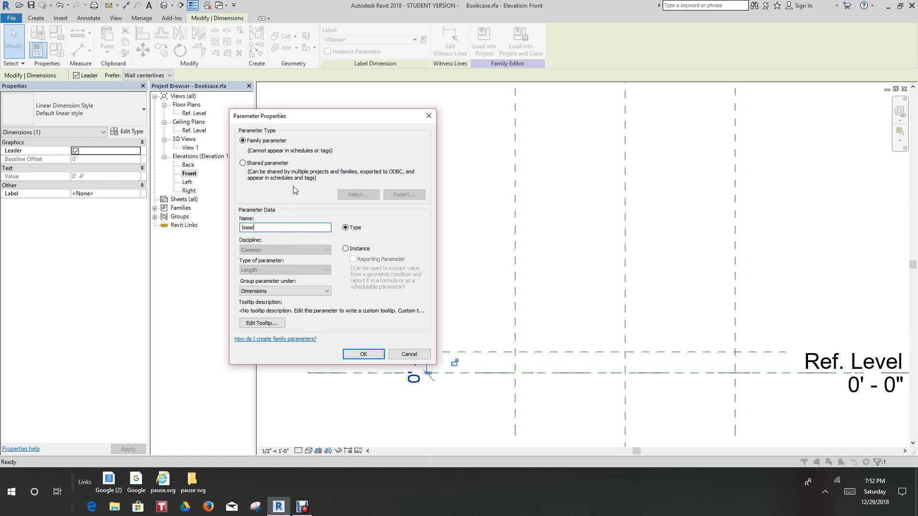
pyautogui.click(376, 353)
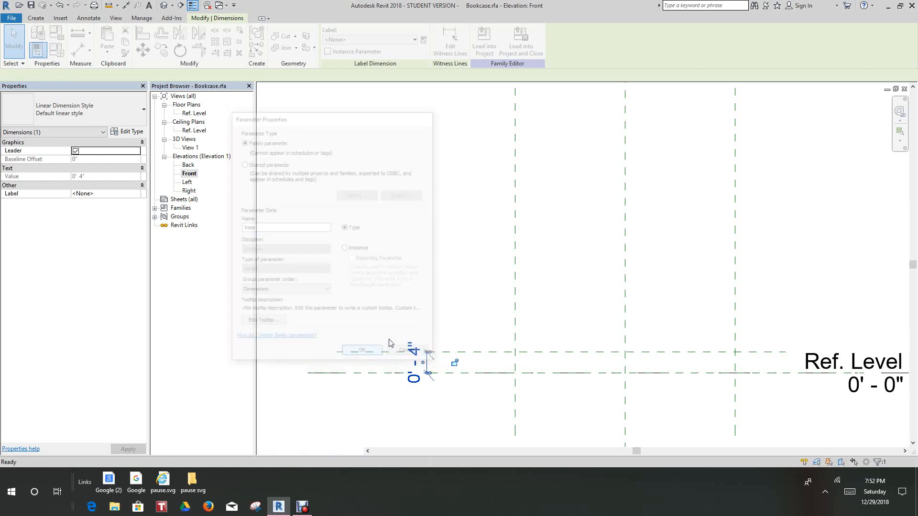
pyautogui.scroll(-2, 398, 292)
pyautogui.click(397, 292)
pyautogui.scroll(-1, 392, 277)
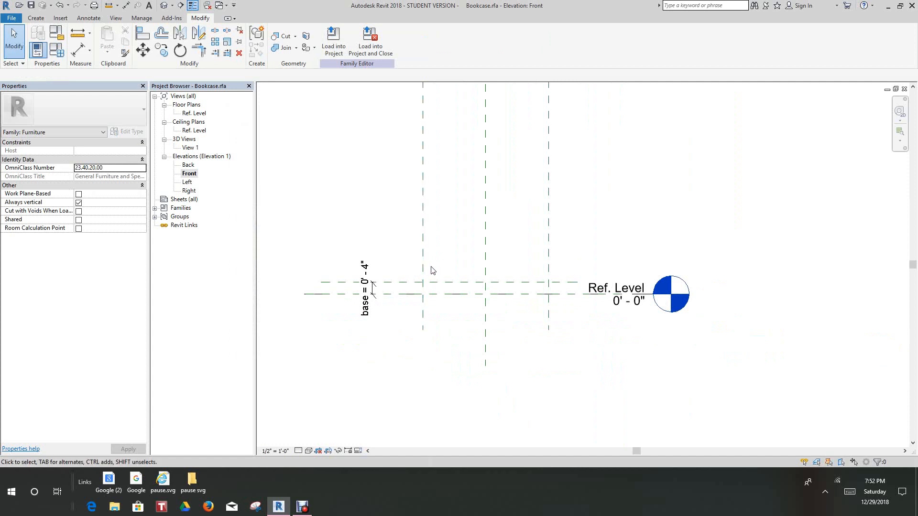
# Try drawing horizontal reference planes freehand above the base plane, the first about 1'-5 3/8" above it, and undo them
pyautogui.scroll(1, 418, 261)
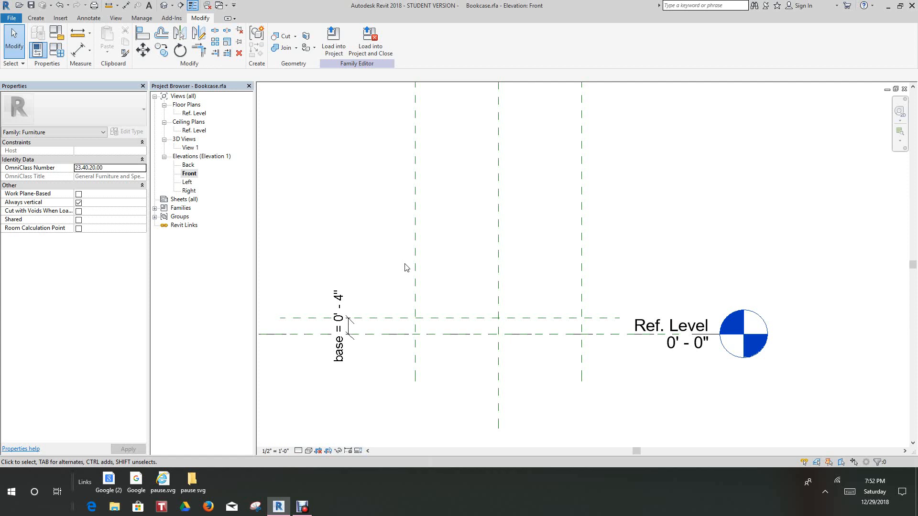
pyautogui.scroll(-1, 447, 237)
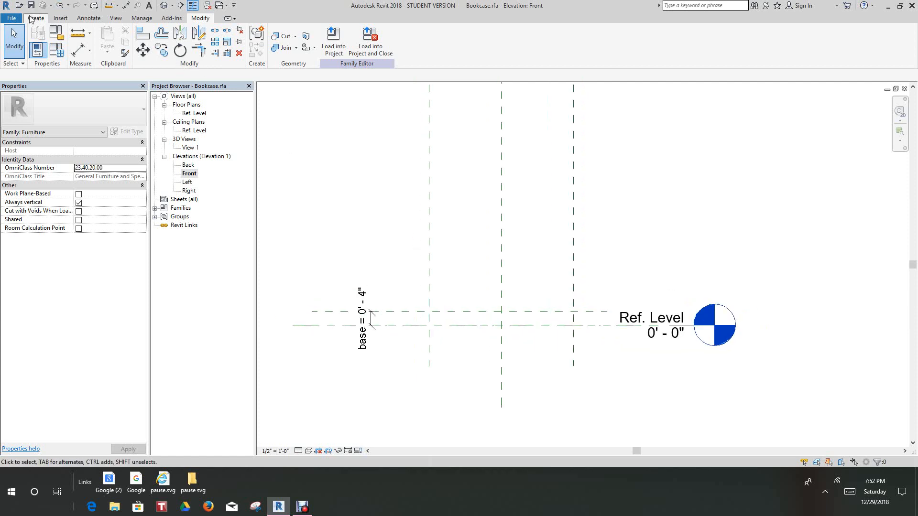
pyautogui.click(15, 18)
pyautogui.click(30, 18)
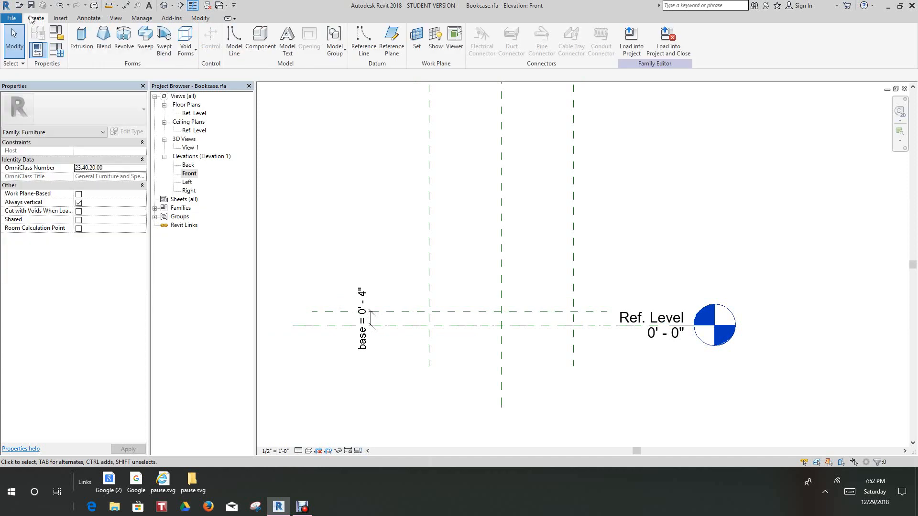
pyautogui.click(392, 37)
pyautogui.scroll(-1, 424, 145)
pyautogui.scroll(1, 397, 173)
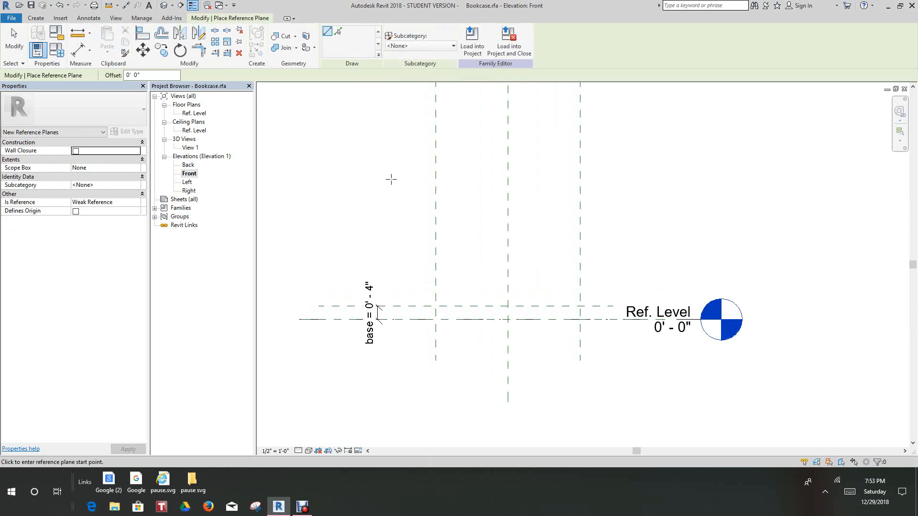
pyautogui.scroll(-2, 387, 227)
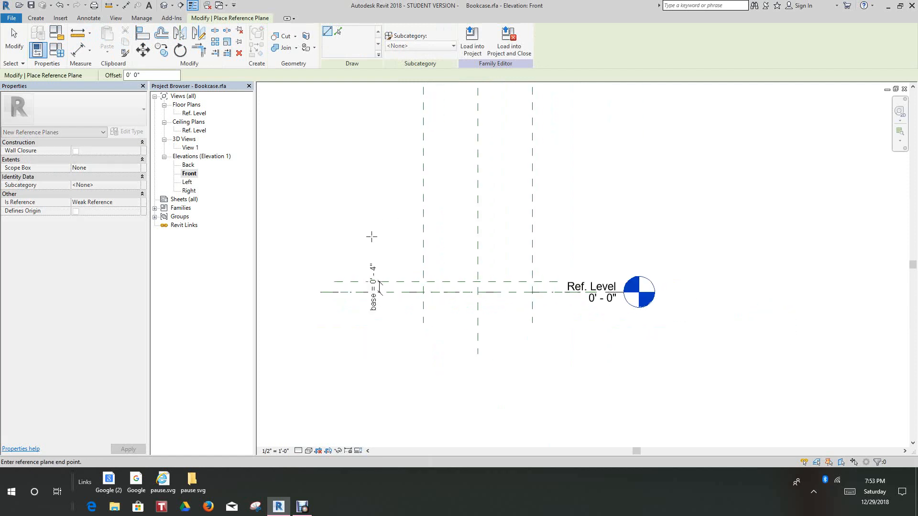
pyautogui.click(370, 236)
pyautogui.click(575, 236)
pyautogui.scroll(-1, 552, 185)
pyautogui.scroll(1, 459, 185)
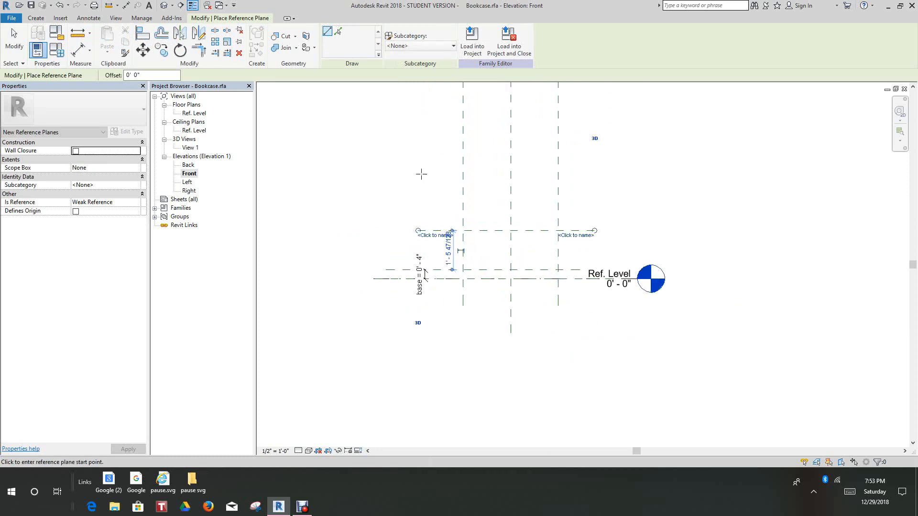
pyautogui.click(418, 181)
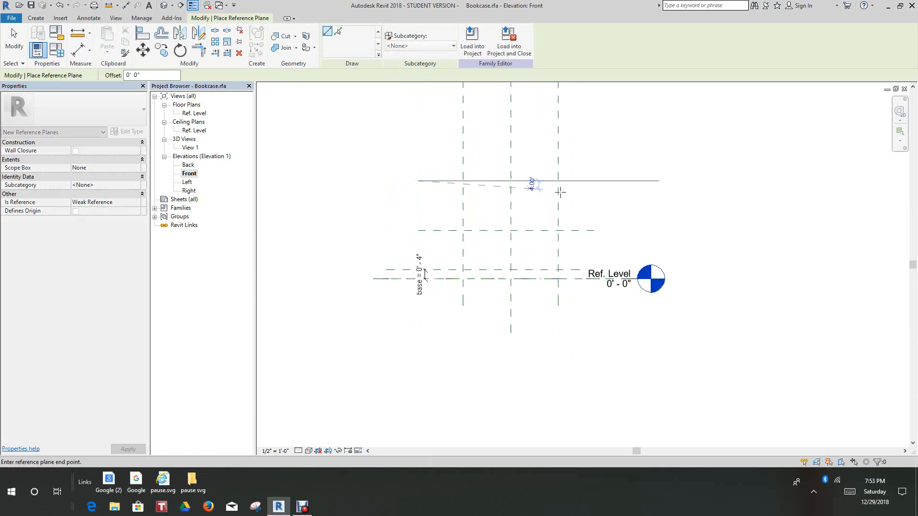
pyautogui.rightClick(600, 181)
pyautogui.click(614, 187)
pyautogui.scroll(2, 532, 207)
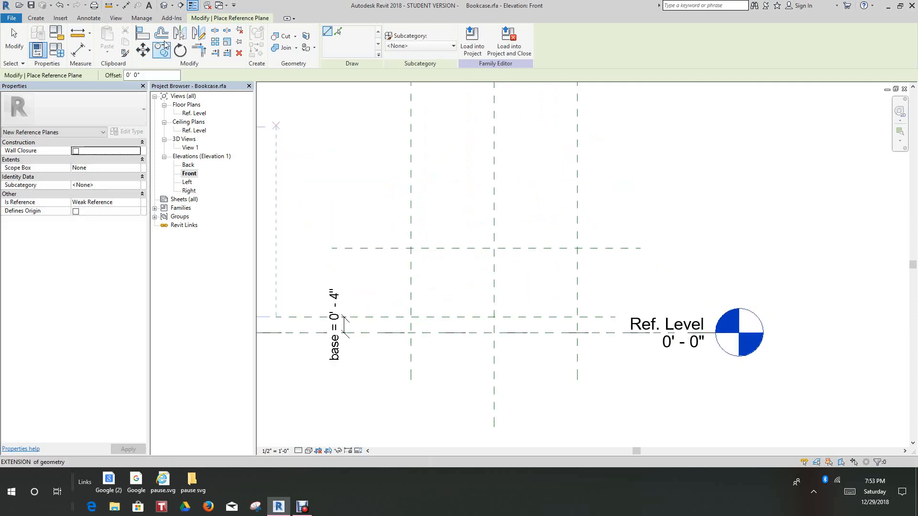
pyautogui.click(64, 10)
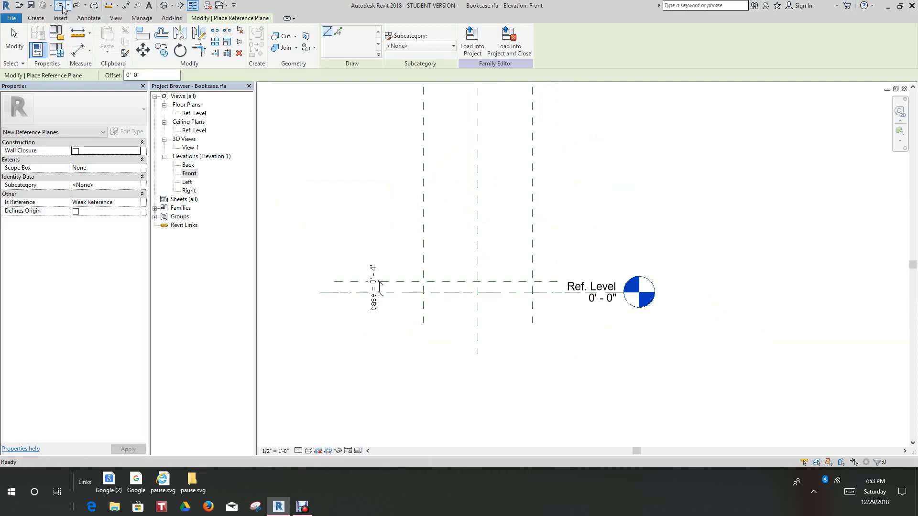
# Create four horizontal reference planes above the base plane with Pick Lines, each offset 1'-0" upward from the previous one
pyautogui.scroll(2, 413, 239)
pyautogui.moveTo(469, 279); pyautogui.dragTo(440, 239, button='middle')
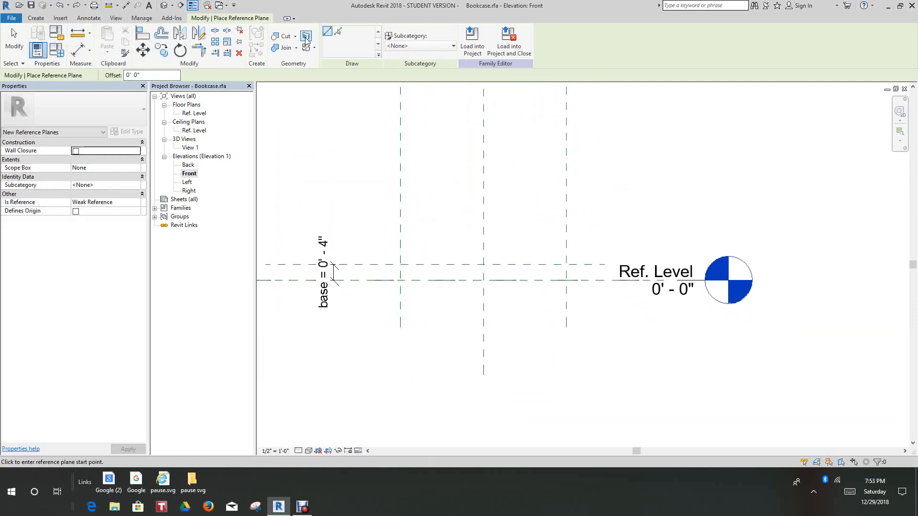
pyautogui.click(338, 32)
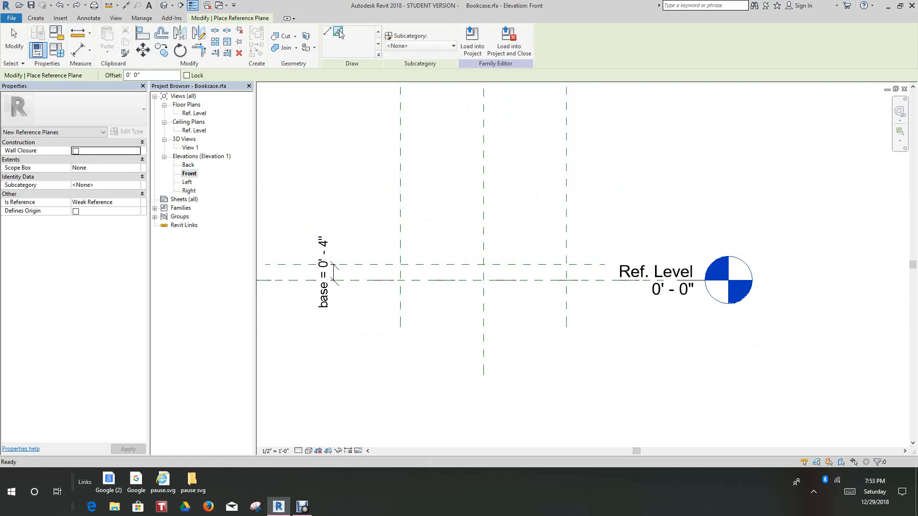
pyautogui.doubleClick(136, 75)
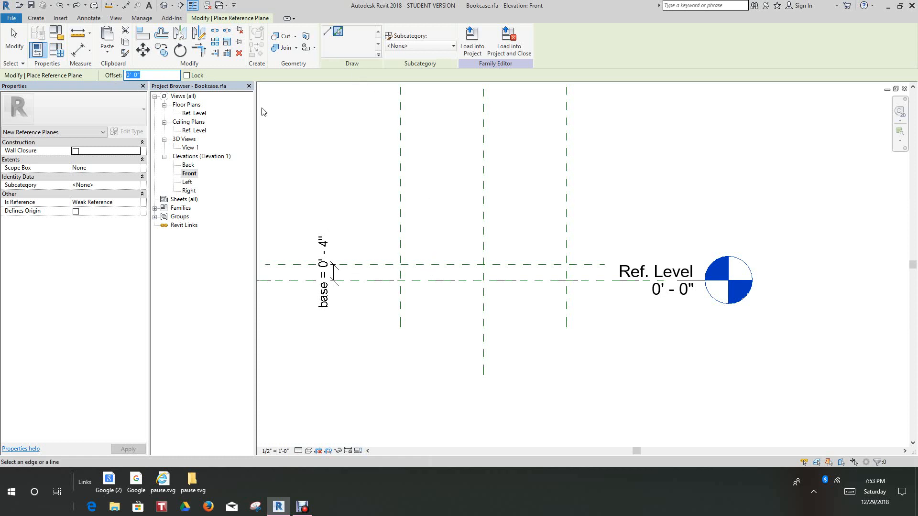
pyautogui.click(269, 125)
pyautogui.press('Return')
pyautogui.click(368, 263)
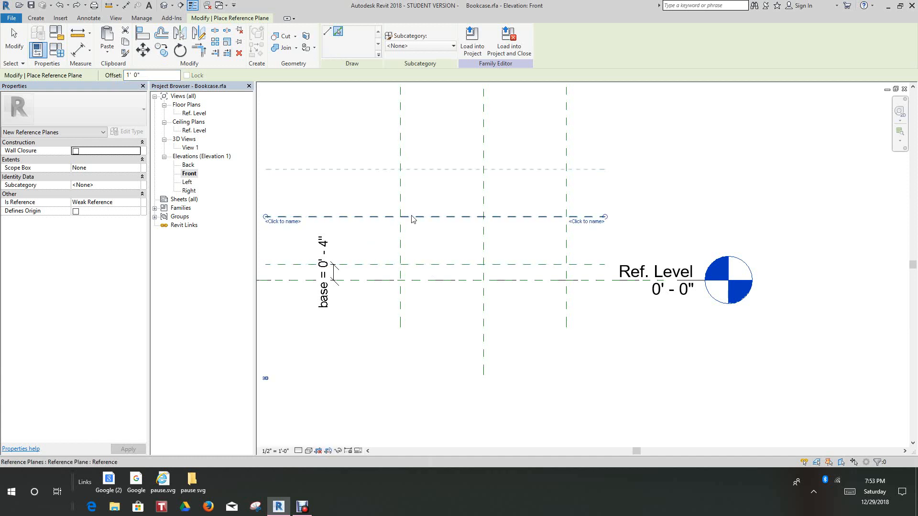
pyautogui.click(412, 218)
pyautogui.click(415, 213)
pyautogui.scroll(-2, 417, 194)
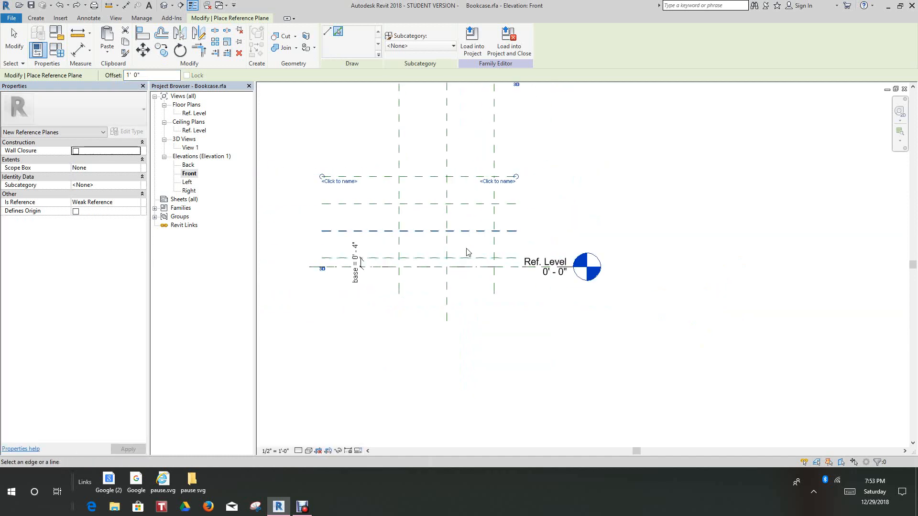
pyautogui.moveTo(489, 271); pyautogui.dragTo(489, 334, button='middle')
pyautogui.scroll(2, 472, 247)
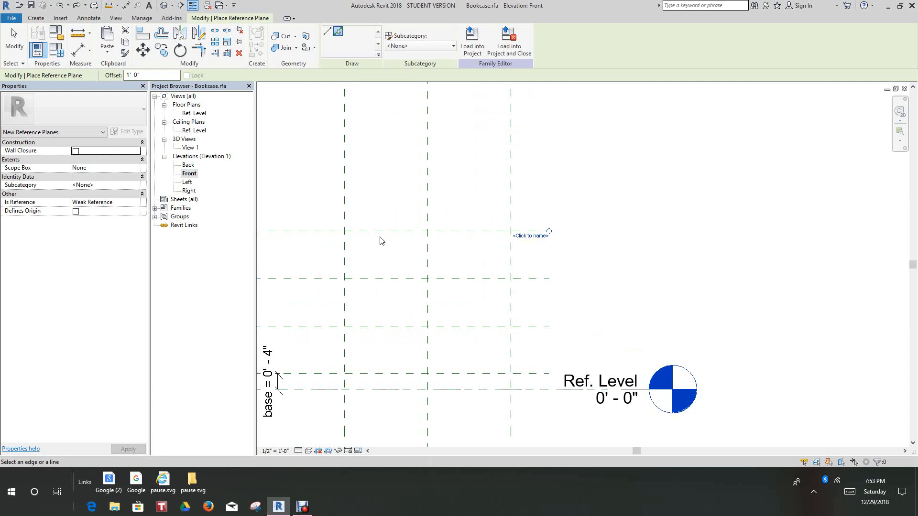
pyautogui.click(380, 231)
pyautogui.scroll(-2, 379, 228)
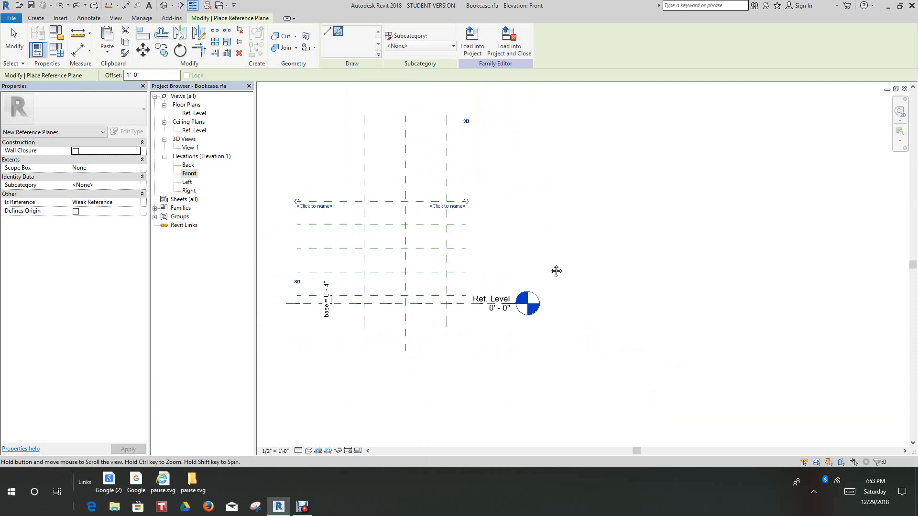
# Place an aligned dimension between the topmost horizontal reference plane and the Ref. Level, beside the right ends of the planes
pyautogui.moveTo(556, 271); pyautogui.dragTo(730, 217, button='middle')
pyautogui.scroll(2, 575, 229)
pyautogui.scroll(1, 633, 216)
pyautogui.scroll(-3, 538, 205)
pyautogui.scroll(4, 444, 257)
pyautogui.scroll(-1, 437, 262)
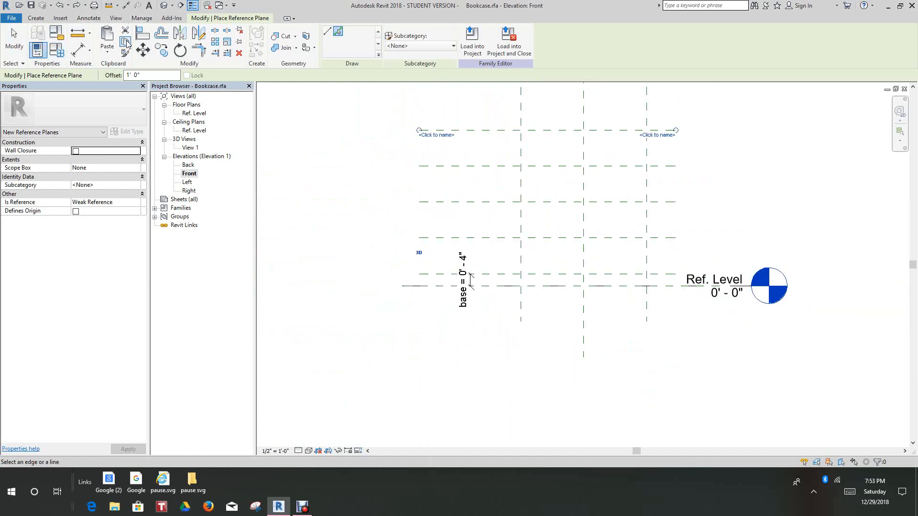
pyautogui.click(79, 50)
pyautogui.scroll(-1, 708, 227)
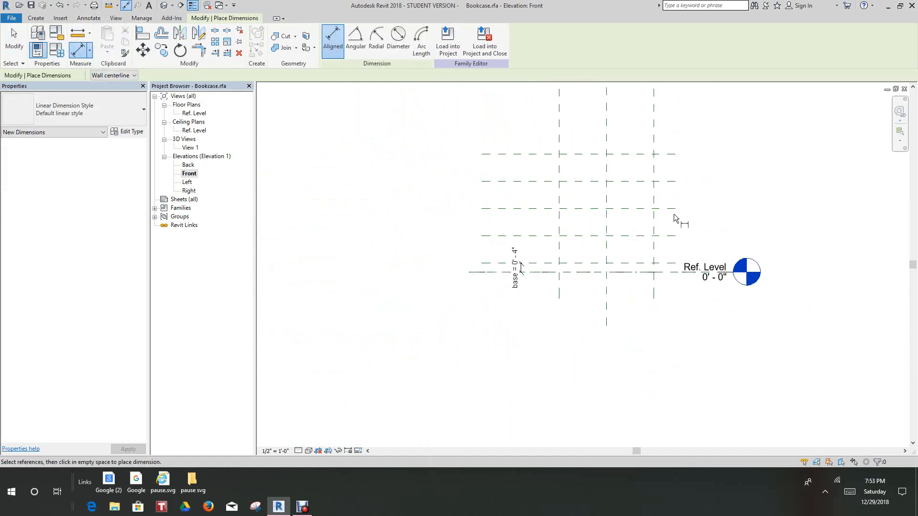
pyautogui.scroll(2, 667, 172)
pyautogui.click(662, 138)
pyautogui.scroll(2, 649, 316)
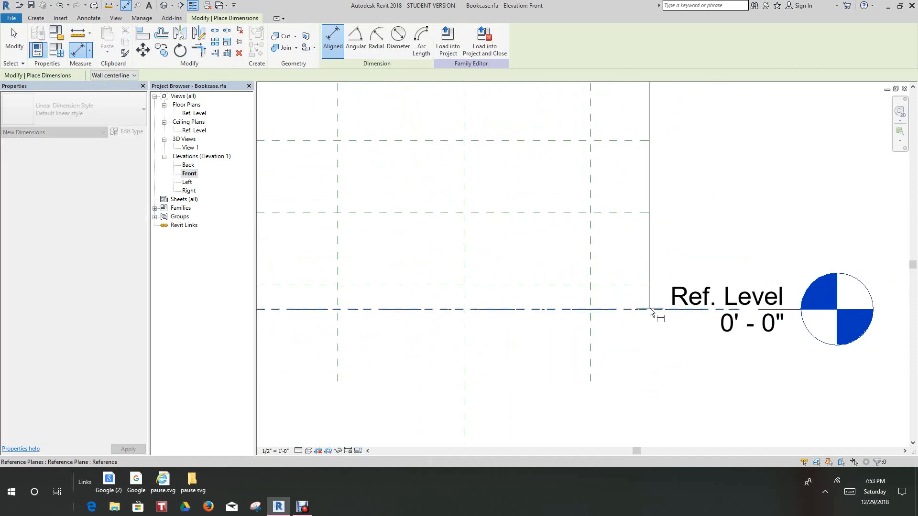
pyautogui.click(649, 308)
pyautogui.scroll(-3, 733, 248)
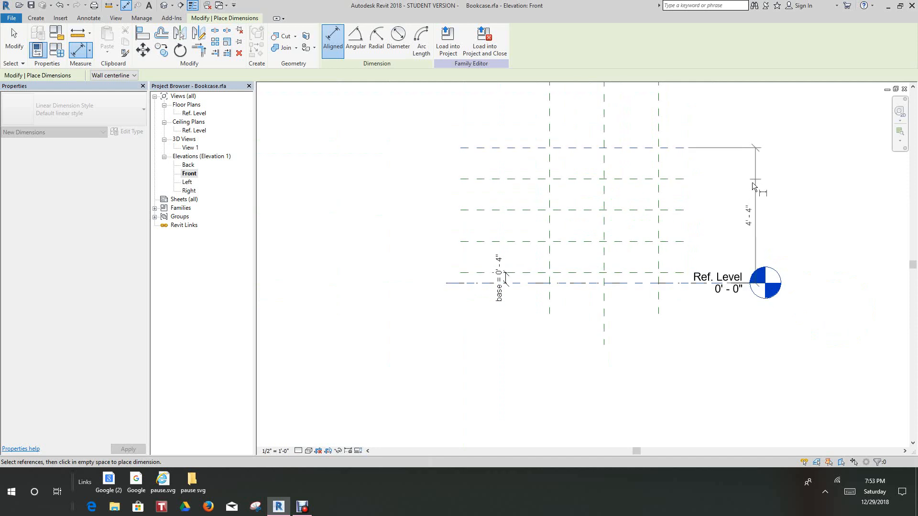
pyautogui.scroll(-2, 707, 195)
pyautogui.moveTo(708, 196); pyautogui.dragTo(694, 271, button='middle')
pyautogui.scroll(1, 694, 271)
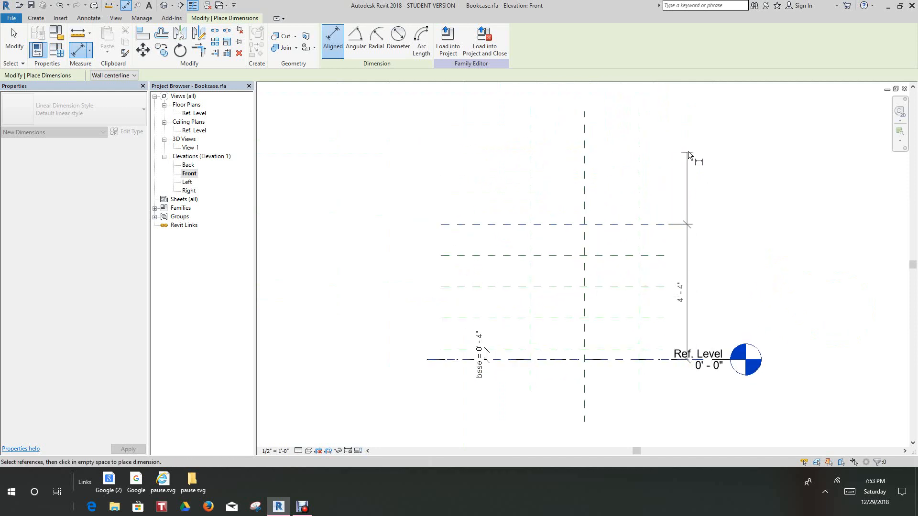
pyautogui.click(693, 147)
pyautogui.rightClick(694, 152)
pyautogui.click(731, 212)
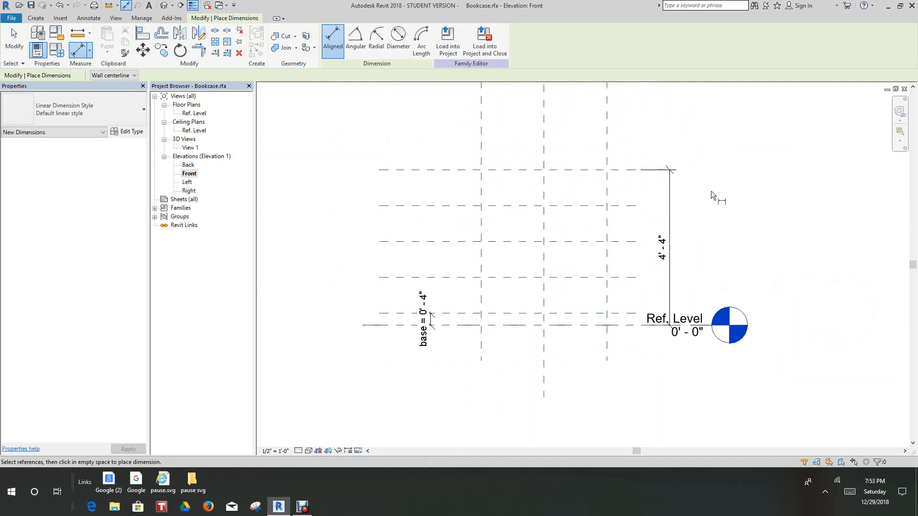
pyautogui.rightClick(701, 208)
pyautogui.click(726, 214)
# Label the overall vertical dimension with a new family type parameter named height
pyautogui.click(655, 255)
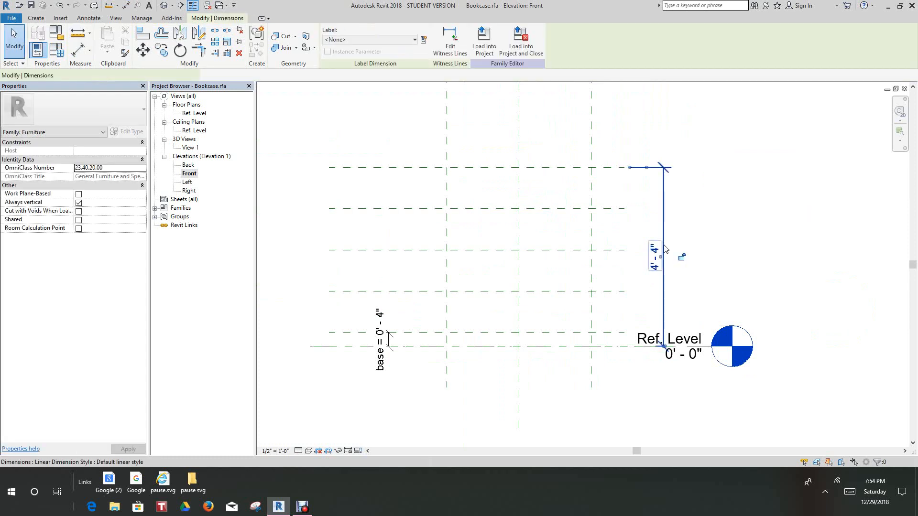
pyautogui.click(423, 39)
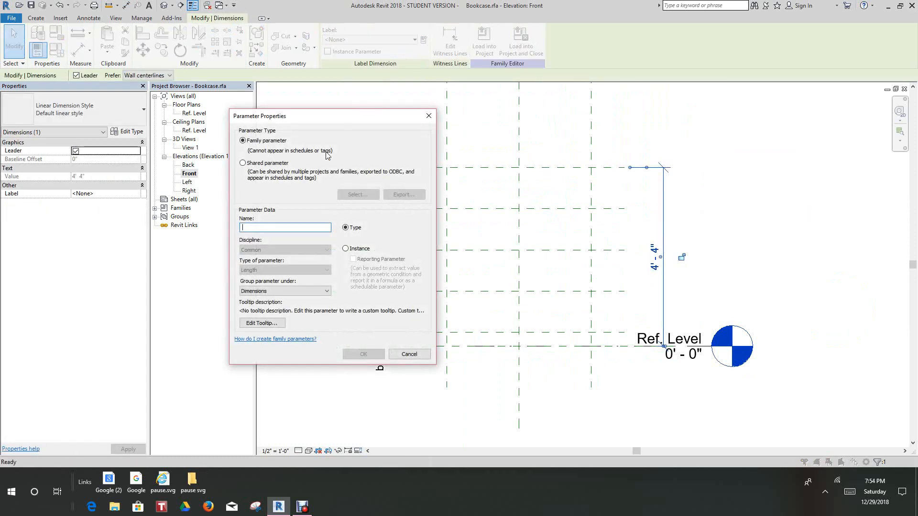
pyautogui.write('h')
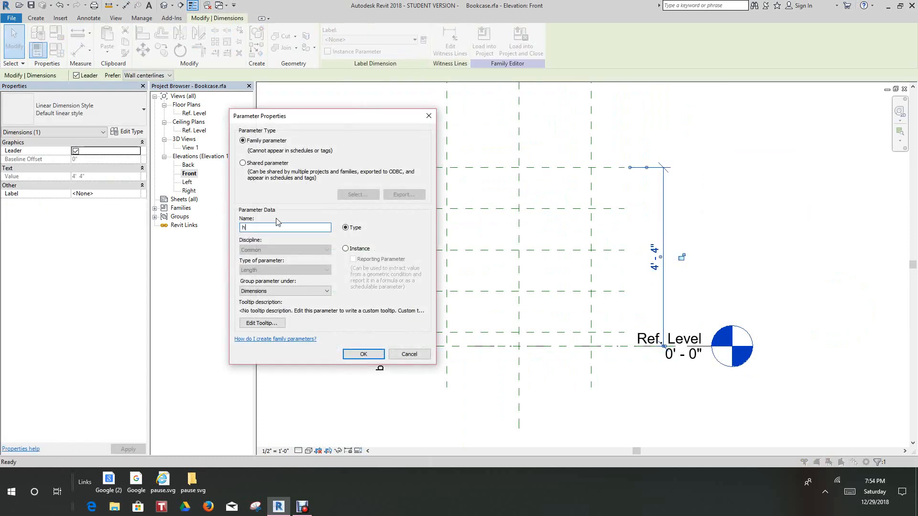
pyautogui.write('eight')
pyautogui.click(362, 354)
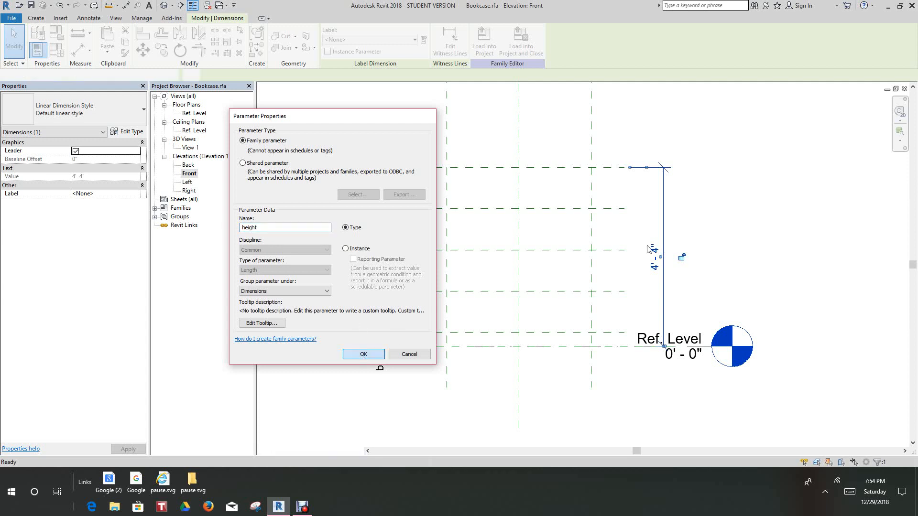
pyautogui.moveTo(720, 213); pyautogui.dragTo(694, 183, button='middle')
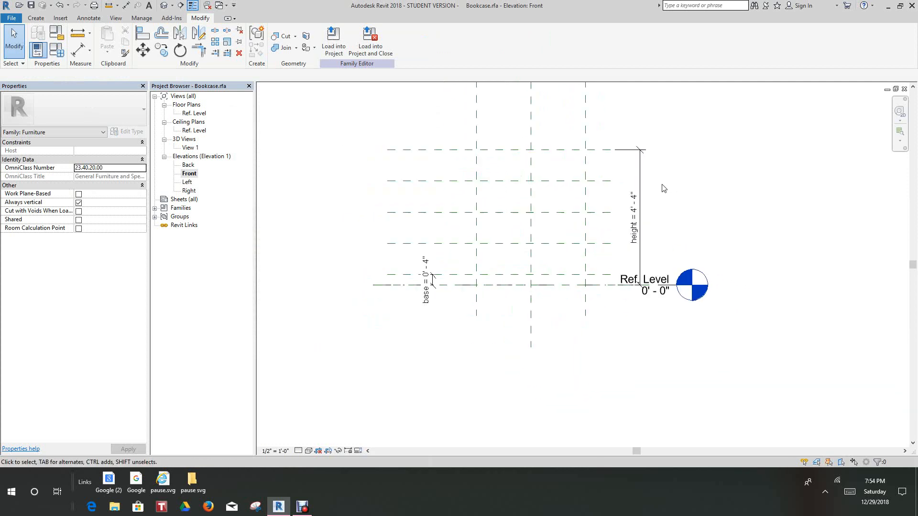
# Set the height parameter to 5' 0" in the family types and apply it
pyautogui.click(57, 49)
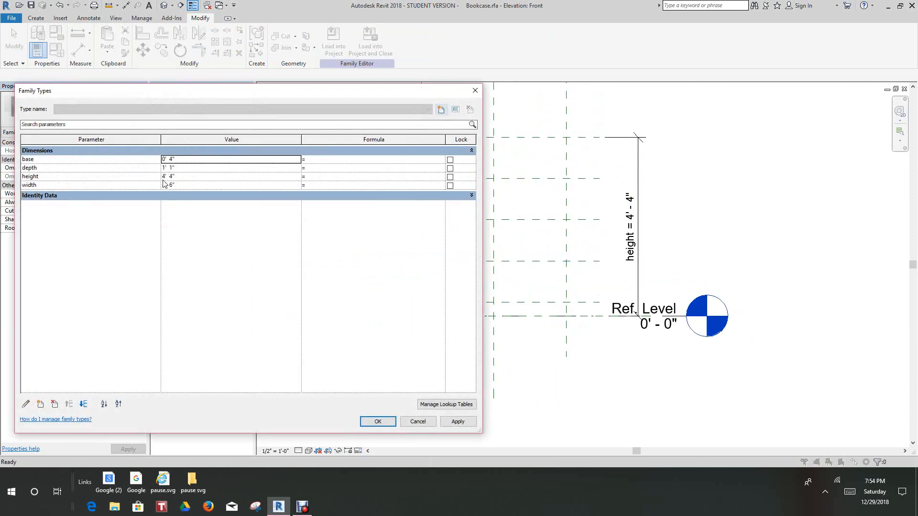
pyautogui.click(176, 177)
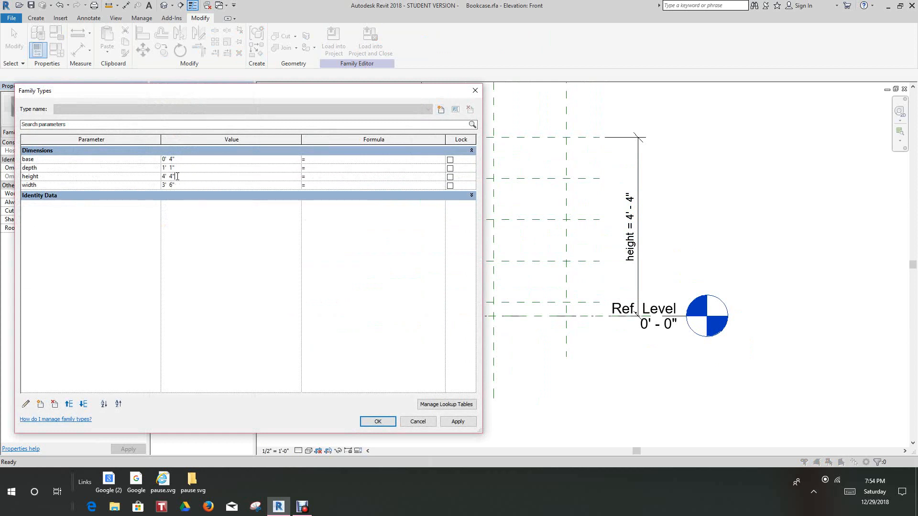
pyautogui.doubleClick(177, 176)
pyautogui.write('5')
pyautogui.click(451, 422)
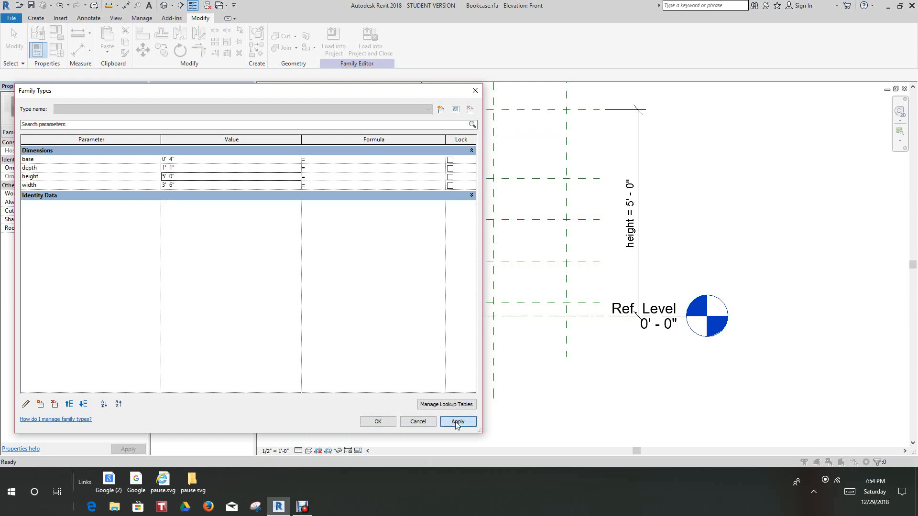
pyautogui.click(377, 422)
# Examine how the horizontal reference planes are spaced with the changed overall height in the front elevation
pyautogui.scroll(-3, 487, 334)
pyautogui.scroll(4, 483, 250)
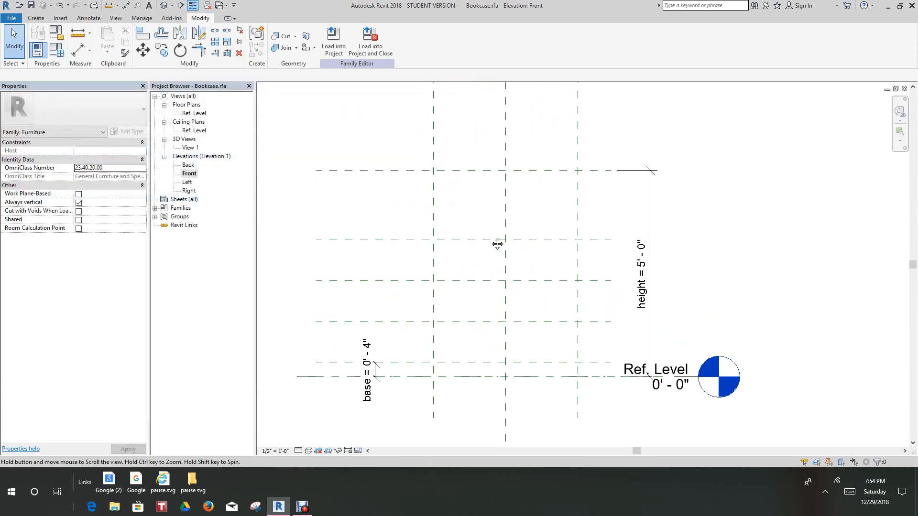
pyautogui.scroll(1, 436, 289)
pyautogui.scroll(-1, 444, 291)
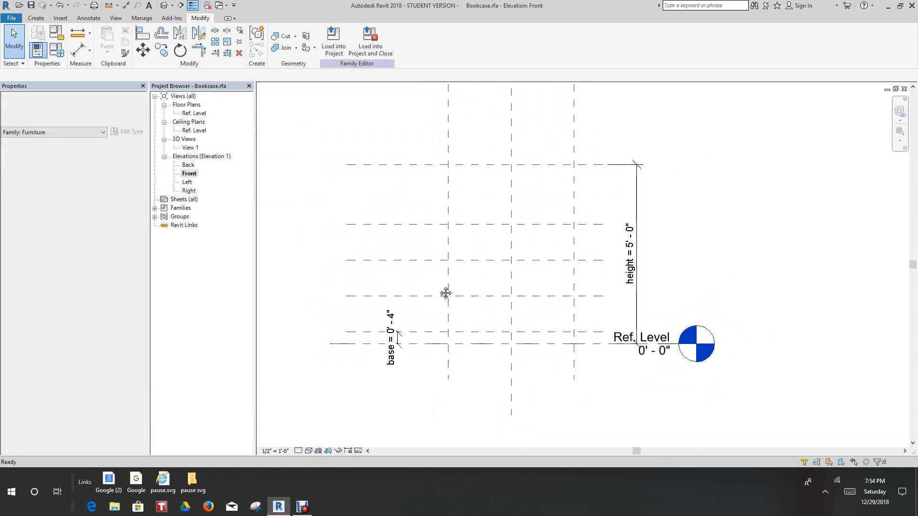
pyautogui.scroll(1, 444, 292)
pyautogui.scroll(-1, 447, 301)
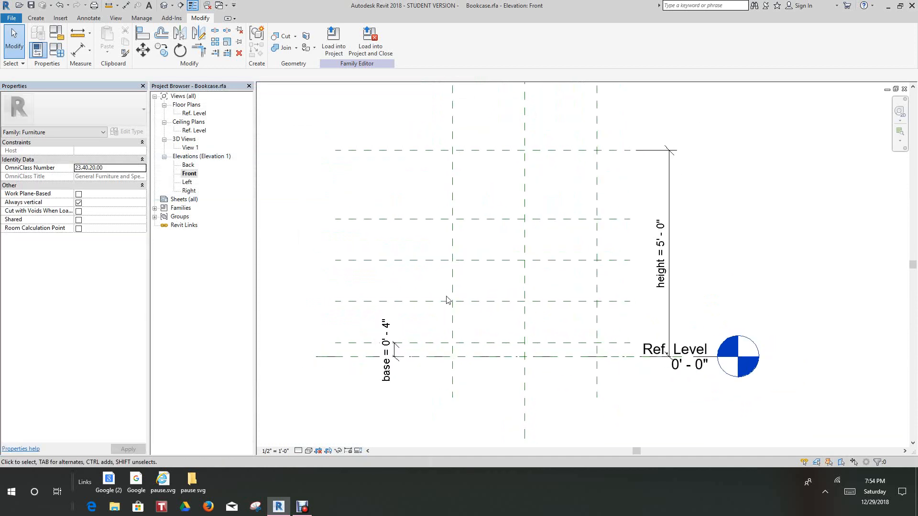
pyautogui.scroll(3, 441, 323)
pyautogui.scroll(-2, 440, 323)
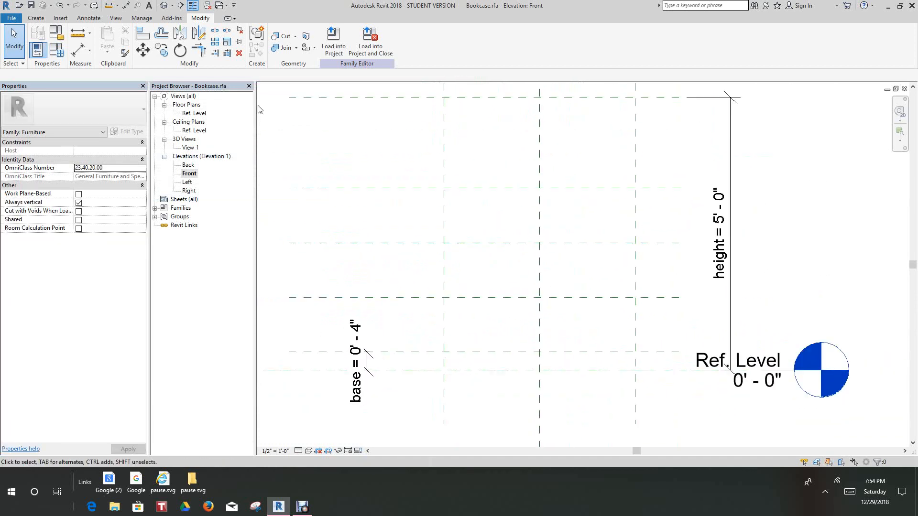
# Place an aligned dimension between the base reference plane and the first shelf plane above it
pyautogui.click(35, 18)
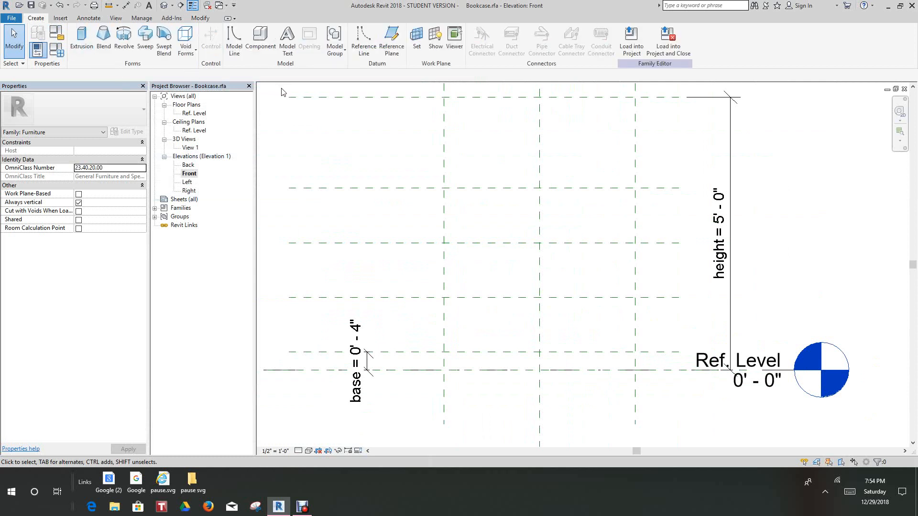
pyautogui.click(86, 18)
pyautogui.click(38, 38)
pyautogui.scroll(2, 490, 389)
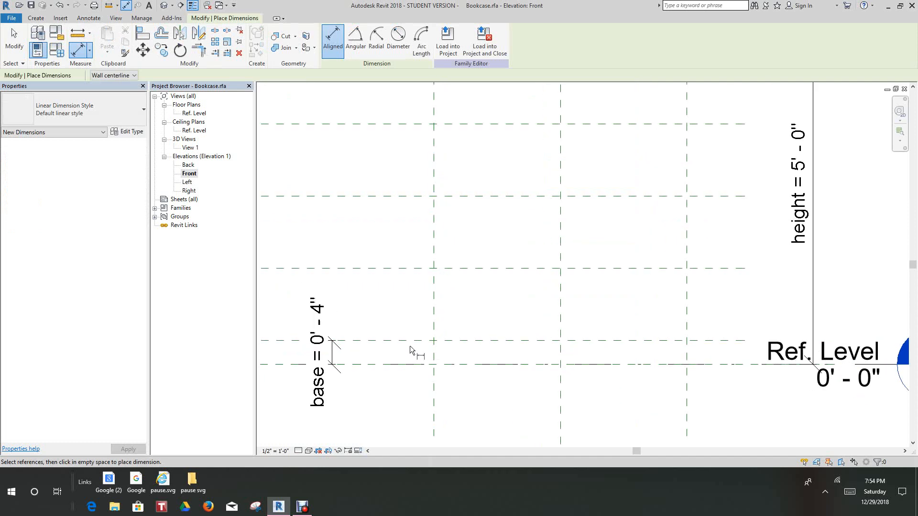
pyautogui.click(408, 341)
pyautogui.click(408, 268)
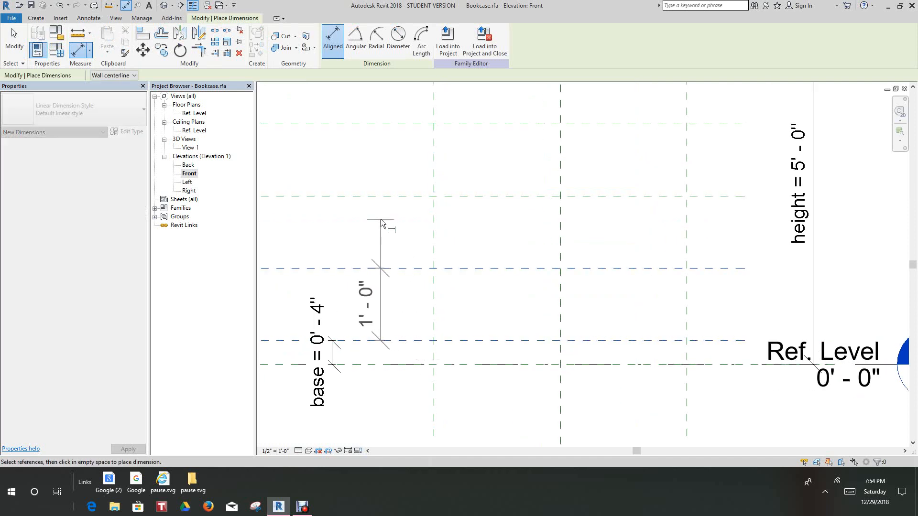
pyautogui.click(381, 219)
# Place an aligned dimension between the first and second shelf planes above the base plane
pyautogui.moveTo(411, 262); pyautogui.dragTo(409, 331, button='middle')
pyautogui.scroll(-1, 496, 344)
pyautogui.click(494, 339)
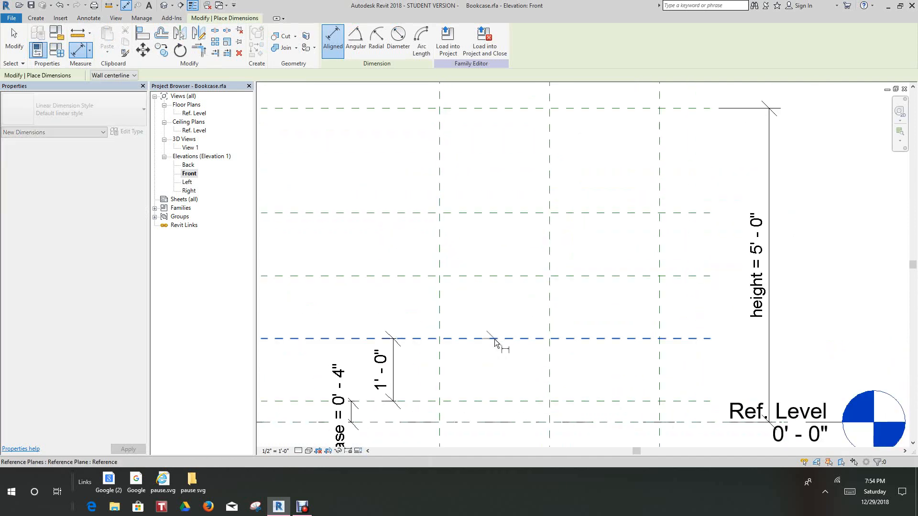
pyautogui.click(493, 276)
pyautogui.click(492, 235)
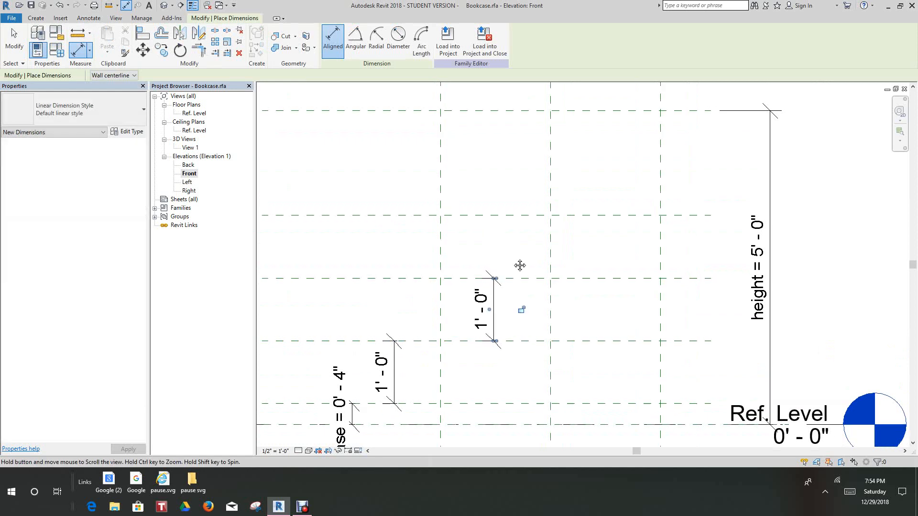
# Place an aligned dimension between the second and third shelf planes near their right ends and finish dimensioning
pyautogui.moveTo(520, 262); pyautogui.dragTo(583, 377, button='middle')
pyautogui.click(583, 377)
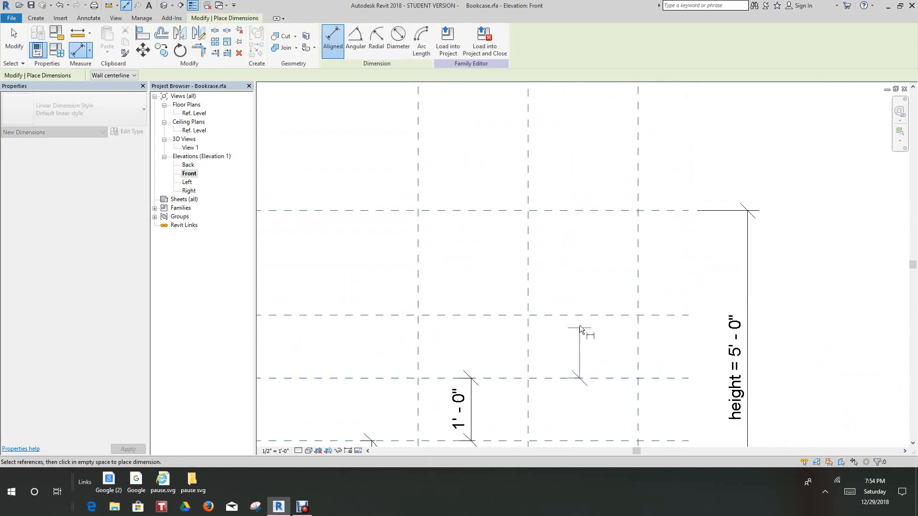
pyautogui.click(578, 315)
pyautogui.click(672, 264)
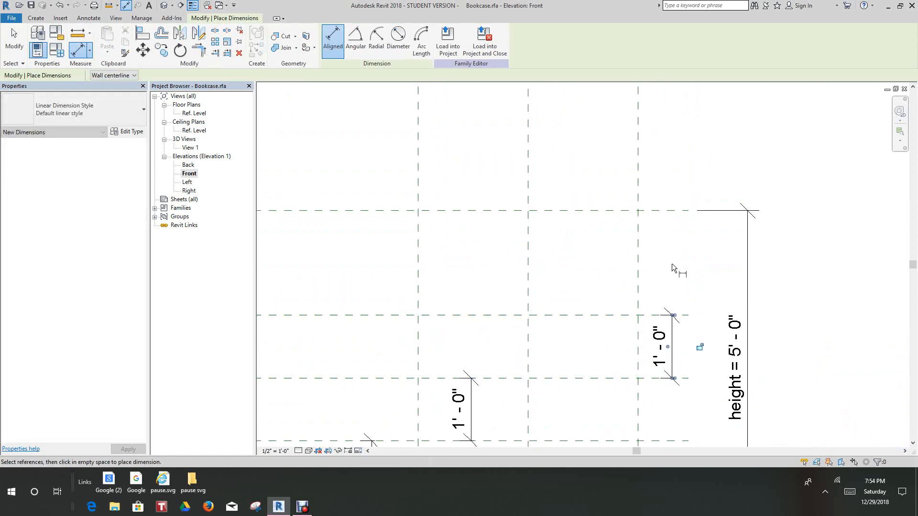
pyautogui.scroll(-2, 673, 258)
pyautogui.moveTo(675, 238); pyautogui.dragTo(653, 127, button='middle')
pyautogui.scroll(2, 552, 258)
pyautogui.scroll(-2, 534, 318)
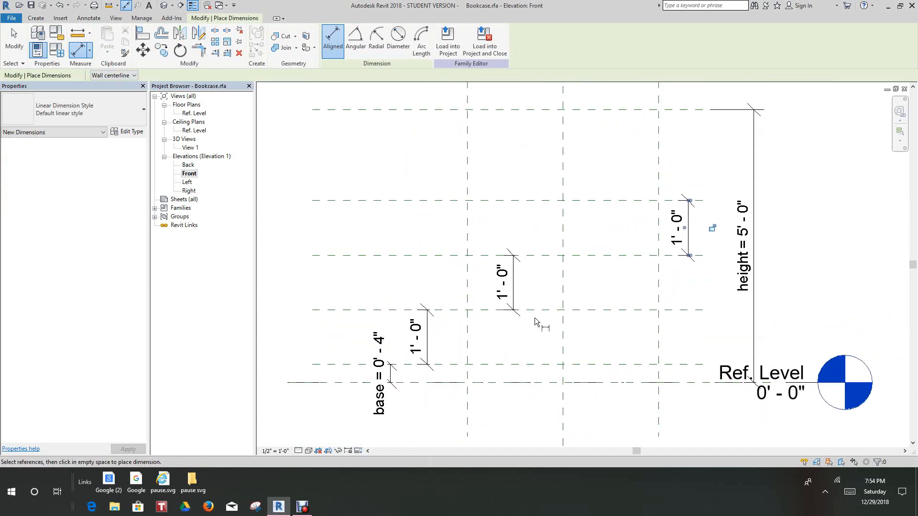
pyautogui.scroll(3, 538, 291)
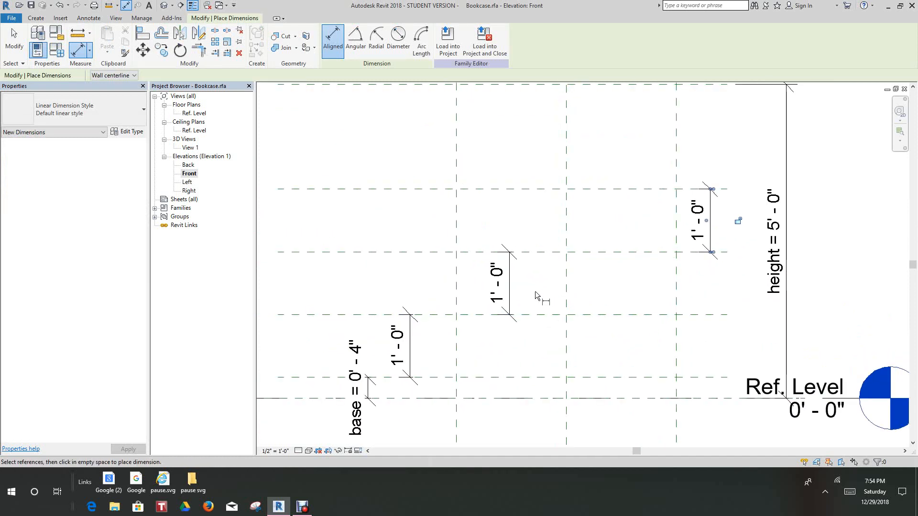
pyautogui.rightClick(535, 291)
pyautogui.scroll(3, 411, 356)
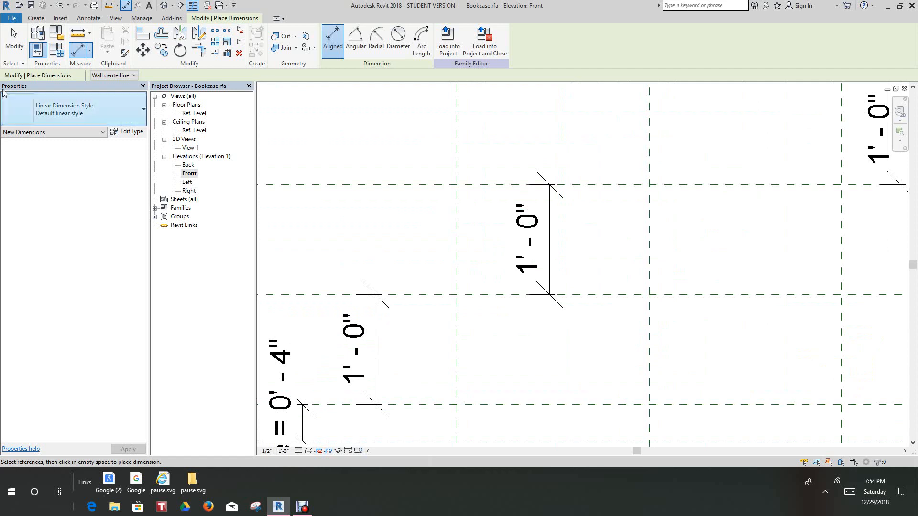
pyautogui.click(14, 41)
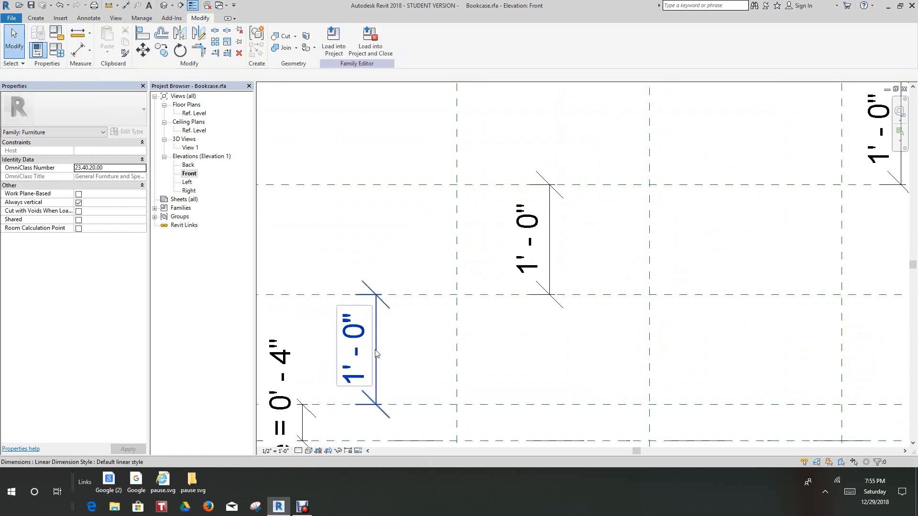
# Label the lowest shelf spacing dimension with a new family type parameter named shelf height, grouped under Dimensions
pyautogui.click(355, 349)
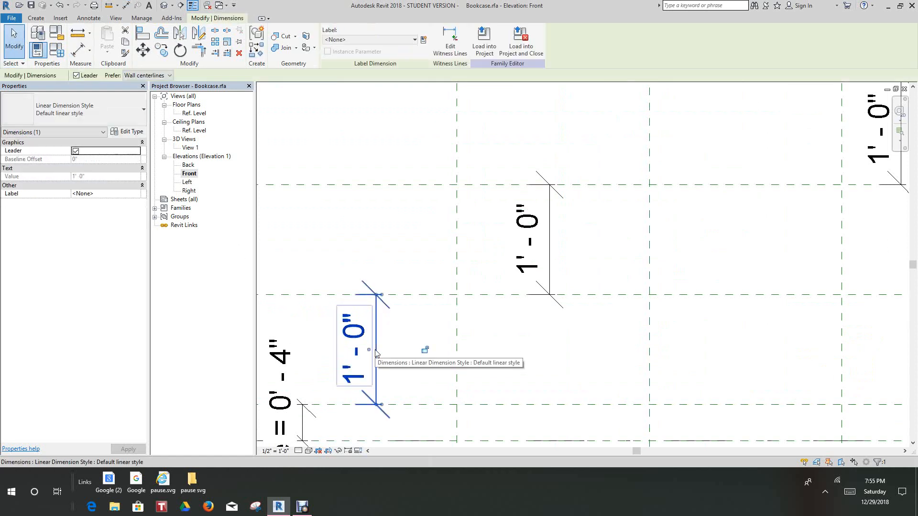
pyautogui.click(422, 40)
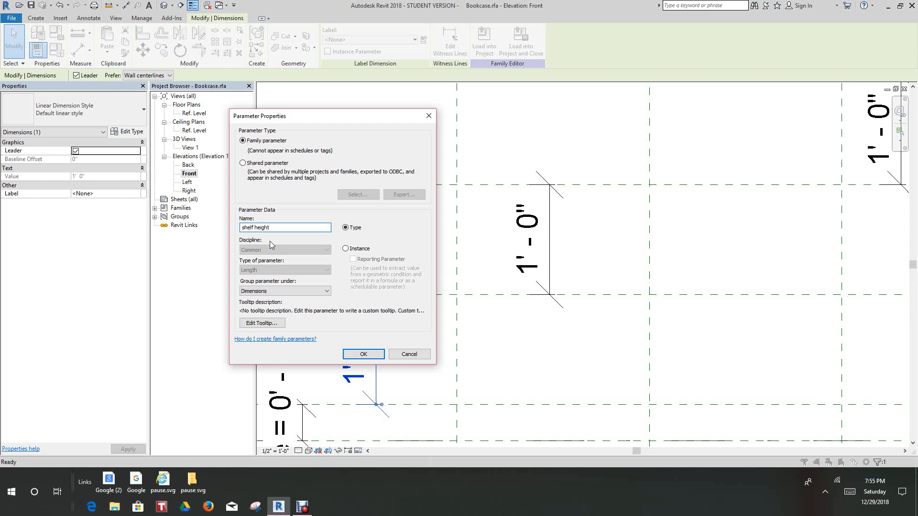
pyautogui.click(363, 353)
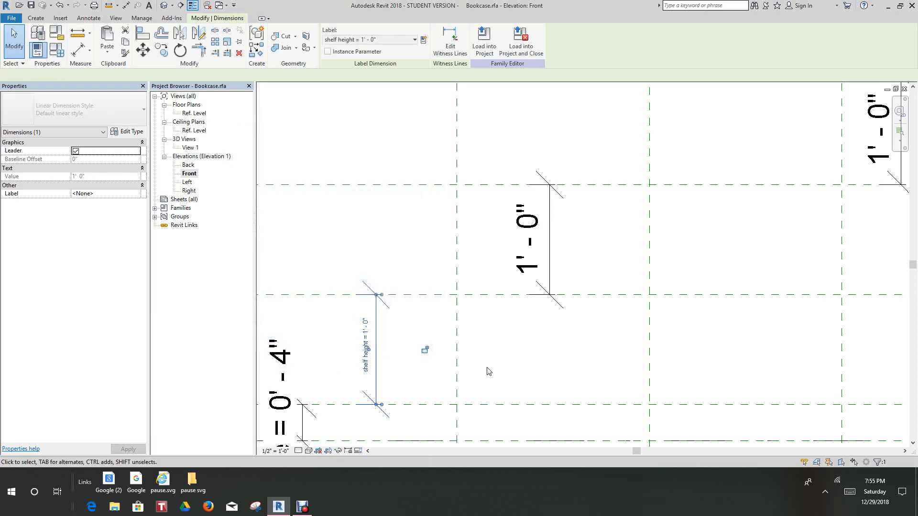
pyautogui.click(493, 362)
# Label the middle shelf spacing dimension with the existing shelf height parameter
pyautogui.scroll(-4, 483, 356)
pyautogui.scroll(3, 422, 262)
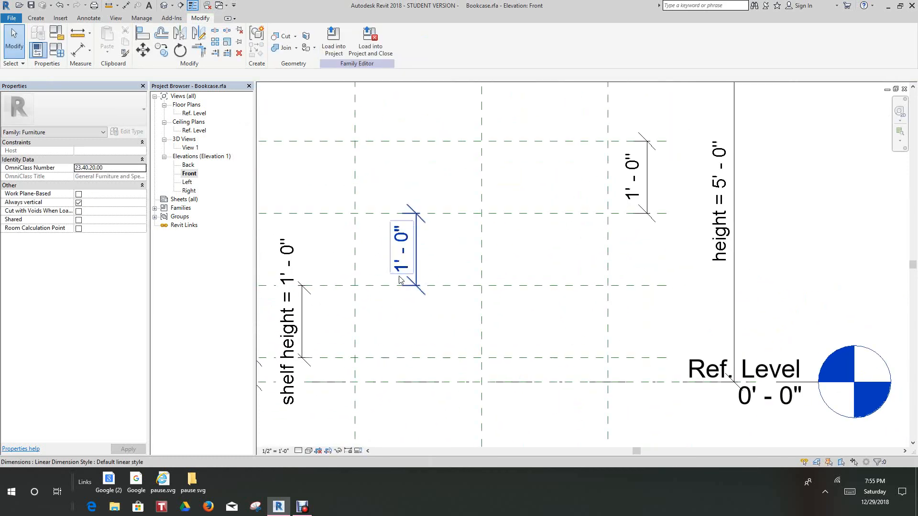
pyautogui.scroll(-3, 428, 263)
pyautogui.scroll(3, 427, 311)
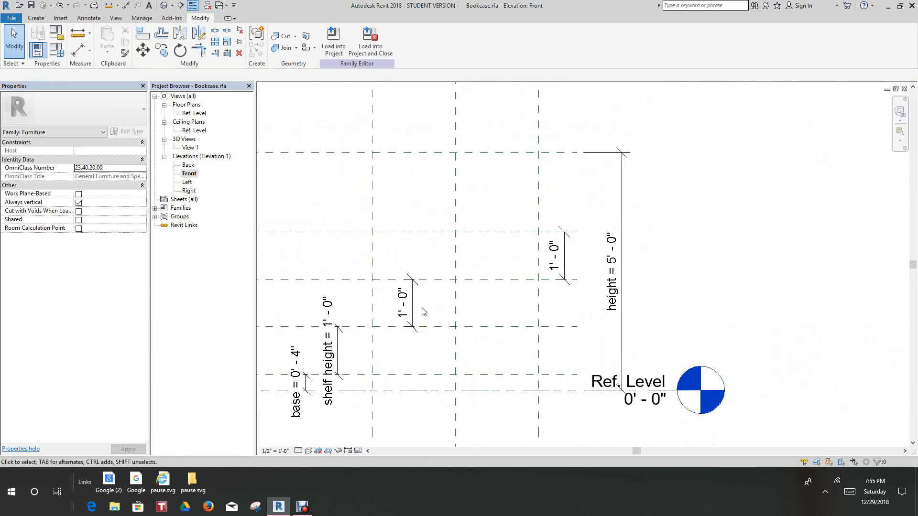
pyautogui.click(409, 300)
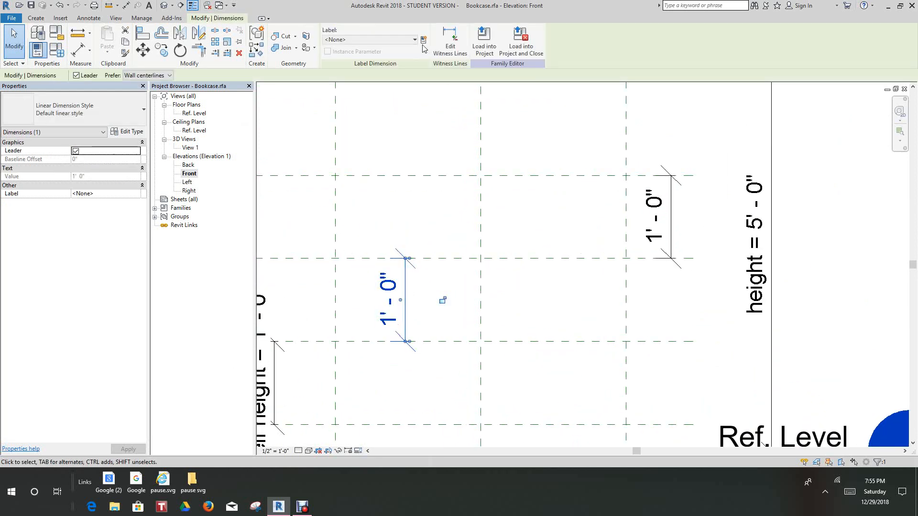
pyautogui.click(372, 40)
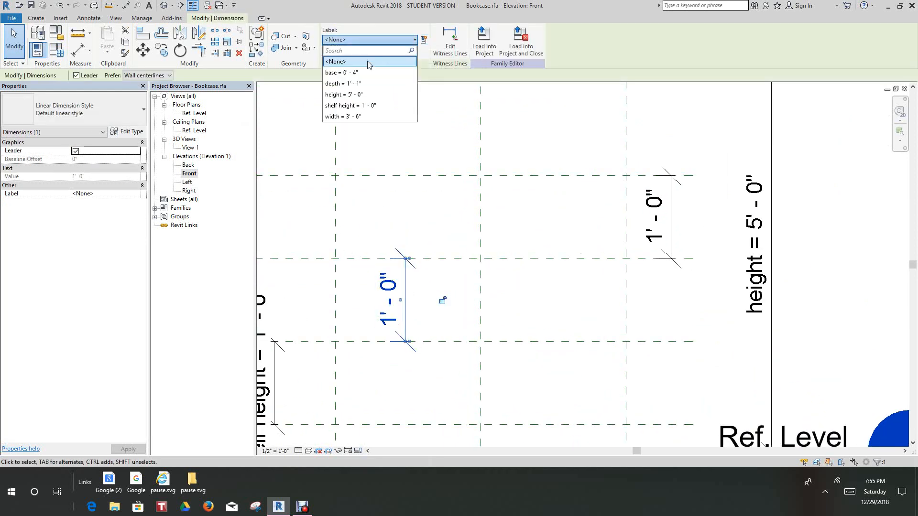
pyautogui.click(350, 106)
pyautogui.click(383, 149)
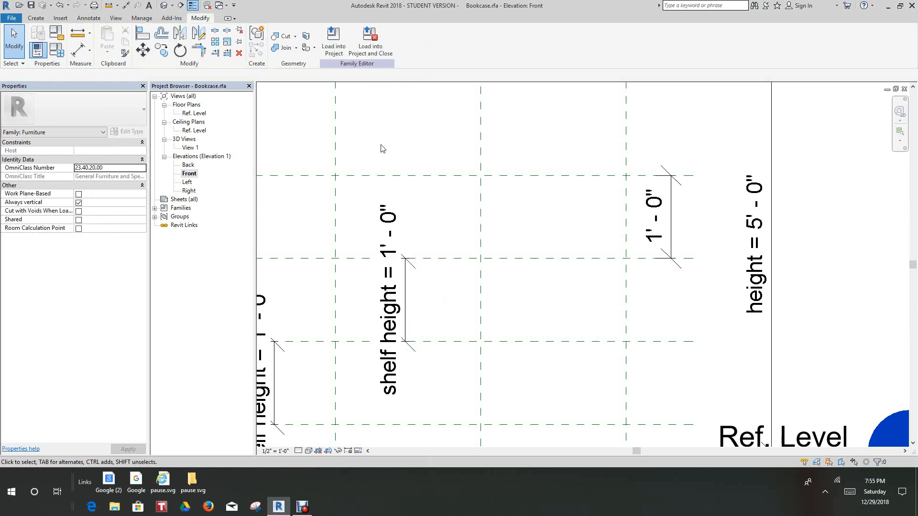
# Assign the shelf height parameter to the uppermost shelf spacing dimension, between the second and third shelf planes
pyautogui.scroll(-3, 475, 240)
pyautogui.scroll(3, 497, 264)
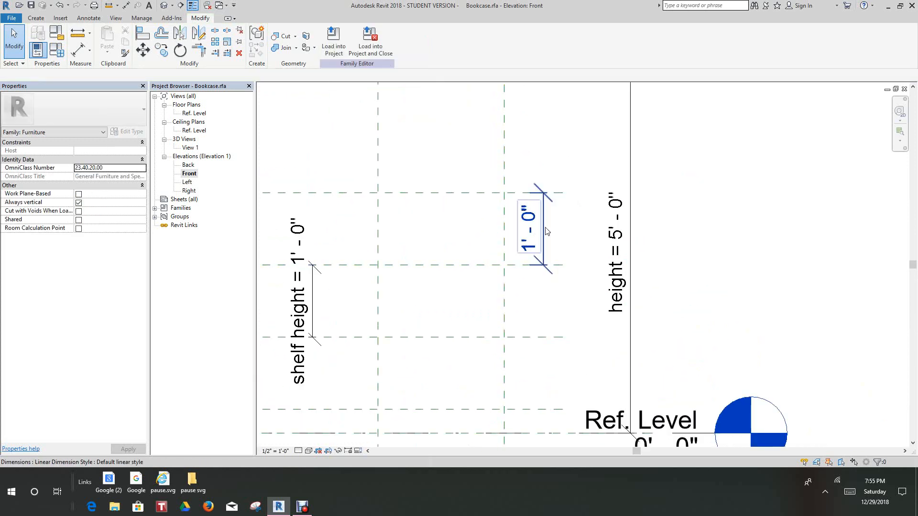
pyautogui.click(547, 231)
pyautogui.click(414, 40)
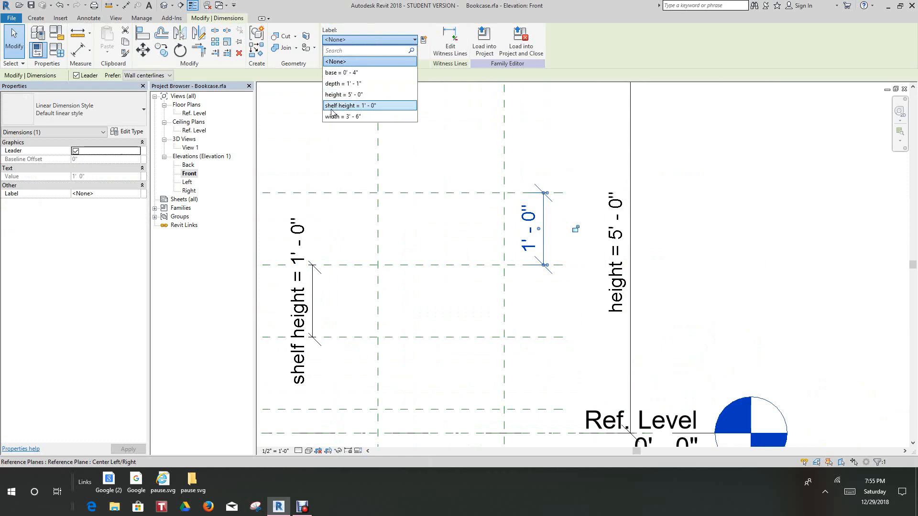
pyautogui.click(331, 107)
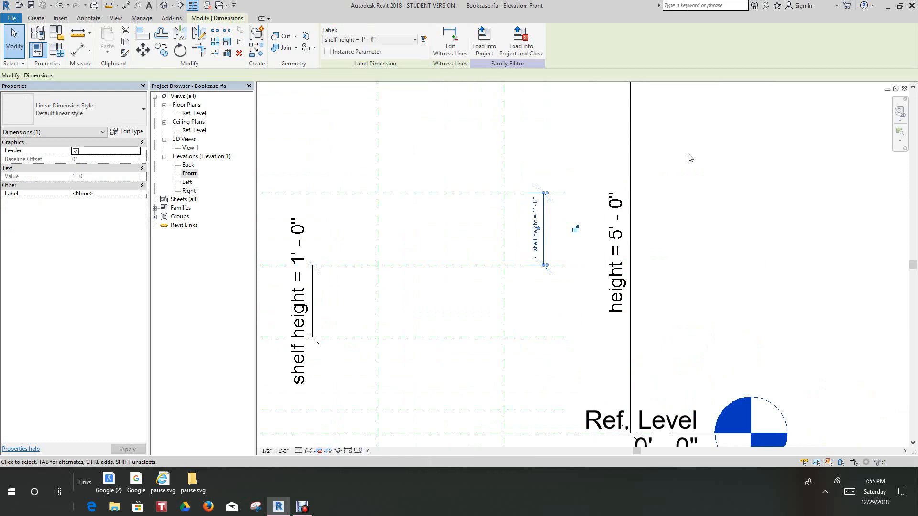
pyautogui.click(660, 149)
# Set the shelf height parameter to 1' 3" in the family types and apply it
pyautogui.scroll(-4, 706, 252)
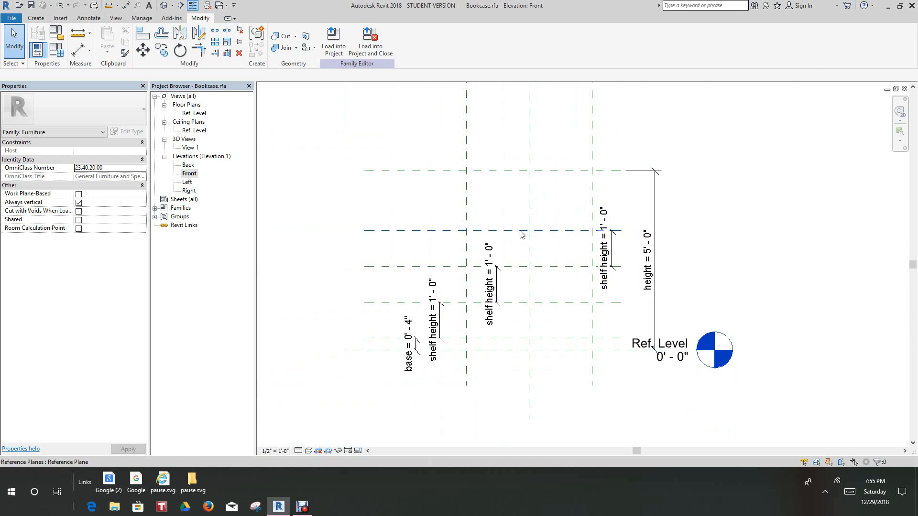
pyautogui.scroll(1, 523, 241)
pyautogui.scroll(-1, 523, 248)
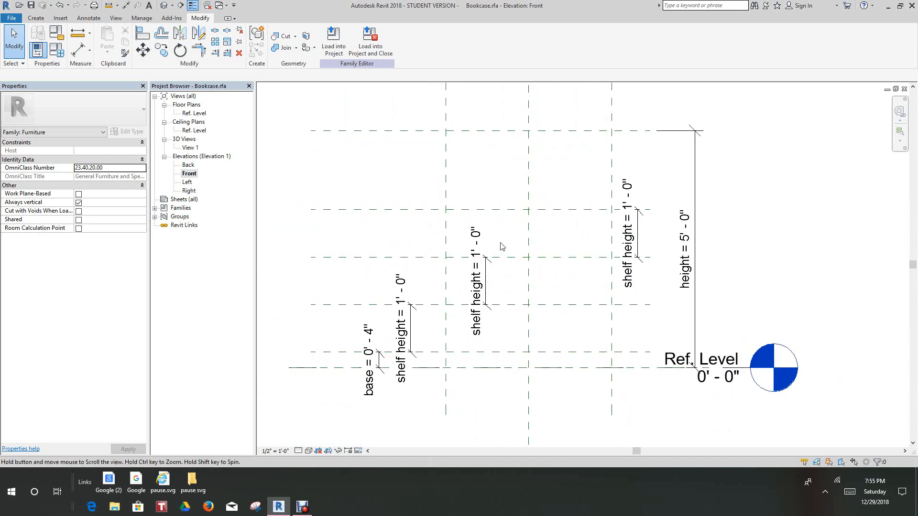
pyautogui.click(56, 49)
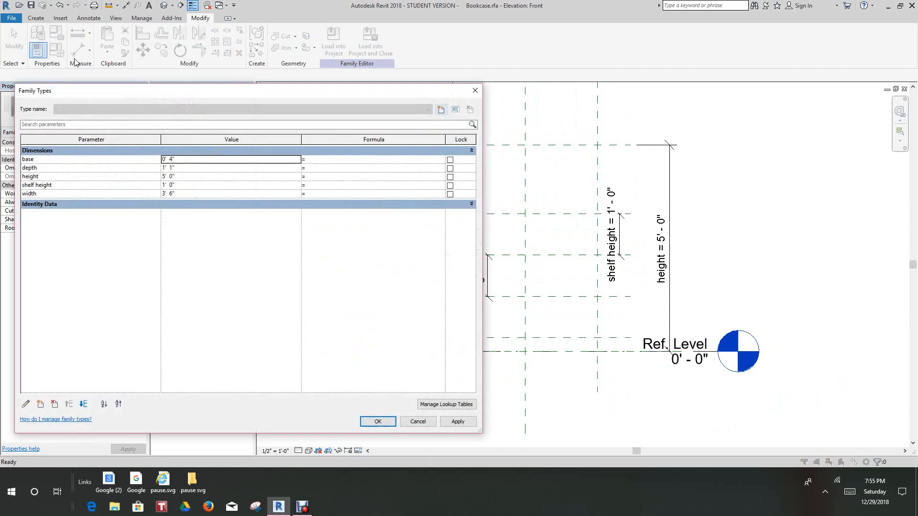
pyautogui.click(171, 185)
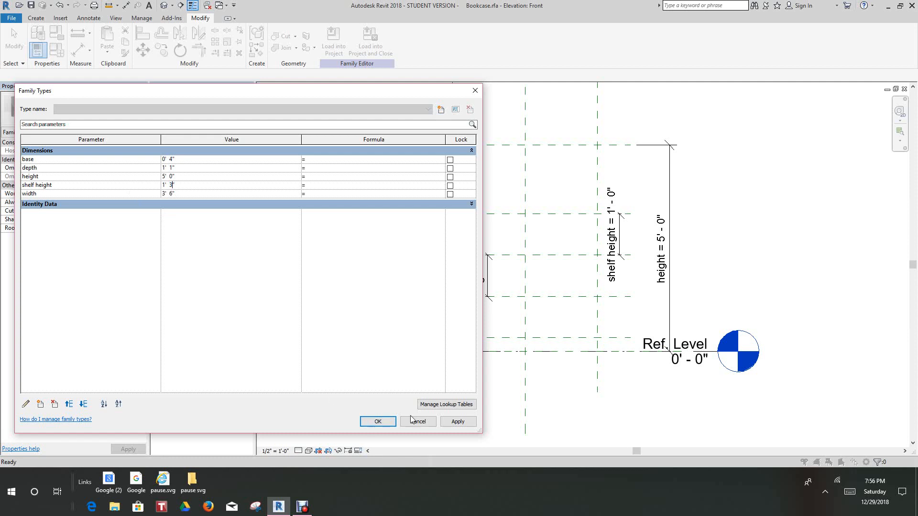
pyautogui.click(450, 421)
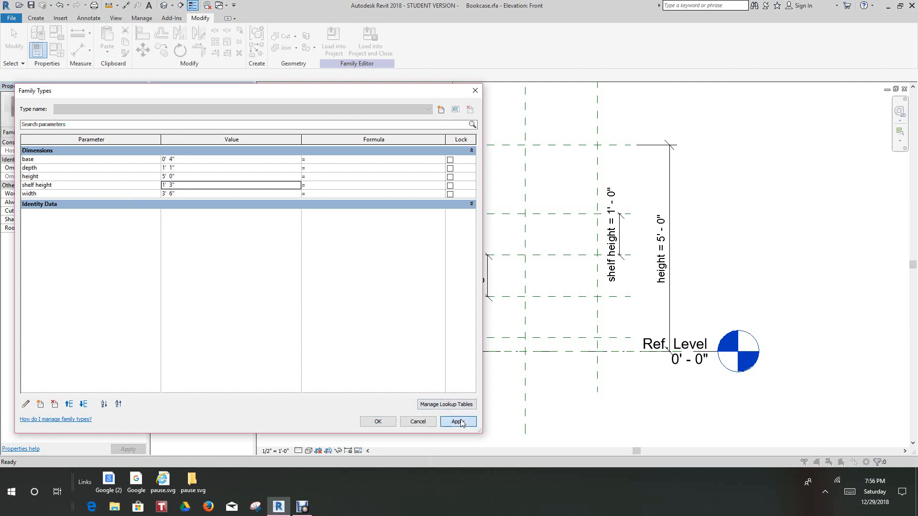
pyautogui.click(378, 421)
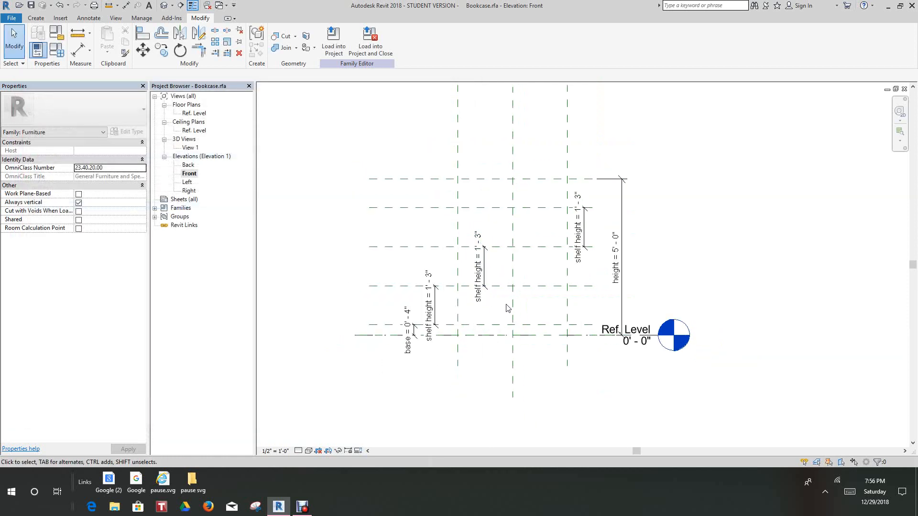
pyautogui.scroll(4, 562, 247)
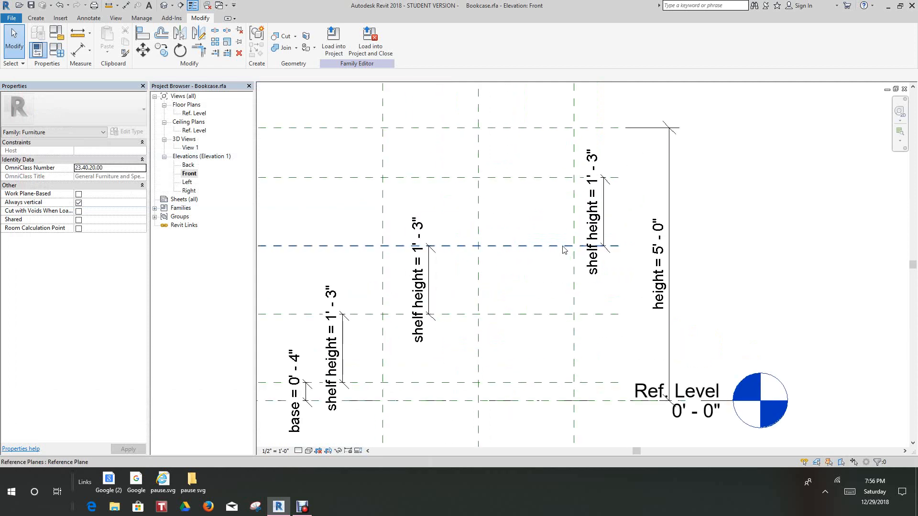
pyautogui.scroll(-3, 563, 247)
pyautogui.moveTo(568, 271); pyautogui.dragTo(555, 334, button='middle')
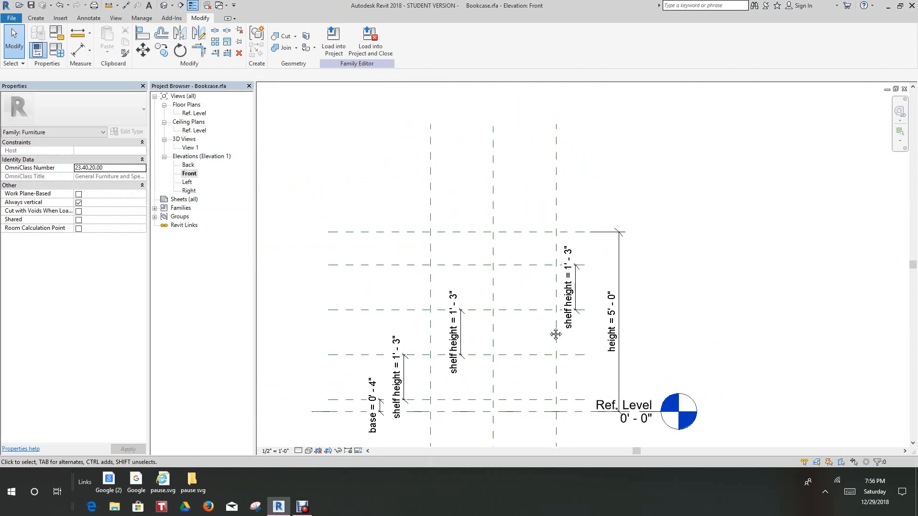
pyautogui.scroll(-3, 420, 279)
pyautogui.moveTo(423, 277); pyautogui.dragTo(456, 203, button='middle')
pyautogui.scroll(4, 451, 203)
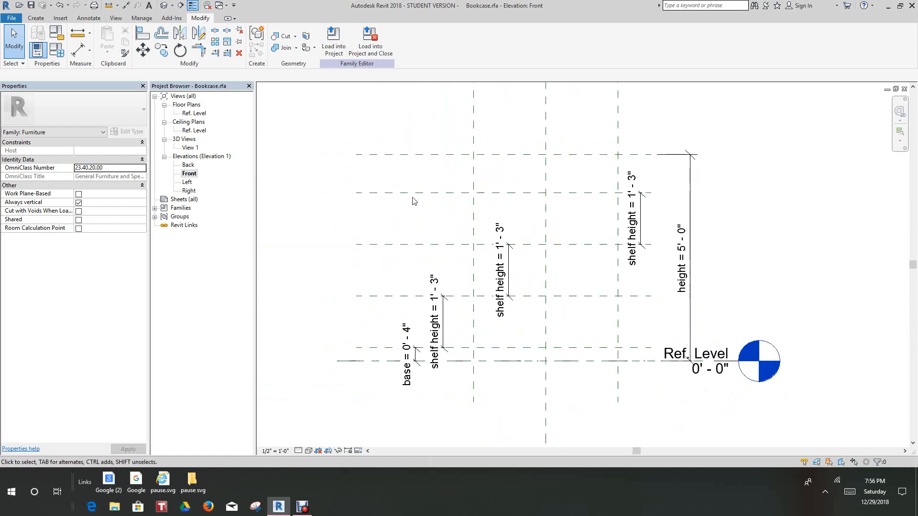
# Give the shelf height parameter the formula height/4 in the family types, lock the parameter and apply the change
pyautogui.click(57, 49)
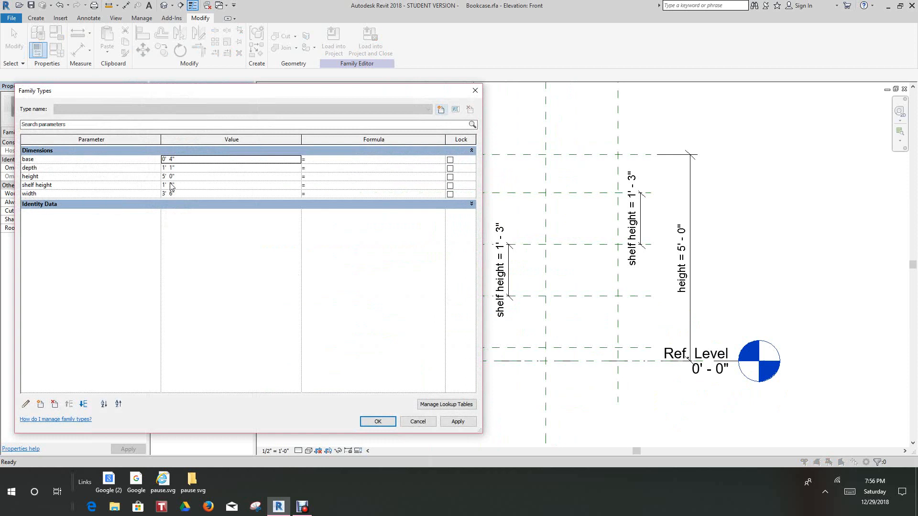
pyautogui.click(315, 186)
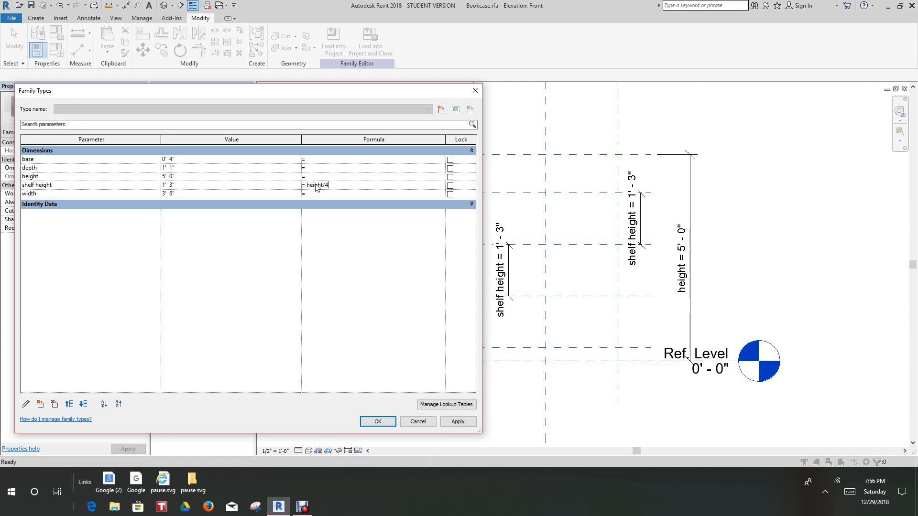
pyautogui.click(451, 187)
pyautogui.click(460, 424)
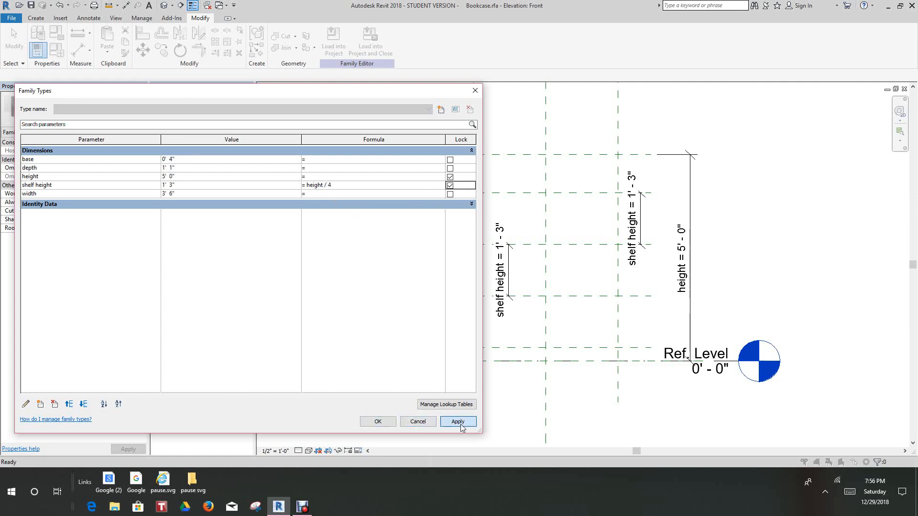
pyautogui.click(377, 421)
# Examine the spacing of the shelf reference planes between the base and the overall height in the front elevation
pyautogui.scroll(-3, 474, 386)
pyautogui.moveTo(475, 386)
pyautogui.mouseDown(button='middle')
pyautogui.moveTo(479, 353)
pyautogui.moveTo(473, 404)
pyautogui.mouseUp(button='middle')
pyautogui.scroll(1, 479, 353)
pyautogui.scroll(3, 472, 402)
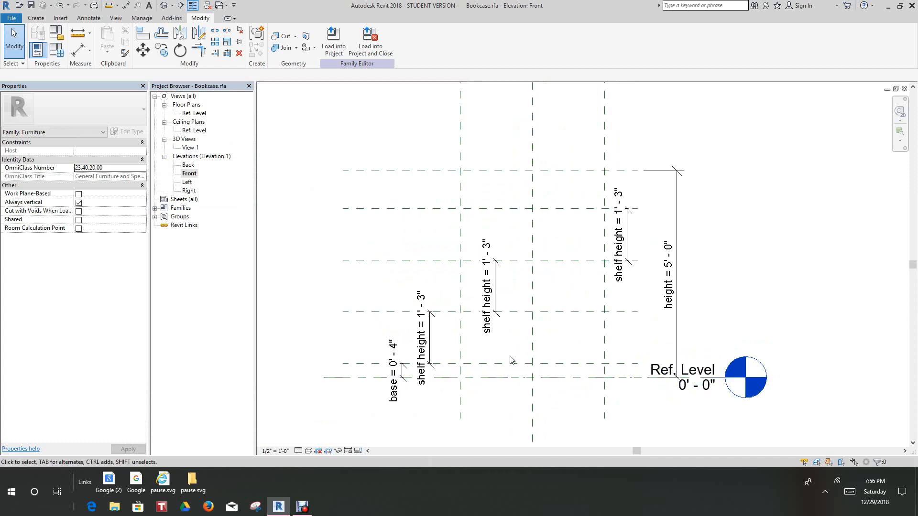
pyautogui.moveTo(513, 359); pyautogui.dragTo(494, 383, button='middle')
pyautogui.scroll(-1, 493, 382)
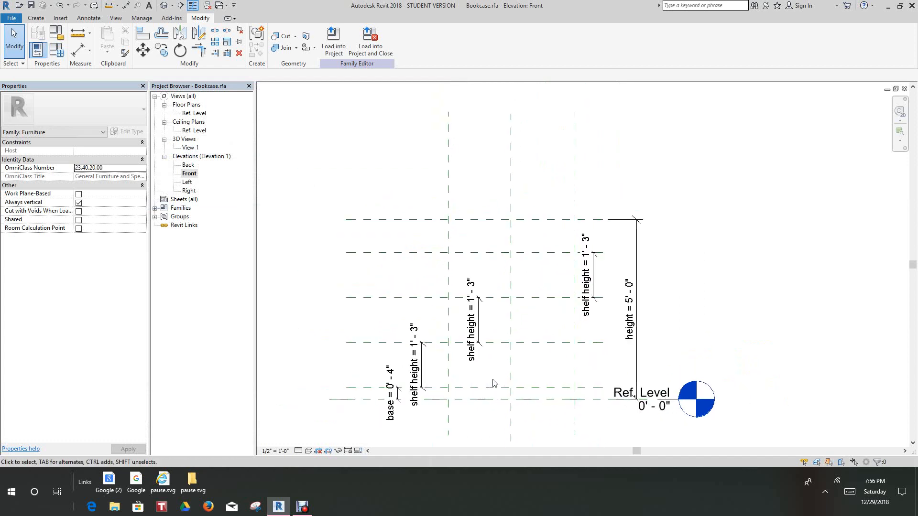
pyautogui.scroll(3, 525, 243)
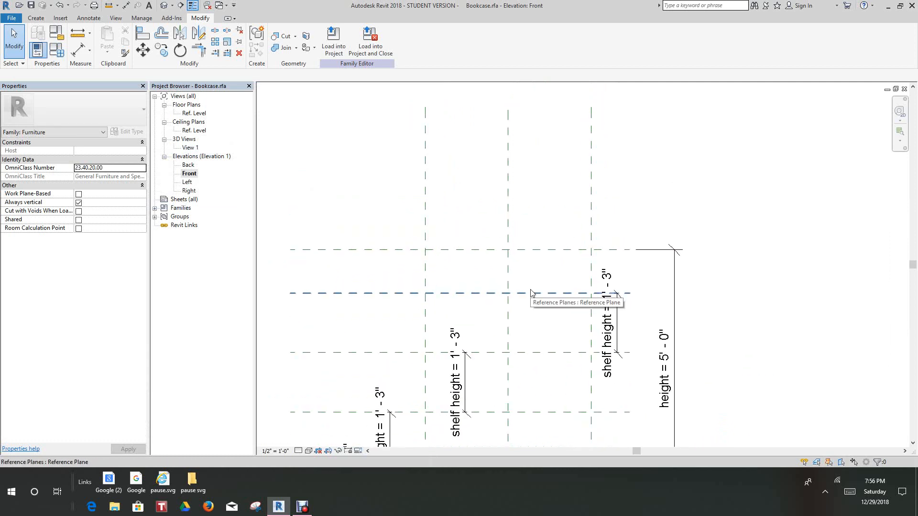
pyautogui.scroll(-3, 549, 191)
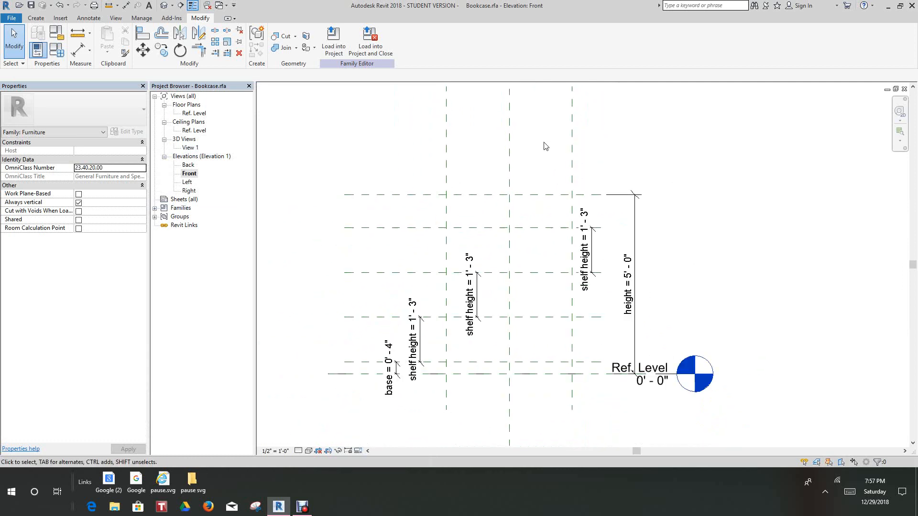
# Save the Bookcase family file
pyautogui.scroll(1, 546, 147)
pyautogui.moveTo(401, 177); pyautogui.dragTo(394, 159, button='middle')
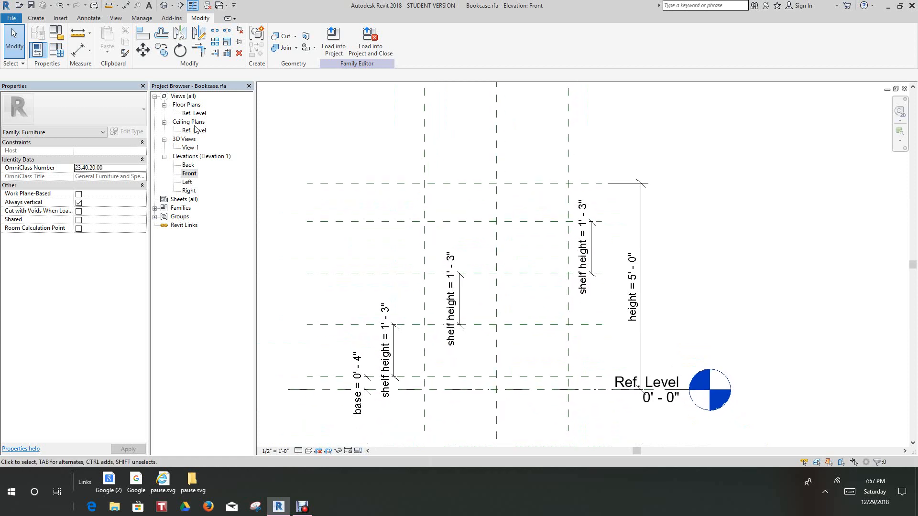
pyautogui.click(31, 5)
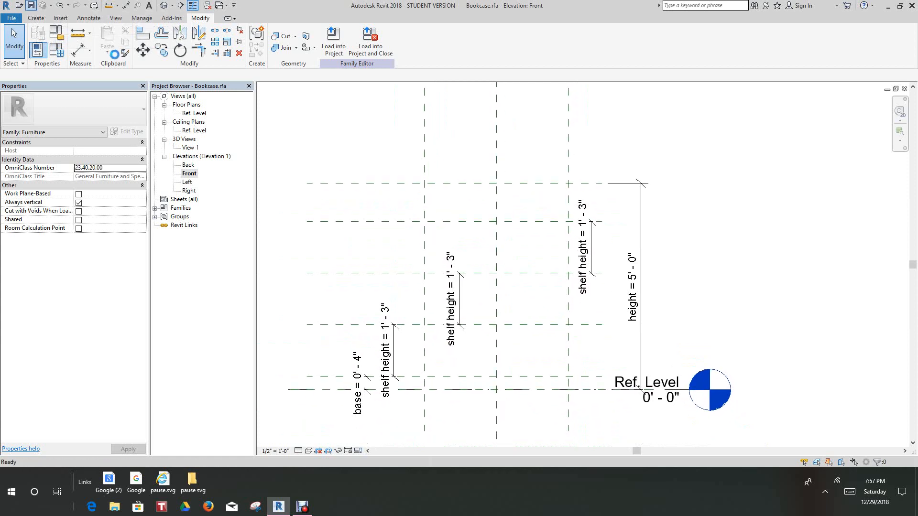
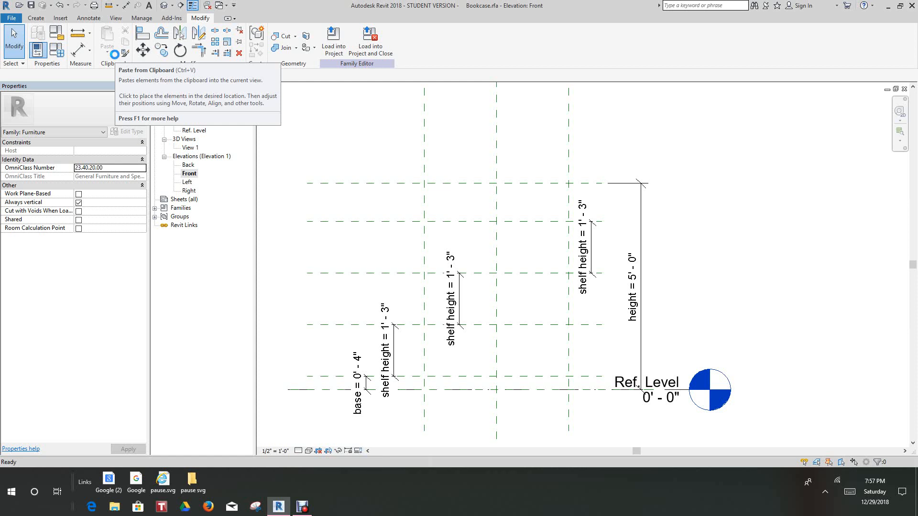
# Open the Ref. Level floor plan and bring the width and depth reference planes into view
pyautogui.scroll(-1, 304, 119)
pyautogui.click(190, 114)
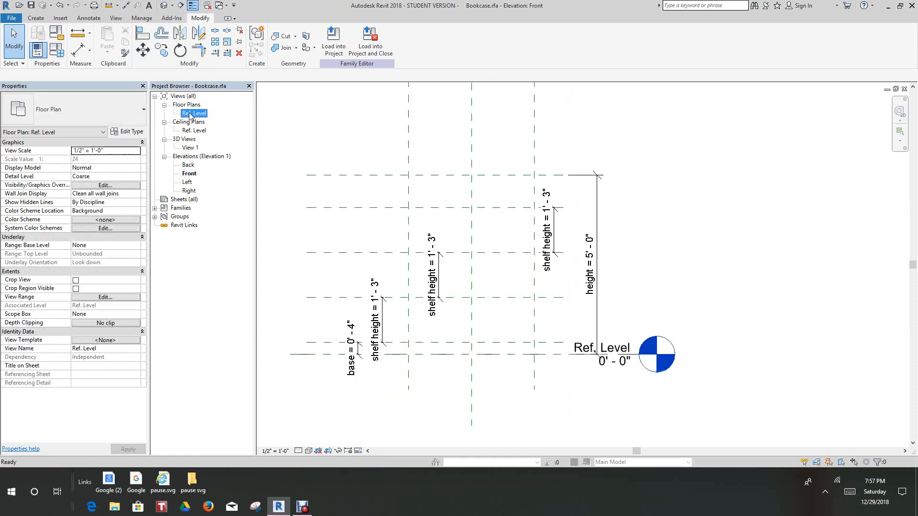
pyautogui.doubleClick(191, 114)
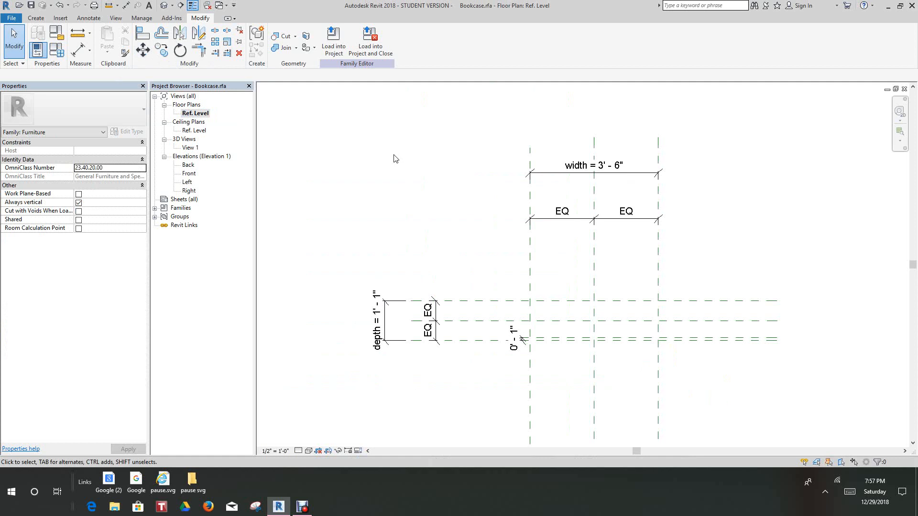
pyautogui.scroll(-1, 451, 196)
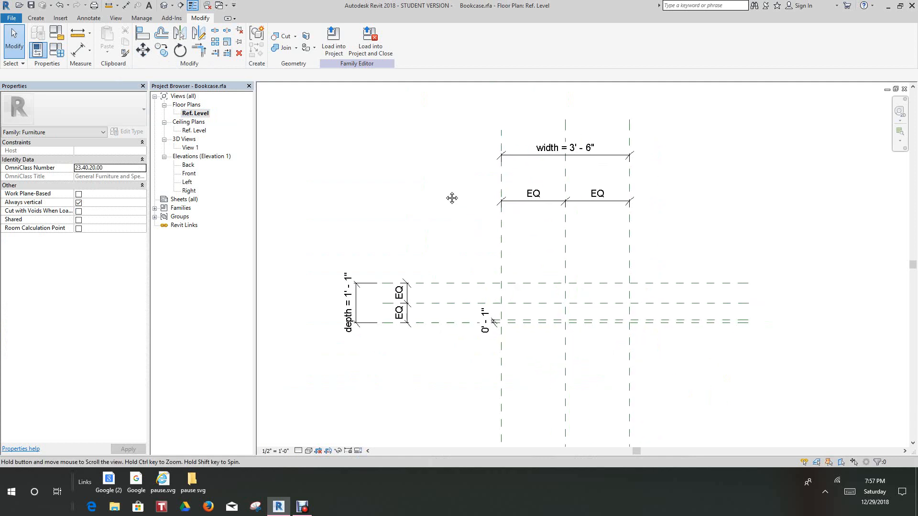
pyautogui.scroll(3, 434, 175)
pyautogui.scroll(1, 435, 182)
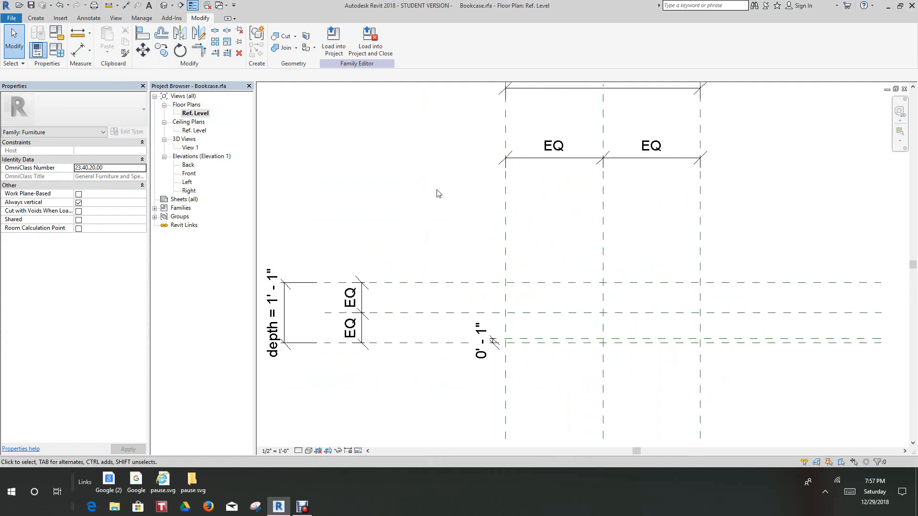
pyautogui.moveTo(436, 195); pyautogui.dragTo(432, 217, button='middle')
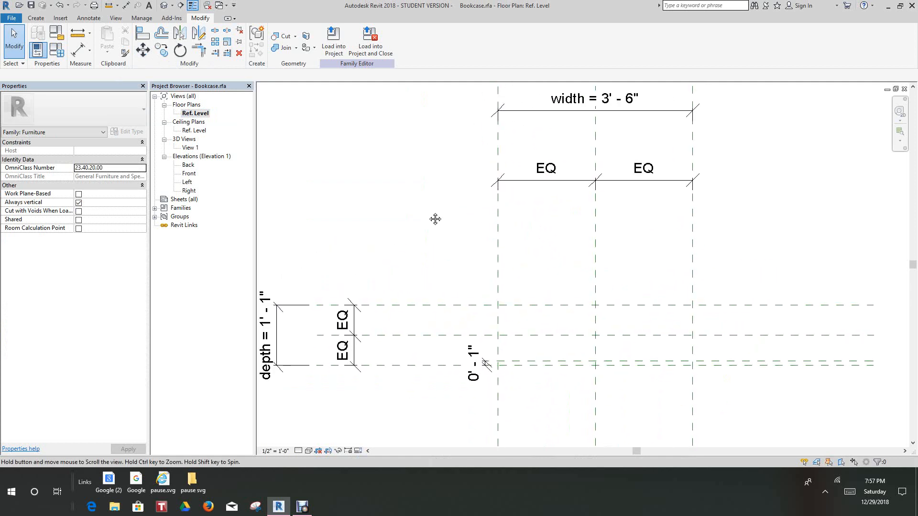
# Start an extrusion with a depth of 4" and sketch a rectangle between the outer intersections of the width and depth reference planes
pyautogui.click(41, 19)
pyautogui.click(80, 33)
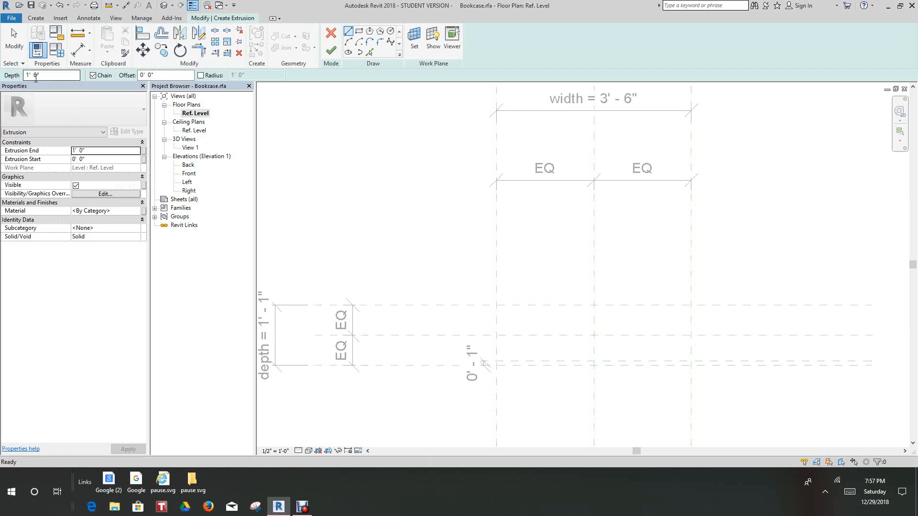
pyautogui.moveTo(41, 78); pyautogui.dragTo(21, 77)
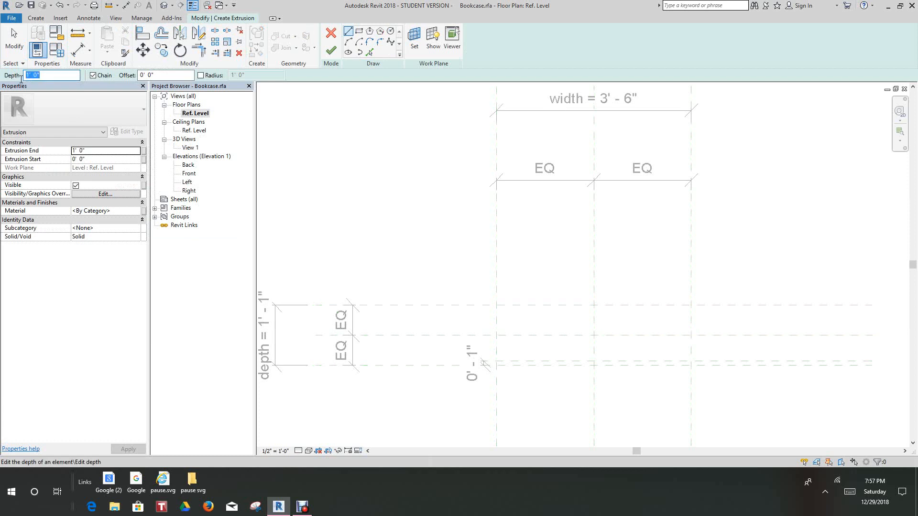
pyautogui.write('4')
pyautogui.moveTo(512, 274); pyautogui.dragTo(426, 212, button='middle')
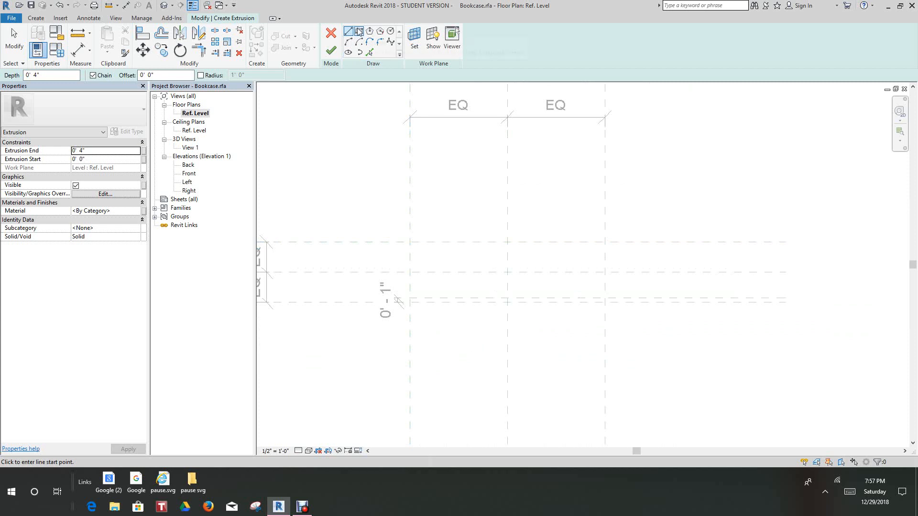
pyautogui.click(359, 31)
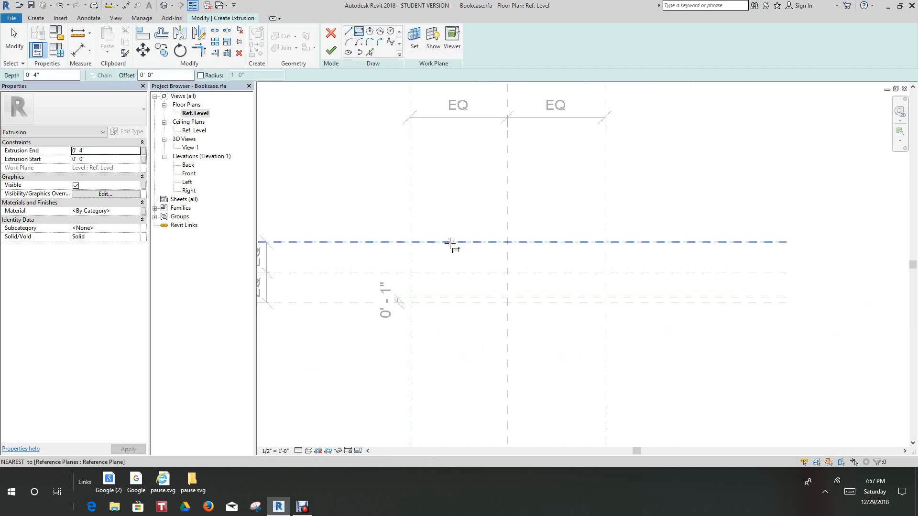
pyautogui.click(409, 241)
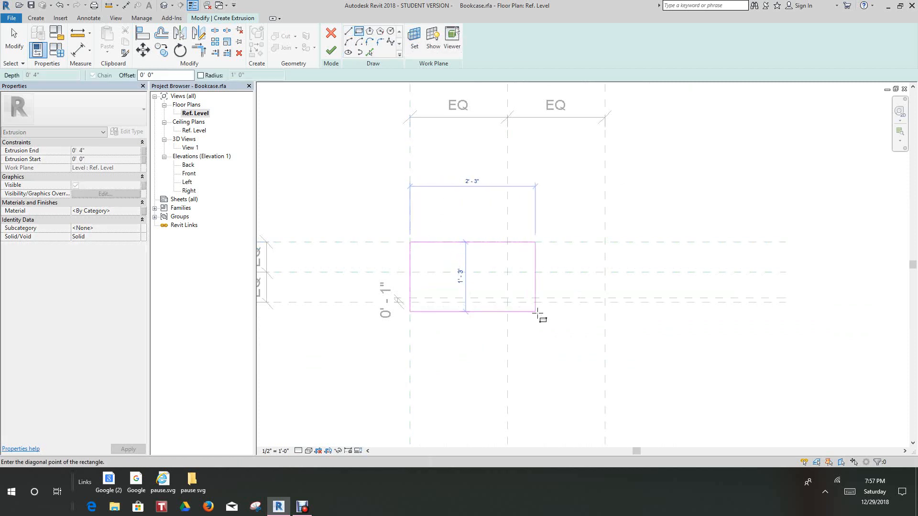
pyautogui.scroll(2, 579, 320)
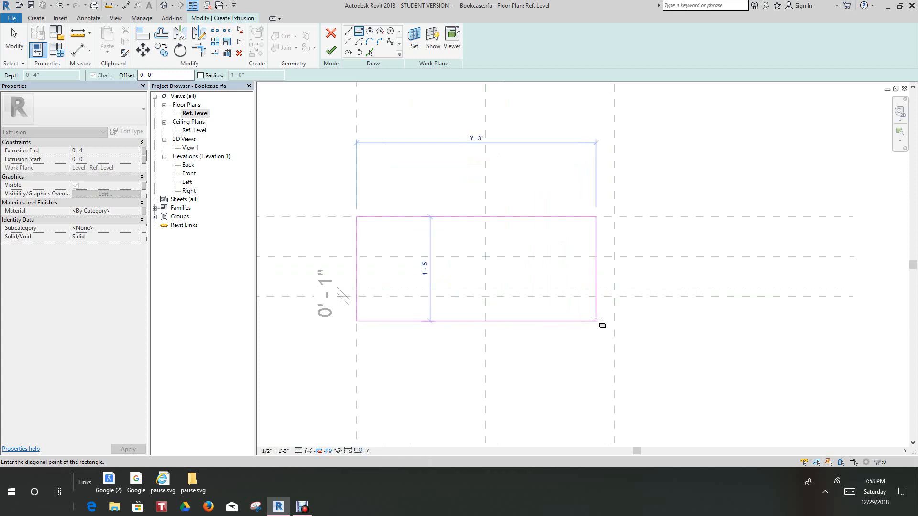
pyautogui.scroll(2, 599, 317)
pyautogui.click(616, 290)
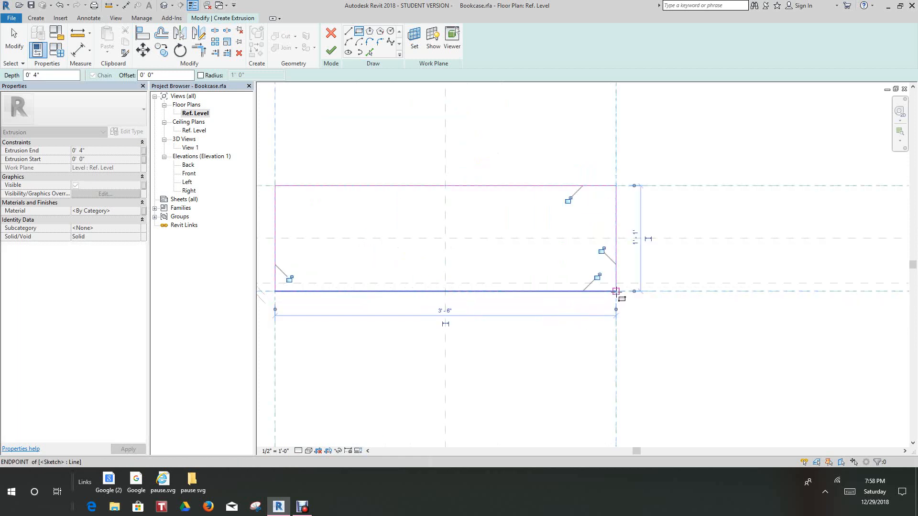
# Lock all four sides of the rectangle to their reference planes and finish the base extrusion
pyautogui.click(568, 200)
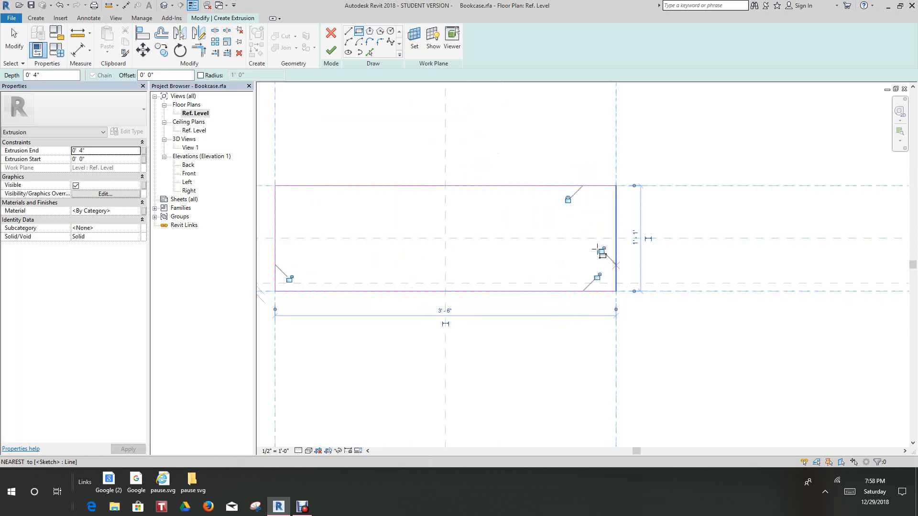
pyautogui.click(601, 251)
pyautogui.click(597, 277)
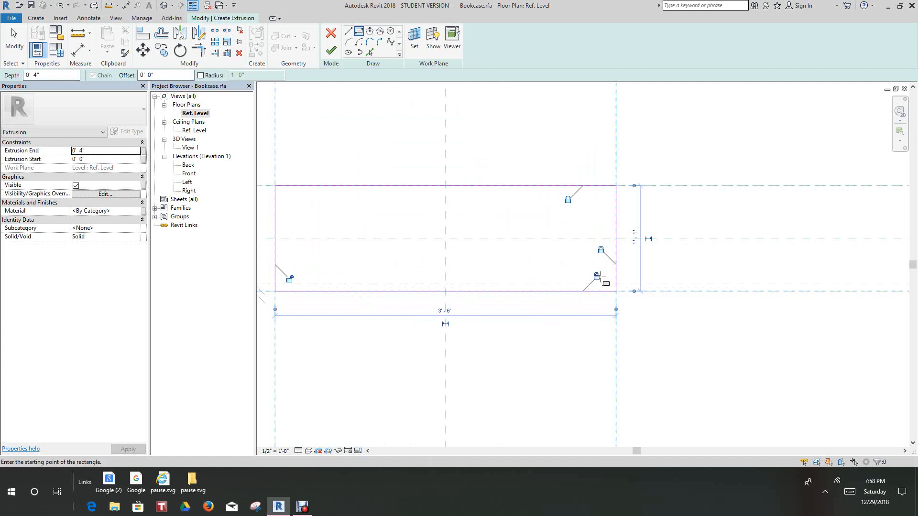
pyautogui.scroll(-2, 483, 260)
pyautogui.scroll(4, 459, 270)
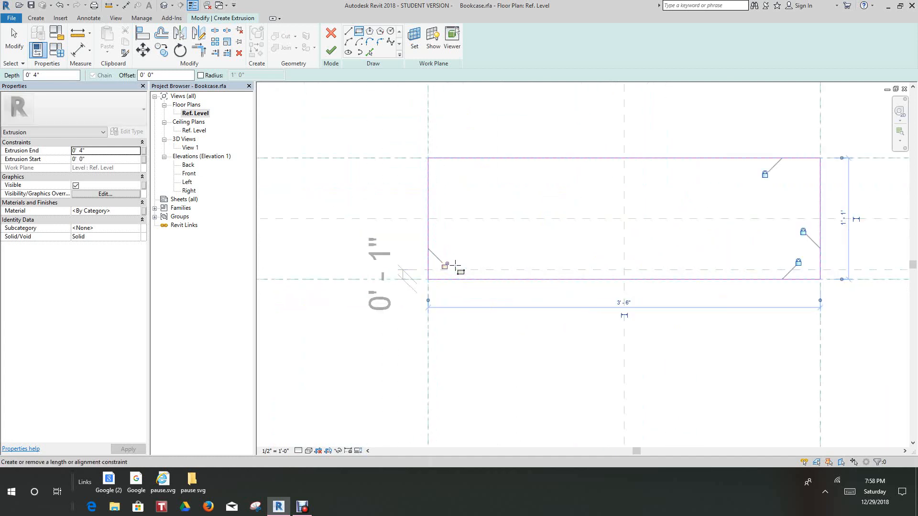
pyautogui.scroll(-3, 492, 289)
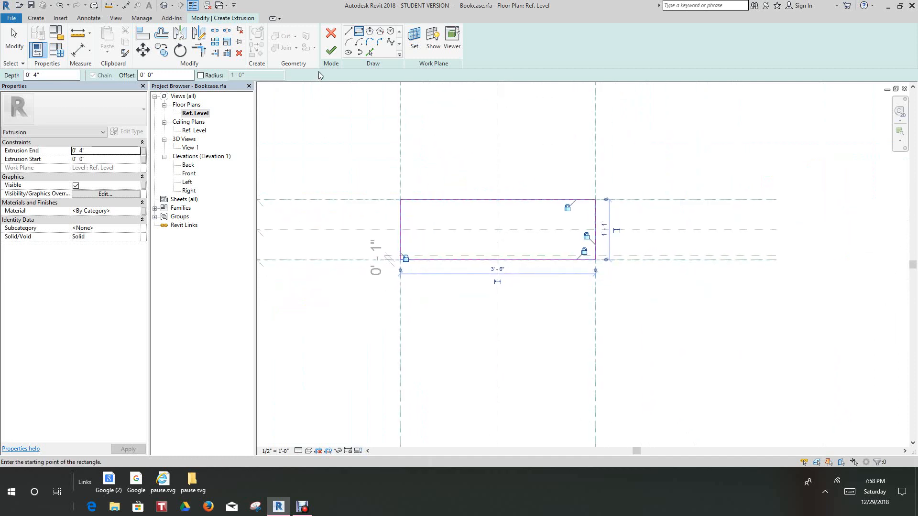
pyautogui.click(330, 50)
# In the front elevation, align the top edge of the base extrusion to the base reference plane and lock the alignment
pyautogui.moveTo(458, 157); pyautogui.dragTo(480, 199, button='middle')
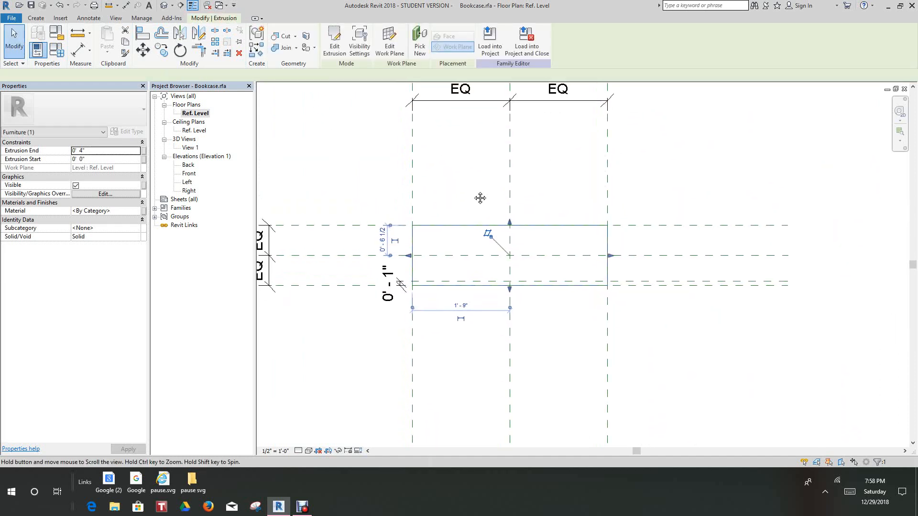
pyautogui.scroll(1, 474, 199)
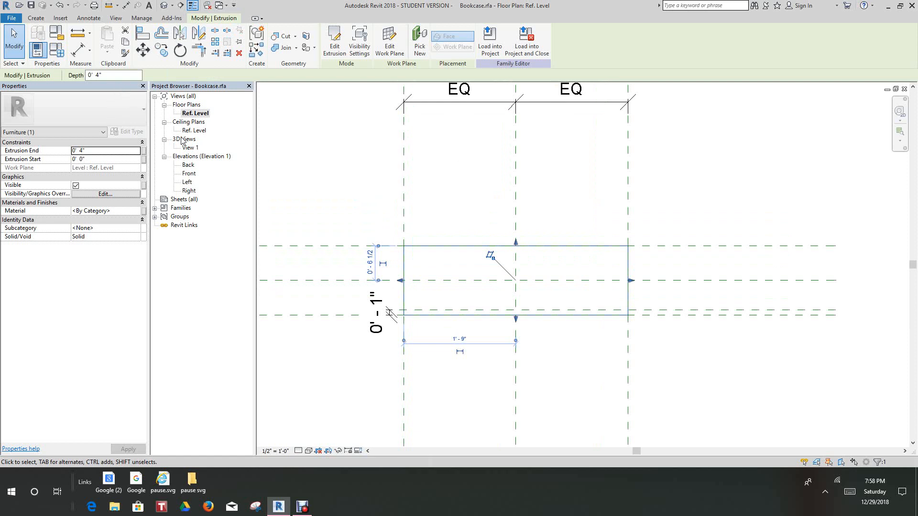
pyautogui.doubleClick(188, 173)
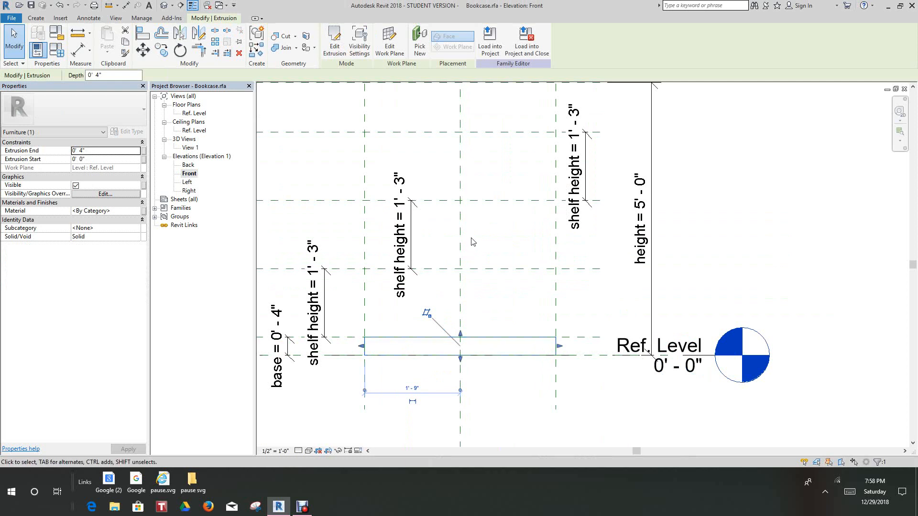
pyautogui.click(143, 33)
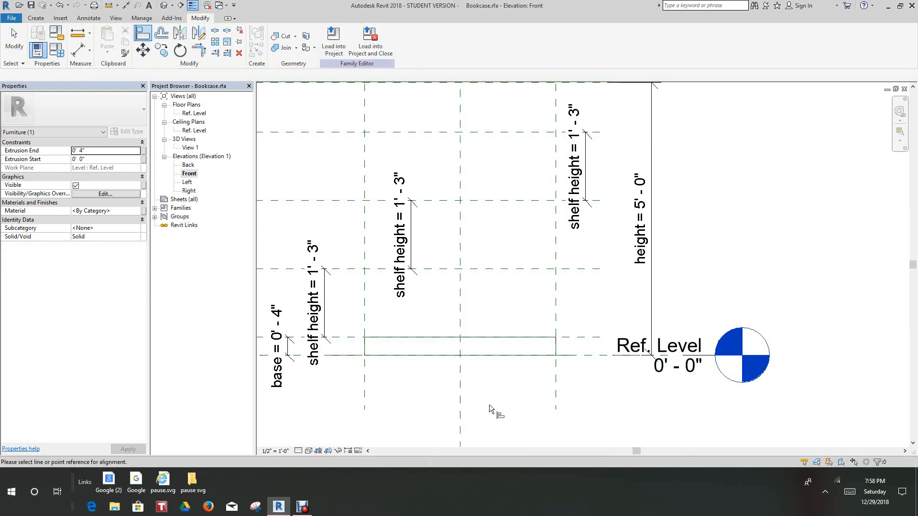
pyautogui.scroll(2, 489, 404)
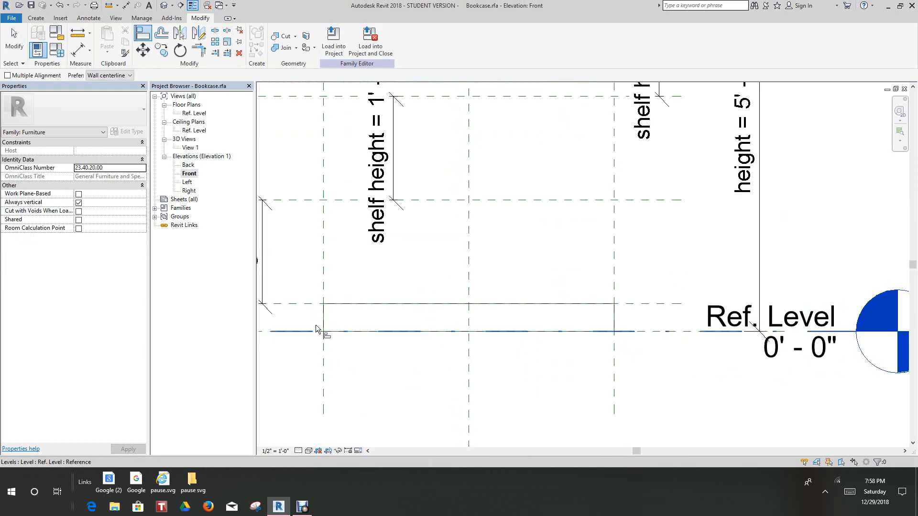
pyautogui.click(409, 304)
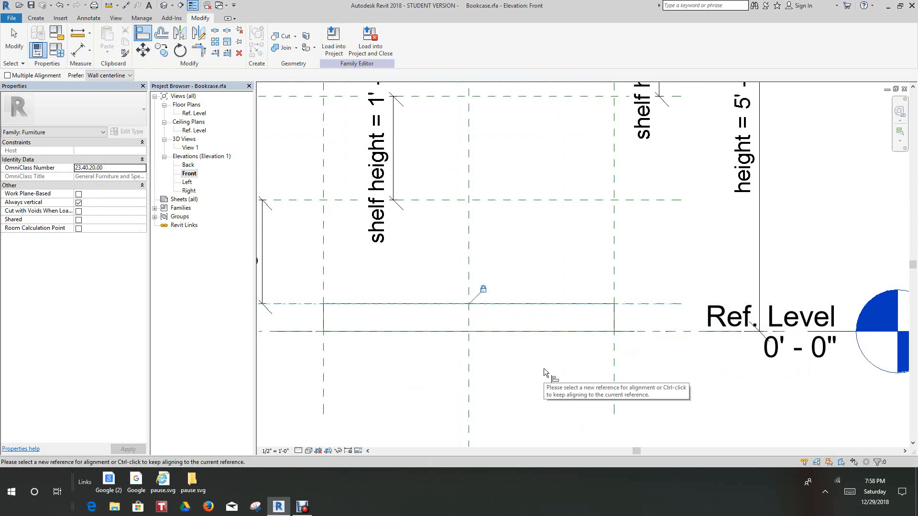
# Set the current work plane to the reference plane named door face
pyautogui.scroll(-3, 545, 374)
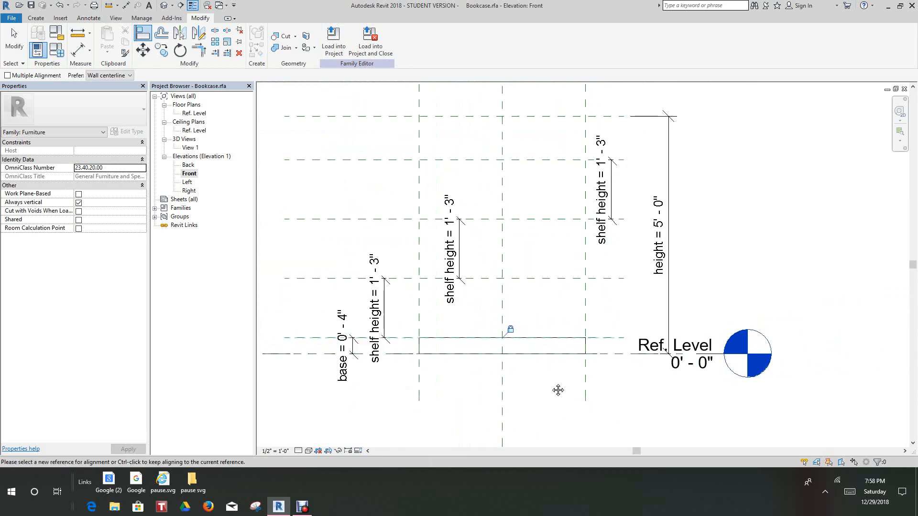
pyautogui.scroll(-2, 558, 390)
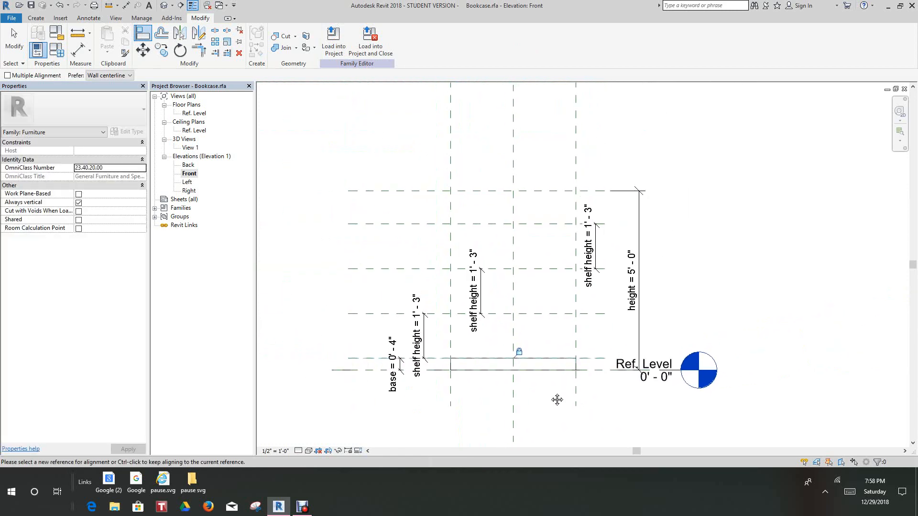
pyautogui.moveTo(557, 399); pyautogui.dragTo(557, 403, button='middle')
pyautogui.scroll(-1, 358, 222)
pyautogui.moveTo(357, 222); pyautogui.dragTo(379, 242, button='middle')
pyautogui.scroll(2, 379, 241)
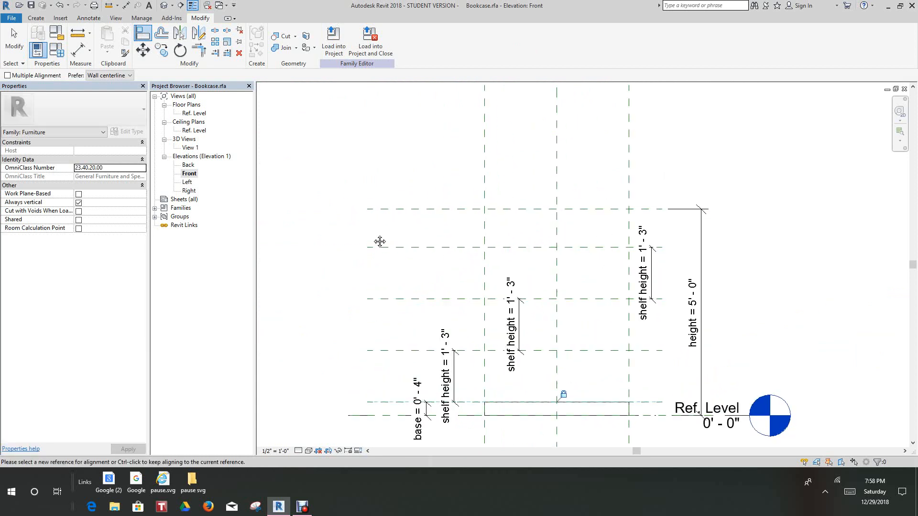
pyautogui.scroll(1, 380, 242)
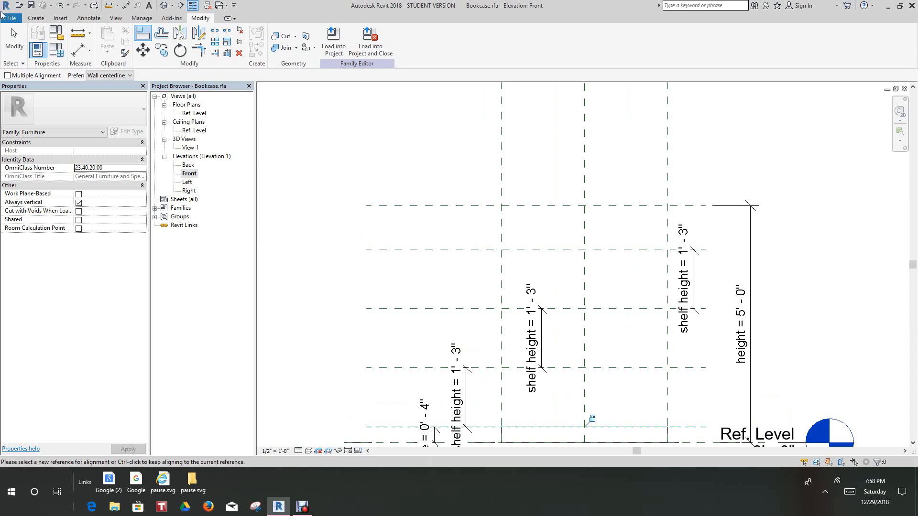
pyautogui.click(36, 17)
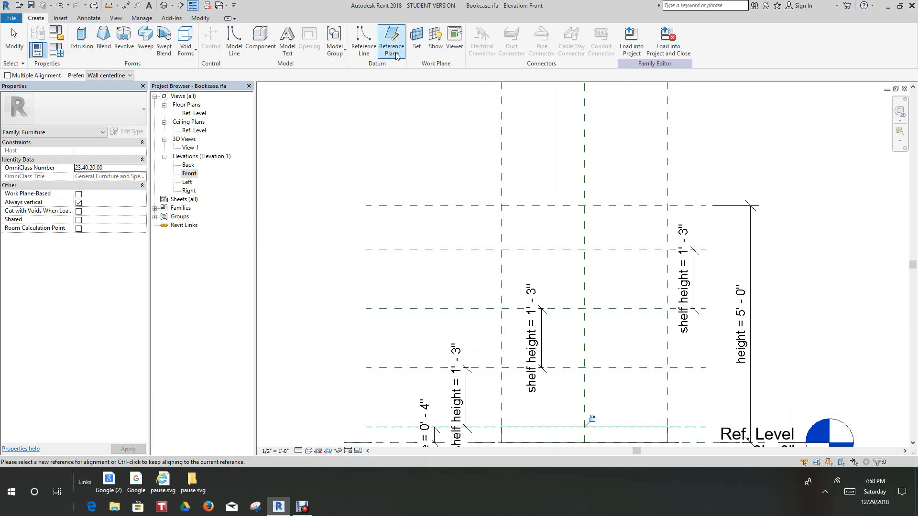
pyautogui.click(414, 38)
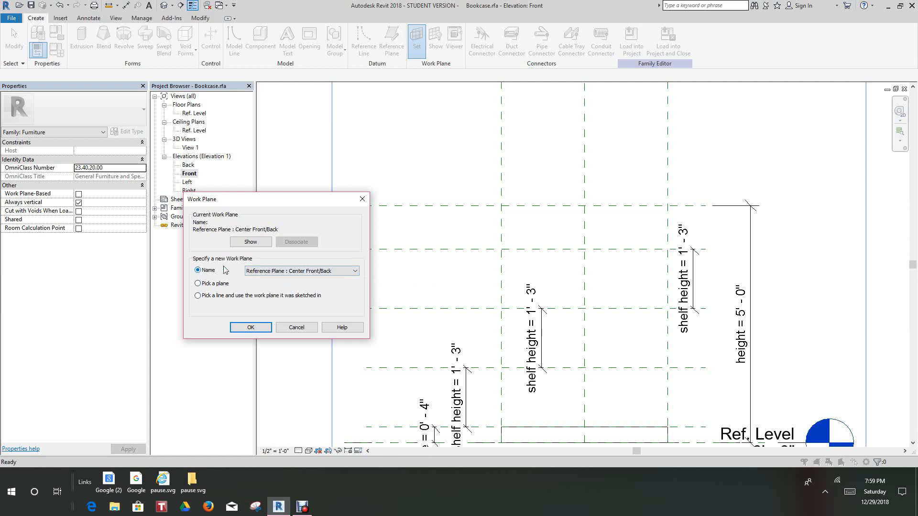
pyautogui.click(355, 271)
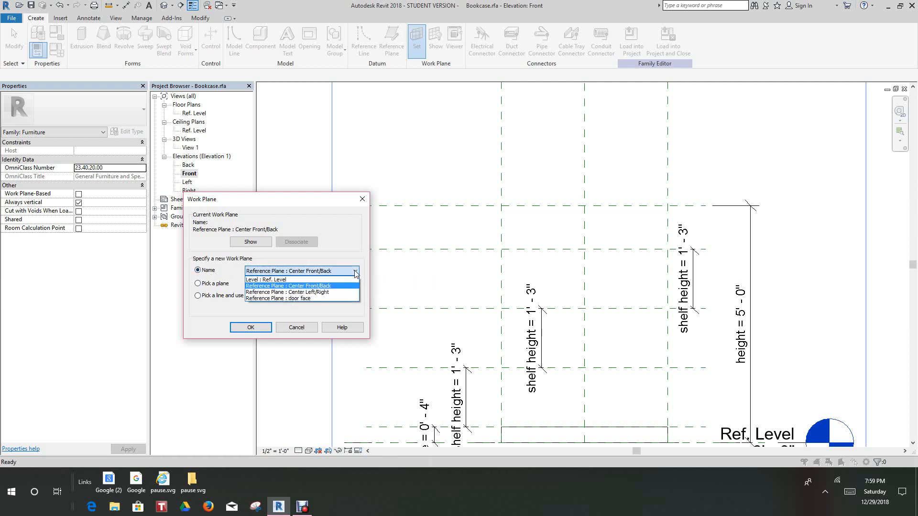
pyautogui.click(297, 298)
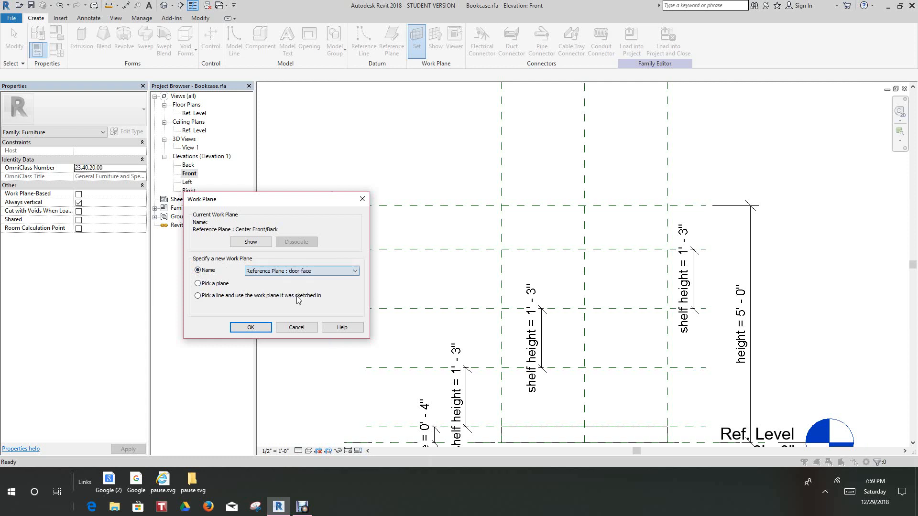
pyautogui.click(252, 327)
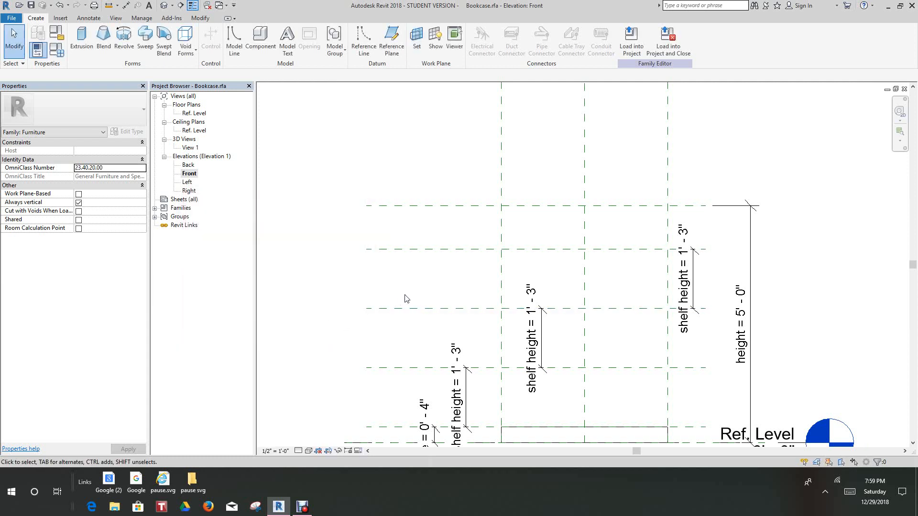
# Start a new extrusion sketch in the front elevation on the door face work plane
pyautogui.scroll(-2, 403, 300)
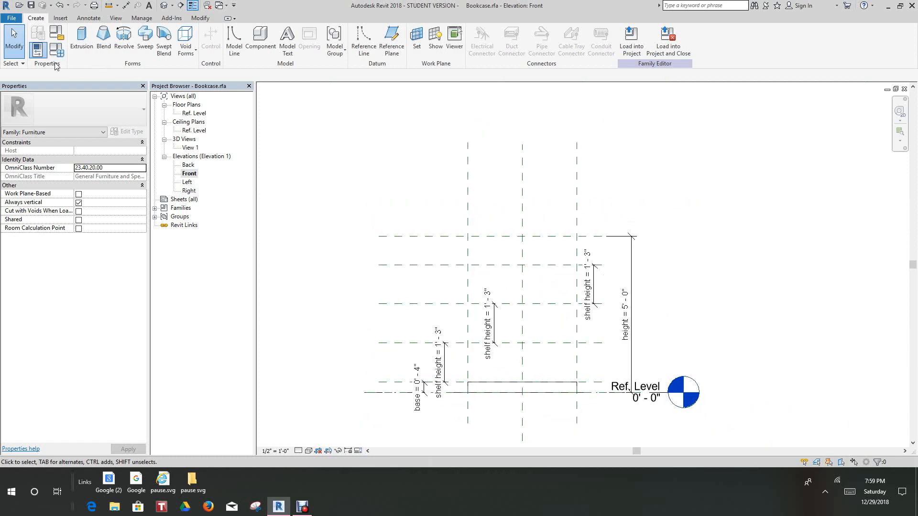
pyautogui.click(82, 40)
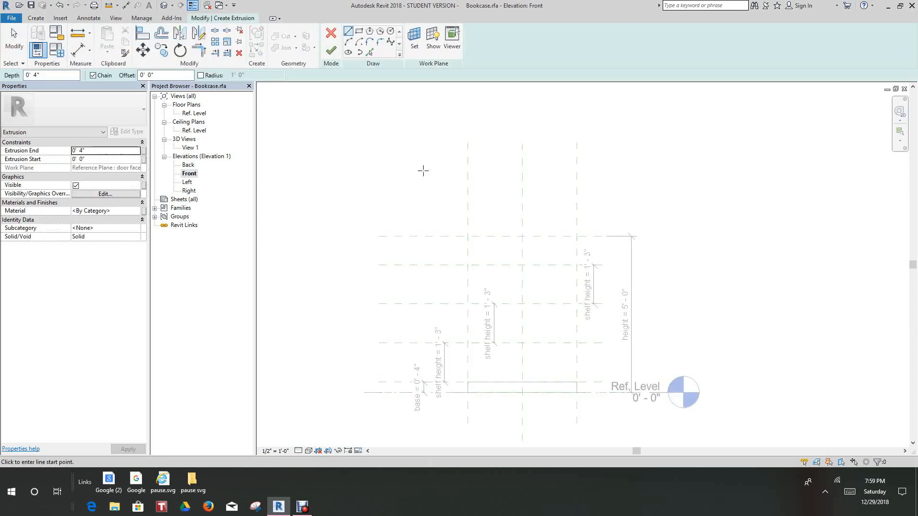
pyautogui.moveTo(423, 171)
pyautogui.mouseDown(button='middle')
pyautogui.moveTo(428, 156)
pyautogui.moveTo(473, 199)
pyautogui.moveTo(413, 163)
pyautogui.mouseUp(button='middle')
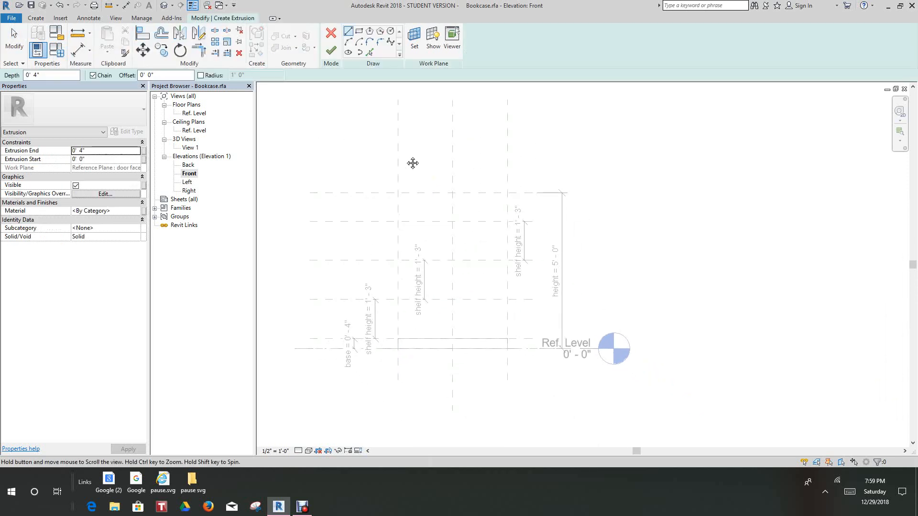
pyautogui.scroll(2, 362, 91)
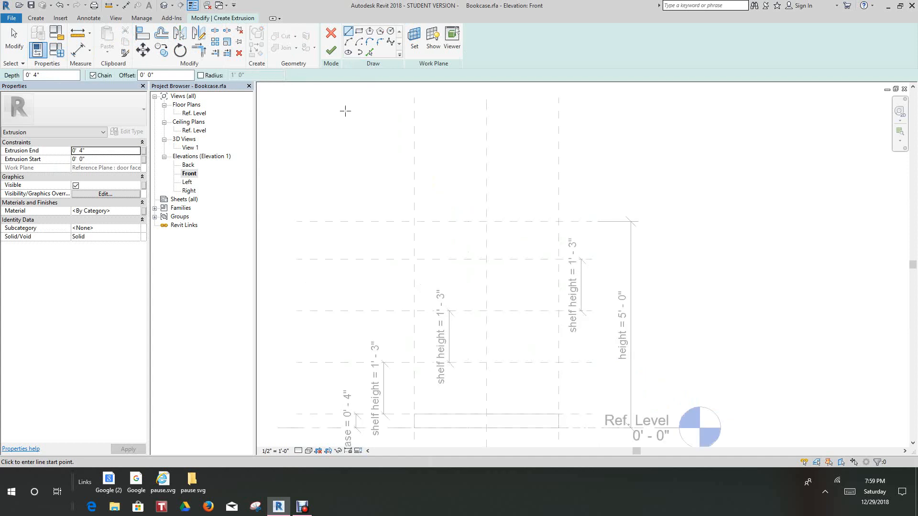
pyautogui.moveTo(356, 120); pyautogui.dragTo(344, 91, button='middle')
pyautogui.moveTo(339, 136)
pyautogui.mouseDown(button='middle')
pyautogui.moveTo(348, 143)
pyautogui.moveTo(324, 114)
pyautogui.mouseUp(button='middle')
pyautogui.scroll(2, 308, 114)
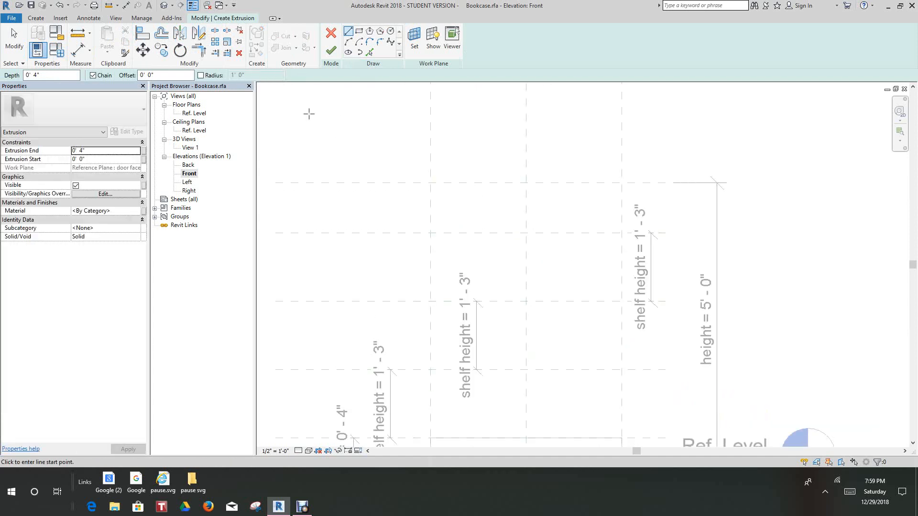
# Draw a horizontal reference plane about 2" below the top height plane, spanning the bookcase width
pyautogui.click(37, 20)
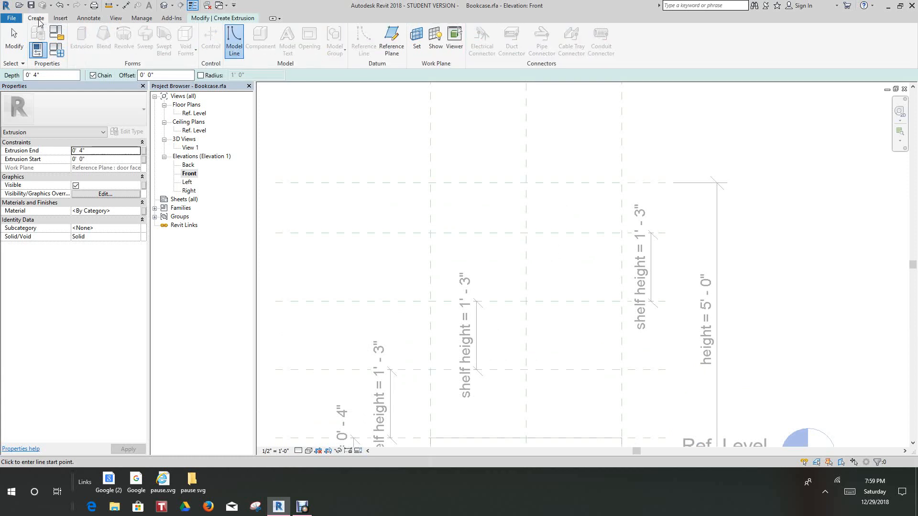
pyautogui.click(392, 39)
pyautogui.scroll(-2, 456, 142)
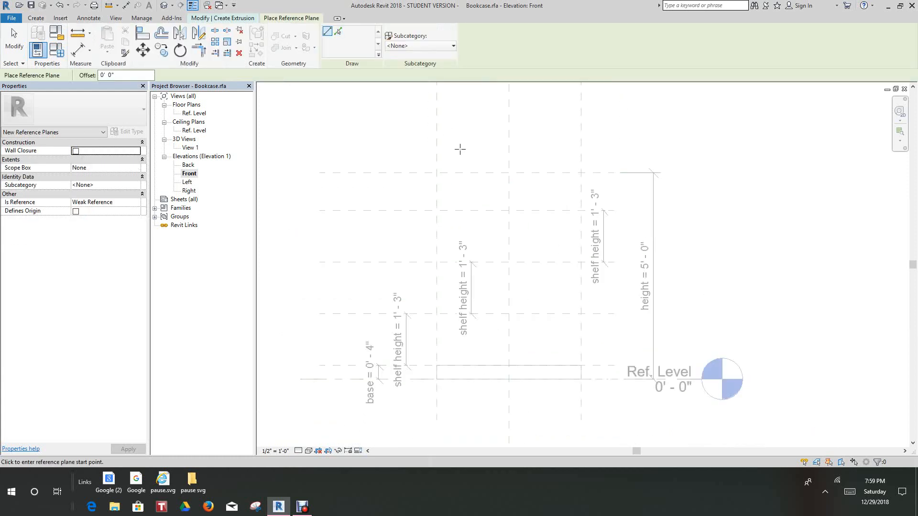
pyautogui.scroll(1, 446, 193)
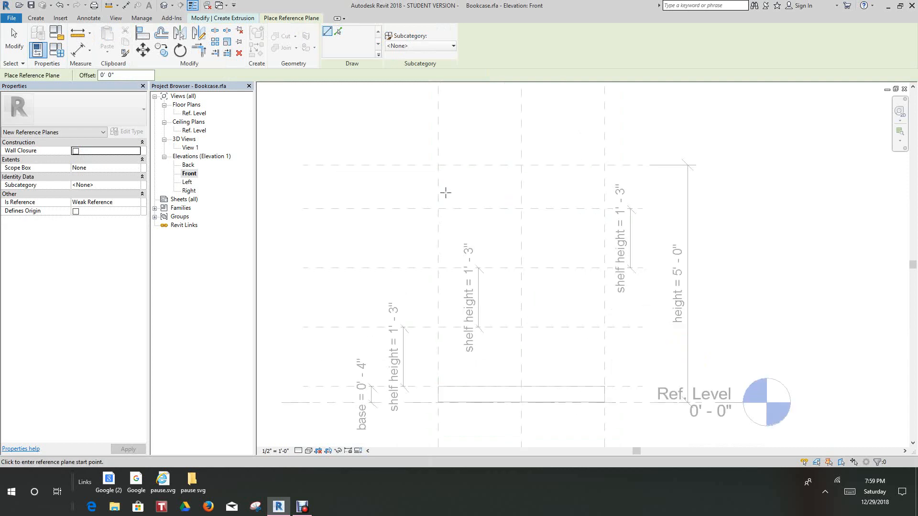
pyautogui.click(419, 173)
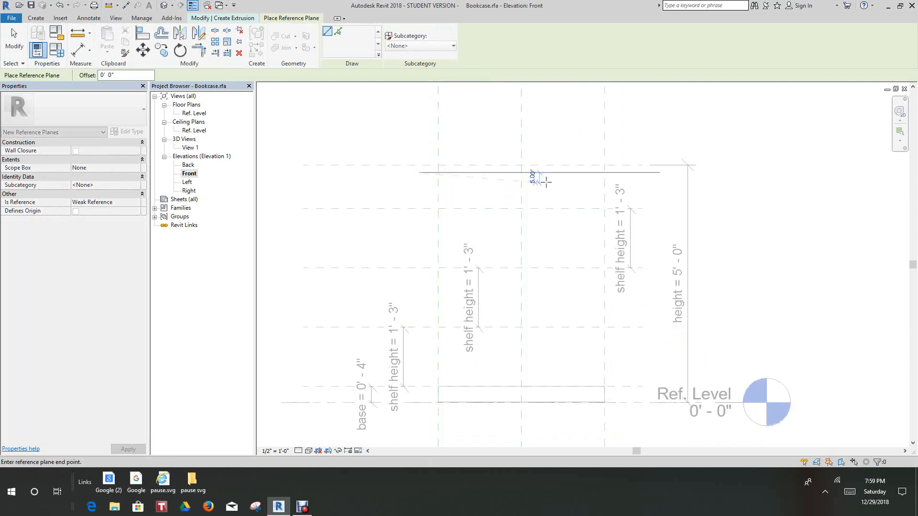
pyautogui.click(624, 173)
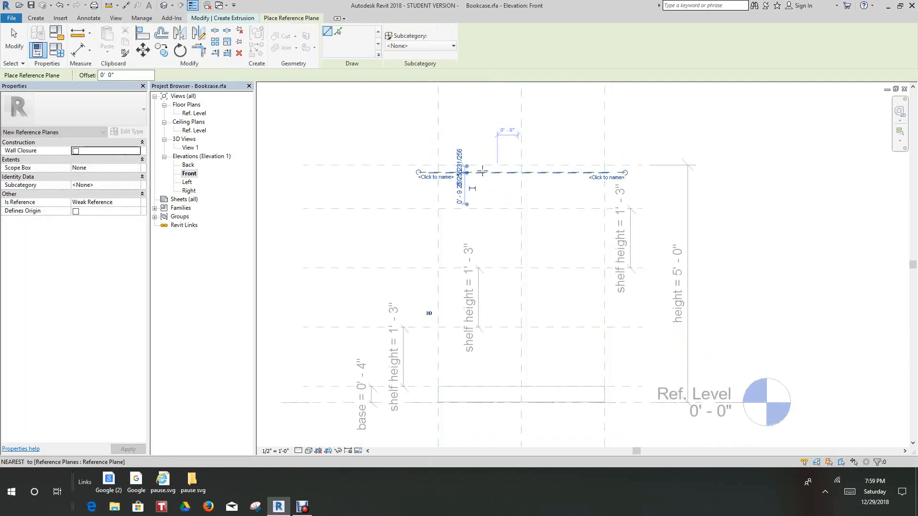
# Draw two vertical reference planes about 2" inside the left and right width planes, running from above the top down to the base
pyautogui.scroll(-1, 458, 162)
pyautogui.scroll(1, 453, 145)
pyautogui.click(453, 145)
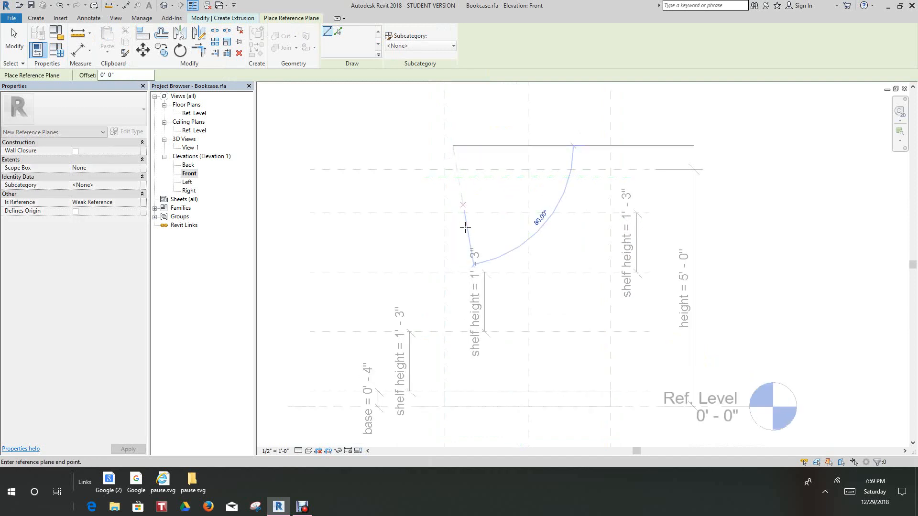
pyautogui.scroll(2, 451, 400)
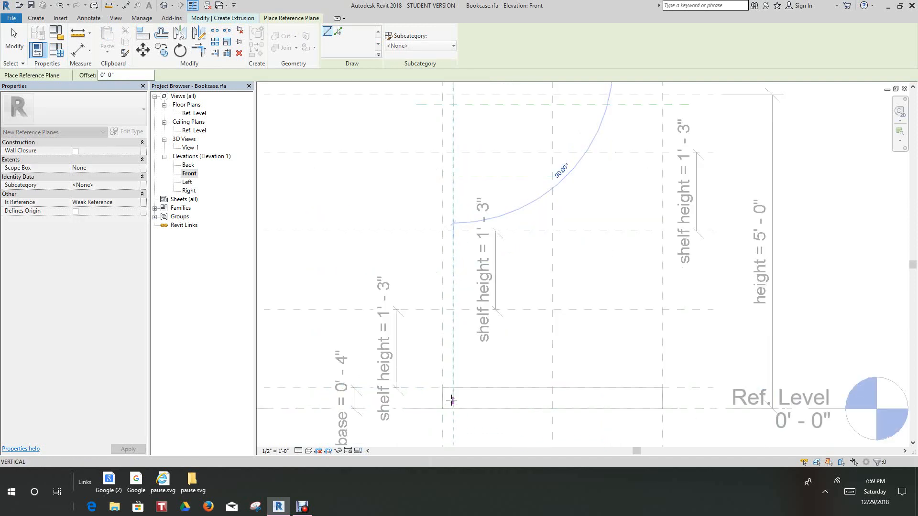
pyautogui.click(452, 400)
pyautogui.scroll(-3, 497, 400)
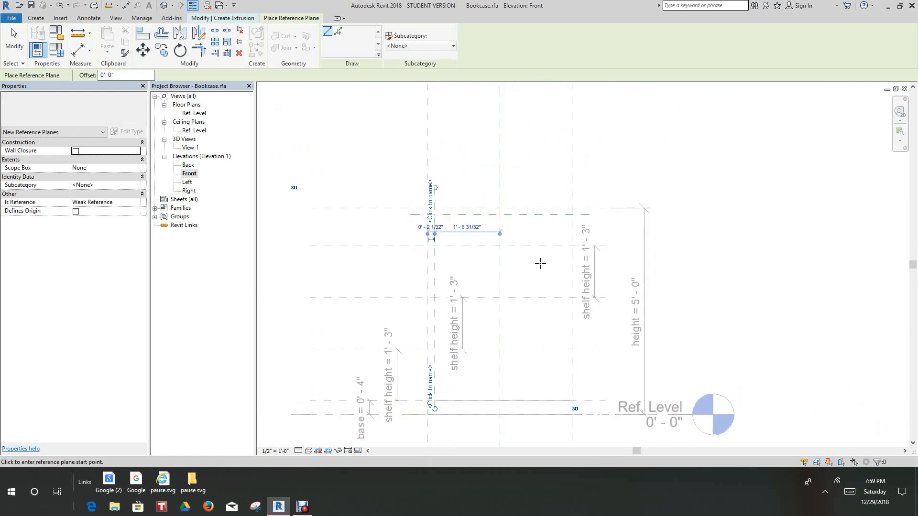
pyautogui.click(565, 202)
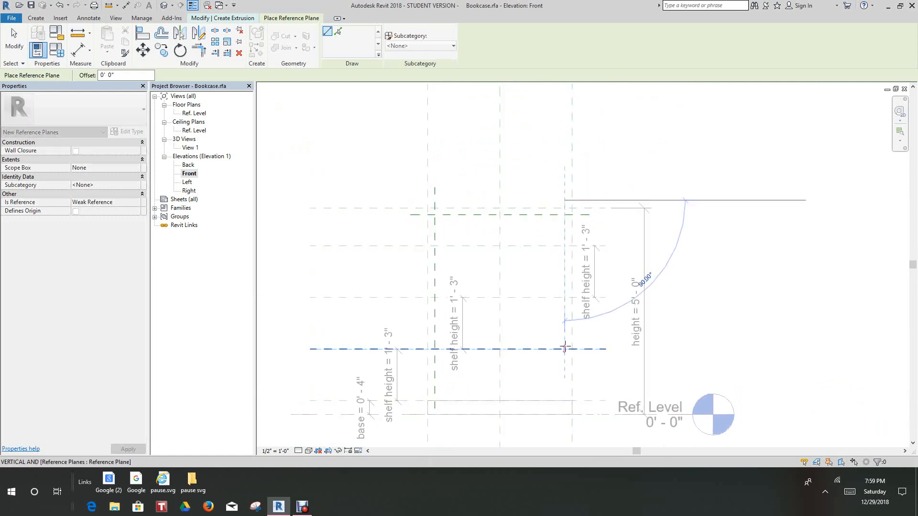
pyautogui.scroll(1, 565, 407)
pyautogui.click(564, 406)
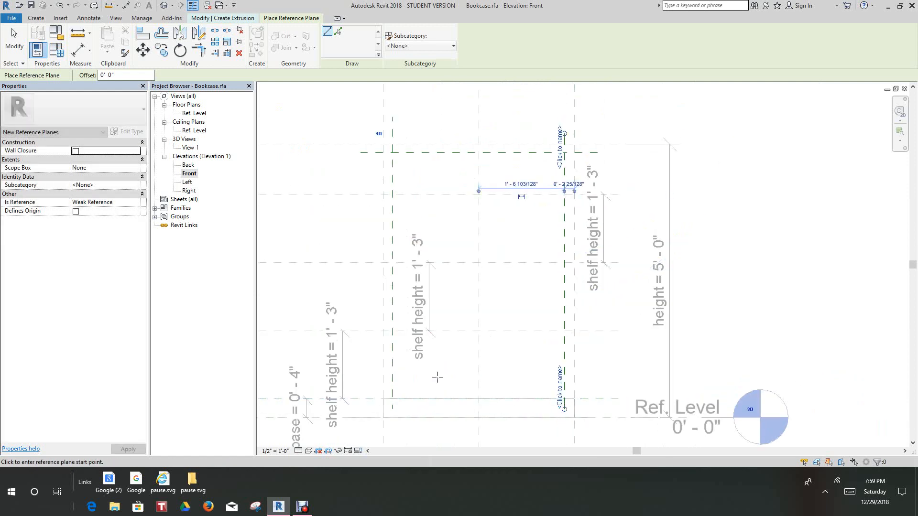
# Draw a horizontal reference plane about 1 3/4" above the base reference plane, spanning the bookcase width
pyautogui.click(368, 391)
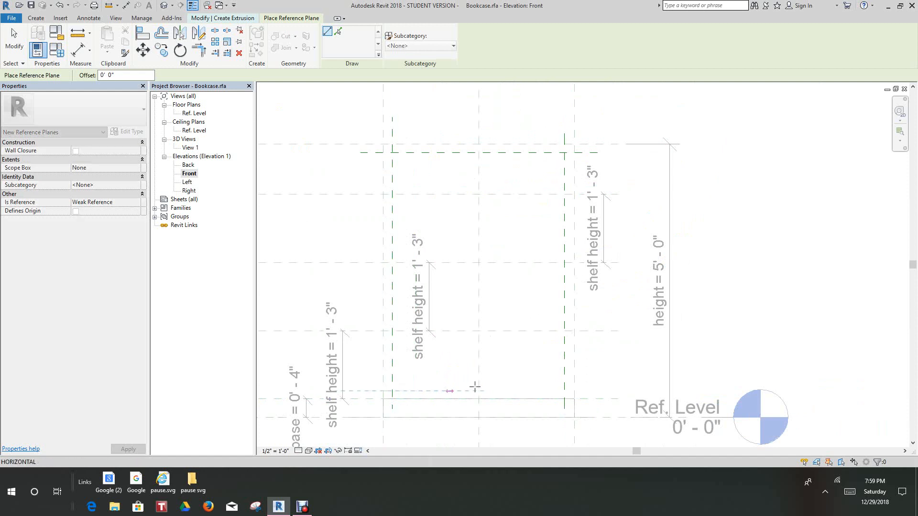
pyautogui.click(598, 391)
pyautogui.scroll(-1, 586, 368)
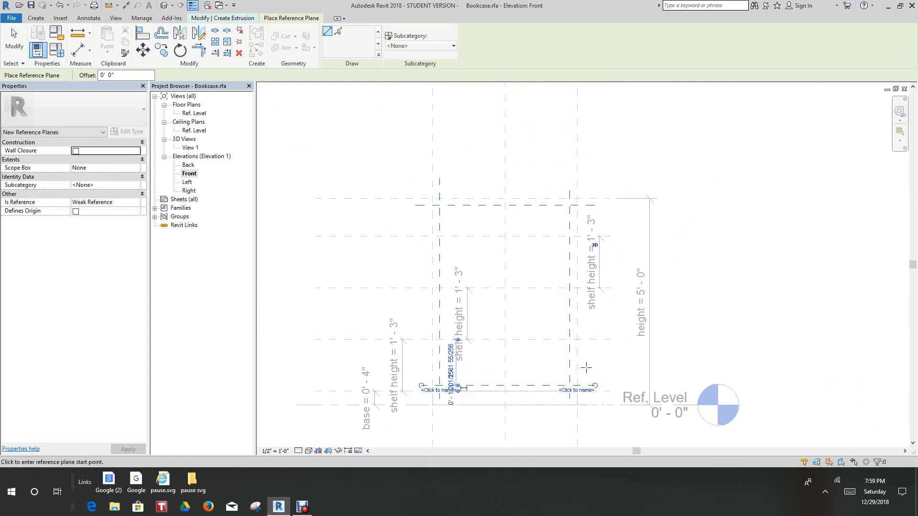
pyautogui.moveTo(586, 367); pyautogui.dragTo(578, 382, button='middle')
pyautogui.scroll(-1, 555, 355)
pyautogui.moveTo(553, 353); pyautogui.dragTo(549, 369, button='middle')
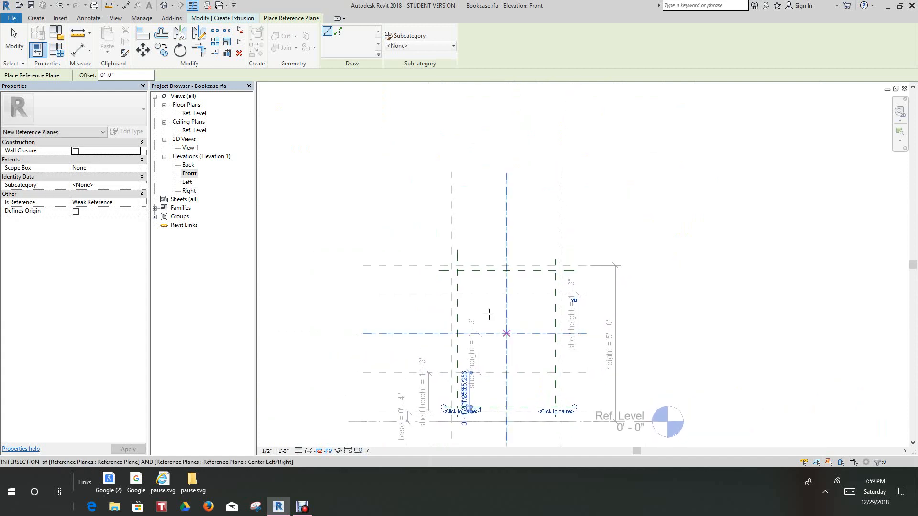
# Add an aligned dimension between the left width plane and the new vertical reference plane just inside it
pyautogui.scroll(3, 428, 248)
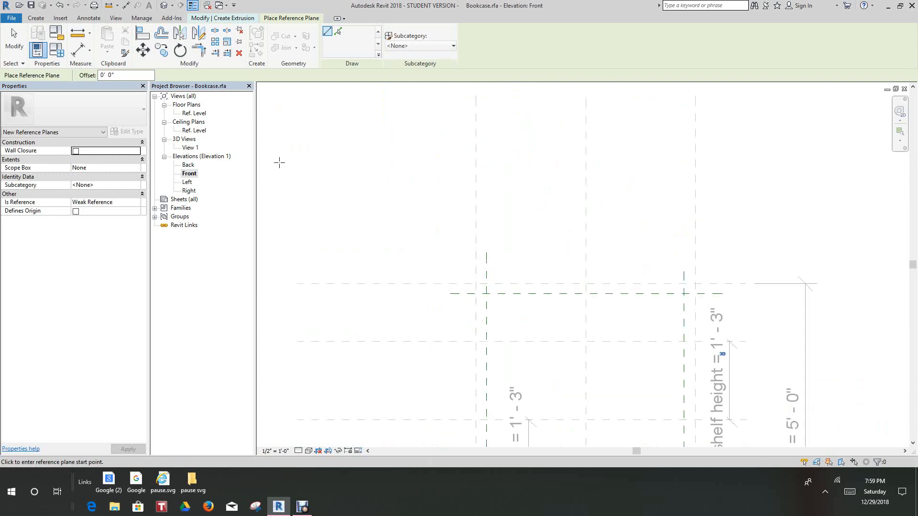
pyautogui.click(82, 52)
pyautogui.scroll(3, 516, 280)
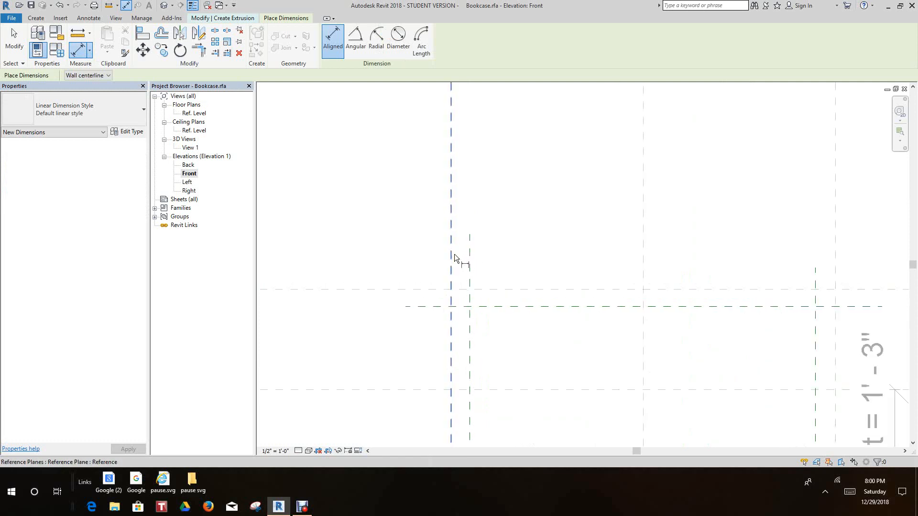
pyautogui.scroll(3, 455, 255)
pyautogui.scroll(-2, 472, 313)
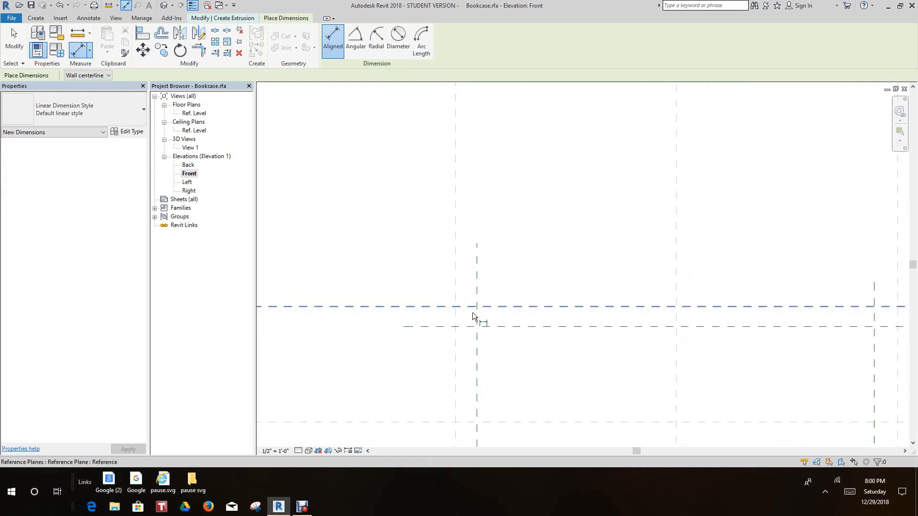
pyautogui.scroll(1, 480, 323)
pyautogui.moveTo(483, 325); pyautogui.dragTo(434, 198, button='middle')
pyautogui.scroll(2, 426, 215)
pyautogui.click(395, 295)
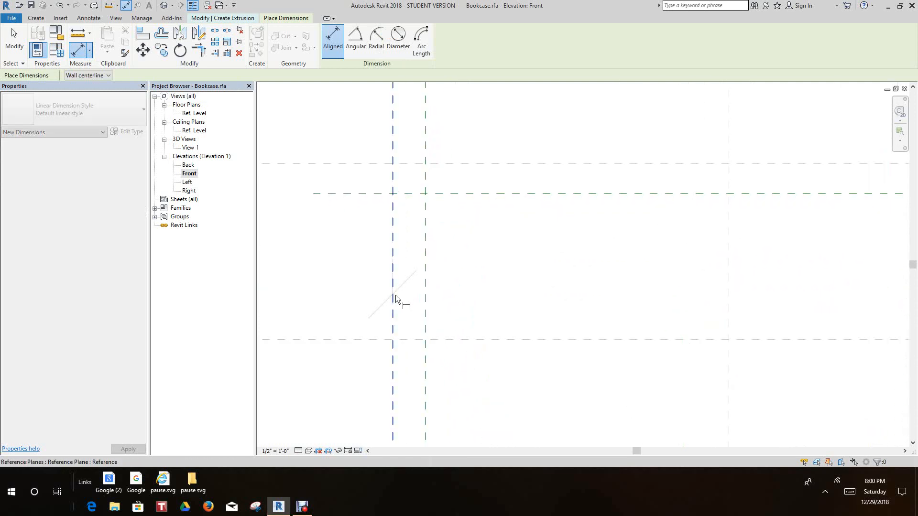
pyautogui.click(425, 300)
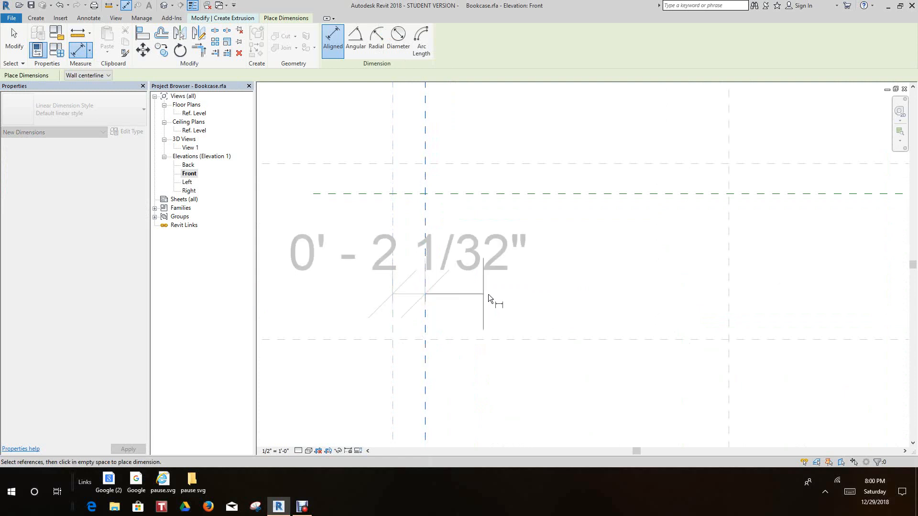
pyautogui.click(490, 299)
# Dimension the gap between the top height plane and the new horizontal reference plane below it
pyautogui.scroll(-3, 492, 300)
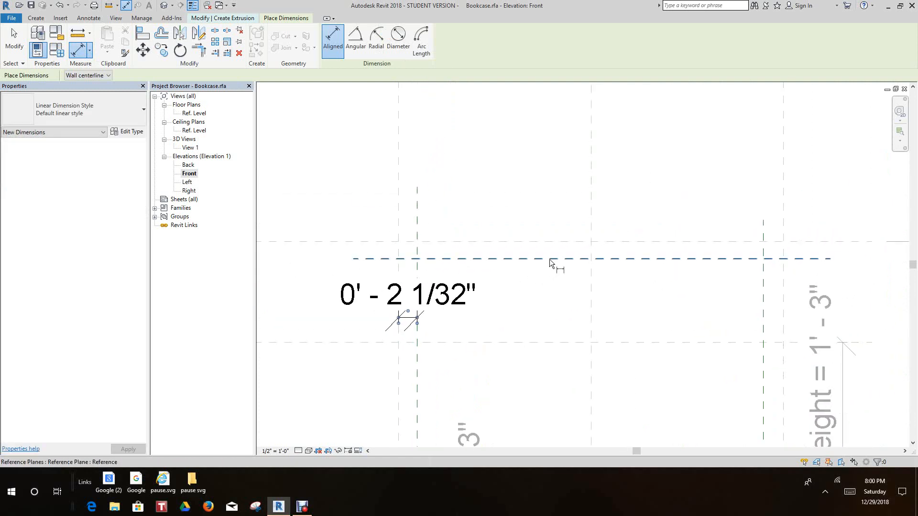
pyautogui.click(549, 259)
pyautogui.click(554, 241)
pyautogui.click(535, 182)
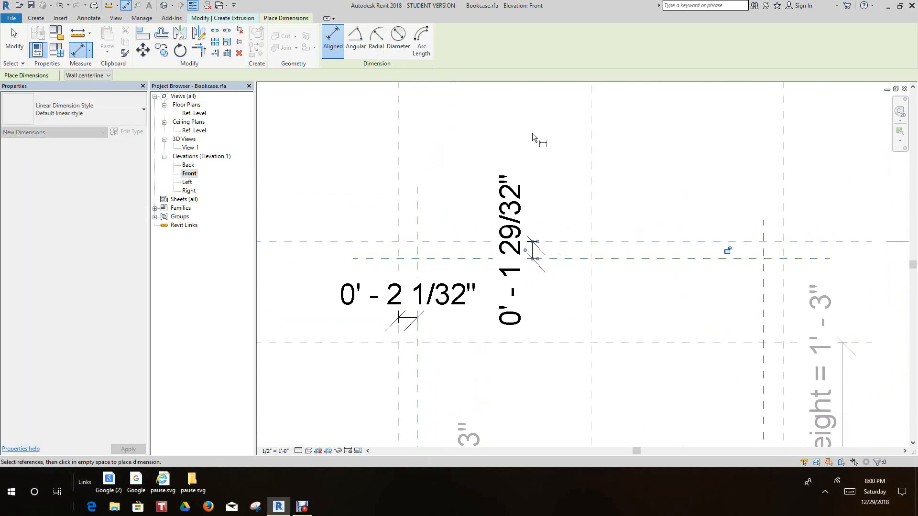
# Dimension the gap between the right width plane and the vertical reference plane just inside it
pyautogui.moveTo(601, 255); pyautogui.dragTo(456, 155, button='middle')
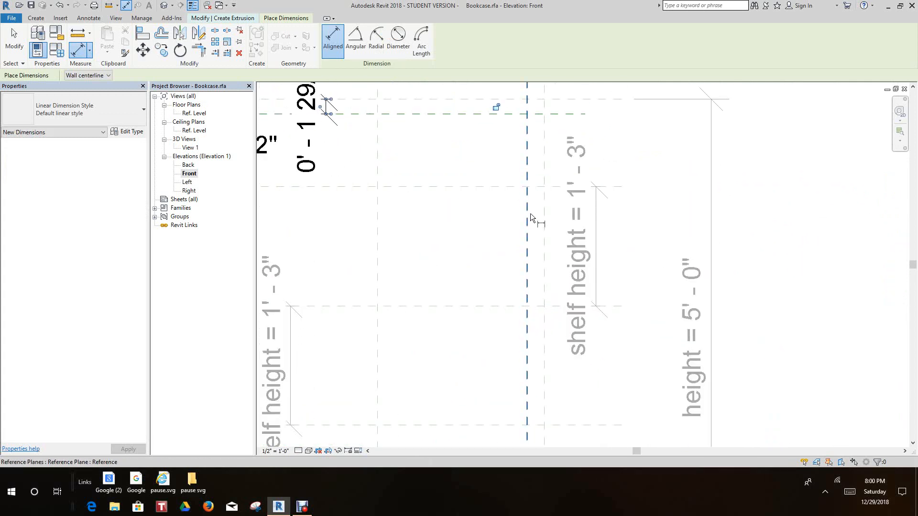
pyautogui.click(527, 228)
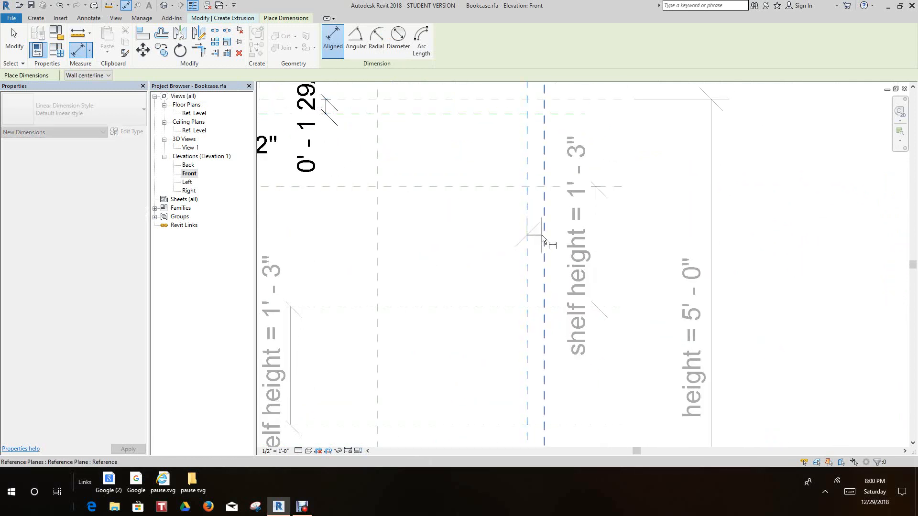
pyautogui.click(544, 235)
pyautogui.scroll(-2, 534, 187)
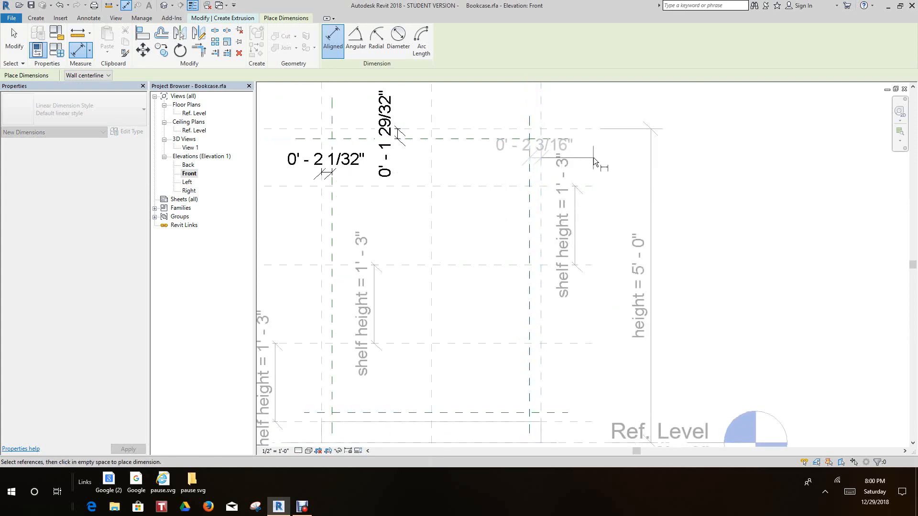
pyautogui.click(593, 157)
# Dimension the gap between the top edge of the base extrusion and the horizontal reference plane above it
pyautogui.scroll(3, 509, 295)
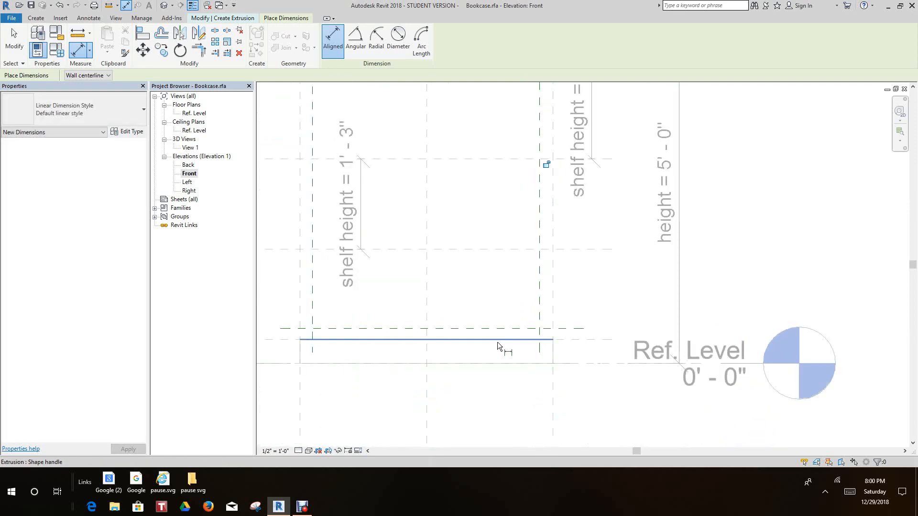
pyautogui.click(498, 343)
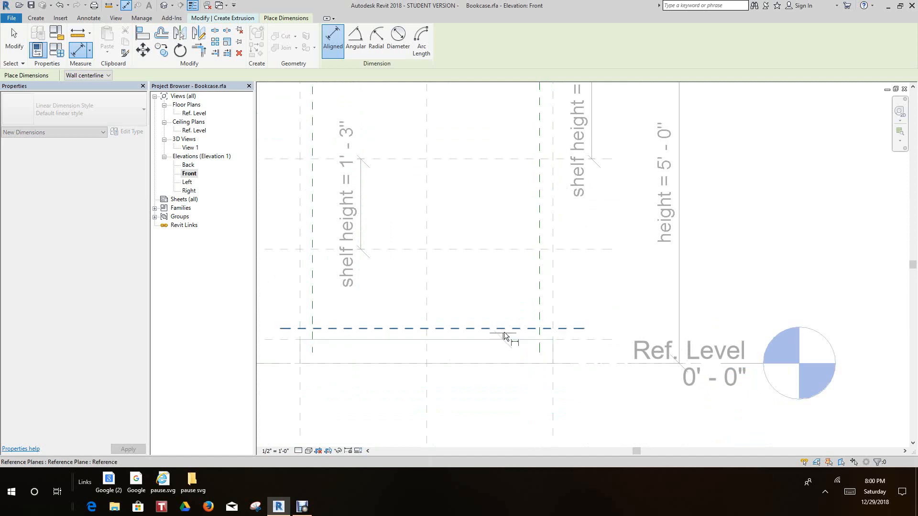
pyautogui.click(492, 260)
# Set the front elevation's view scale to 1" = 1'-0" so the dimension text is smaller
pyautogui.scroll(-3, 494, 258)
pyautogui.moveTo(495, 258); pyautogui.dragTo(496, 309, button='middle')
pyautogui.scroll(-3, 491, 284)
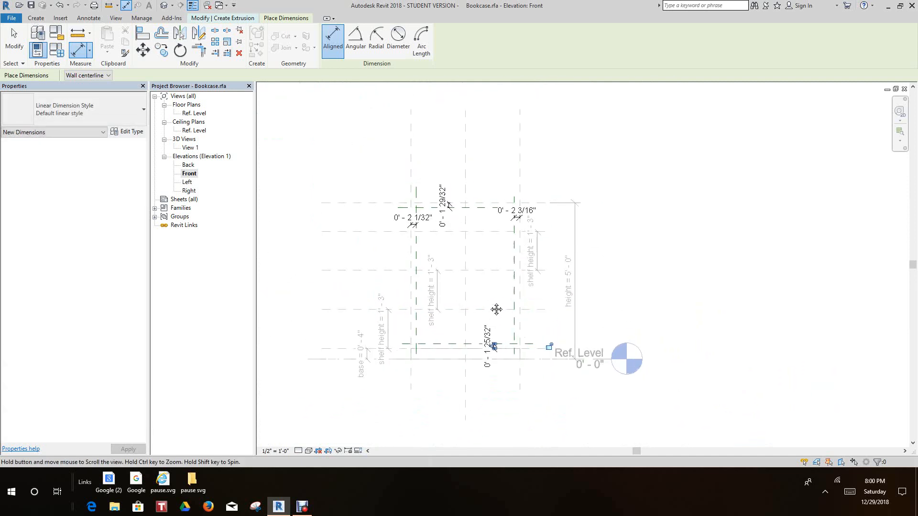
pyautogui.click(276, 452)
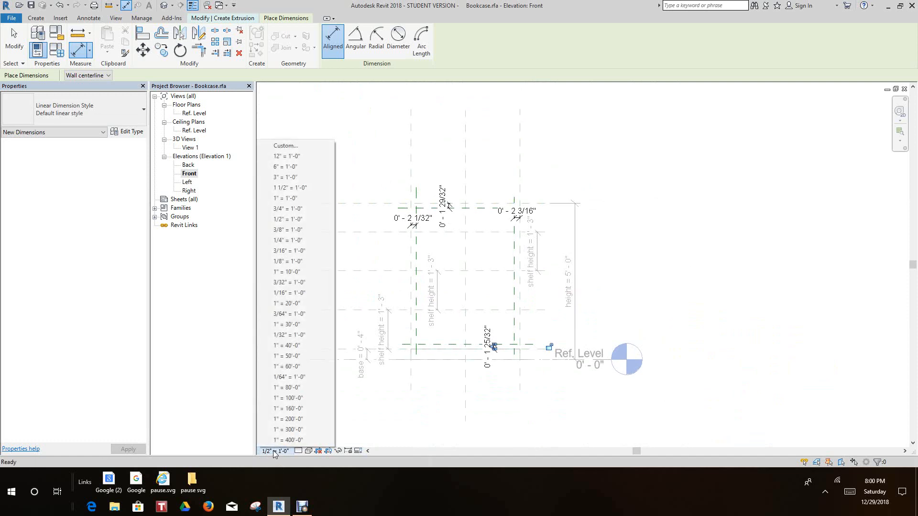
pyautogui.click(289, 198)
pyautogui.scroll(5, 401, 208)
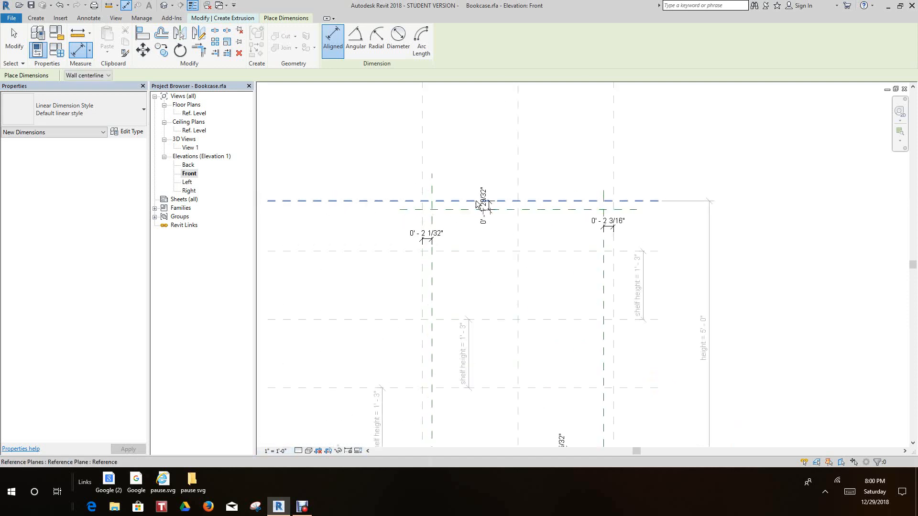
pyautogui.moveTo(525, 222)
pyautogui.mouseDown(button='middle')
pyautogui.moveTo(494, 218)
pyautogui.moveTo(520, 175)
pyautogui.moveTo(540, 221)
pyautogui.mouseUp(button='middle')
pyautogui.scroll(-3, 497, 210)
pyautogui.scroll(-4, 520, 175)
pyautogui.scroll(-1, 530, 205)
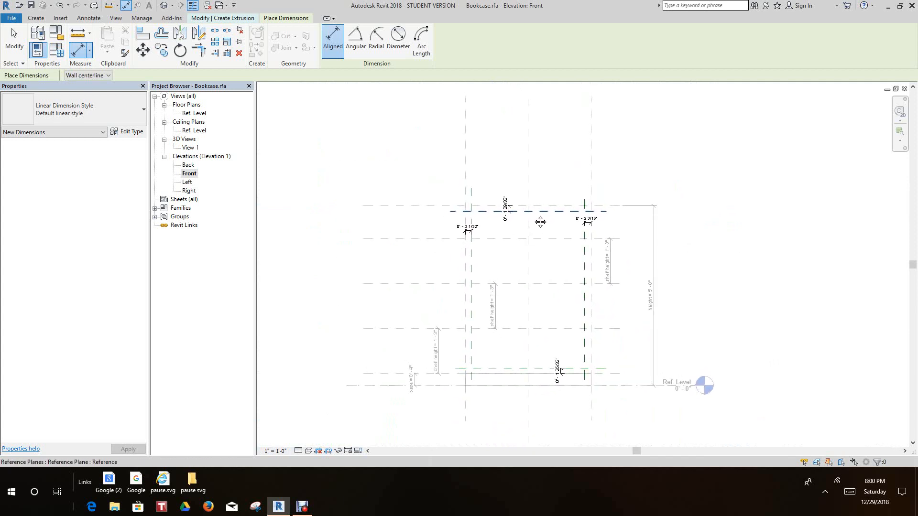
pyautogui.scroll(-1, 540, 222)
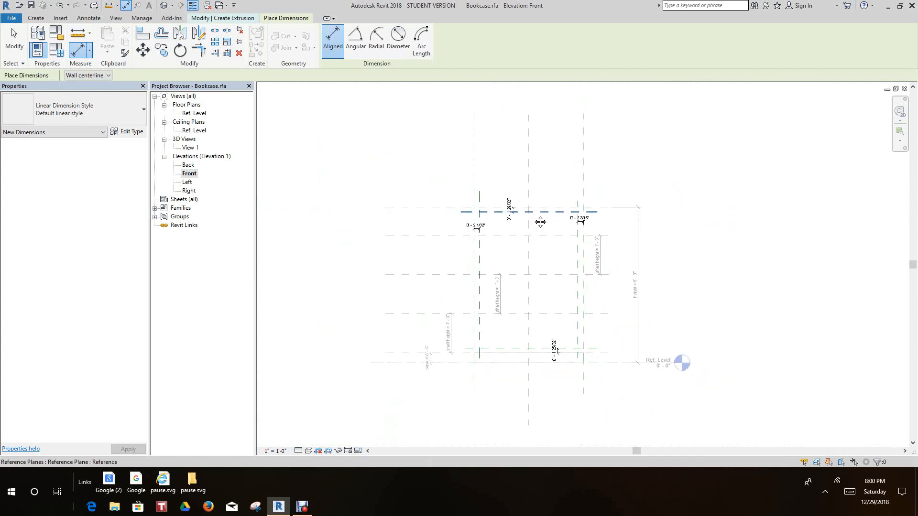
# Label the gap dimension below the top height plane with a new type-based family parameter named "frame width"
pyautogui.scroll(-1, 534, 214)
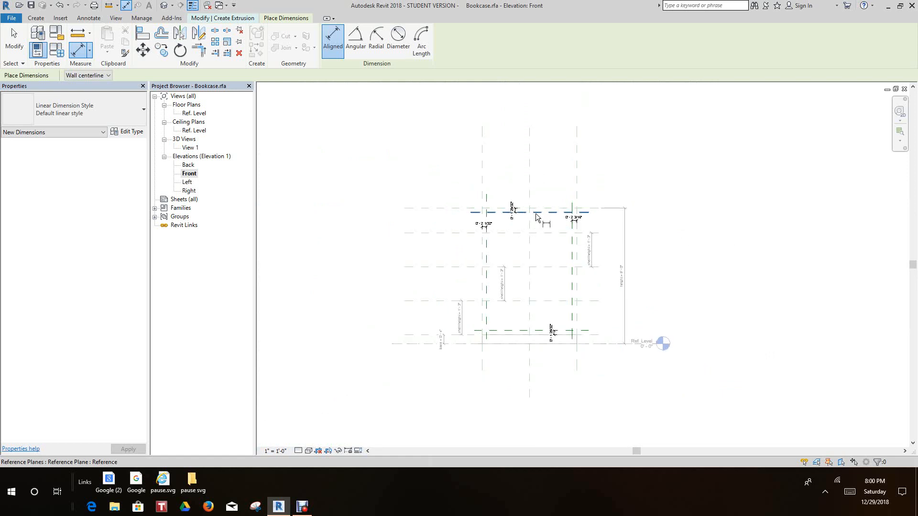
pyautogui.scroll(-3, 536, 214)
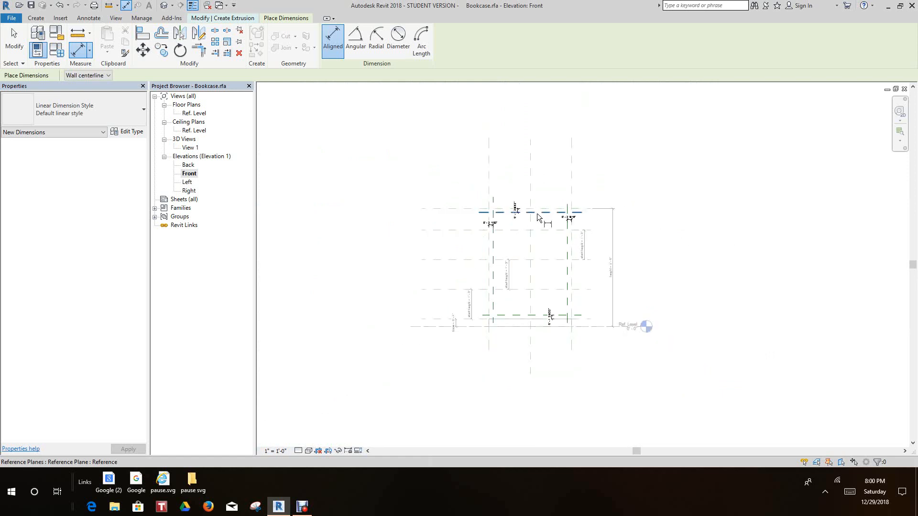
pyautogui.moveTo(535, 214); pyautogui.dragTo(530, 248, button='middle')
pyautogui.scroll(6, 529, 248)
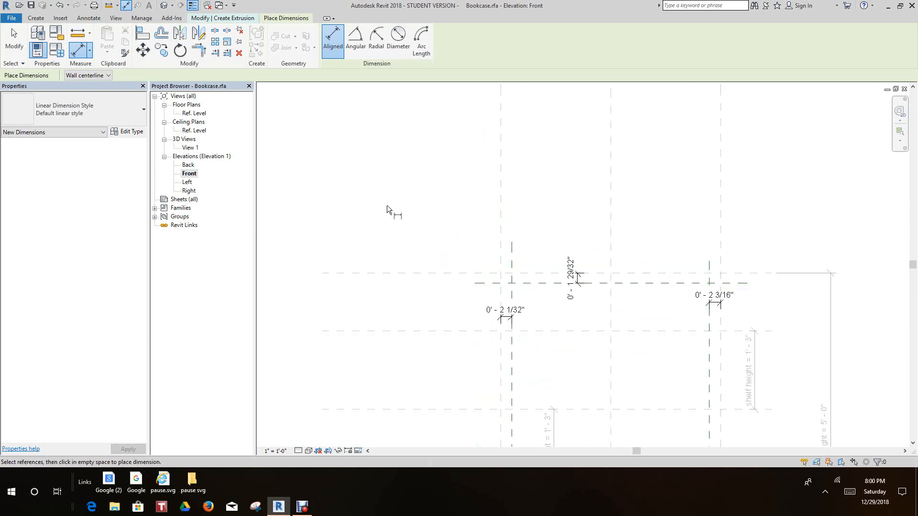
pyautogui.scroll(5, 633, 275)
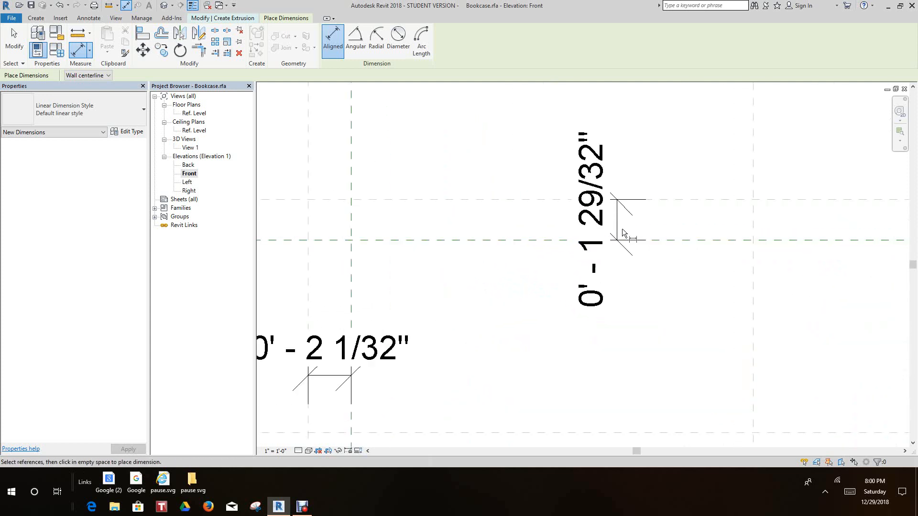
pyautogui.moveTo(380, 148); pyautogui.dragTo(379, 165, button='middle')
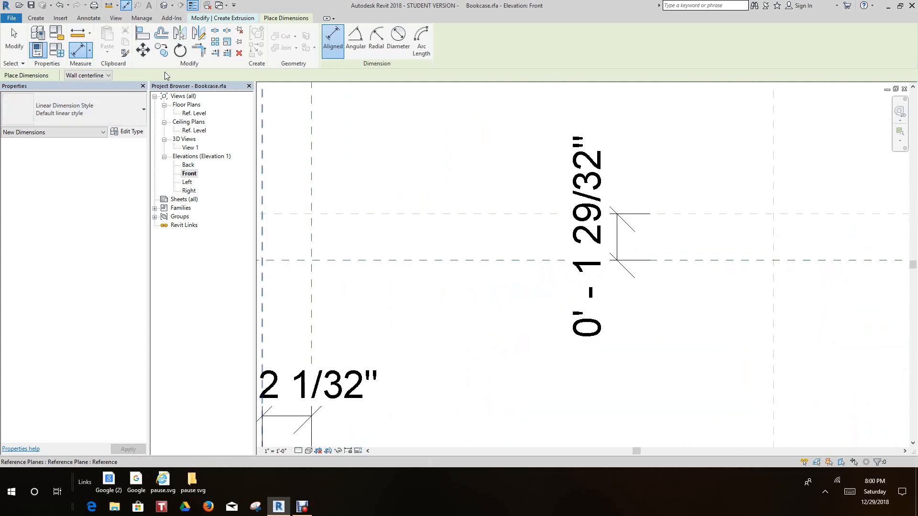
pyautogui.click(35, 18)
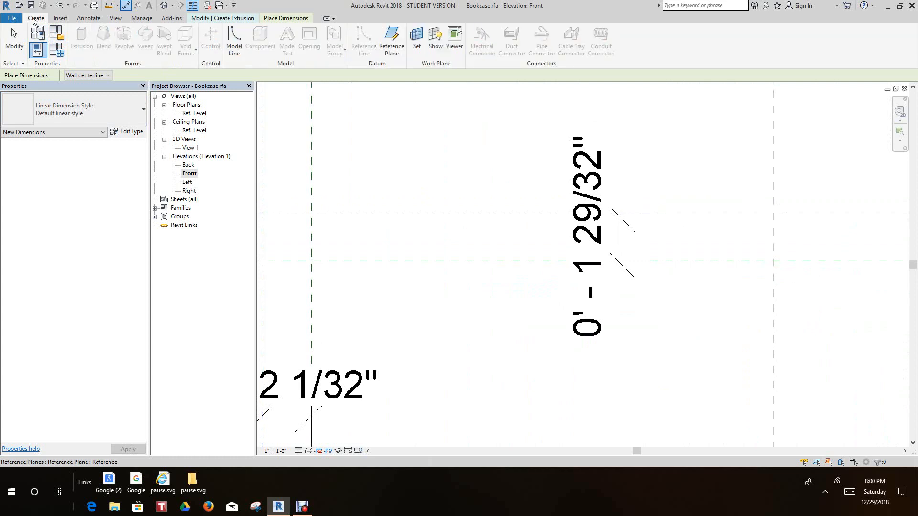
pyautogui.rightClick(630, 244)
pyautogui.click(643, 242)
pyautogui.click(616, 238)
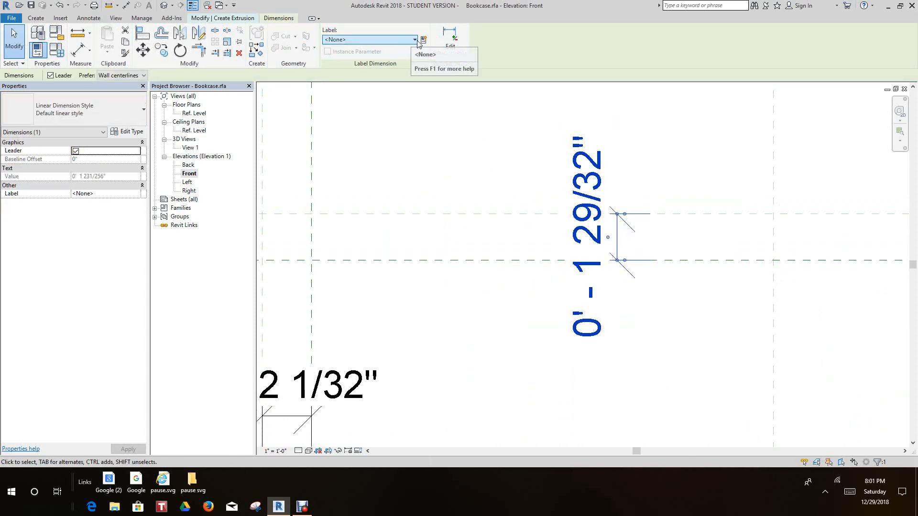
pyautogui.click(423, 39)
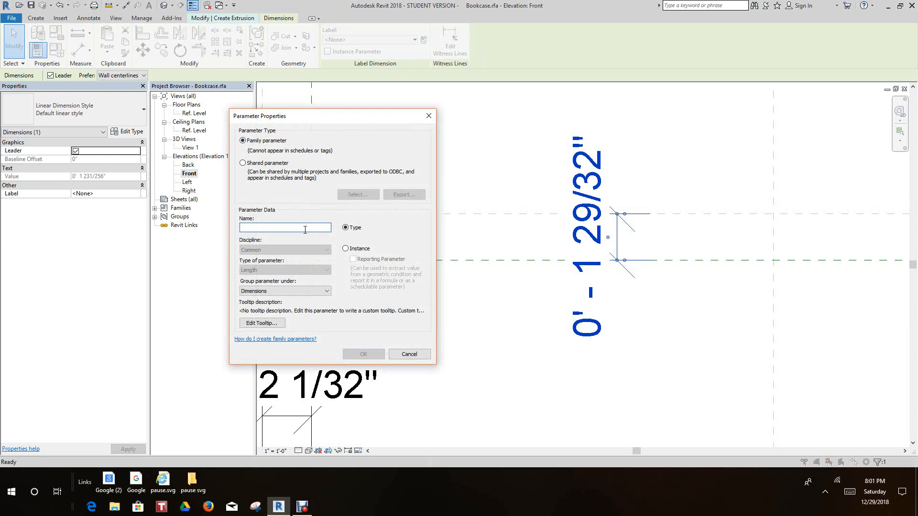
pyautogui.write('frame width')
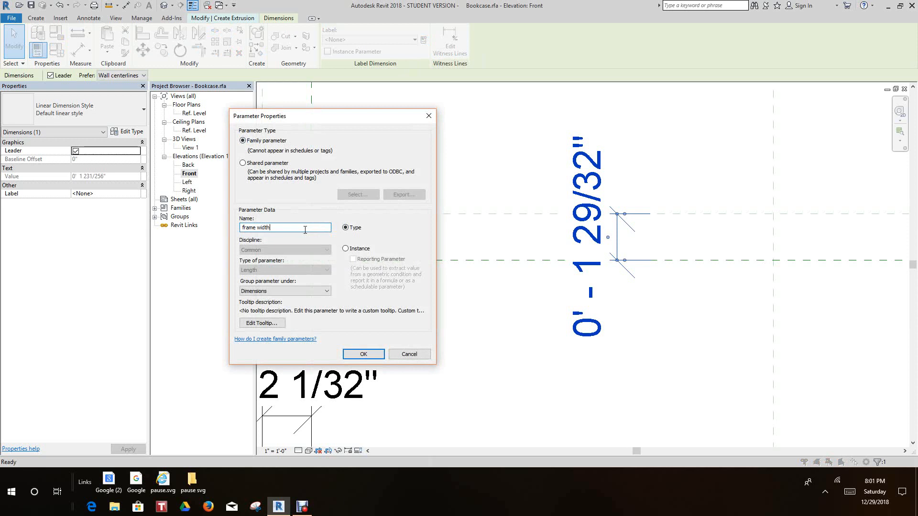
pyautogui.click(371, 357)
pyautogui.click(528, 330)
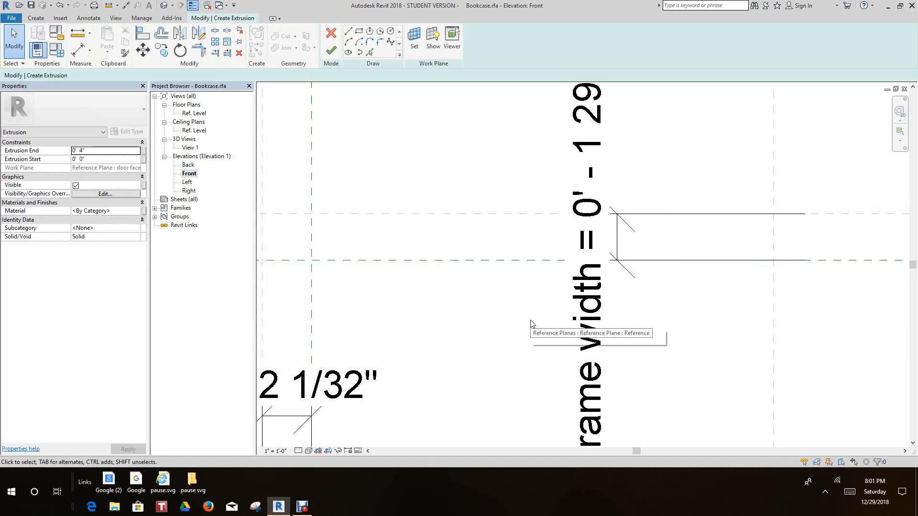
# Set the frame width parameter to 2" in the family types
pyautogui.scroll(-4, 521, 287)
pyautogui.scroll(-2, 510, 256)
pyautogui.moveTo(519, 272); pyautogui.dragTo(543, 274, button='middle')
pyautogui.scroll(2, 525, 271)
pyautogui.scroll(1, 545, 264)
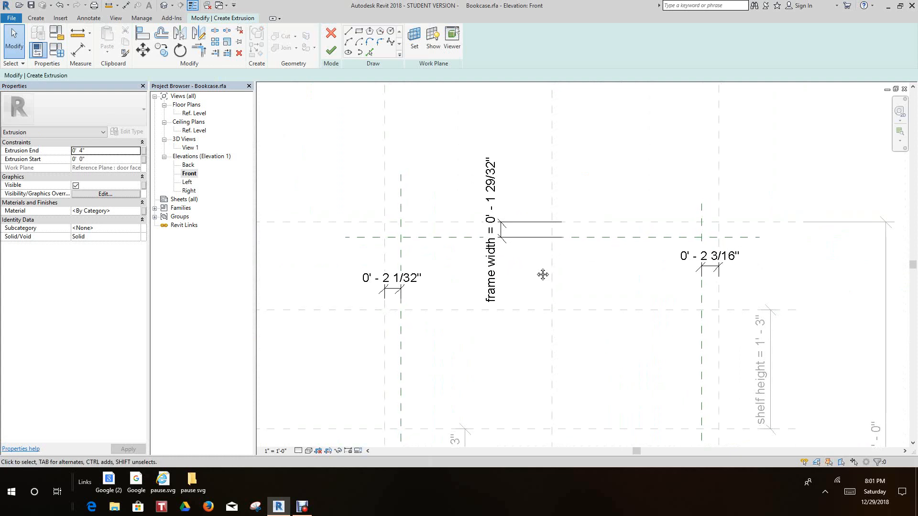
pyautogui.scroll(-1, 543, 274)
pyautogui.scroll(-1, 425, 249)
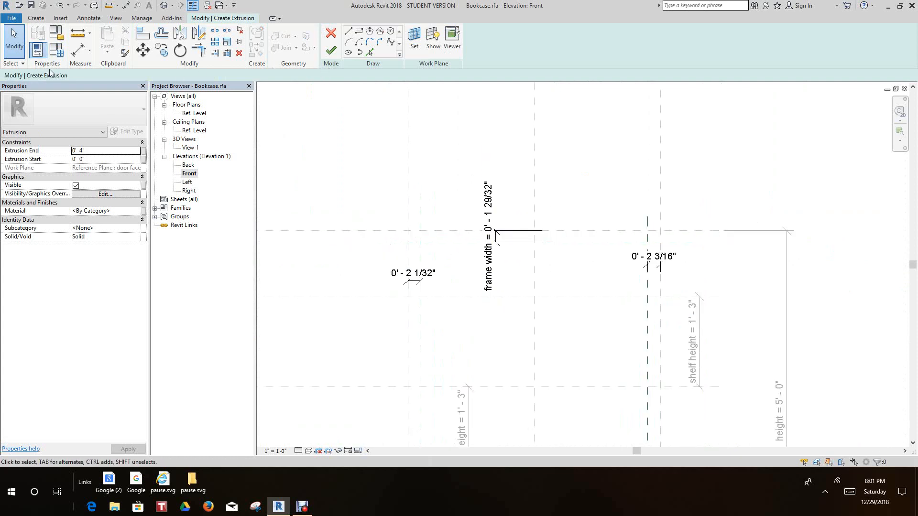
pyautogui.click(57, 50)
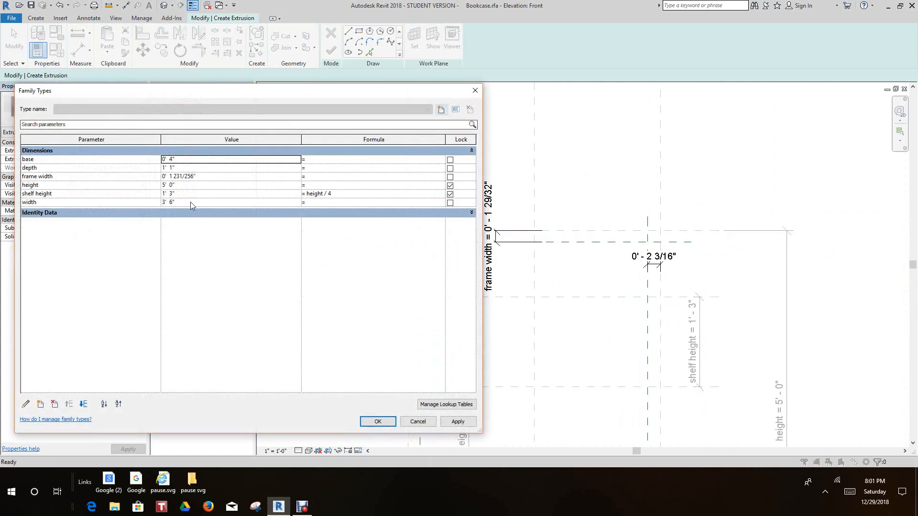
pyautogui.click(199, 177)
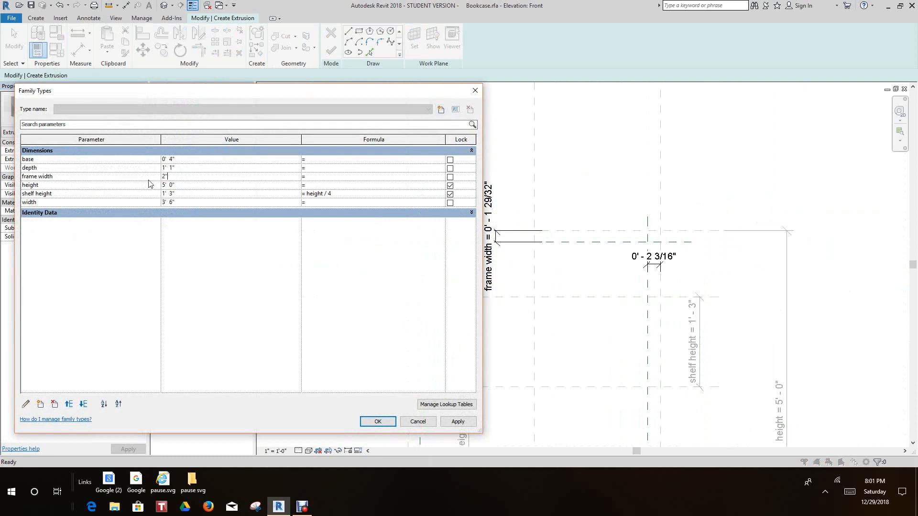
pyautogui.click(458, 421)
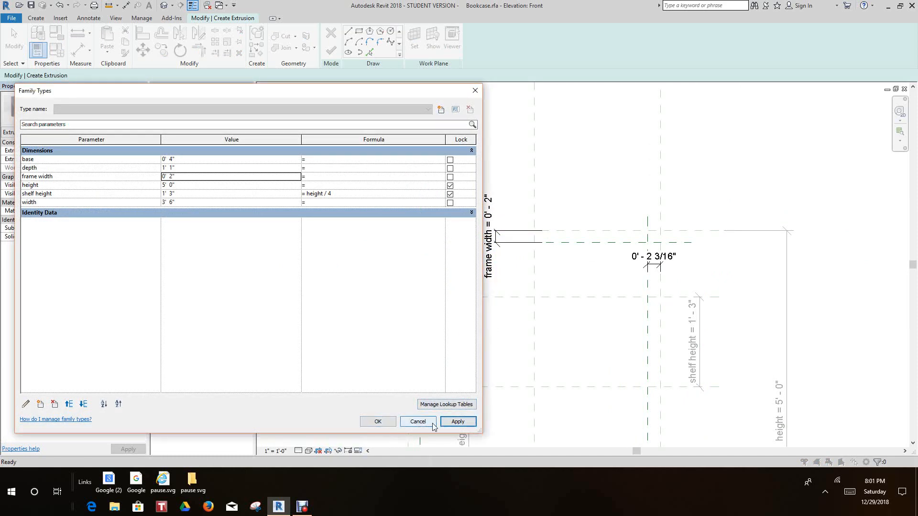
pyautogui.click(377, 422)
# Label the gap dimension beside the left width plane with the existing frame width parameter
pyautogui.scroll(5, 492, 322)
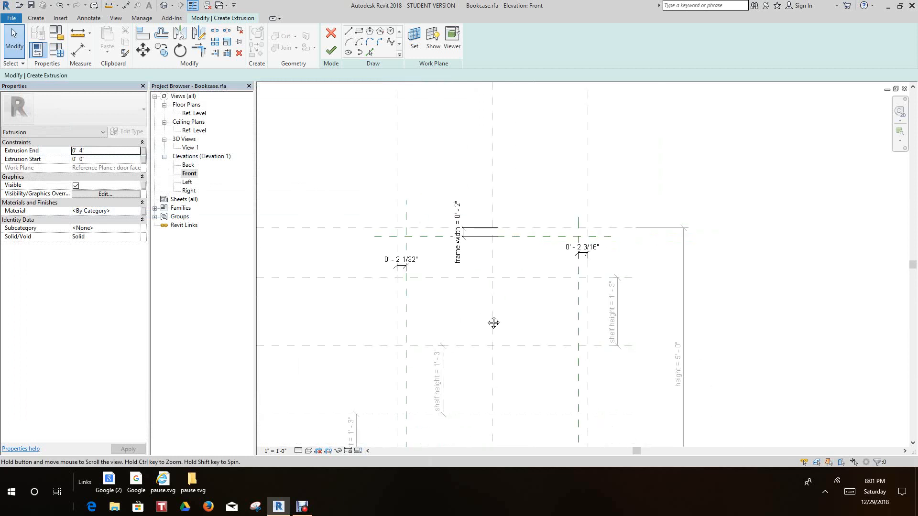
pyautogui.scroll(1, 480, 253)
pyautogui.click(475, 254)
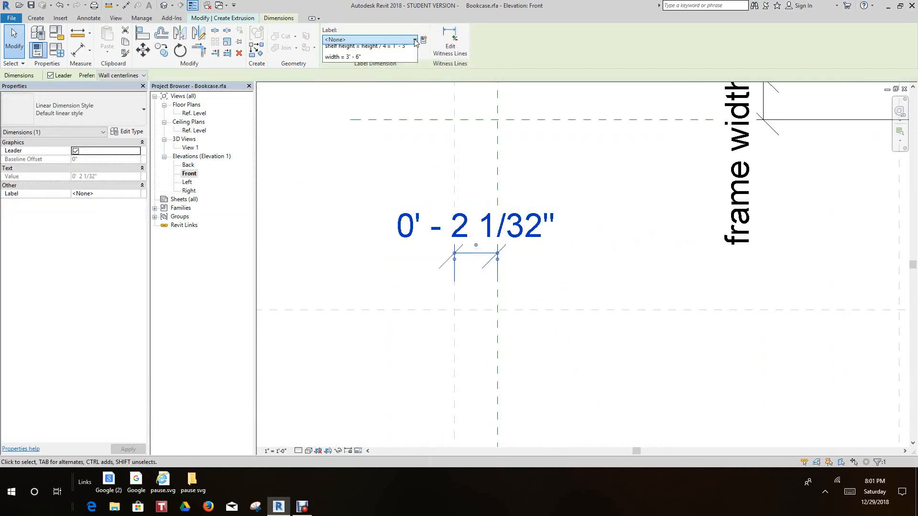
pyautogui.click(414, 40)
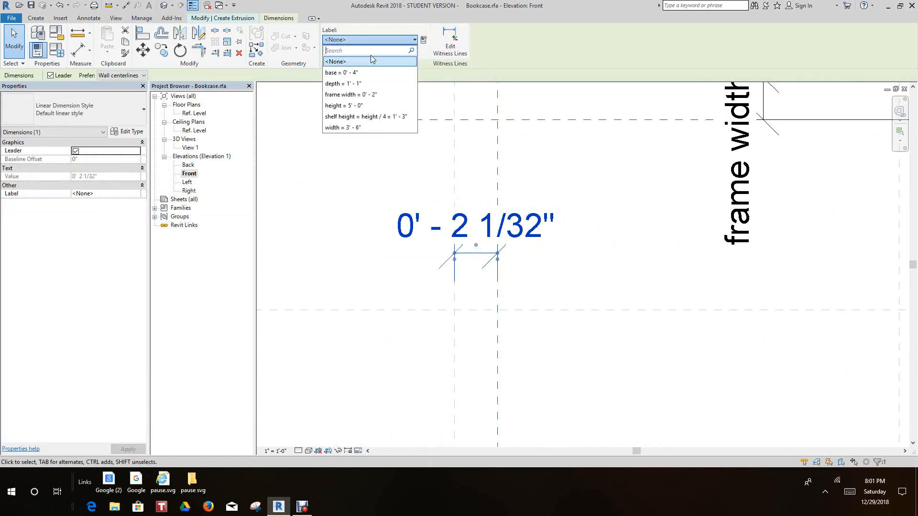
pyautogui.click(348, 95)
pyautogui.click(409, 280)
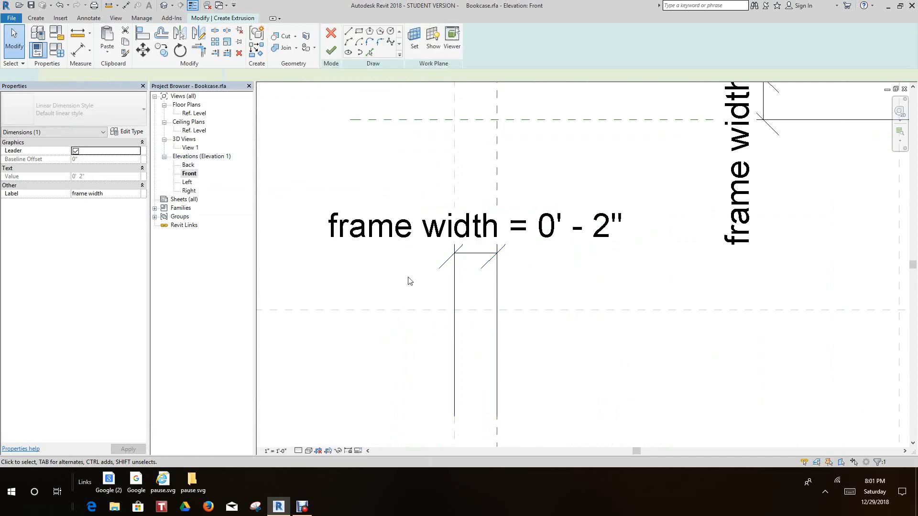
# Label the gap dimension beside the right width plane with the existing frame width parameter
pyautogui.scroll(-3, 410, 280)
pyautogui.moveTo(436, 260); pyautogui.dragTo(466, 295, button='middle')
pyautogui.scroll(4, 650, 241)
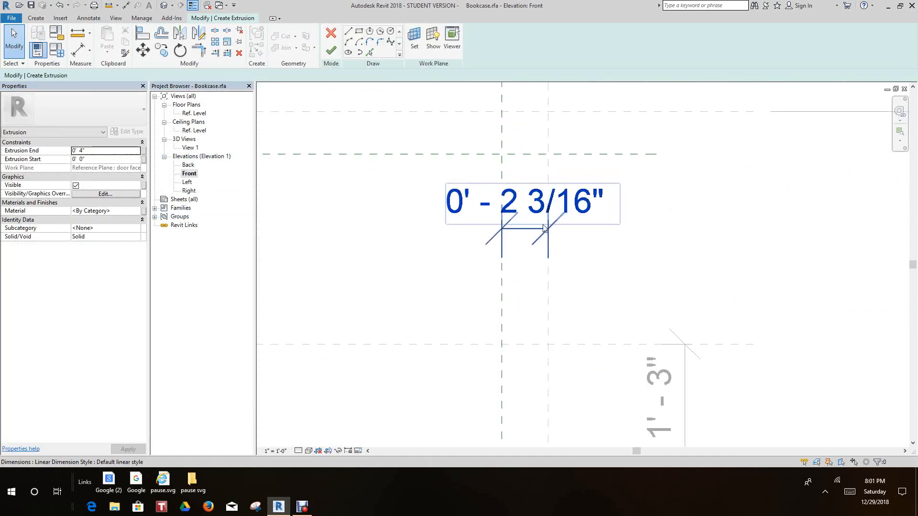
pyautogui.click(535, 229)
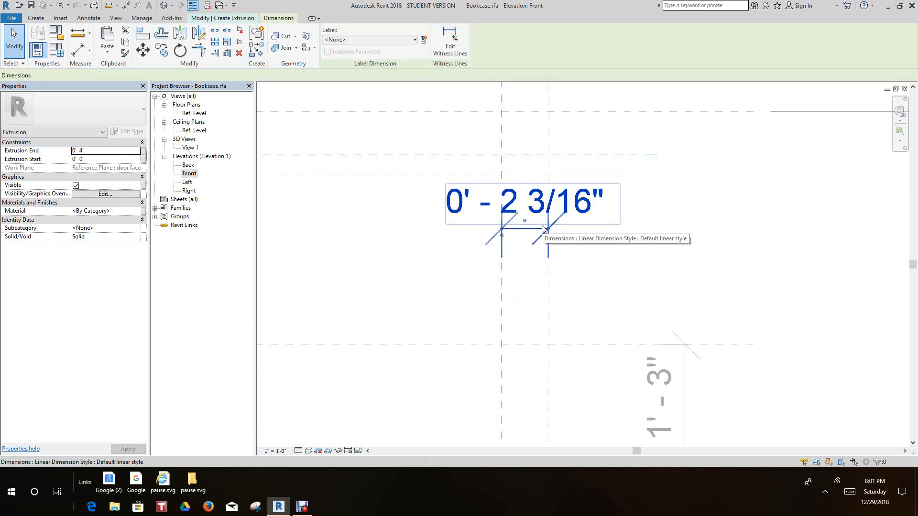
pyautogui.click(412, 40)
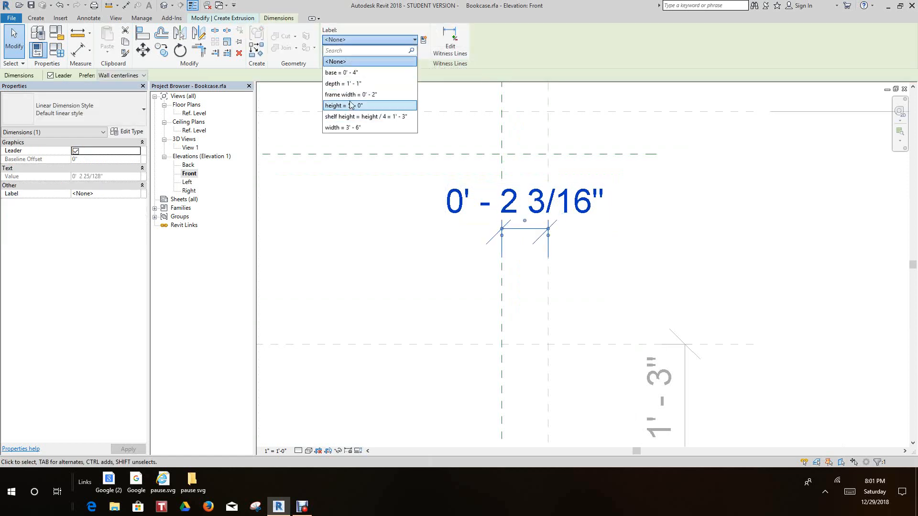
pyautogui.click(351, 95)
pyautogui.click(442, 299)
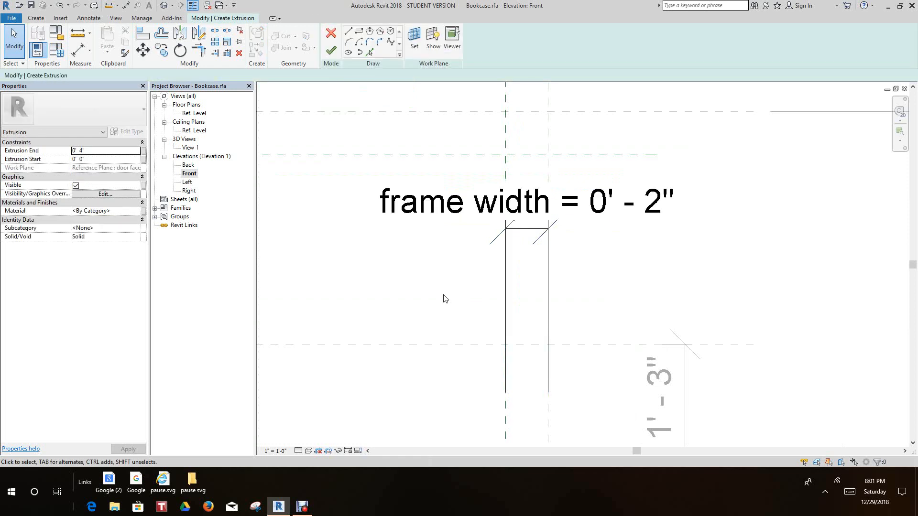
# Try to label the gap dimension above the base with the frame width parameter, removing the unsatisfied constraints
pyautogui.scroll(-4, 439, 303)
pyautogui.scroll(-3, 520, 212)
pyautogui.moveTo(518, 282); pyautogui.dragTo(516, 186, button='middle')
pyautogui.scroll(-1, 516, 187)
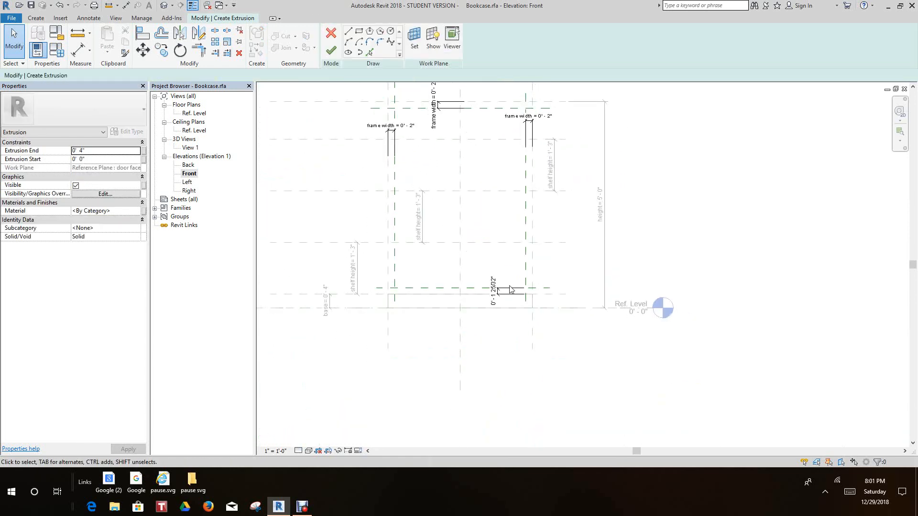
pyautogui.scroll(8, 510, 285)
pyautogui.click(477, 309)
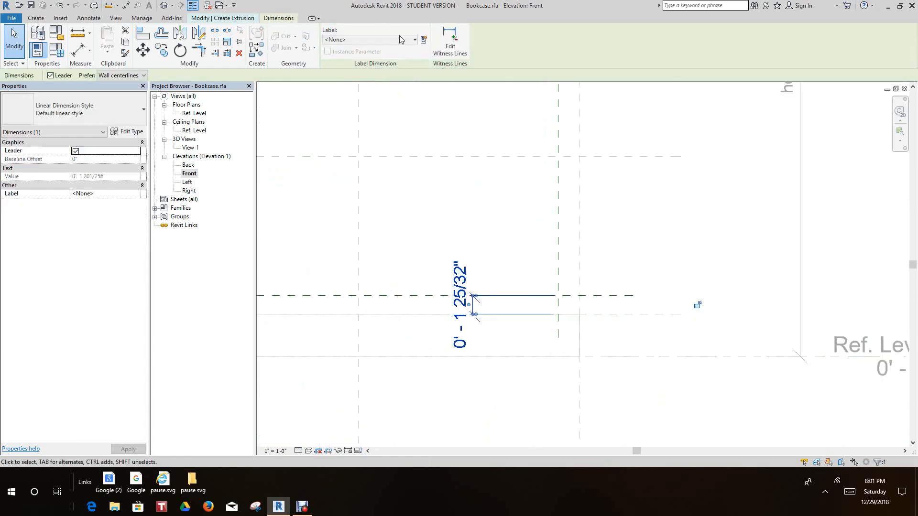
pyautogui.click(414, 40)
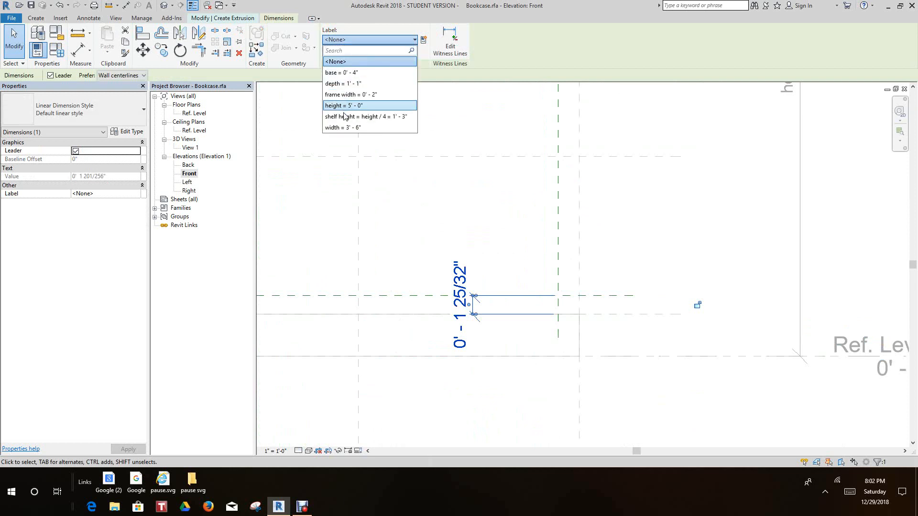
pyautogui.click(356, 95)
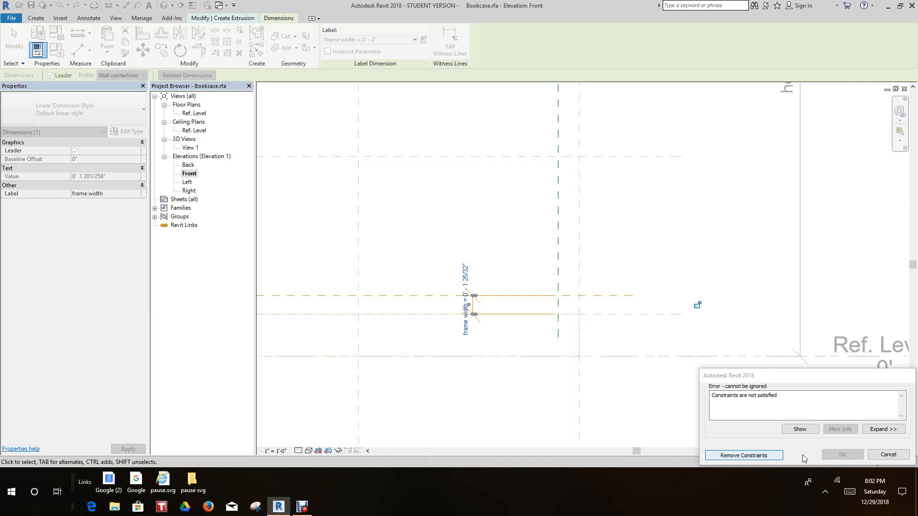
pyautogui.click(742, 454)
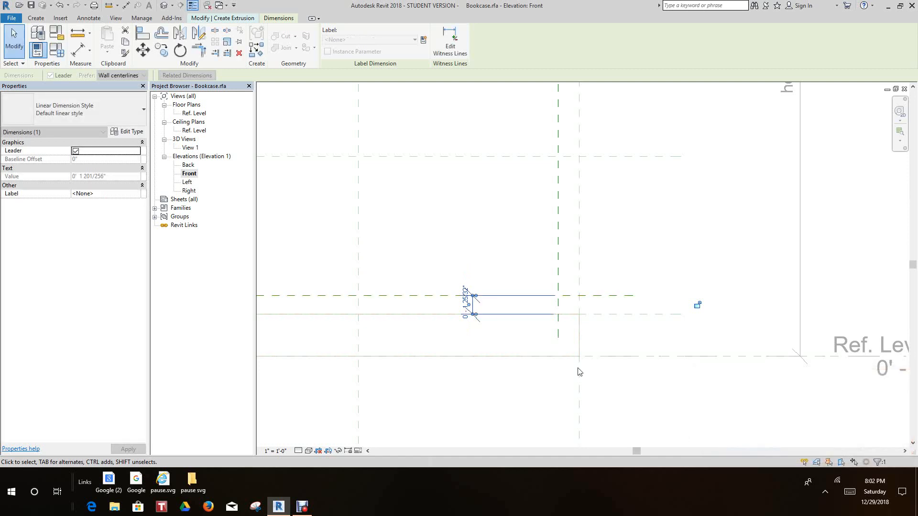
# Delete the gap dimension between the base extrusion's top edge and the horizontal reference plane above it
pyautogui.scroll(-3, 564, 272)
pyautogui.scroll(1, 403, 254)
pyautogui.scroll(-3, 477, 252)
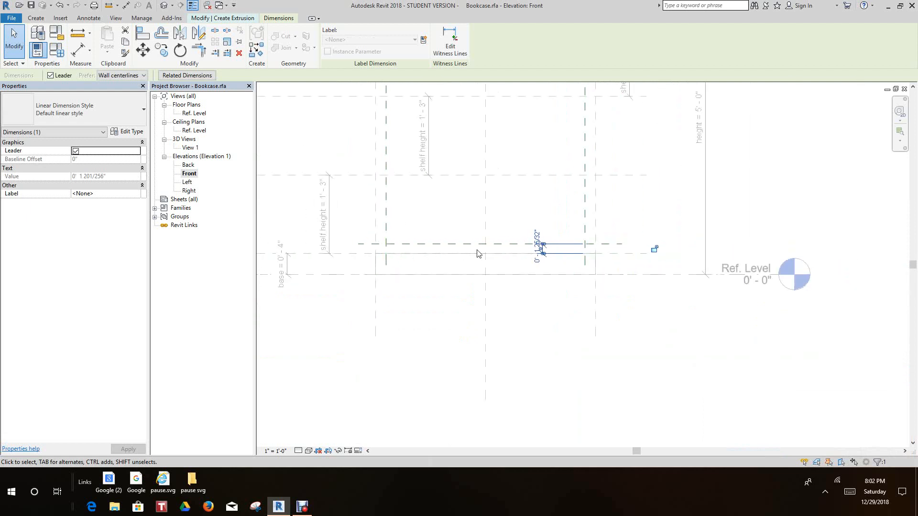
pyautogui.rightClick(559, 301)
pyautogui.click(583, 77)
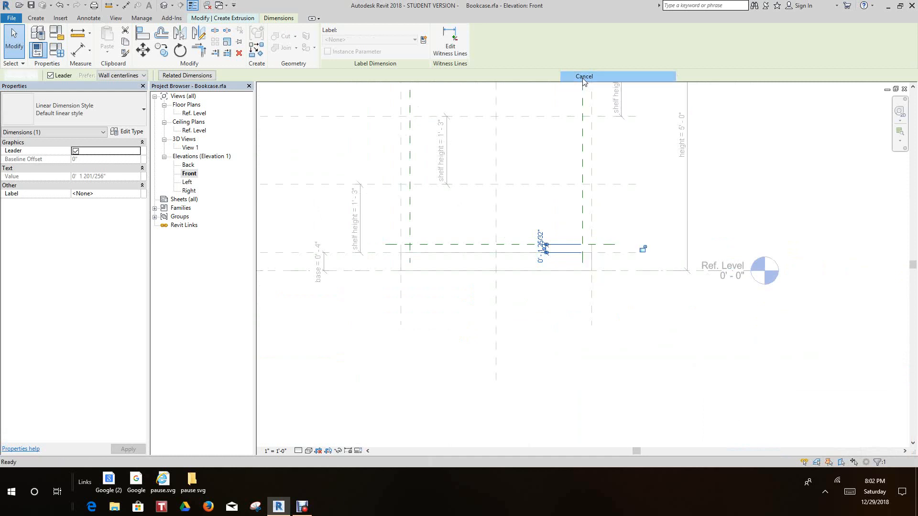
pyautogui.scroll(2, 540, 246)
pyautogui.click(541, 254)
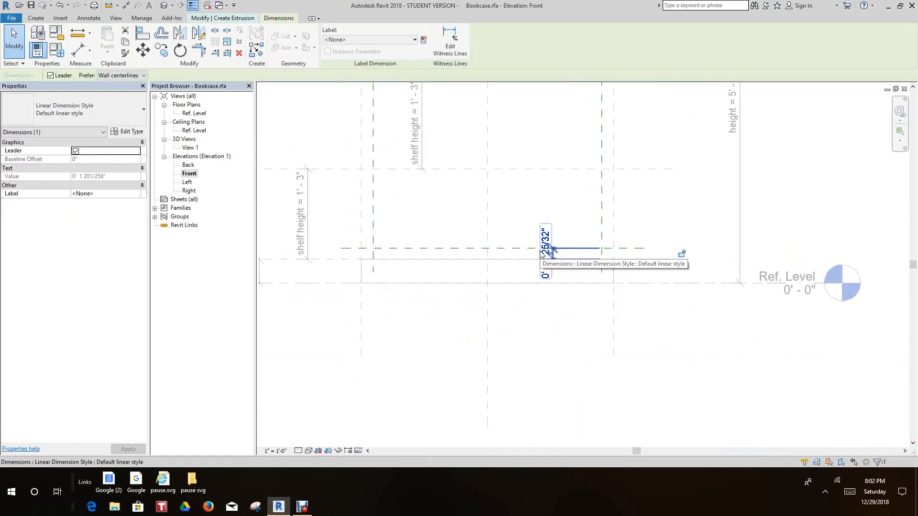
pyautogui.scroll(1, 547, 254)
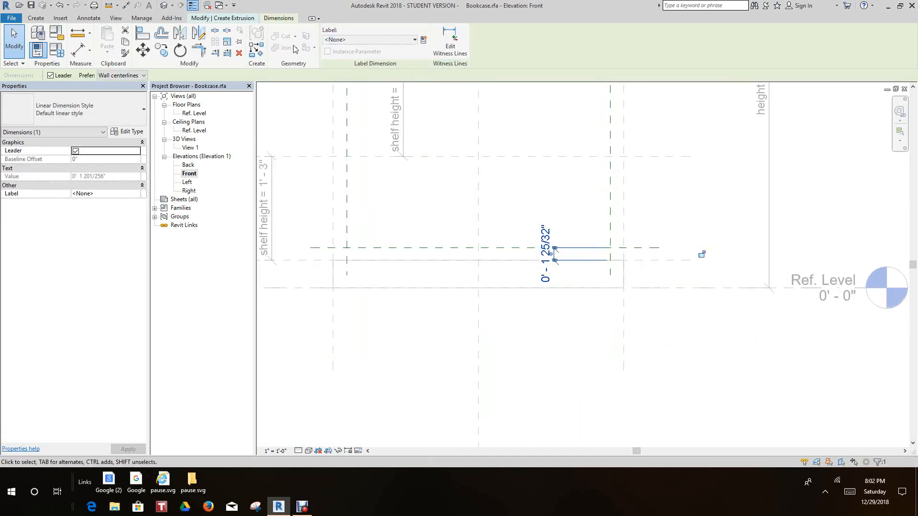
pyautogui.click(239, 52)
# Dimension the gap between the horizontal reference plane at the base's top and the frame plane just above it
pyautogui.scroll(-3, 483, 230)
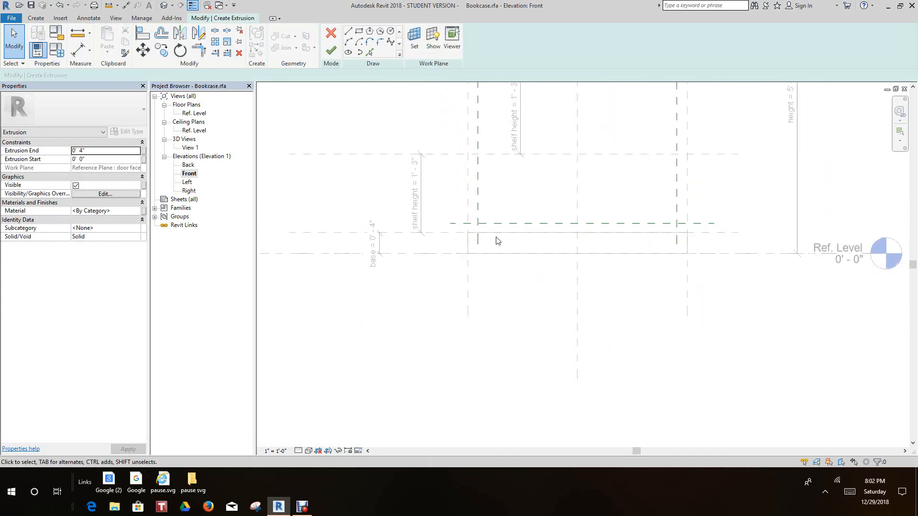
pyautogui.scroll(3, 481, 236)
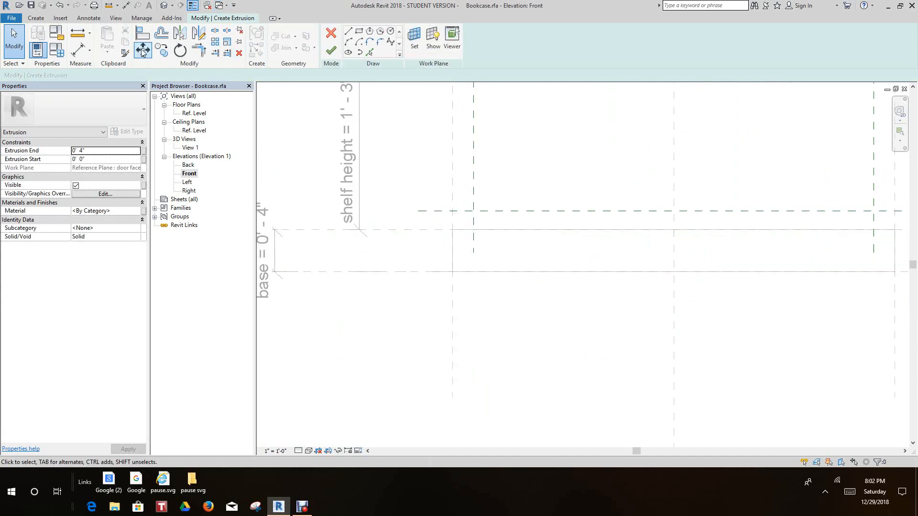
pyautogui.click(78, 50)
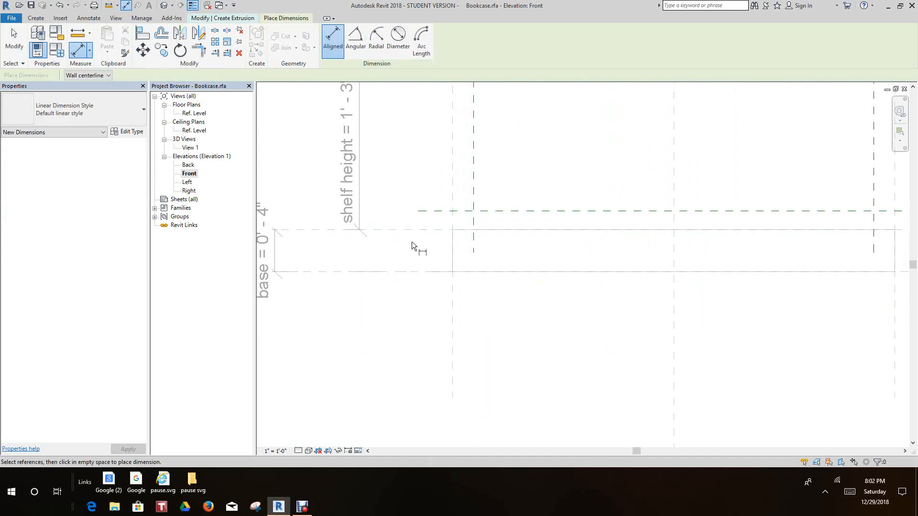
pyautogui.click(412, 229)
pyautogui.click(424, 211)
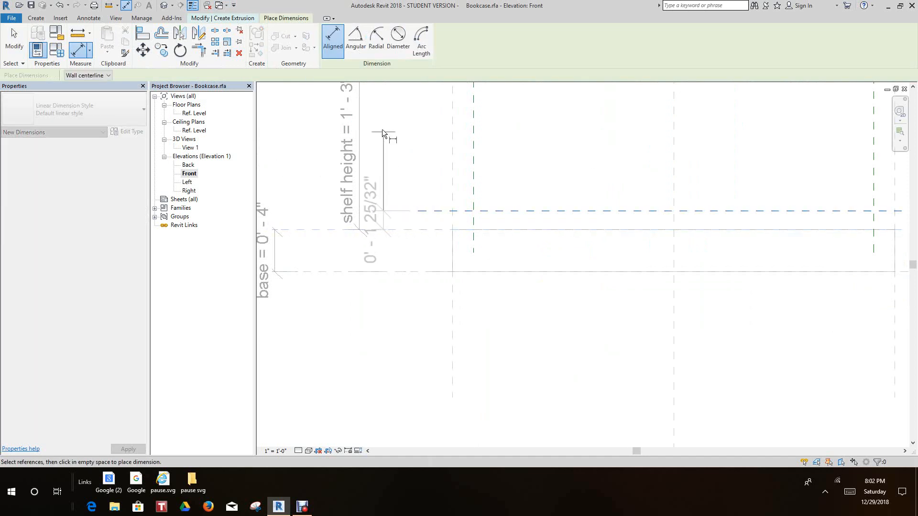
pyautogui.click(417, 127)
pyautogui.rightClick(411, 123)
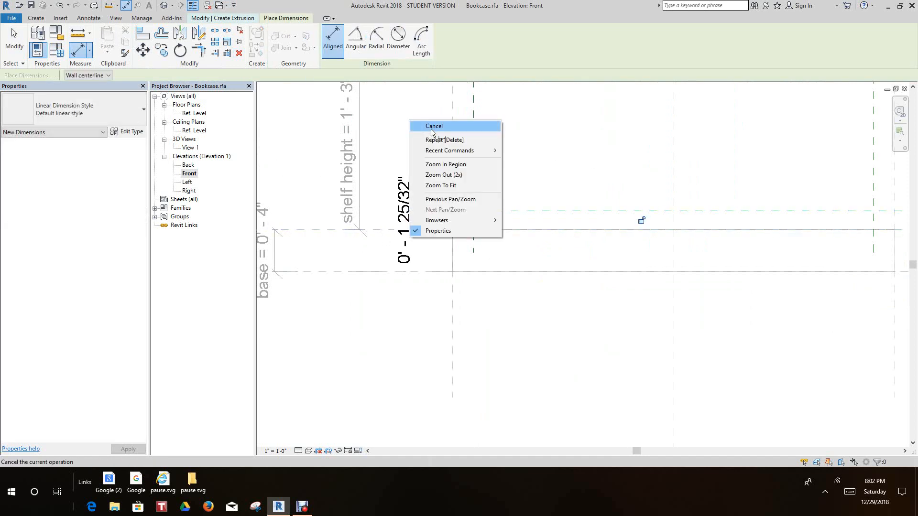
pyautogui.click(433, 126)
pyautogui.scroll(2, 430, 205)
pyautogui.rightClick(415, 178)
pyautogui.click(430, 180)
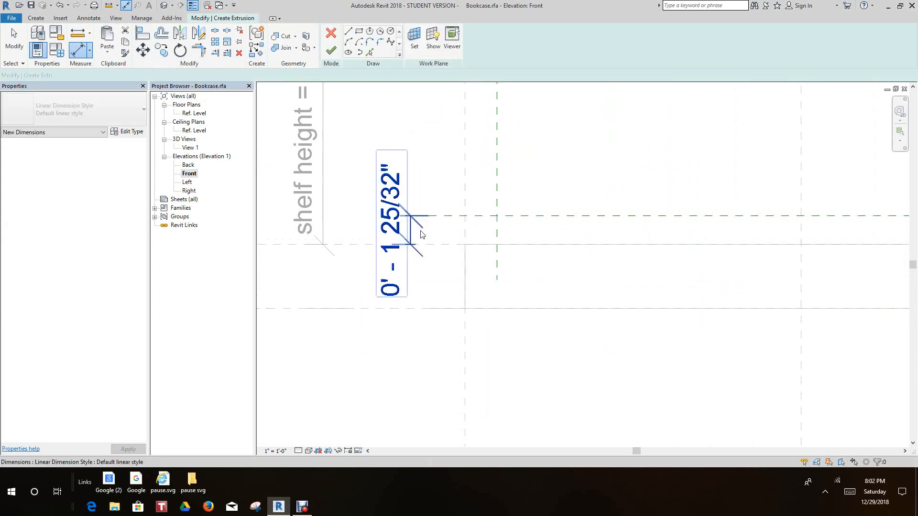
# Label the new gap dimension above the base with the existing frame width parameter
pyautogui.click(415, 235)
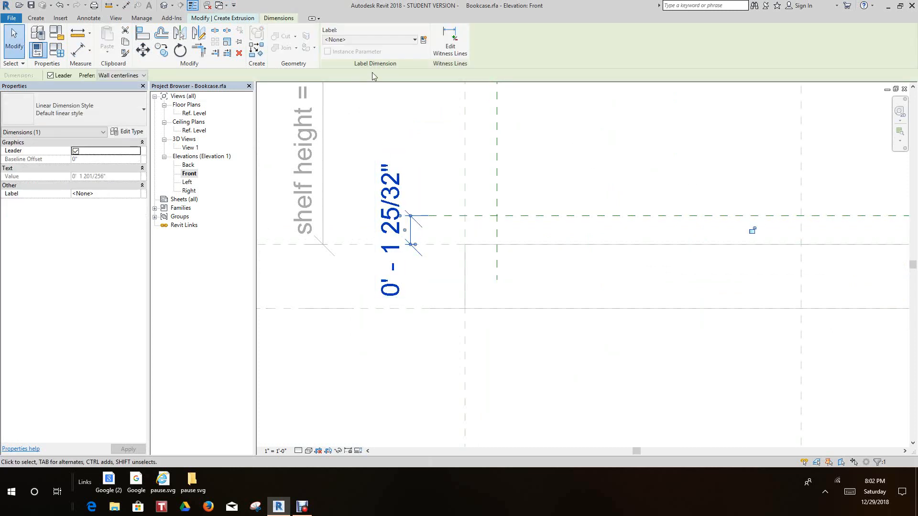
pyautogui.click(415, 39)
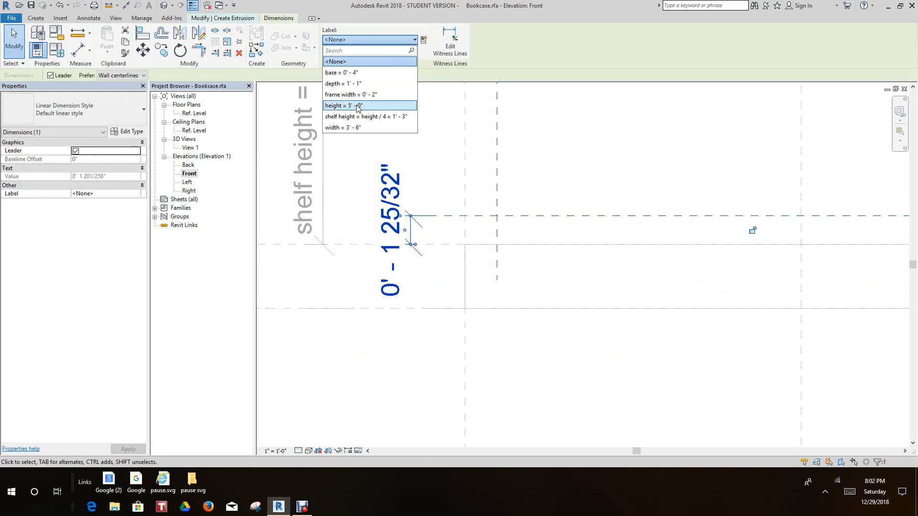
pyautogui.click(351, 94)
pyautogui.click(459, 392)
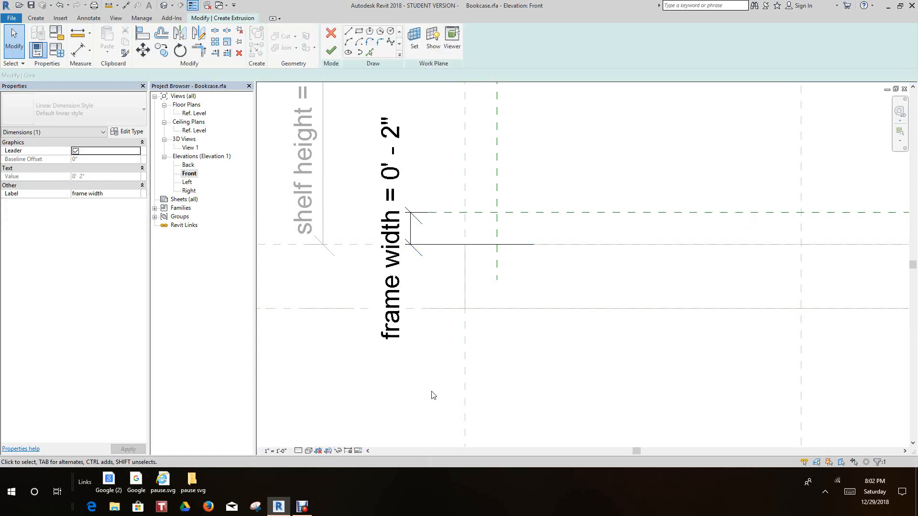
# Examine the frame width dimensions on all four sides of the bookcase in the front elevation
pyautogui.scroll(-4, 433, 390)
pyautogui.moveTo(497, 389); pyautogui.dragTo(444, 314, button='middle')
pyautogui.scroll(-4, 483, 373)
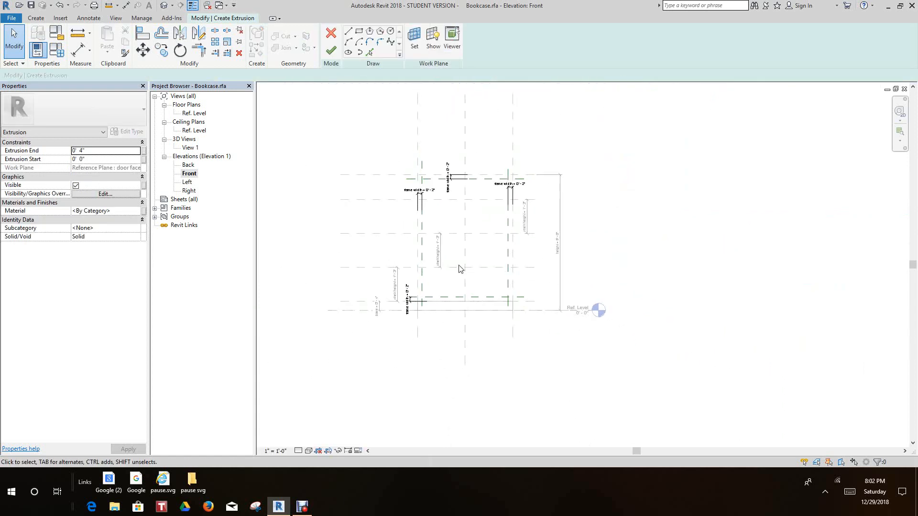
pyautogui.scroll(5, 451, 214)
pyautogui.moveTo(450, 207)
pyautogui.mouseDown(button='middle')
pyautogui.moveTo(452, 223)
pyautogui.moveTo(440, 192)
pyautogui.mouseUp(button='middle')
pyautogui.scroll(-4, 457, 261)
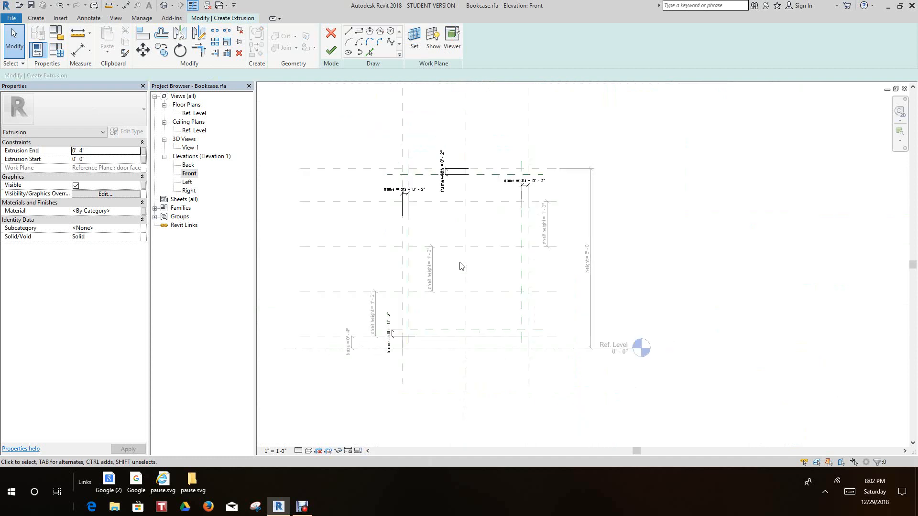
pyautogui.moveTo(468, 268); pyautogui.dragTo(481, 291, button='middle')
pyautogui.scroll(1, 481, 291)
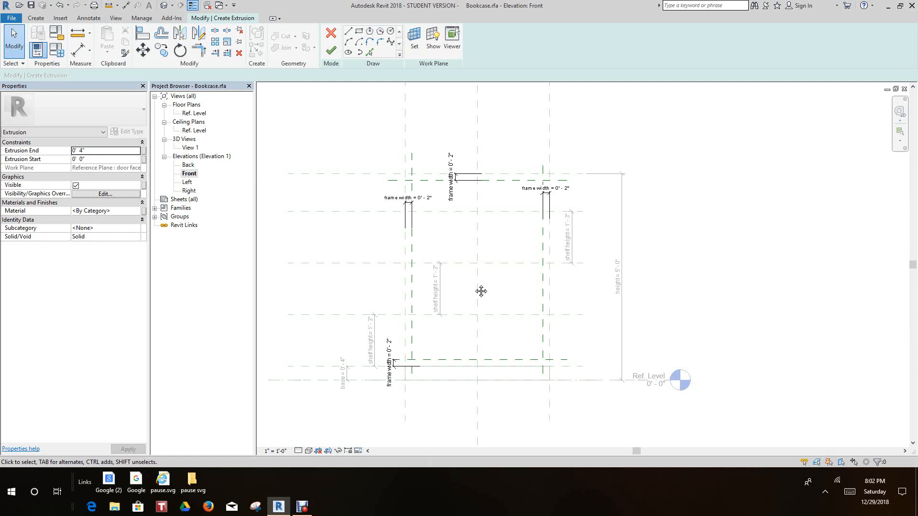
# Sketch the frame's outer rectangle between the two outer width planes, from the height plane down to the base's top plane
pyautogui.click(36, 19)
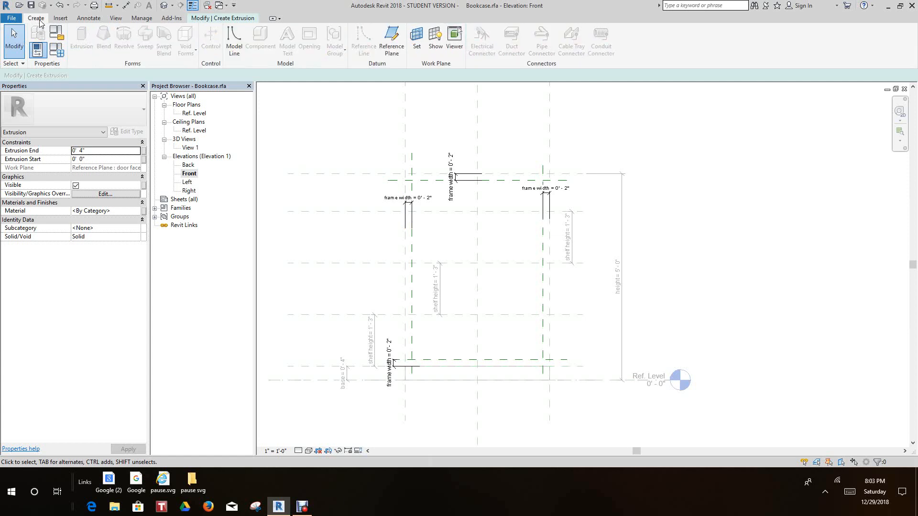
pyautogui.click(206, 20)
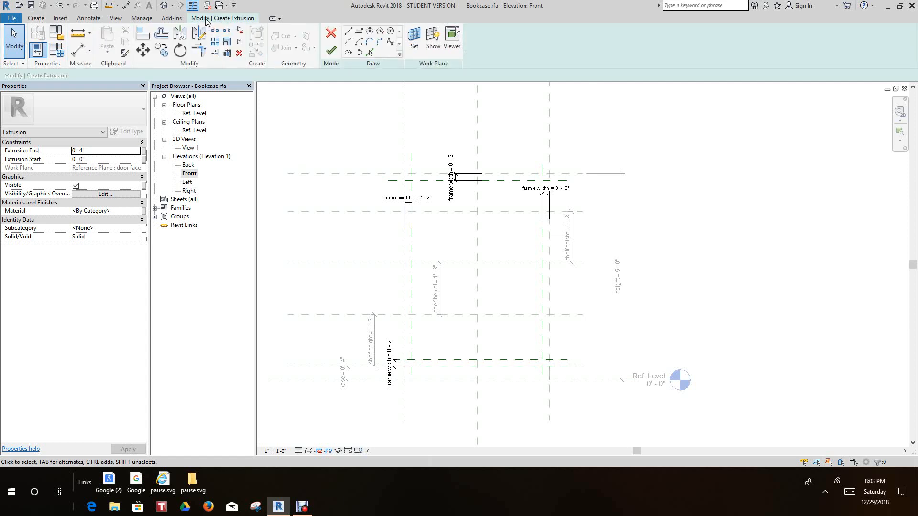
pyautogui.click(359, 33)
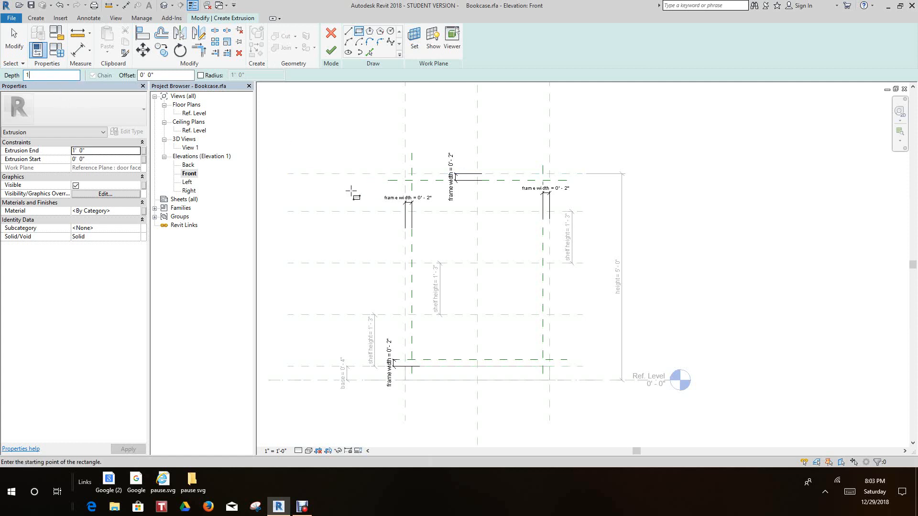
pyautogui.scroll(1, 366, 191)
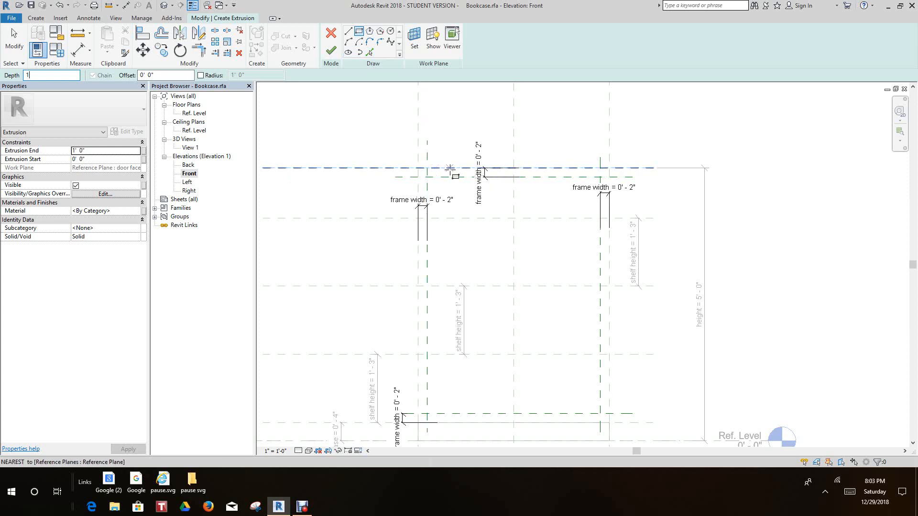
pyautogui.scroll(3, 433, 171)
pyautogui.click(401, 165)
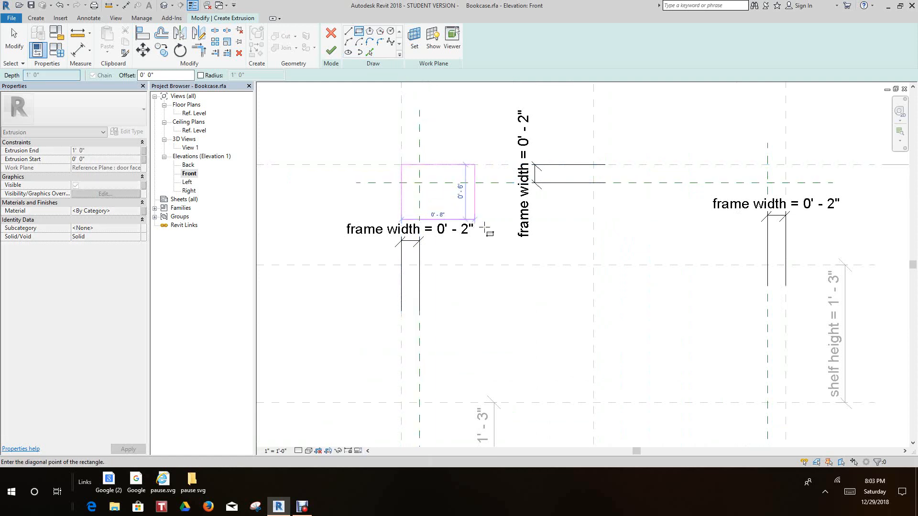
pyautogui.scroll(-5, 553, 255)
pyautogui.moveTo(641, 297); pyautogui.dragTo(506, 187, button='middle')
pyautogui.scroll(-1, 506, 187)
pyautogui.scroll(4, 508, 281)
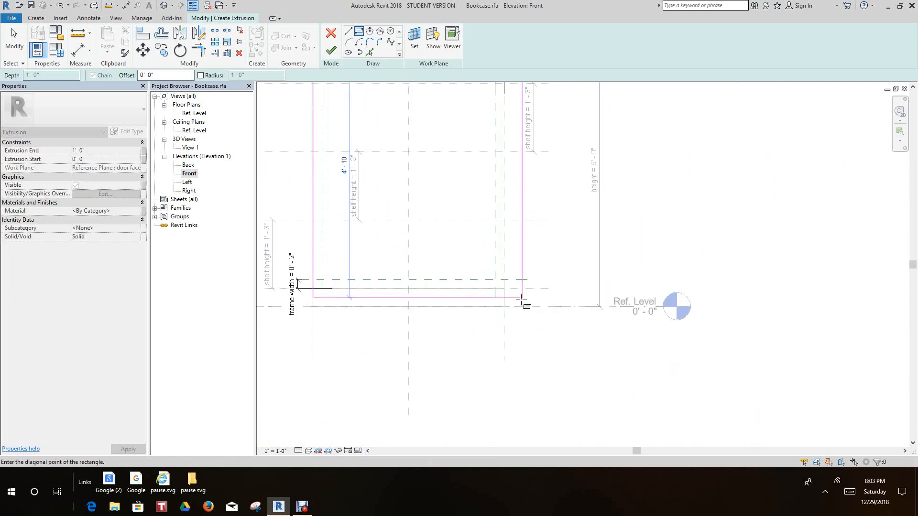
pyautogui.scroll(3, 519, 298)
pyautogui.click(494, 282)
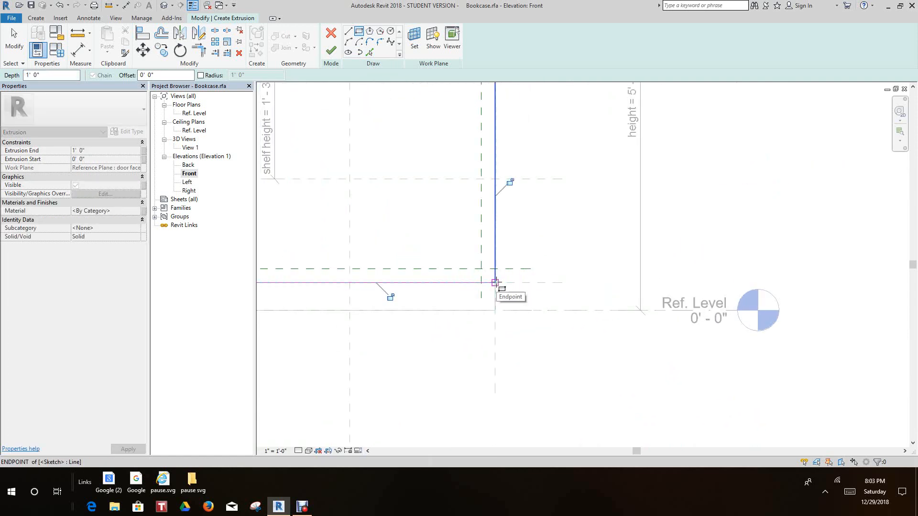
# Lock all four sides of the outer rectangle to their reference planes
pyautogui.click(509, 183)
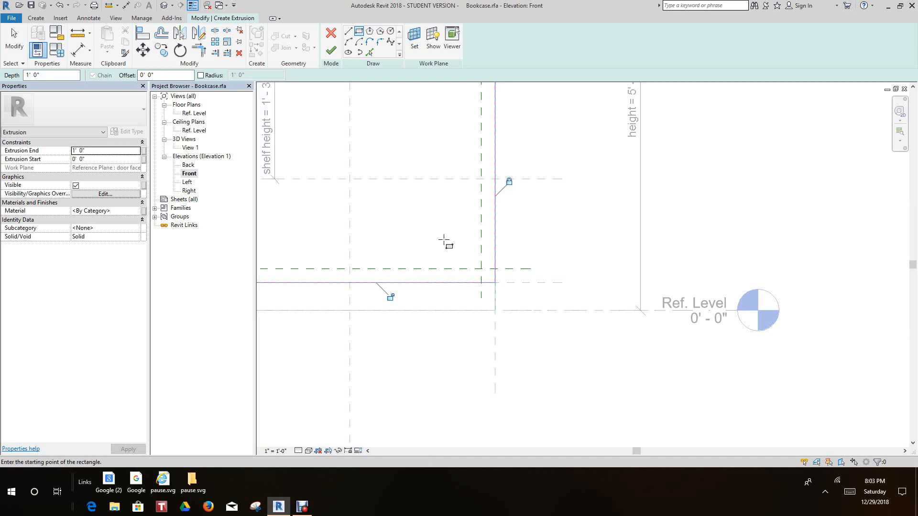
pyautogui.scroll(-1, 445, 242)
pyautogui.click(399, 291)
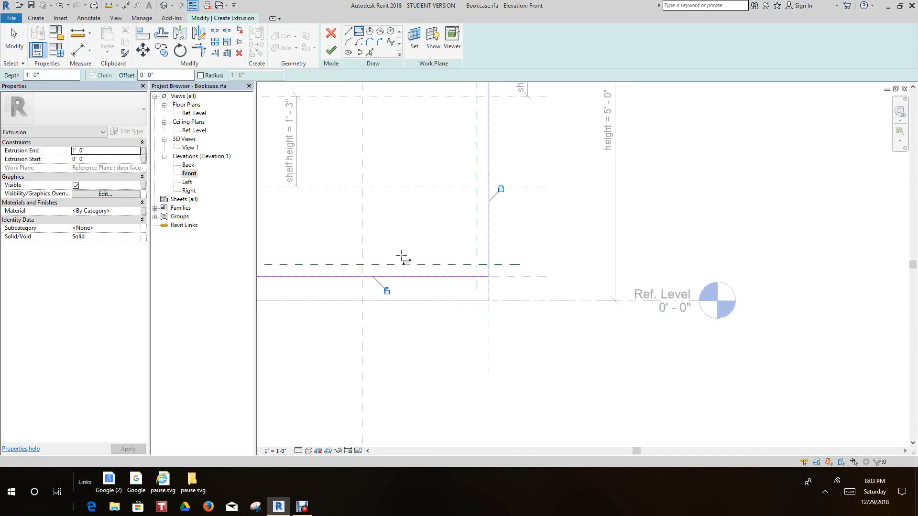
pyautogui.scroll(-2, 467, 273)
pyautogui.scroll(1, 393, 233)
pyautogui.scroll(2, 393, 232)
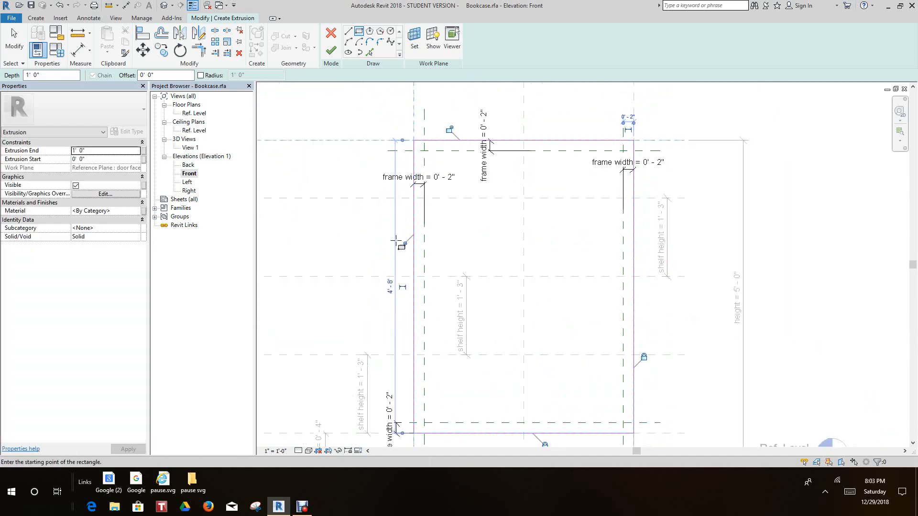
pyautogui.scroll(1, 425, 136)
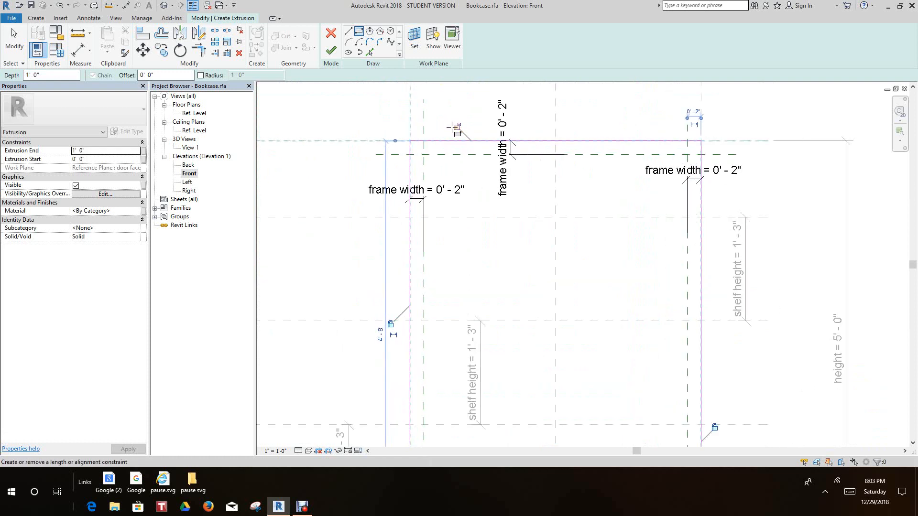
pyautogui.click(456, 127)
pyautogui.scroll(-3, 506, 198)
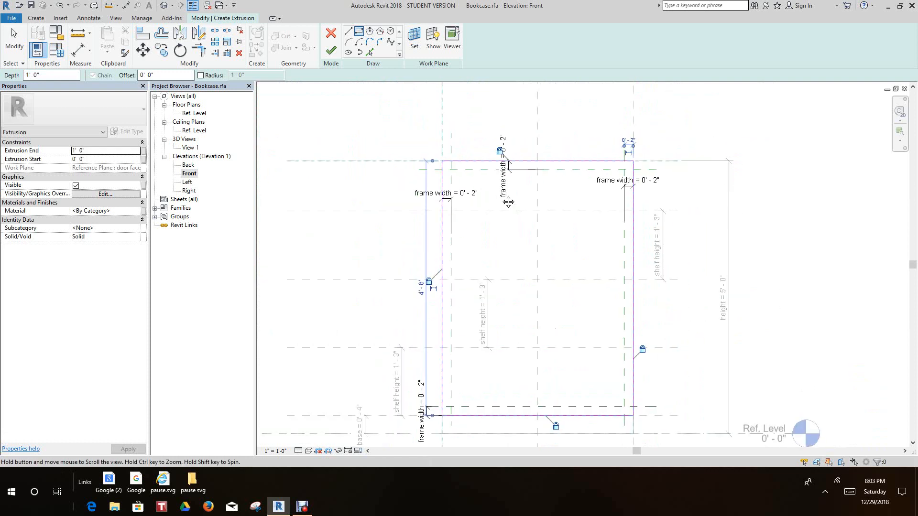
# Sketch the frame's inner rectangle between opposite corner intersections of the four frame width reference planes
pyautogui.moveTo(508, 199); pyautogui.dragTo(479, 159, button='middle')
pyautogui.scroll(-1, 442, 146)
pyautogui.scroll(3, 443, 146)
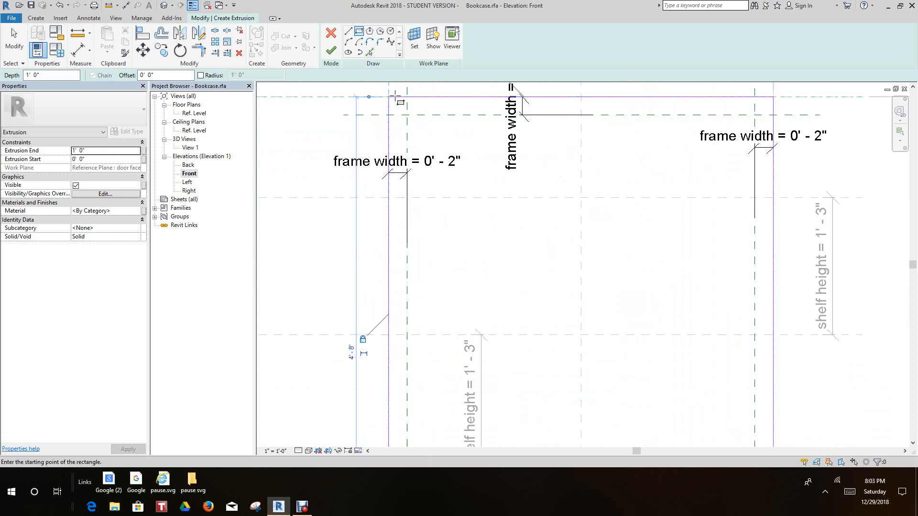
pyautogui.click(405, 116)
pyautogui.scroll(-3, 475, 215)
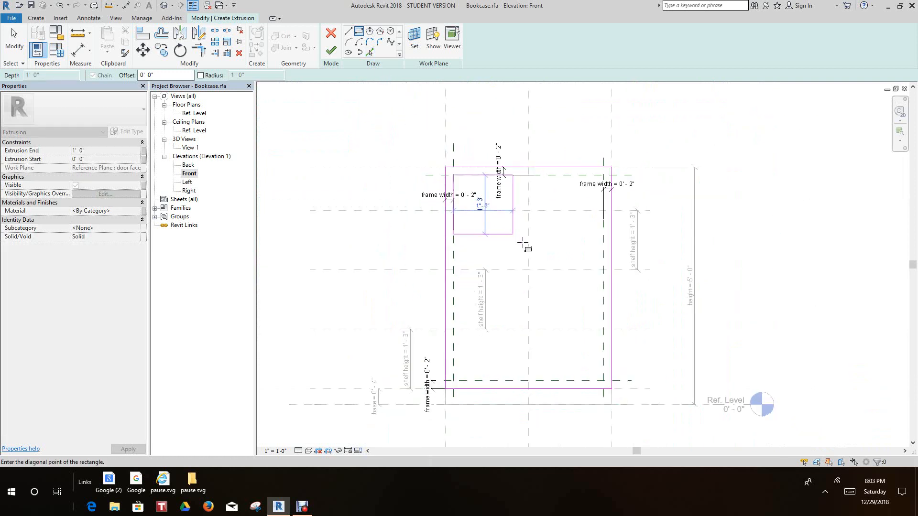
pyautogui.scroll(-2, 524, 246)
pyautogui.moveTo(524, 246); pyautogui.dragTo(473, 202, button='middle')
pyautogui.scroll(4, 522, 293)
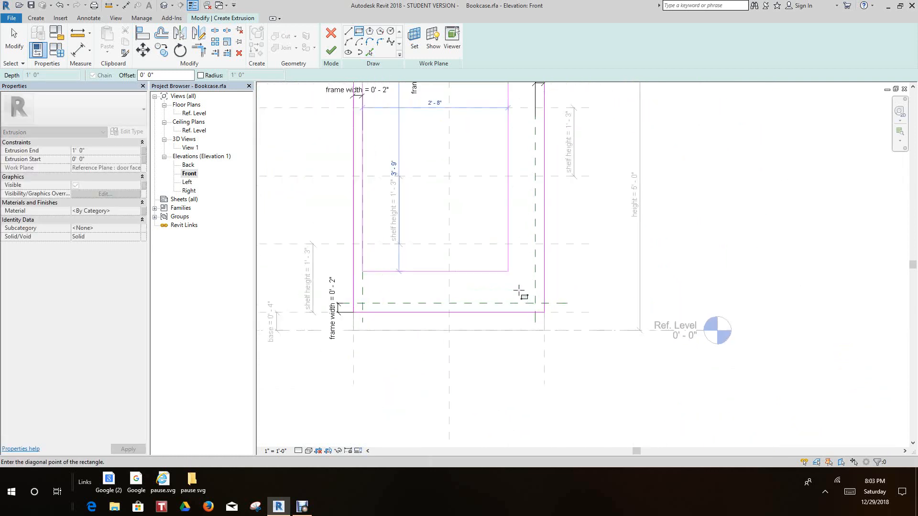
pyautogui.click(540, 305)
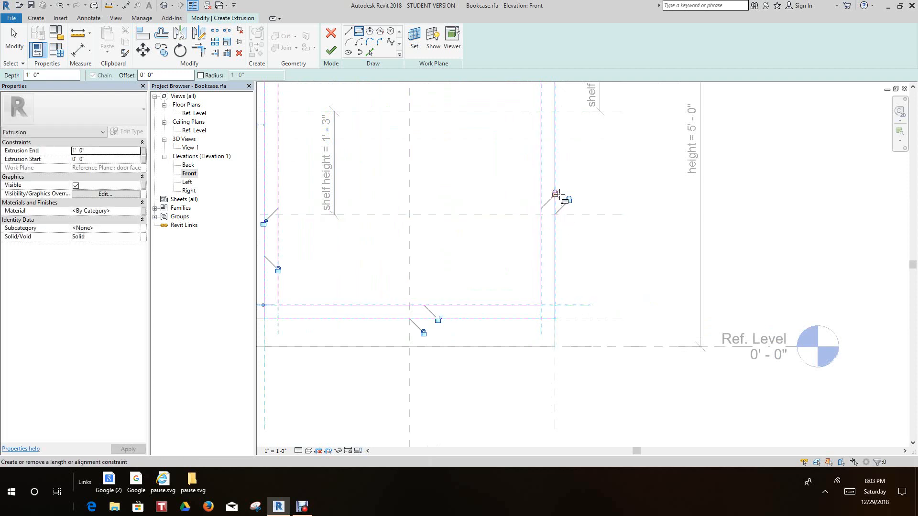
# Lock all four sides of the inner rectangle to the frame width reference planes
pyautogui.click(556, 194)
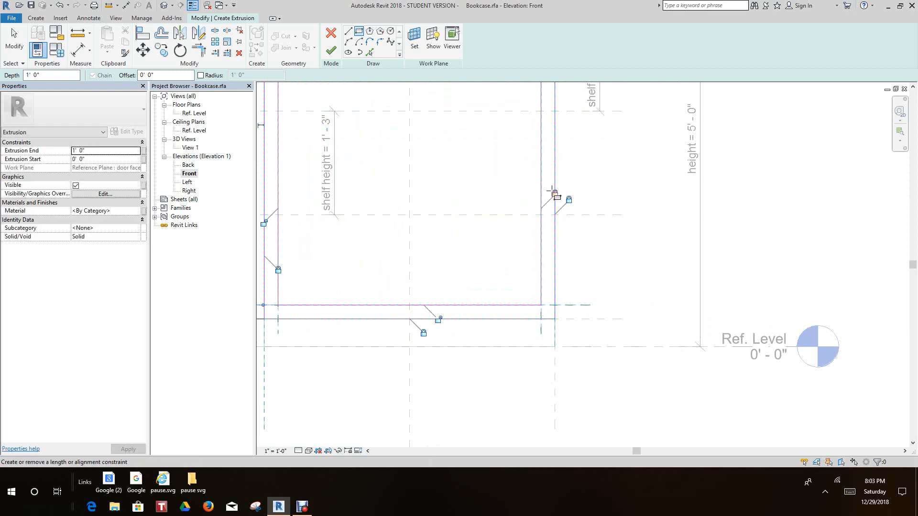
pyautogui.click(438, 321)
pyautogui.scroll(-4, 417, 278)
pyautogui.moveTo(435, 300); pyautogui.dragTo(499, 348, button='middle')
pyautogui.scroll(5, 411, 316)
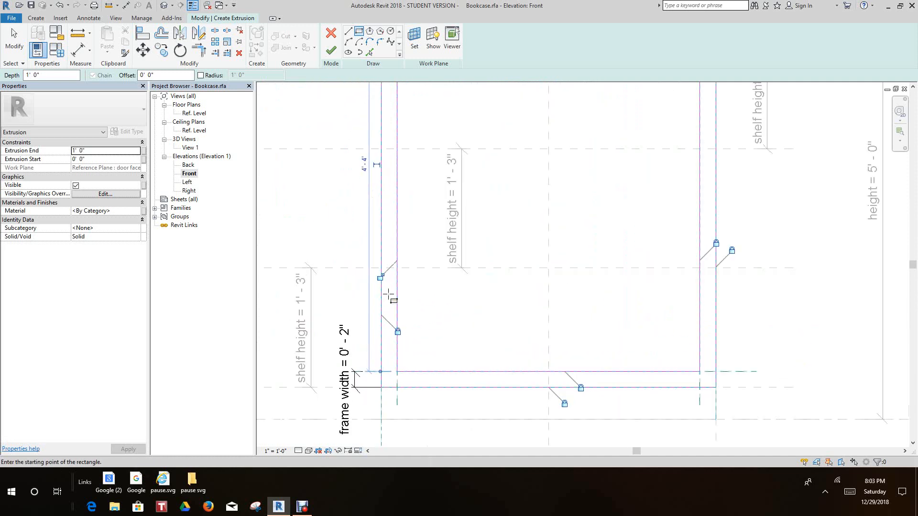
pyautogui.click(380, 276)
pyautogui.scroll(-3, 381, 278)
pyautogui.moveTo(381, 277); pyautogui.dragTo(393, 398, button='middle')
pyautogui.scroll(2, 400, 240)
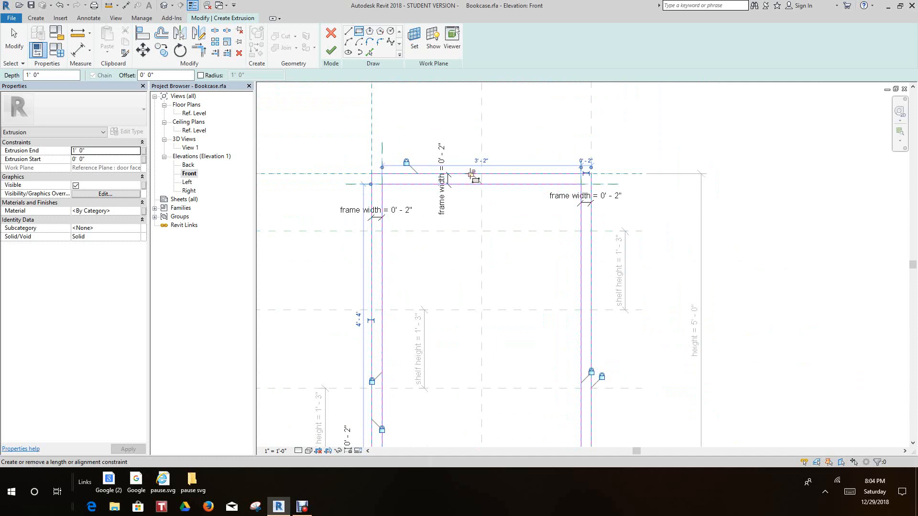
pyautogui.click(471, 173)
# Finish the frame sketch to create the front frame extrusion with a depth of 1' 0"
pyautogui.scroll(-1, 513, 242)
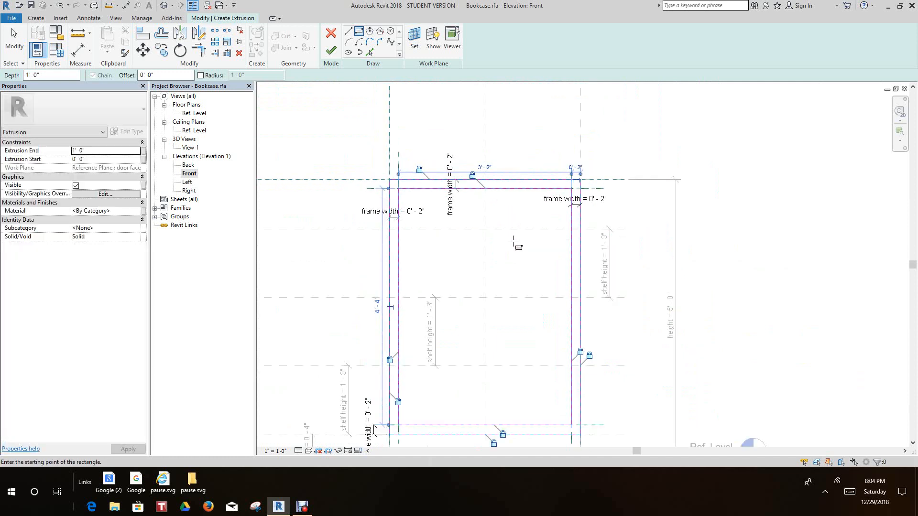
pyautogui.scroll(-1, 513, 241)
pyautogui.moveTo(513, 242); pyautogui.dragTo(480, 168, button='middle')
pyautogui.scroll(1, 475, 345)
pyautogui.moveTo(480, 346); pyautogui.dragTo(484, 373, button='middle')
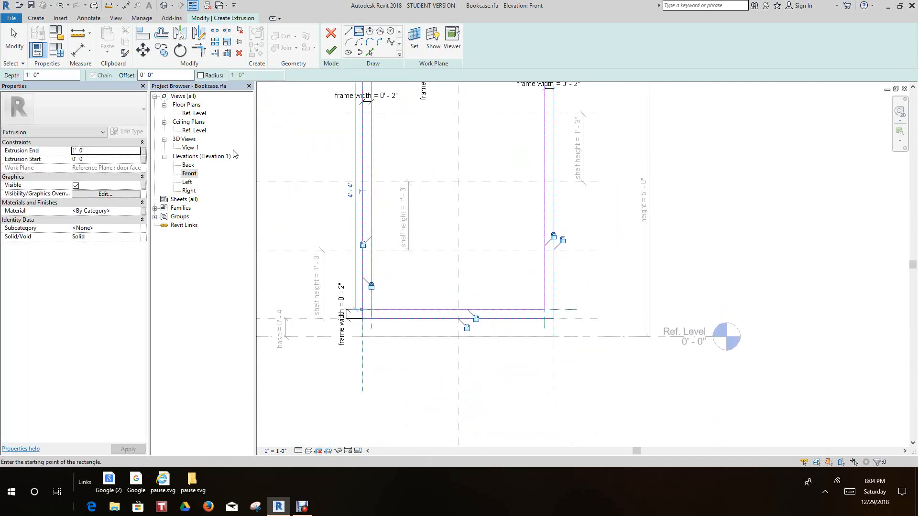
pyautogui.click(330, 50)
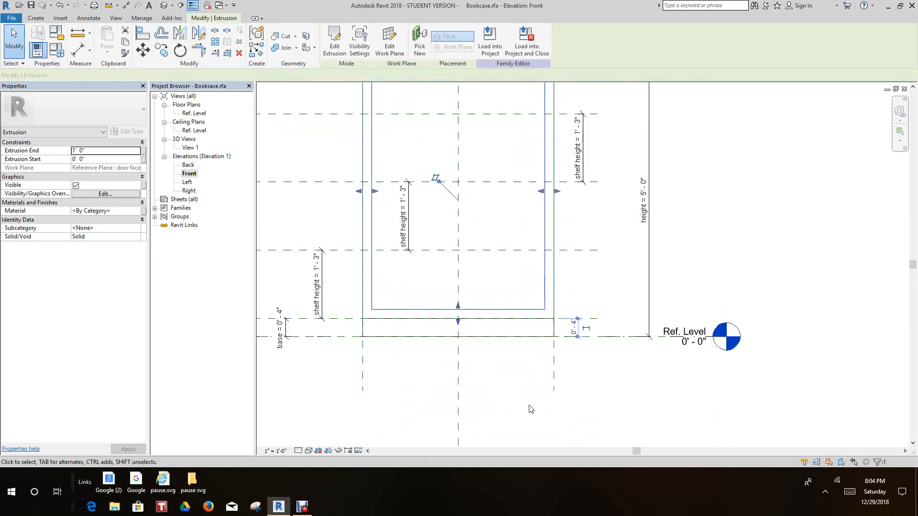
pyautogui.scroll(-2, 530, 437)
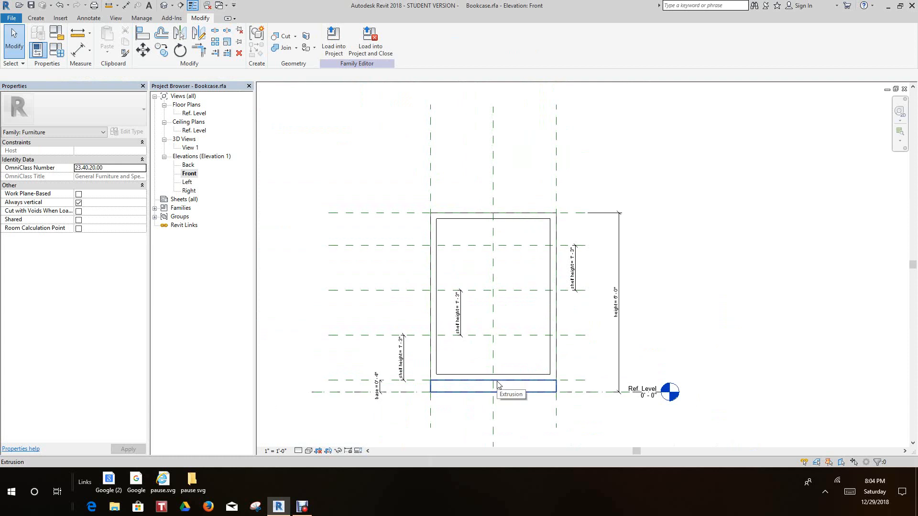
pyautogui.scroll(2, 497, 385)
pyautogui.moveTo(453, 336); pyautogui.dragTo(385, 261, button='middle')
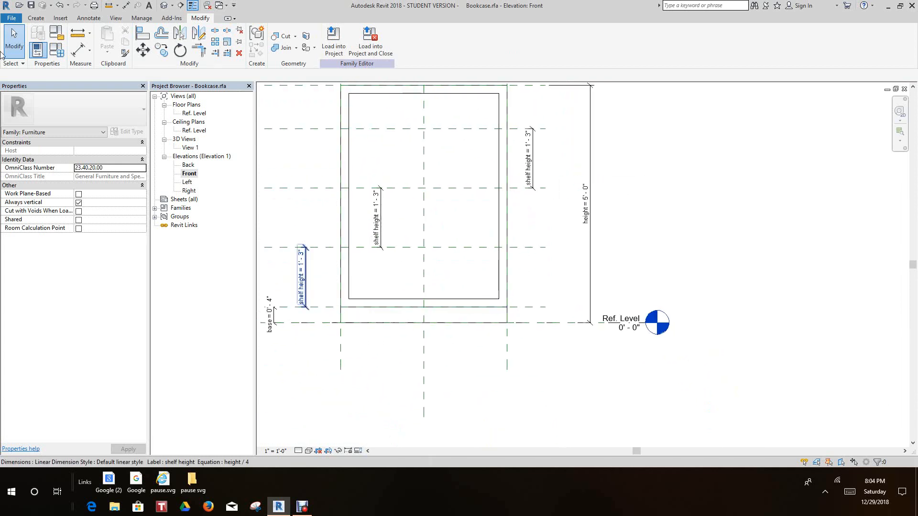
# Start a new extrusion and add reference planes offset 1" above and below the top shelf's reference plane
pyautogui.click(42, 18)
pyautogui.click(85, 42)
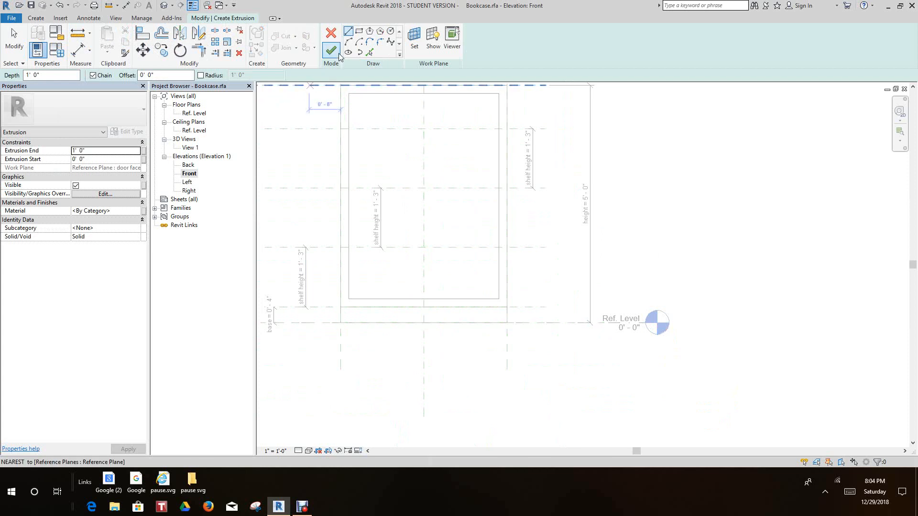
pyautogui.click(35, 17)
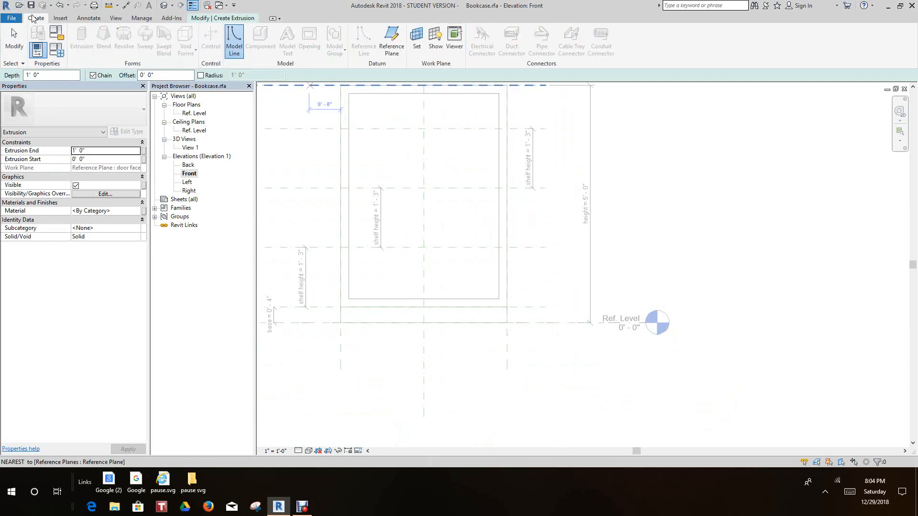
pyautogui.click(391, 39)
pyautogui.scroll(5, 403, 196)
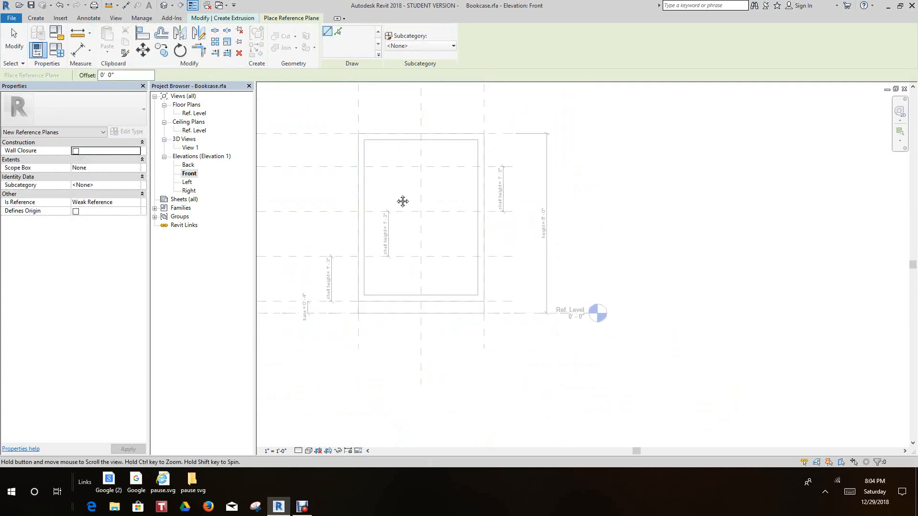
pyautogui.scroll(-1, 360, 170)
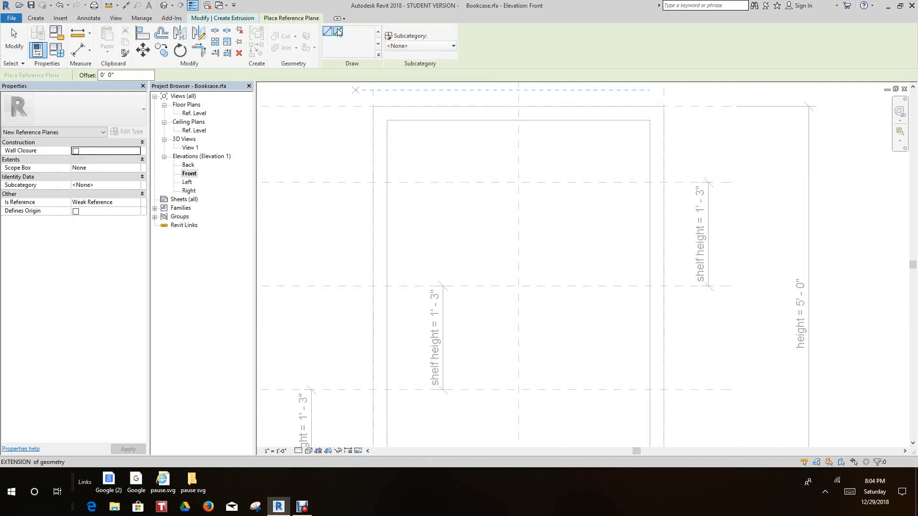
pyautogui.click(337, 32)
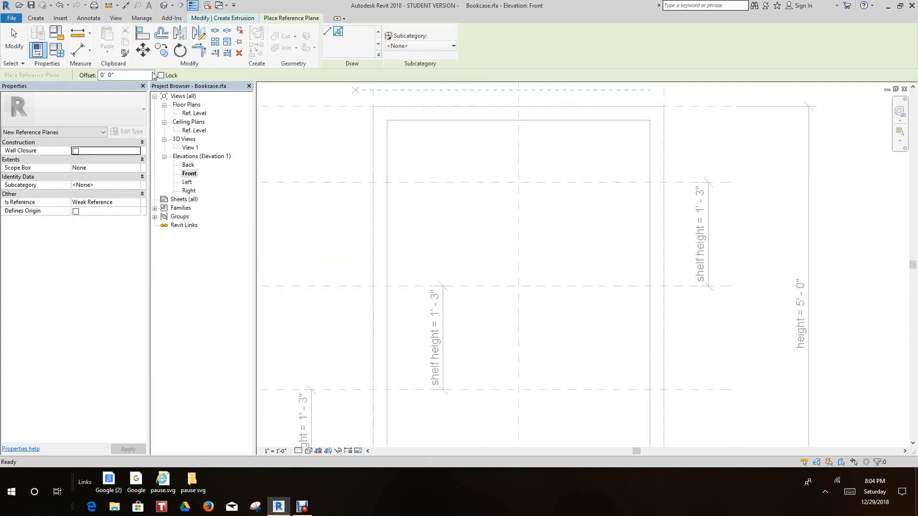
pyautogui.doubleClick(109, 75)
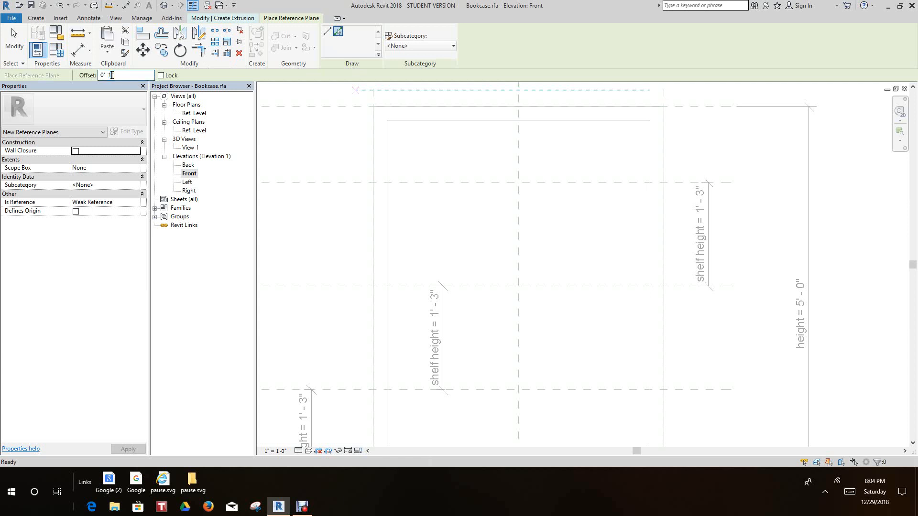
pyautogui.write('1')
pyautogui.scroll(3, 441, 180)
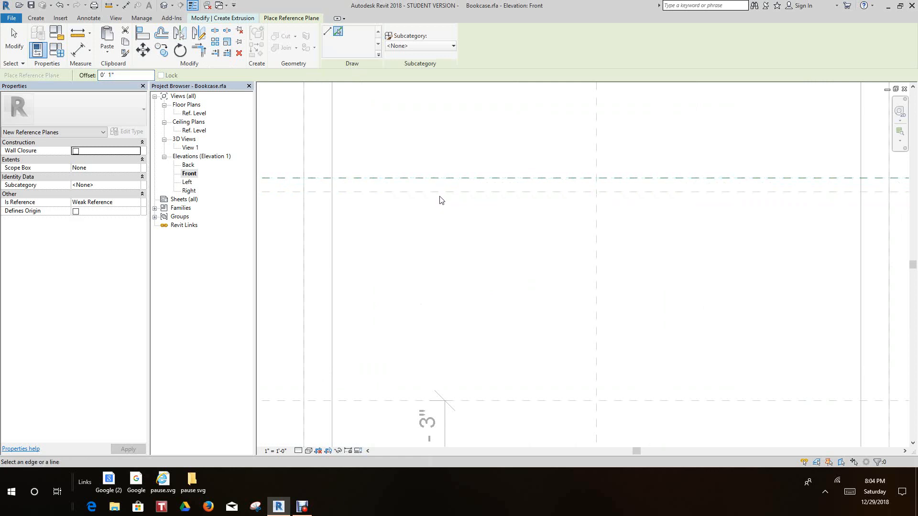
pyautogui.click(440, 195)
# Add reference planes offset 1" above and below both the middle and the lowest shelf reference planes
pyautogui.scroll(-2, 495, 330)
pyautogui.moveTo(497, 333); pyautogui.dragTo(428, 164, button='middle')
pyautogui.scroll(1, 461, 231)
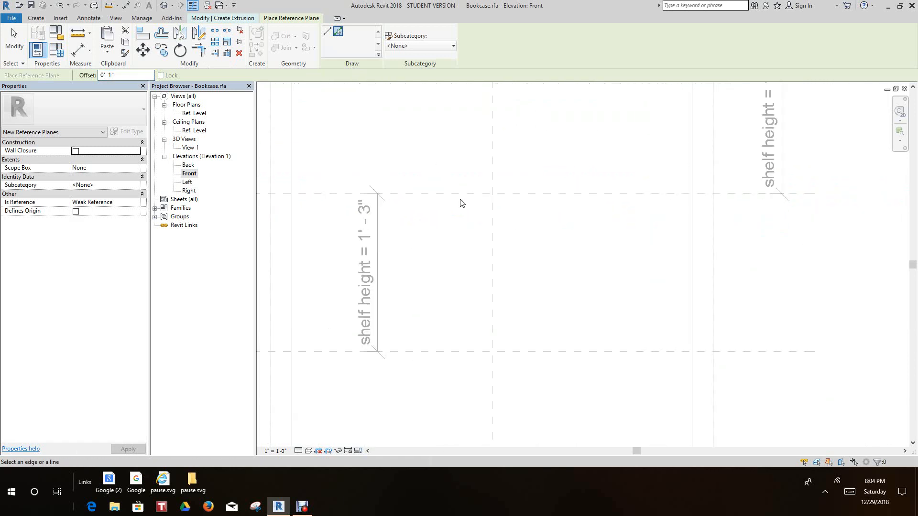
pyautogui.click(462, 198)
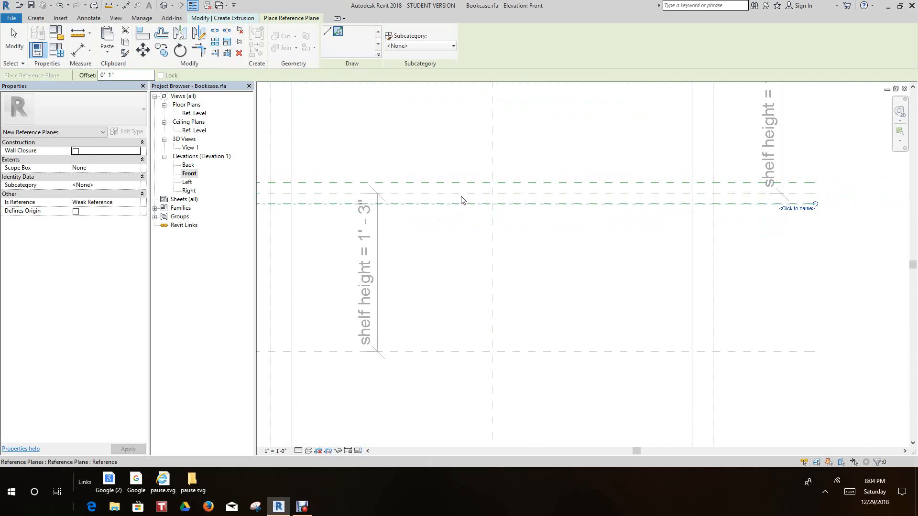
pyautogui.scroll(-3, 479, 258)
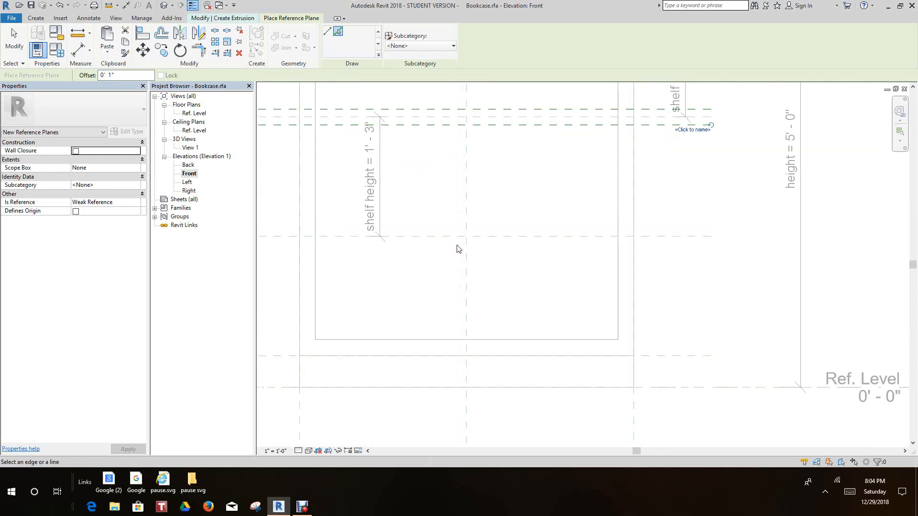
pyautogui.click(448, 238)
pyautogui.scroll(-5, 433, 205)
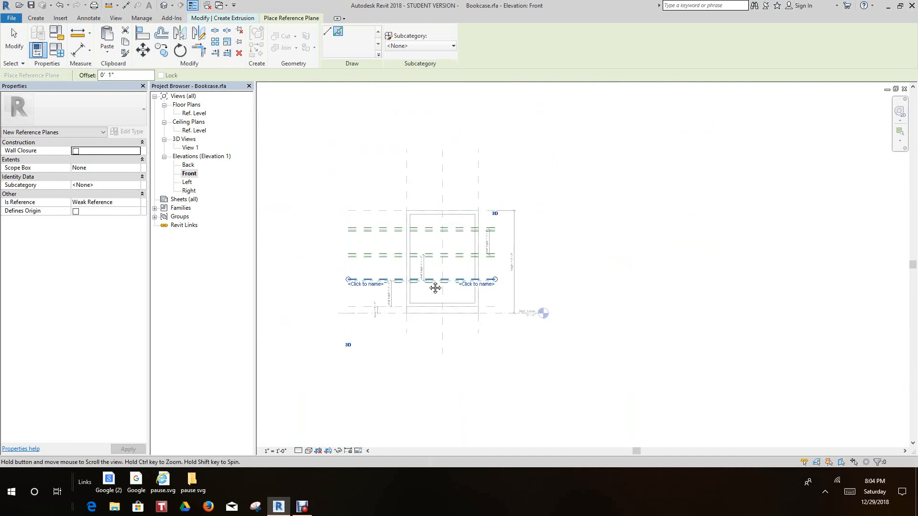
pyautogui.scroll(3, 420, 247)
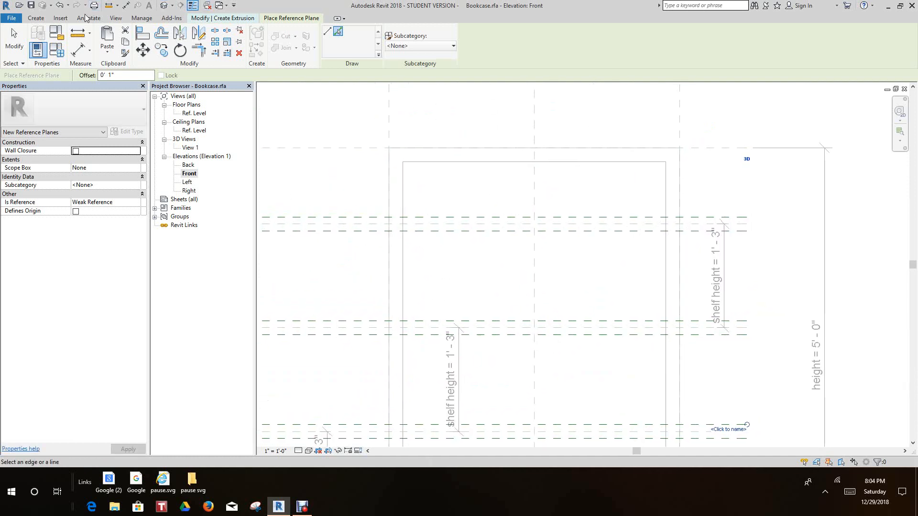
# Dimension the top shelf's three reference planes in one aligned string and make the spacing equal
pyautogui.click(78, 49)
pyautogui.scroll(2, 365, 191)
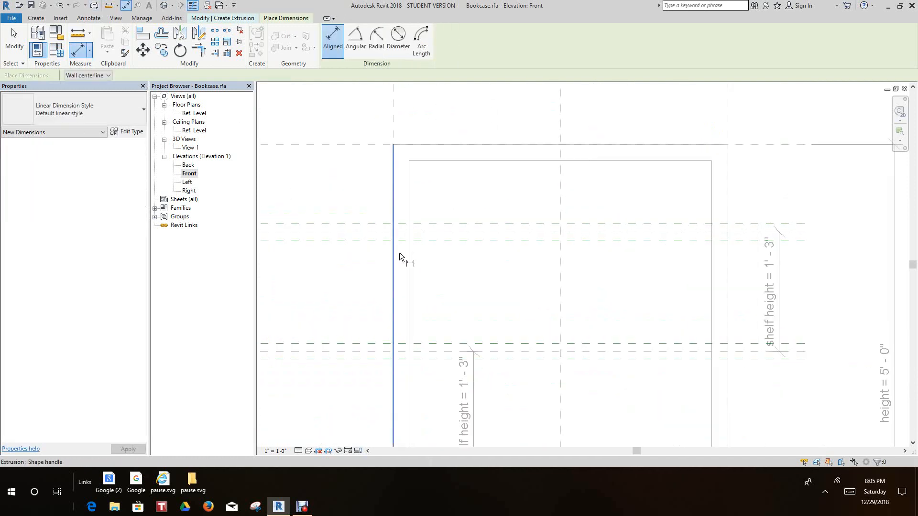
pyautogui.scroll(2, 382, 252)
pyautogui.click(361, 237)
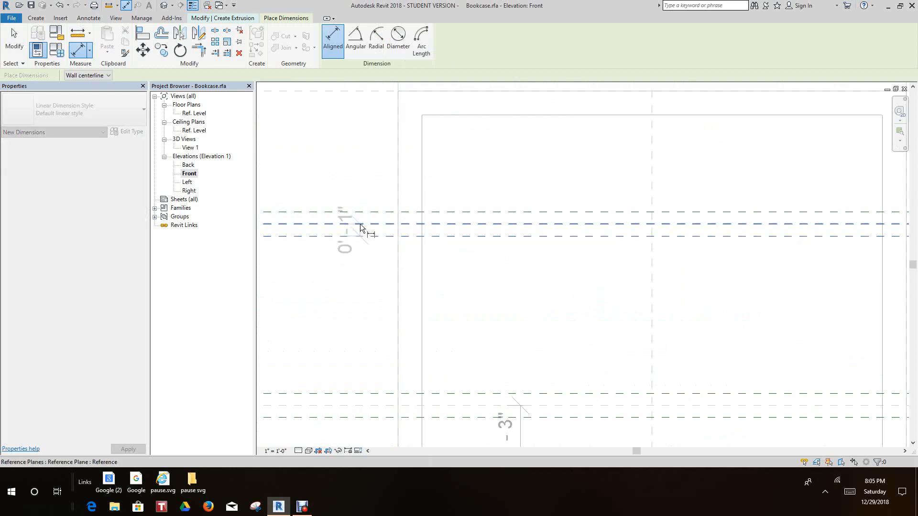
pyautogui.click(361, 224)
pyautogui.click(357, 211)
pyautogui.click(346, 147)
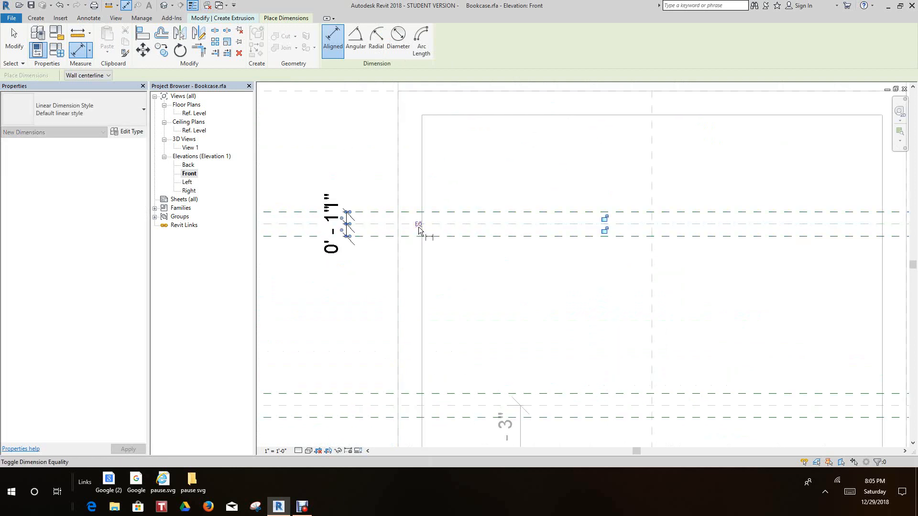
pyautogui.click(418, 228)
# Add an overall aligned dimension between the top shelf's two outer reference planes
pyautogui.scroll(-2, 416, 242)
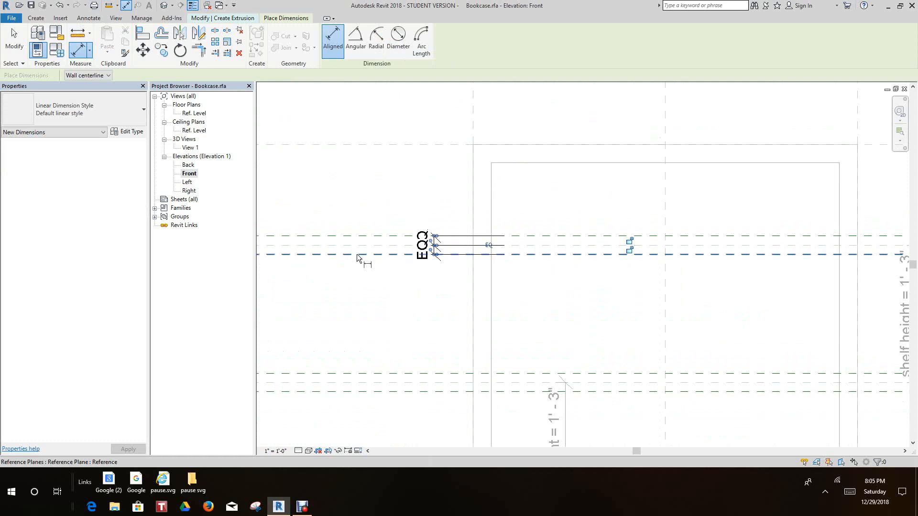
pyautogui.click(356, 254)
pyautogui.click(357, 236)
pyautogui.click(341, 182)
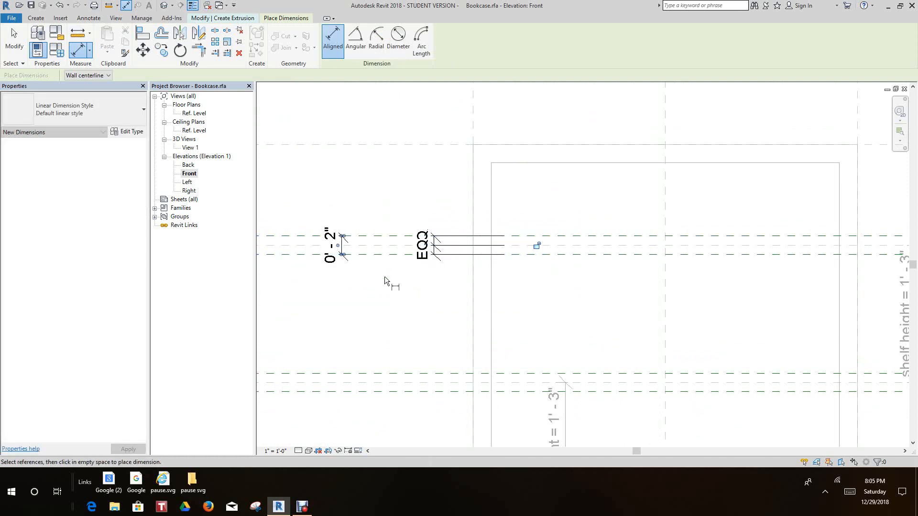
# Dimension the middle shelf's three reference planes in one aligned string and make the spacing equal
pyautogui.scroll(-2, 366, 225)
pyautogui.scroll(2, 390, 252)
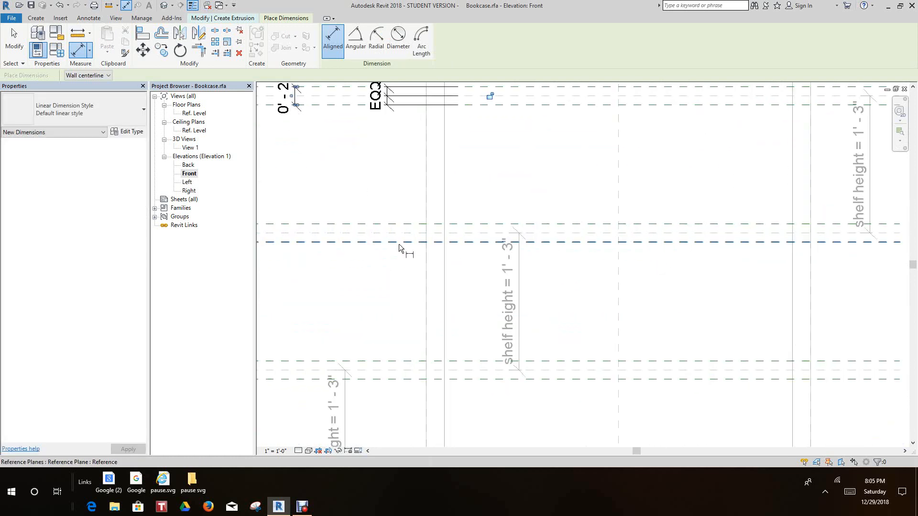
pyautogui.click(398, 242)
pyautogui.click(397, 234)
pyautogui.click(396, 224)
pyautogui.click(388, 184)
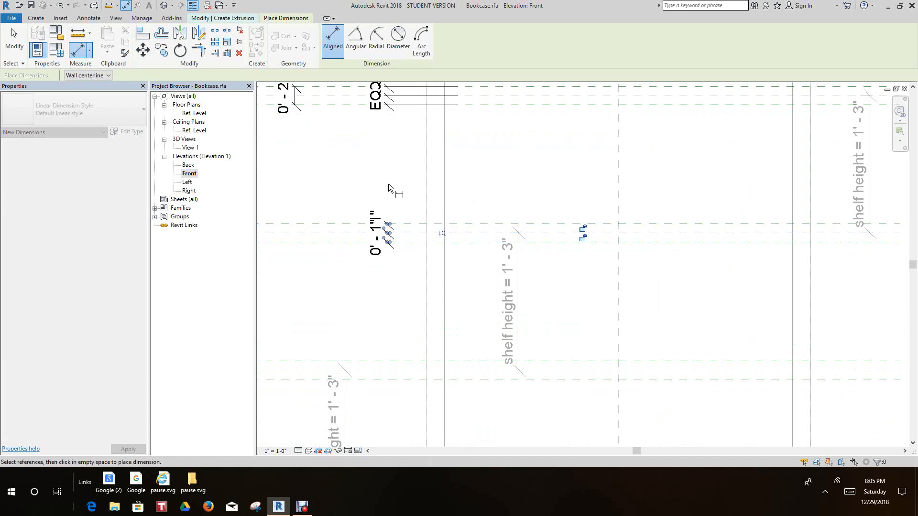
pyautogui.click(441, 233)
# Add an overall aligned dimension between the middle shelf's two outer reference planes
pyautogui.moveTo(352, 259); pyautogui.dragTo(428, 311, button='middle')
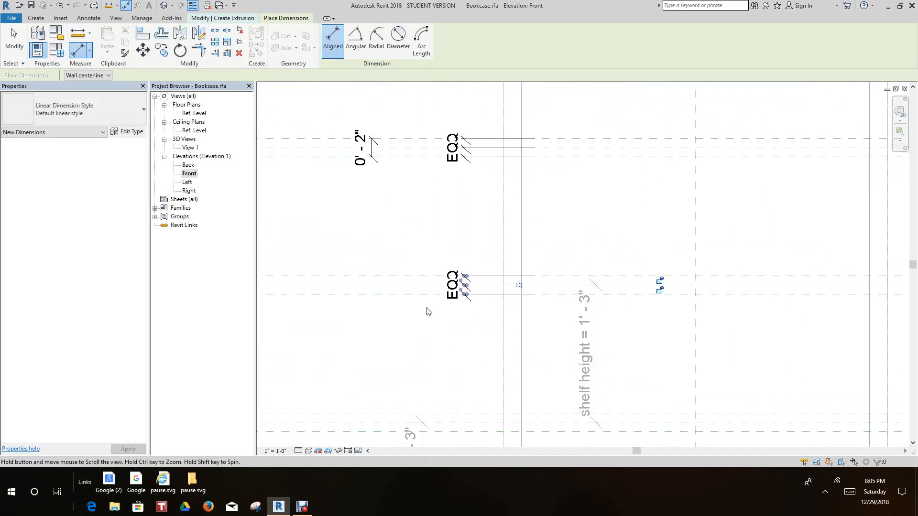
pyautogui.scroll(-1, 428, 311)
pyautogui.click(380, 296)
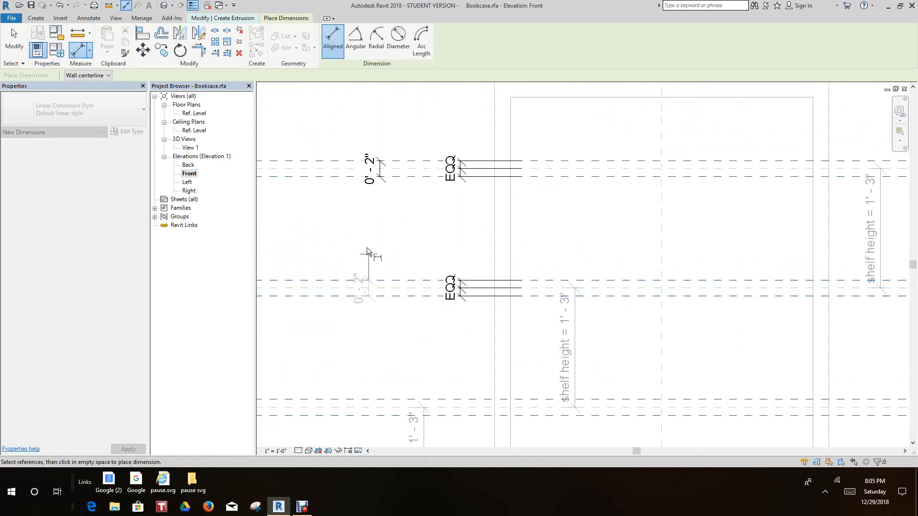
pyautogui.click(367, 249)
# Dimension the lowest shelf's three reference planes in one aligned string and make the spacing equal
pyautogui.scroll(-1, 383, 274)
pyautogui.moveTo(382, 275); pyautogui.dragTo(283, 129, button='middle')
pyautogui.scroll(1, 350, 245)
pyautogui.moveTo(357, 249); pyautogui.dragTo(382, 289, button='middle')
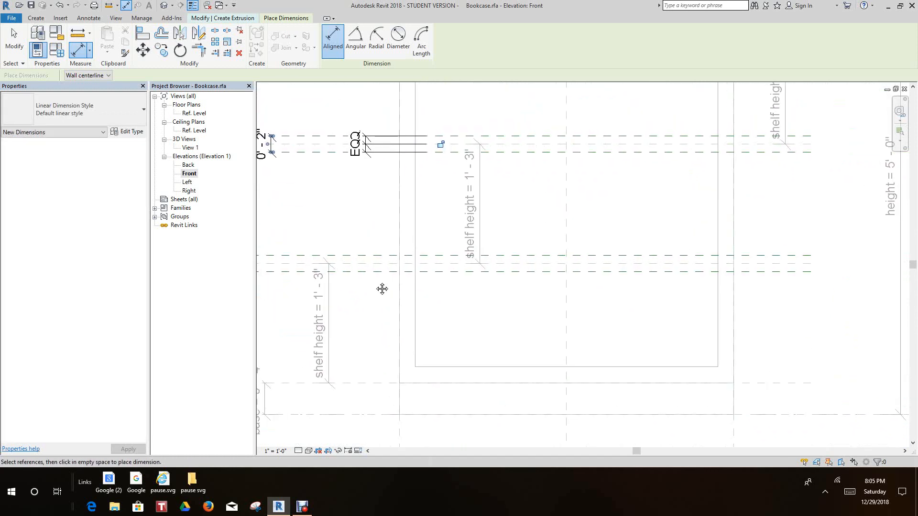
pyautogui.scroll(-2, 405, 299)
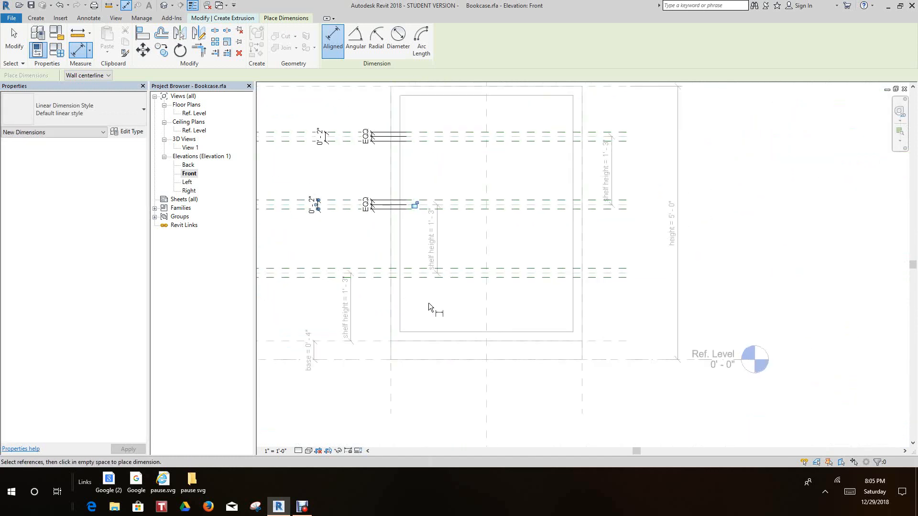
pyautogui.scroll(-1, 428, 308)
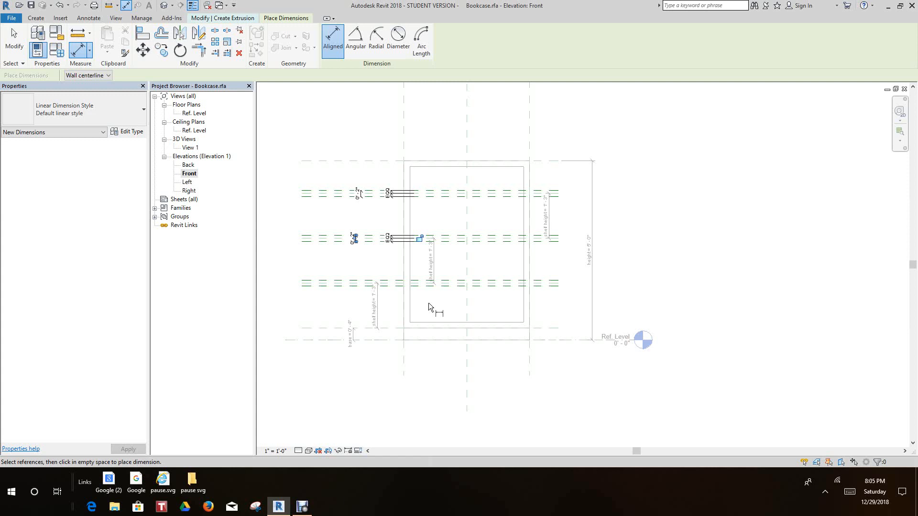
pyautogui.scroll(2, 429, 303)
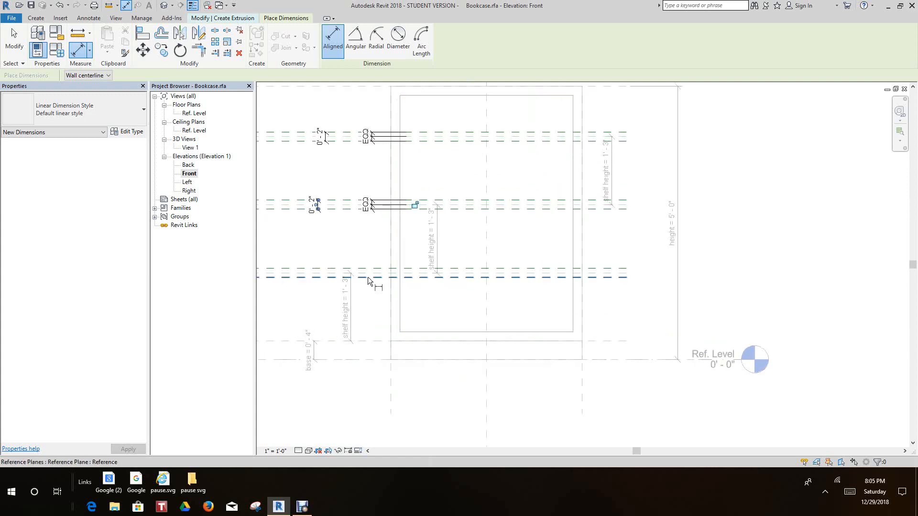
pyautogui.scroll(1, 368, 277)
pyautogui.scroll(-1, 381, 286)
pyautogui.moveTo(387, 295); pyautogui.dragTo(435, 313, button='middle')
pyautogui.scroll(2, 341, 297)
pyautogui.click(341, 297)
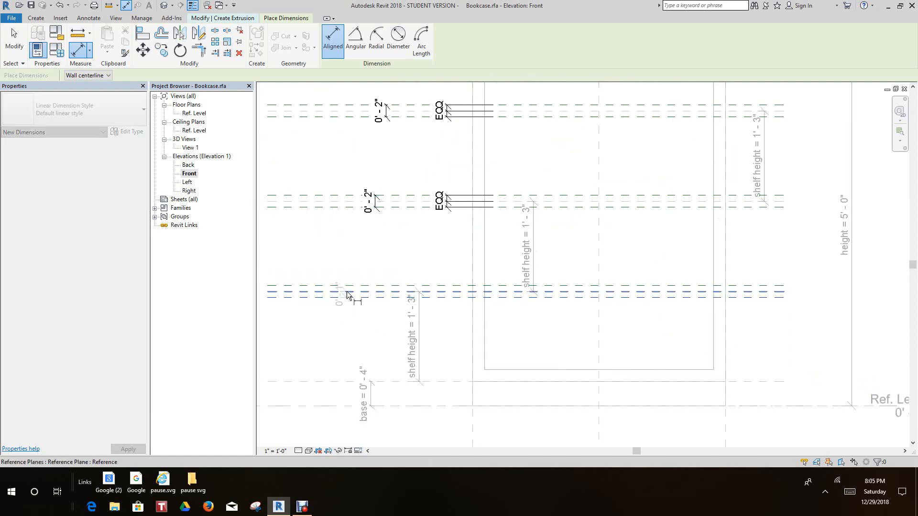
pyautogui.click(346, 286)
pyautogui.click(330, 268)
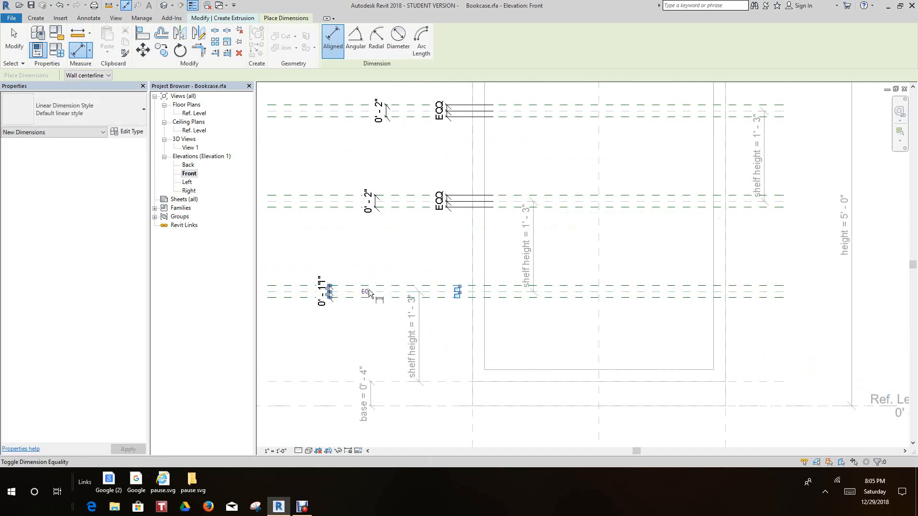
pyautogui.click(366, 291)
# Label the top shelf's overall dimension with a new family type parameter named "shelf thickness", grouped under Dimensions
pyautogui.scroll(3, 448, 313)
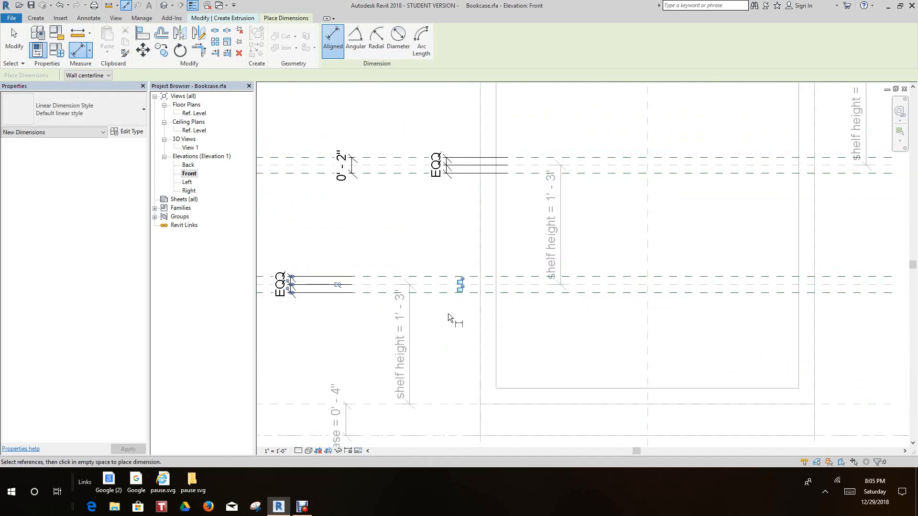
pyautogui.scroll(-2, 409, 284)
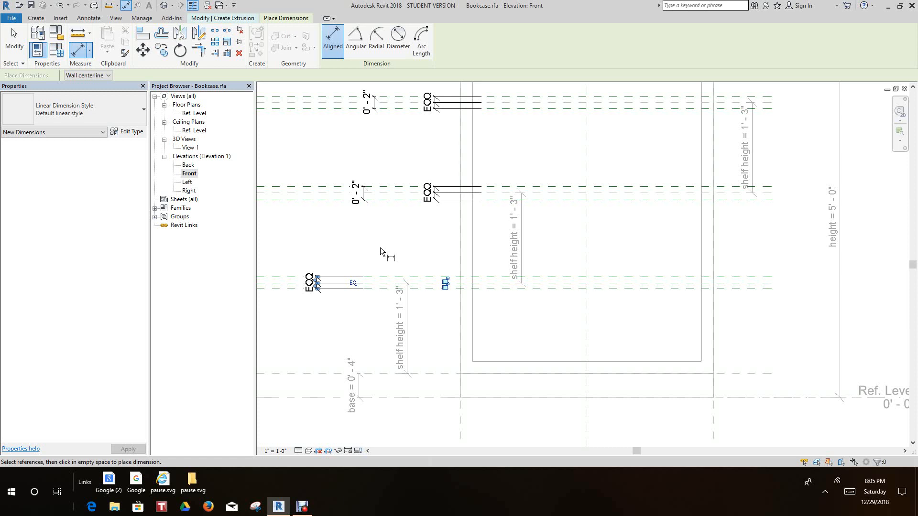
pyautogui.scroll(-2, 380, 247)
pyautogui.scroll(2, 385, 266)
pyautogui.scroll(3, 377, 258)
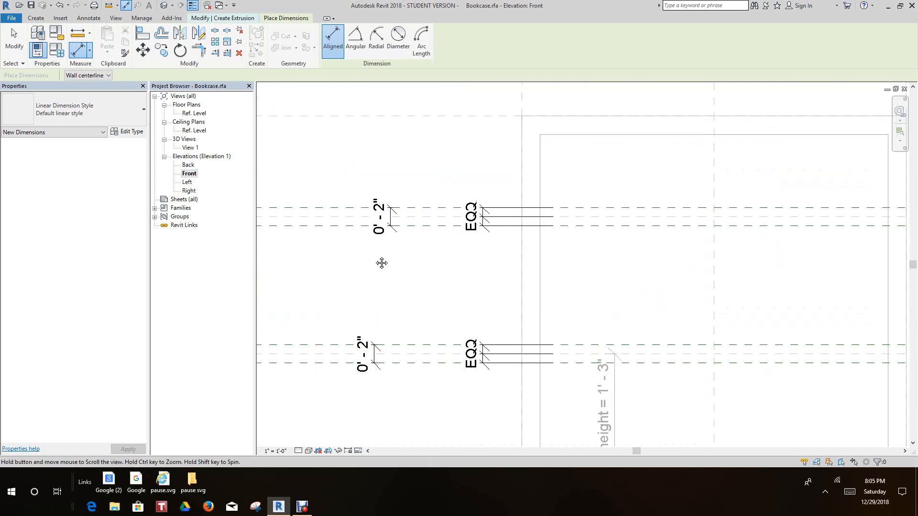
pyautogui.scroll(3, 378, 258)
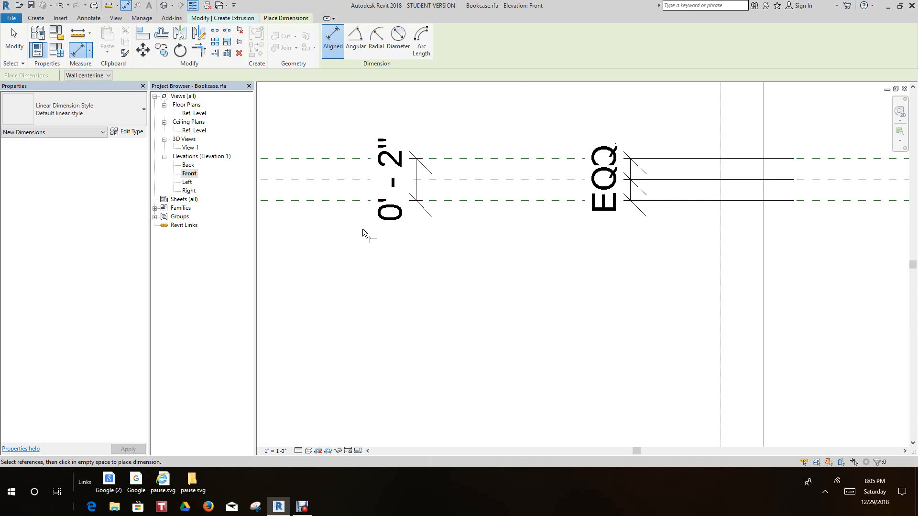
pyautogui.scroll(3, 488, 245)
pyautogui.scroll(-2, 403, 172)
pyautogui.moveTo(403, 172); pyautogui.dragTo(372, 237, button='middle')
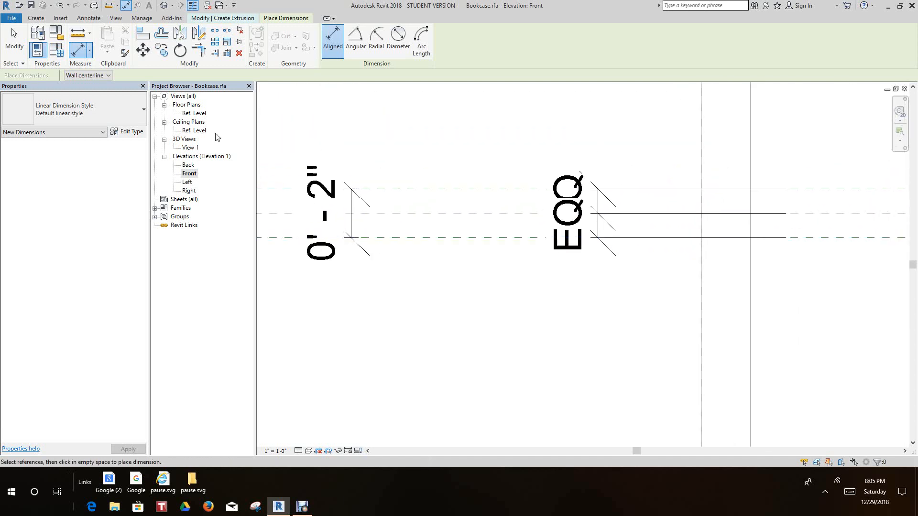
pyautogui.rightClick(388, 142)
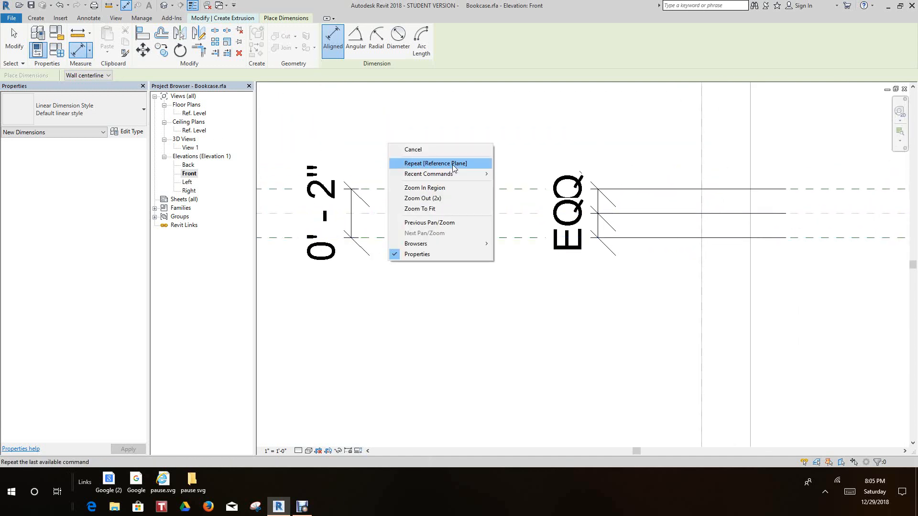
pyautogui.click(420, 149)
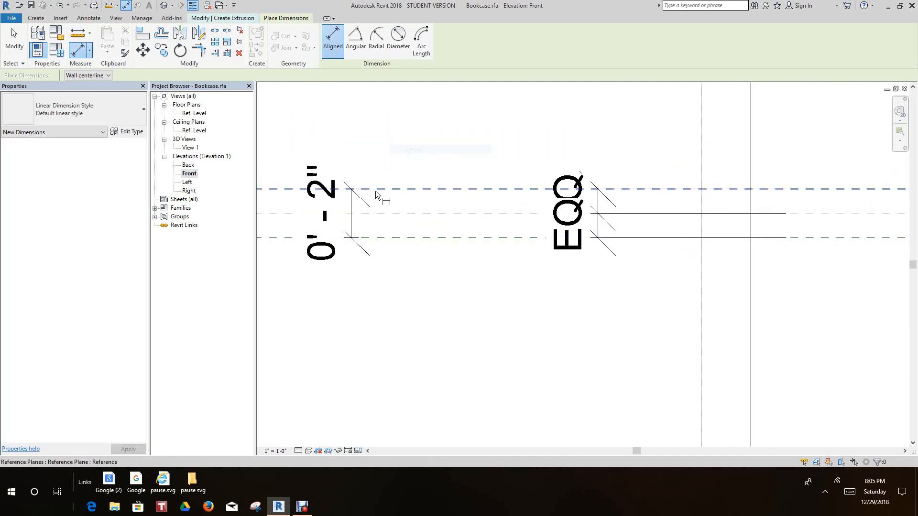
pyautogui.click(15, 37)
pyautogui.click(362, 214)
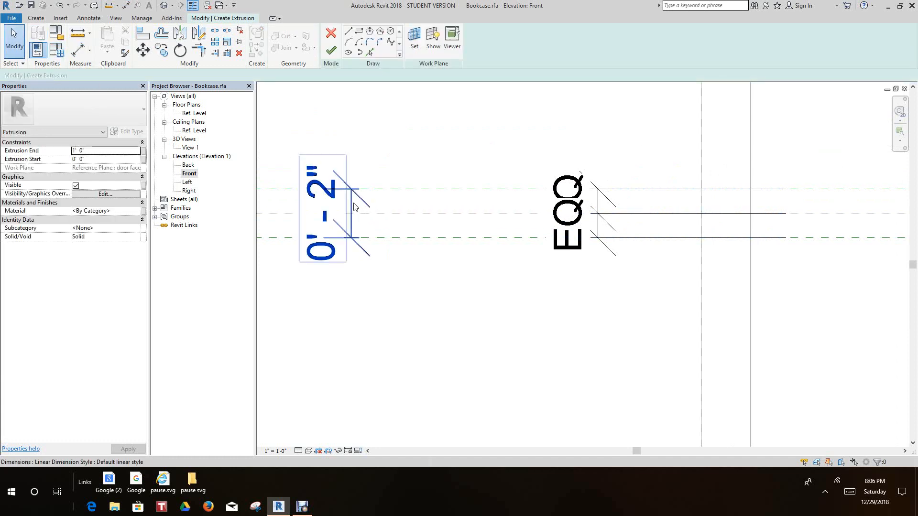
pyautogui.click(424, 41)
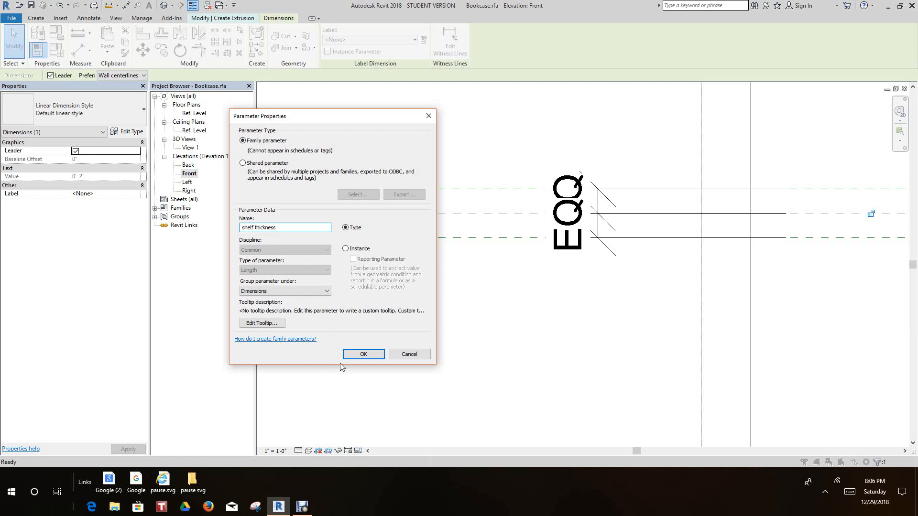
pyautogui.click(363, 355)
pyautogui.press('Escape')
pyautogui.press('Escape')
# Label the middle shelf's overall dimension with the existing shelf thickness parameter
pyautogui.scroll(5, 413, 365)
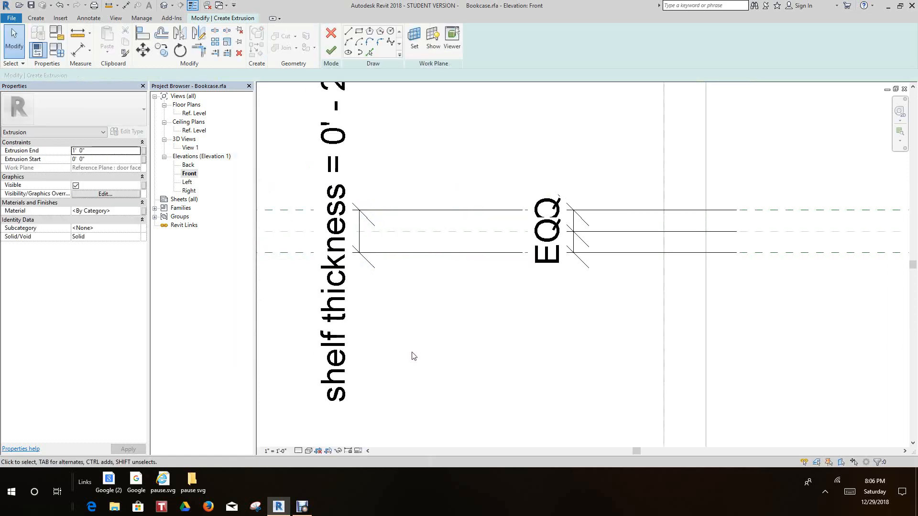
pyautogui.scroll(3, 364, 287)
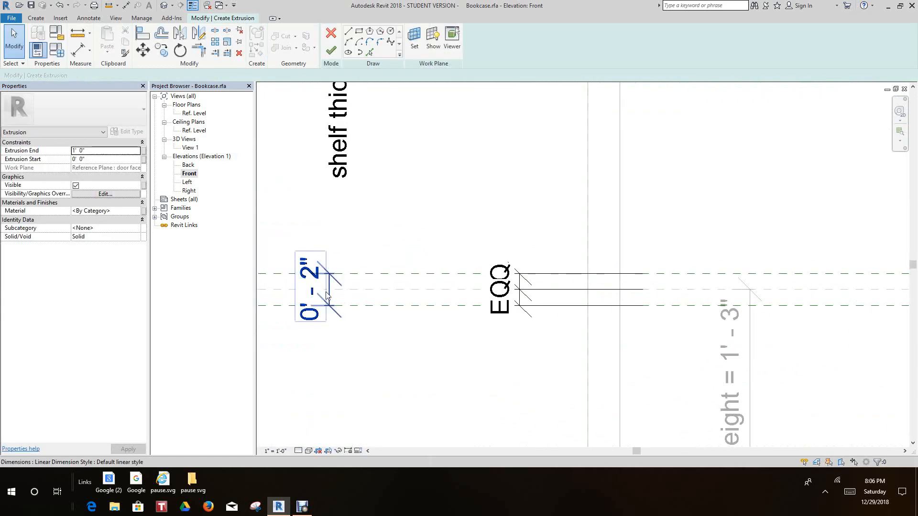
pyautogui.click(328, 295)
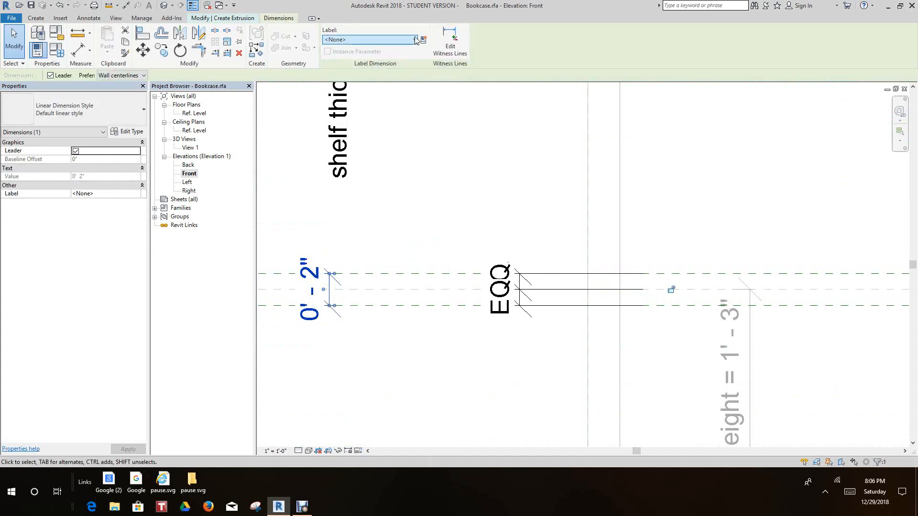
pyautogui.click(391, 39)
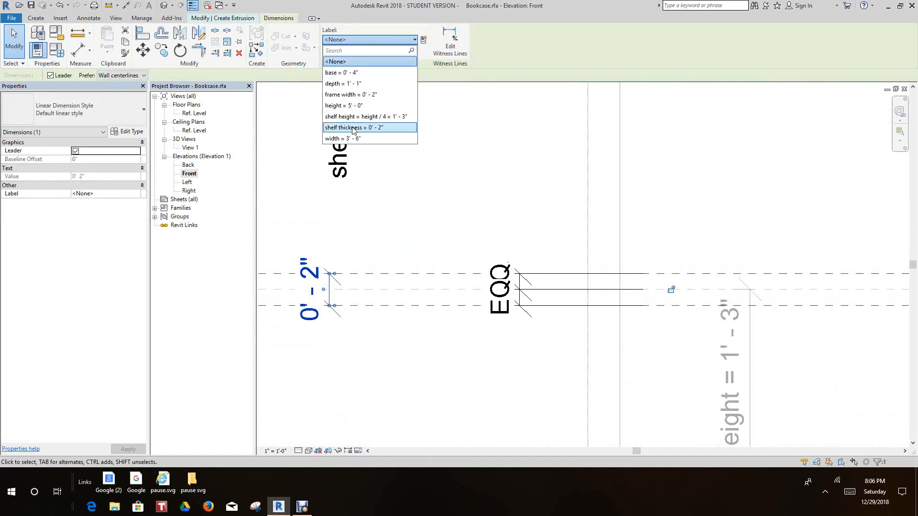
pyautogui.click(366, 128)
pyautogui.click(401, 180)
# Add an overall aligned dimension between the lowest shelf's two outer reference planes
pyautogui.scroll(-8, 402, 180)
pyautogui.moveTo(448, 233); pyautogui.dragTo(441, 215, button='middle')
pyautogui.scroll(-1, 440, 214)
pyautogui.scroll(5, 390, 241)
pyautogui.scroll(-6, 389, 266)
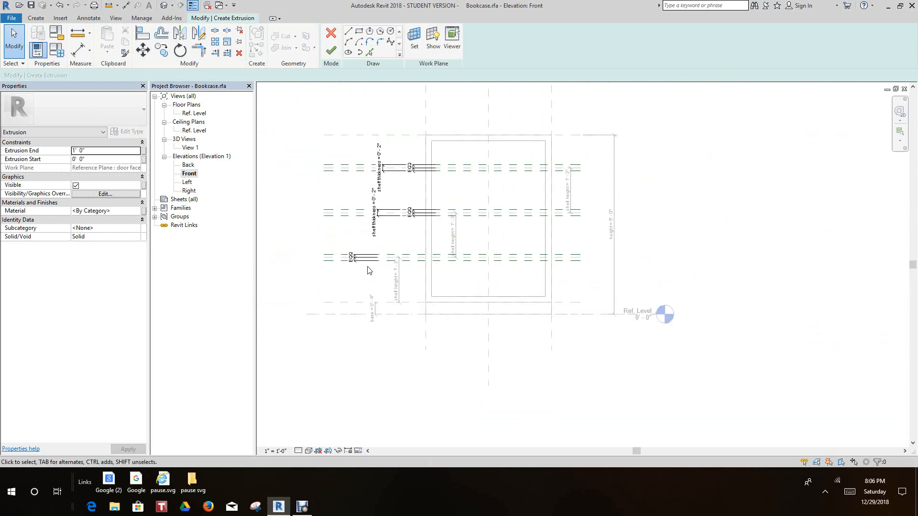
pyautogui.moveTo(376, 274); pyautogui.dragTo(434, 299, button='middle')
pyautogui.scroll(5, 430, 287)
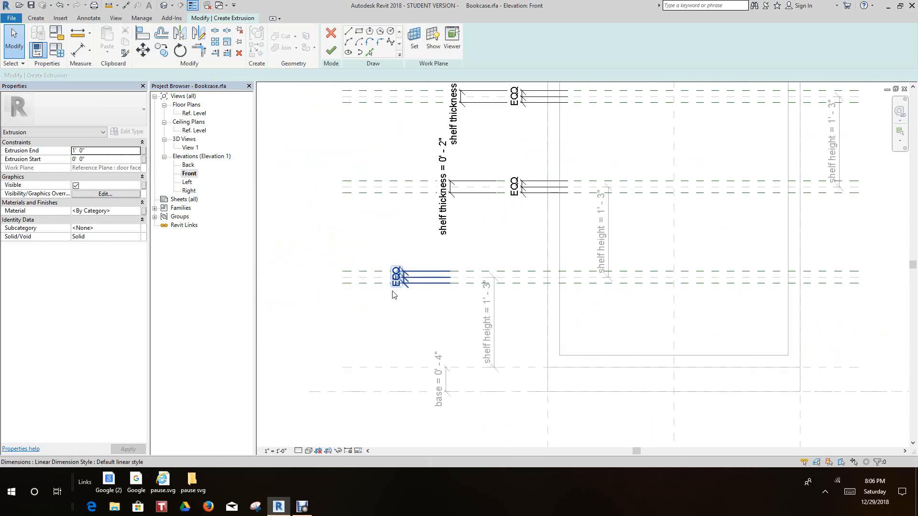
pyautogui.scroll(1, 388, 301)
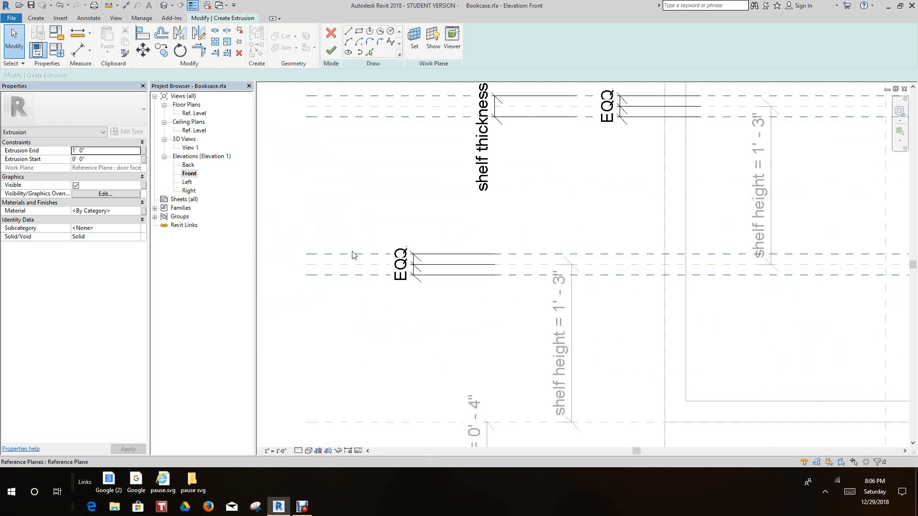
pyautogui.click(77, 50)
pyautogui.scroll(1, 334, 244)
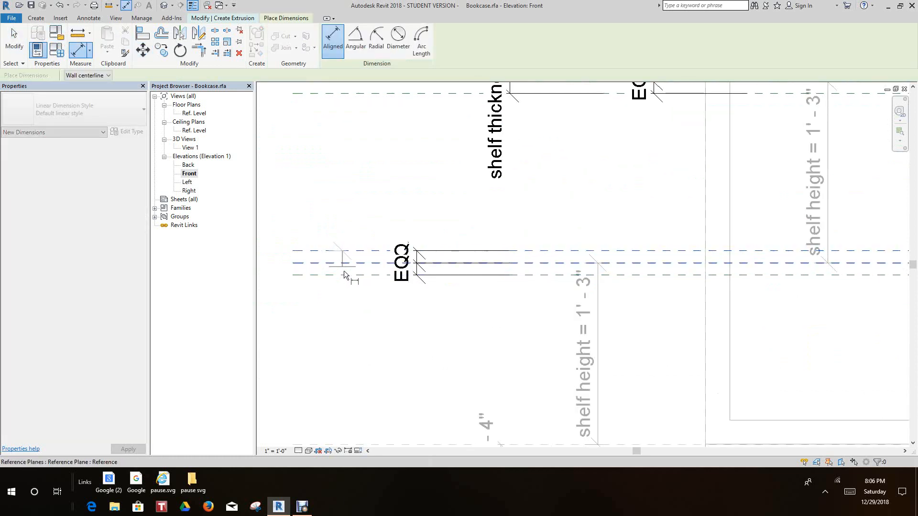
pyautogui.click(345, 275)
pyautogui.click(334, 326)
pyautogui.scroll(1, 347, 241)
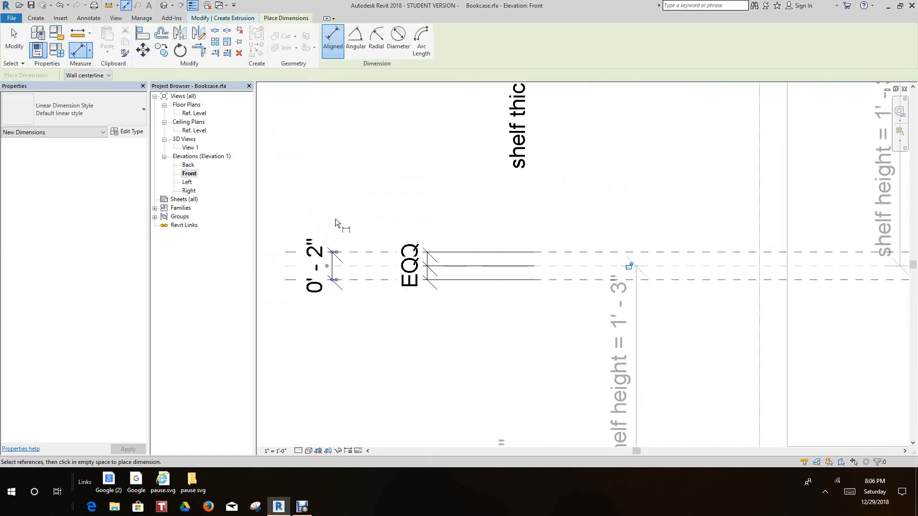
# Assign the shelf thickness parameter as the label of the lowest shelf's overall dimension
pyautogui.click(14, 40)
pyautogui.scroll(2, 345, 262)
pyautogui.click(327, 280)
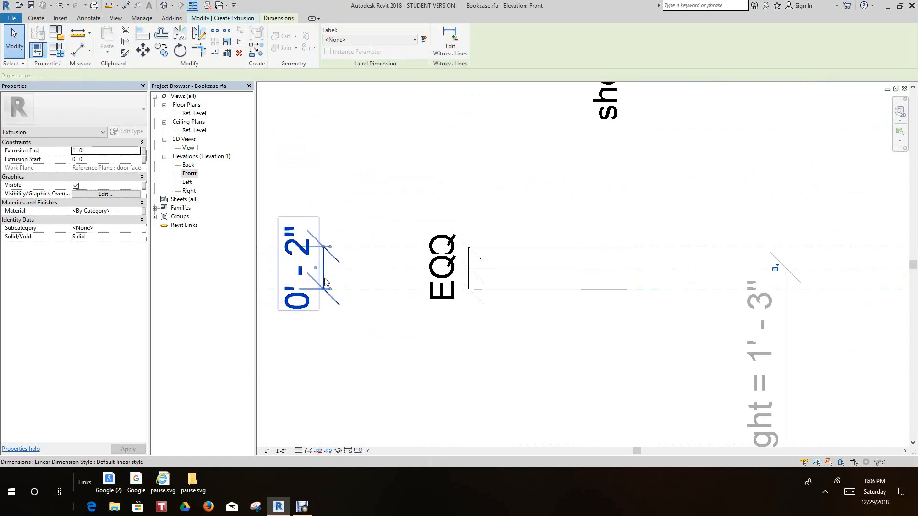
pyautogui.click(409, 40)
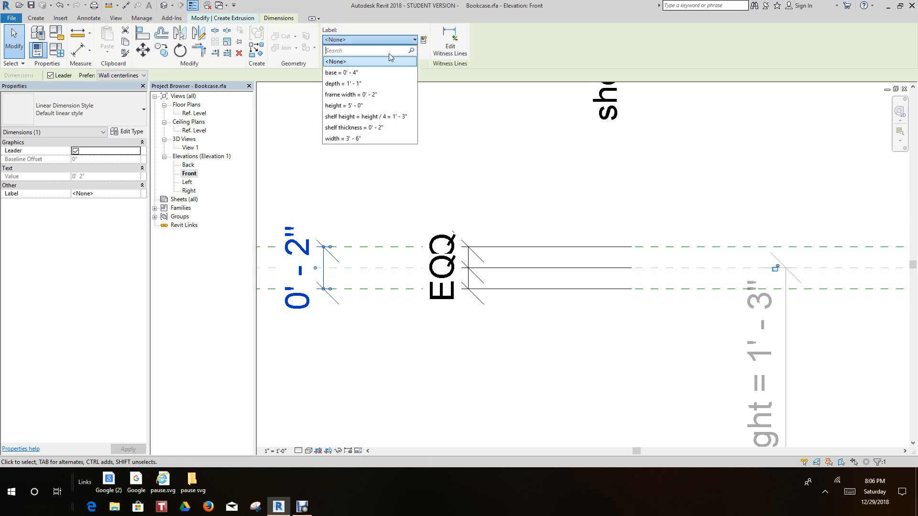
pyautogui.click(356, 128)
pyautogui.click(375, 170)
# Set the shelf thickness parameter to 0' 1" in the family types and apply it
pyautogui.scroll(-2, 481, 266)
pyautogui.scroll(-8, 482, 266)
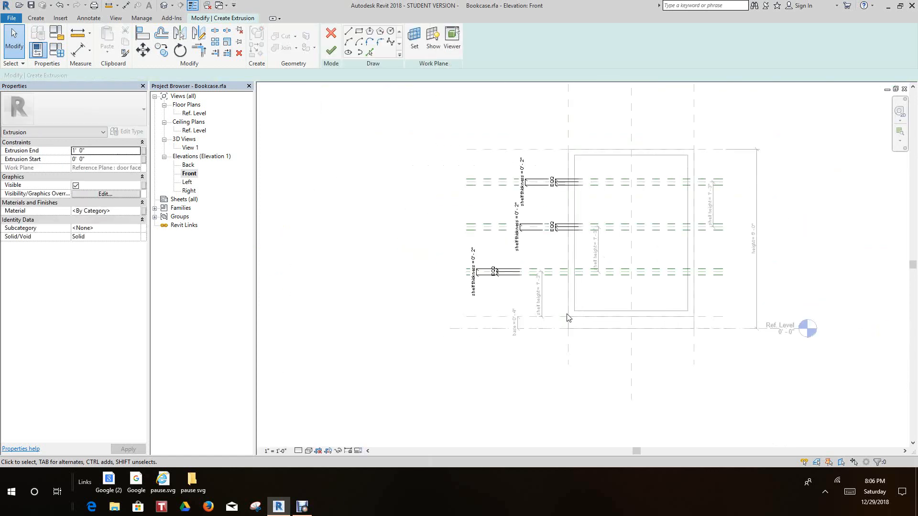
pyautogui.moveTo(567, 317); pyautogui.dragTo(520, 340, button='middle')
pyautogui.scroll(3, 588, 308)
pyautogui.scroll(-1, 594, 311)
pyautogui.moveTo(593, 311); pyautogui.dragTo(588, 319, button='middle')
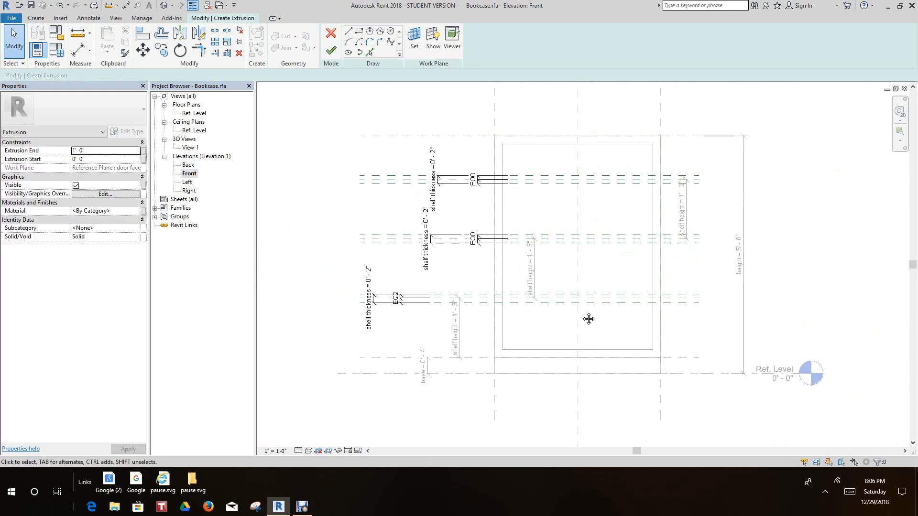
pyautogui.scroll(1, 581, 311)
pyautogui.moveTo(422, 205); pyautogui.dragTo(459, 284, button='middle')
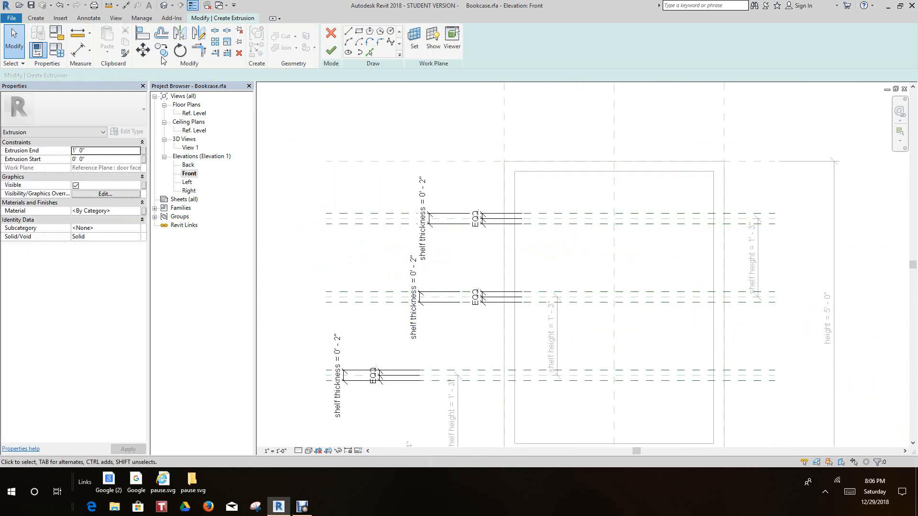
pyautogui.click(59, 50)
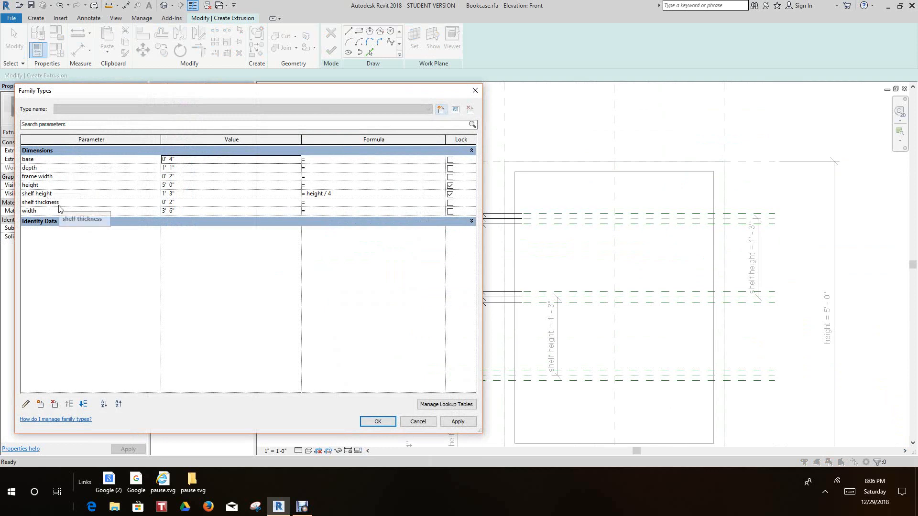
pyautogui.click(171, 202)
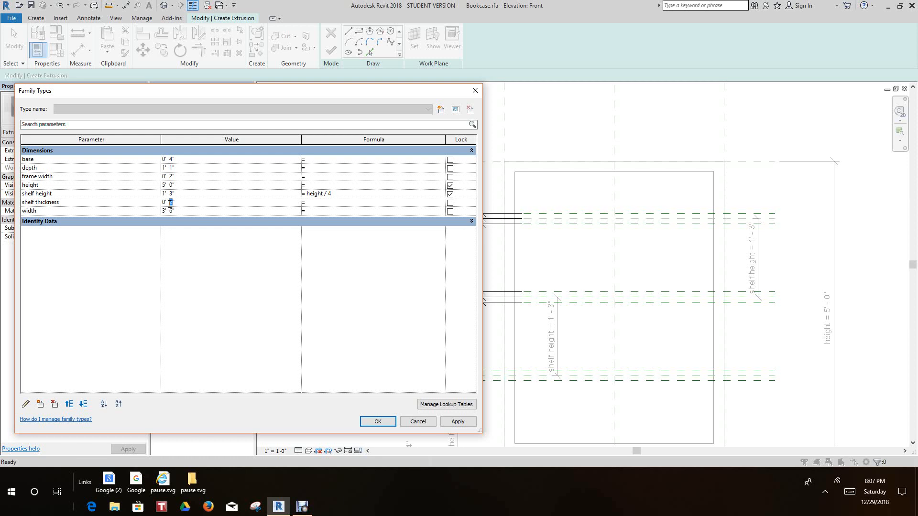
pyautogui.click(447, 423)
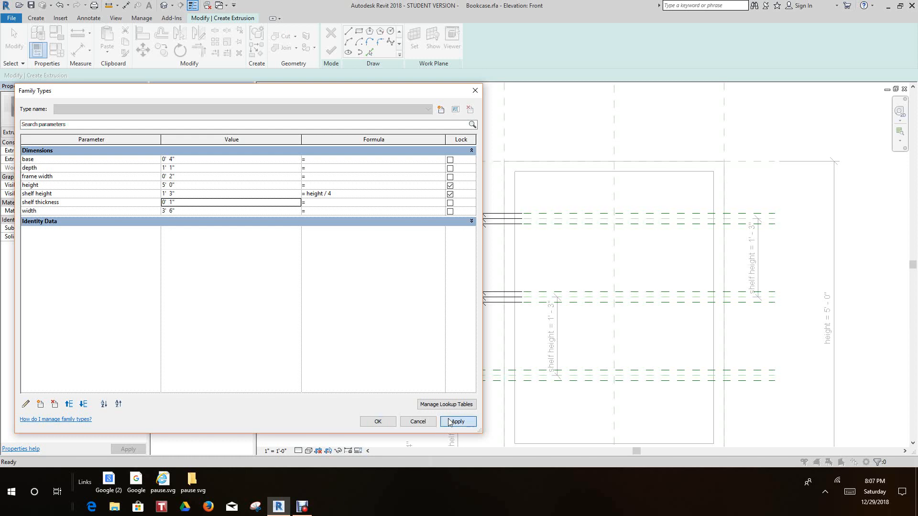
pyautogui.click(382, 425)
# Sketch the top shelf's extrusion rectangle between the frame's inner side edges, snapped to the shelf's two outer reference planes
pyautogui.moveTo(381, 429); pyautogui.dragTo(396, 338, button='middle')
pyautogui.scroll(-2, 392, 300)
pyautogui.moveTo(450, 225); pyautogui.dragTo(408, 265, button='middle')
pyautogui.scroll(1, 333, 120)
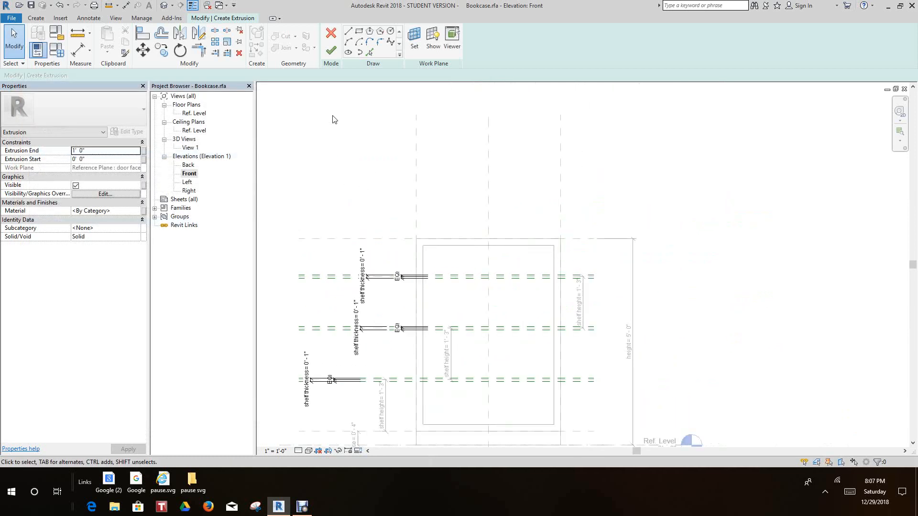
pyautogui.scroll(1, 333, 97)
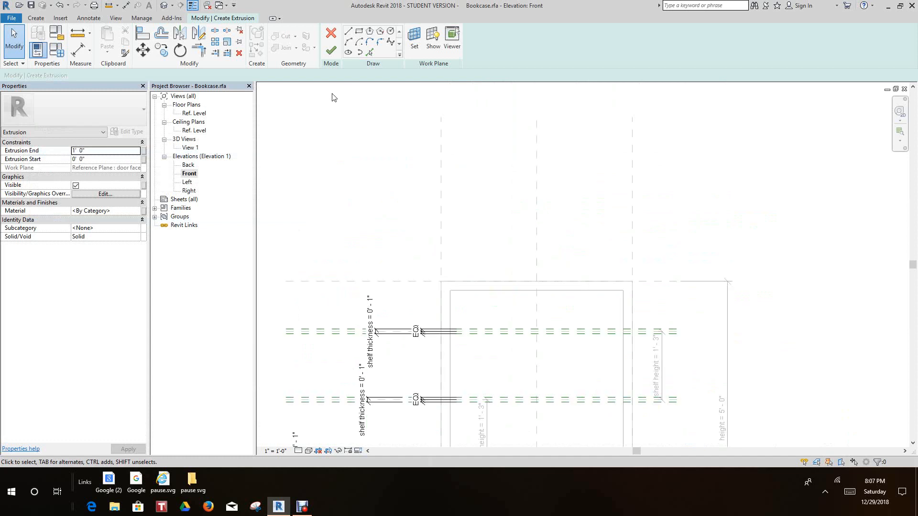
pyautogui.click(359, 33)
pyautogui.scroll(5, 463, 353)
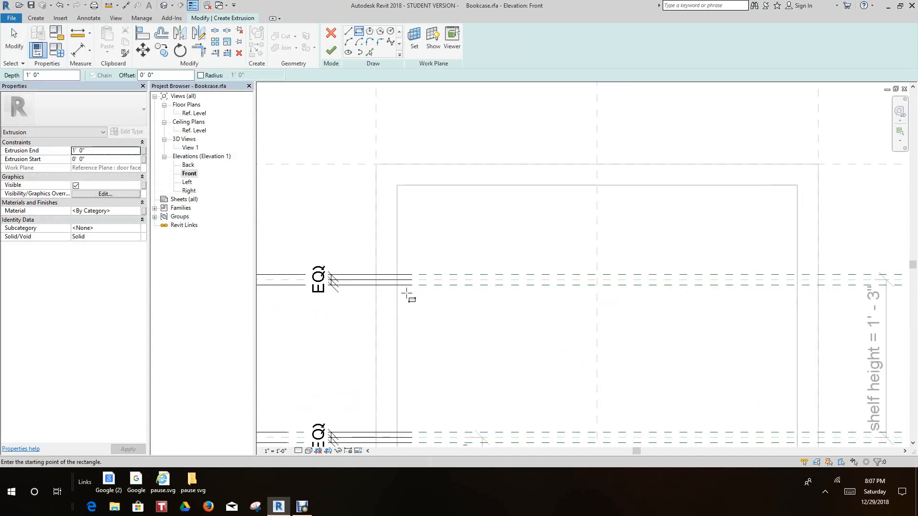
pyautogui.click(393, 267)
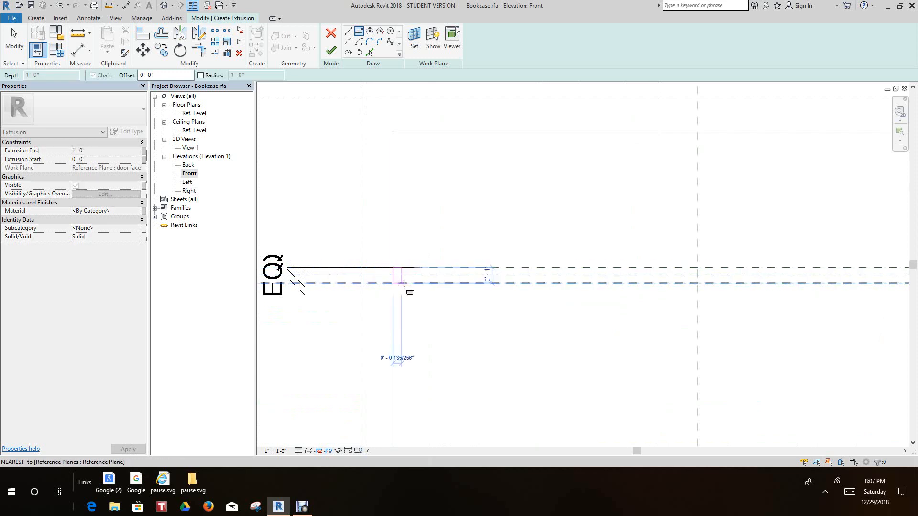
pyautogui.scroll(-3, 520, 295)
pyautogui.scroll(5, 572, 291)
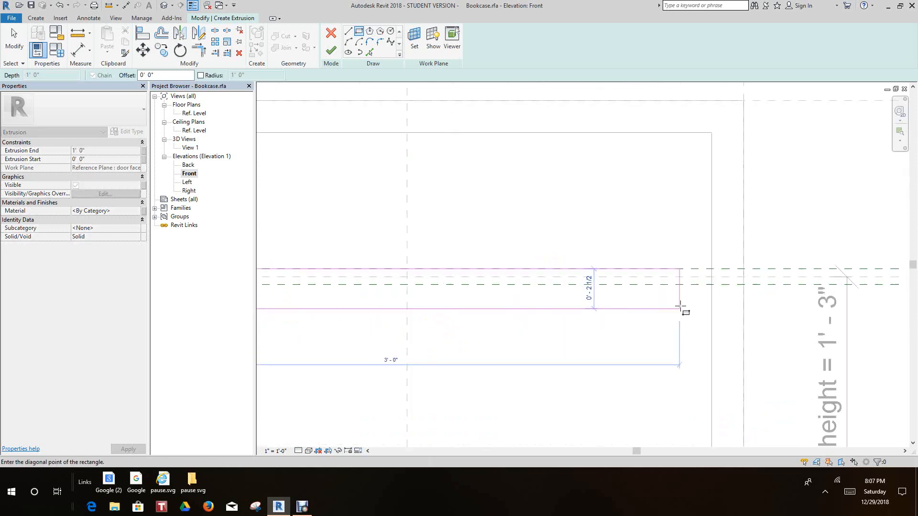
pyautogui.click(715, 280)
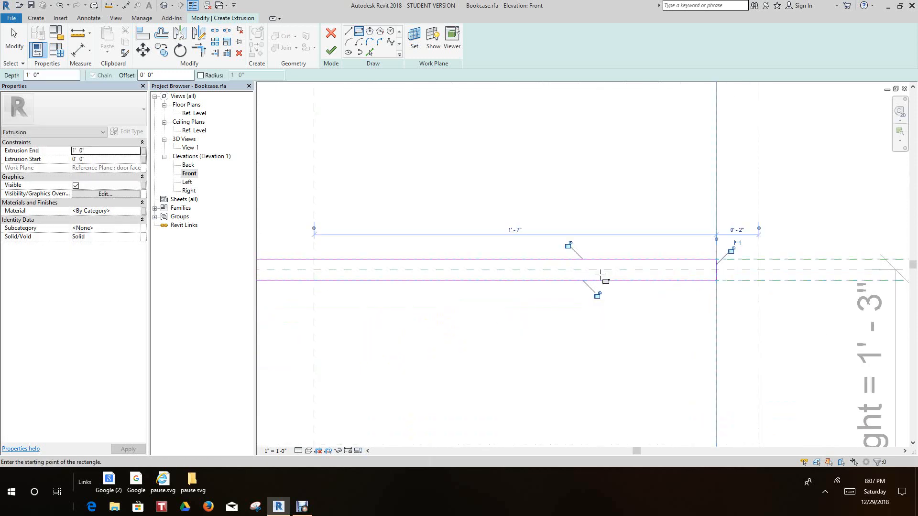
# Lock the top shelf rectangle's upper, lower and right-hand edges to the references they align with
pyautogui.click(597, 295)
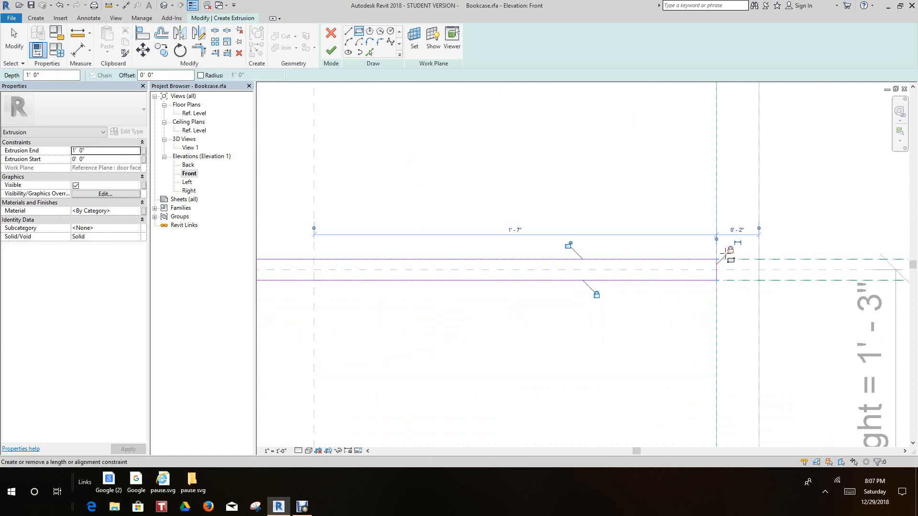
pyautogui.scroll(-2, 482, 318)
pyautogui.moveTo(482, 318); pyautogui.dragTo(620, 285, button='middle')
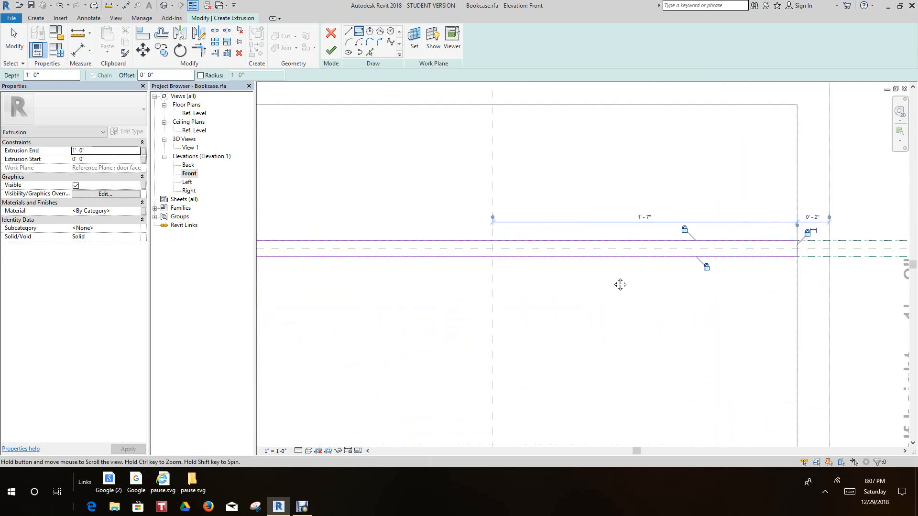
pyautogui.moveTo(435, 291); pyautogui.dragTo(703, 324, button='middle')
pyautogui.scroll(1, 426, 276)
pyautogui.scroll(3, 447, 294)
pyautogui.scroll(-2, 463, 302)
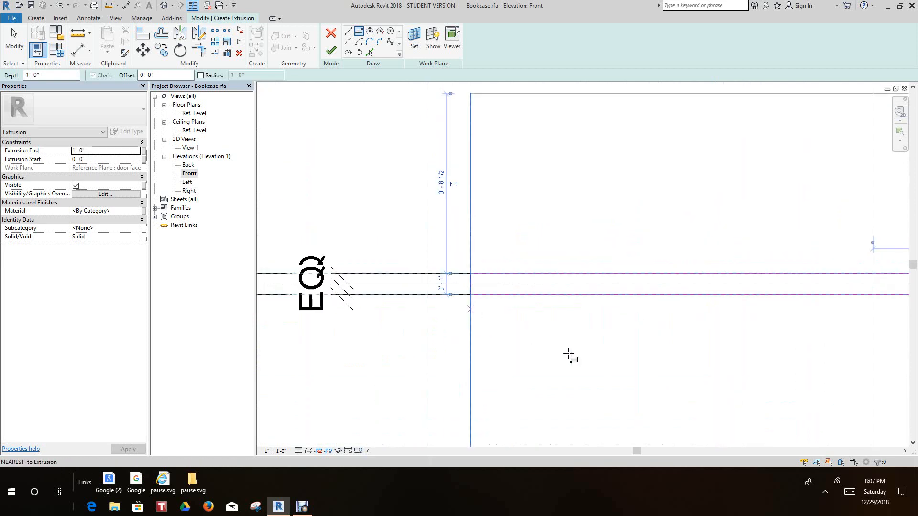
# Sketch the middle shelf's extrusion rectangle between the frame's inner side edges, snapped to the shelf's two outer reference planes
pyautogui.scroll(-4, 570, 358)
pyautogui.moveTo(571, 369); pyautogui.dragTo(458, 202, button='middle')
pyautogui.scroll(1, 468, 250)
pyautogui.scroll(2, 385, 351)
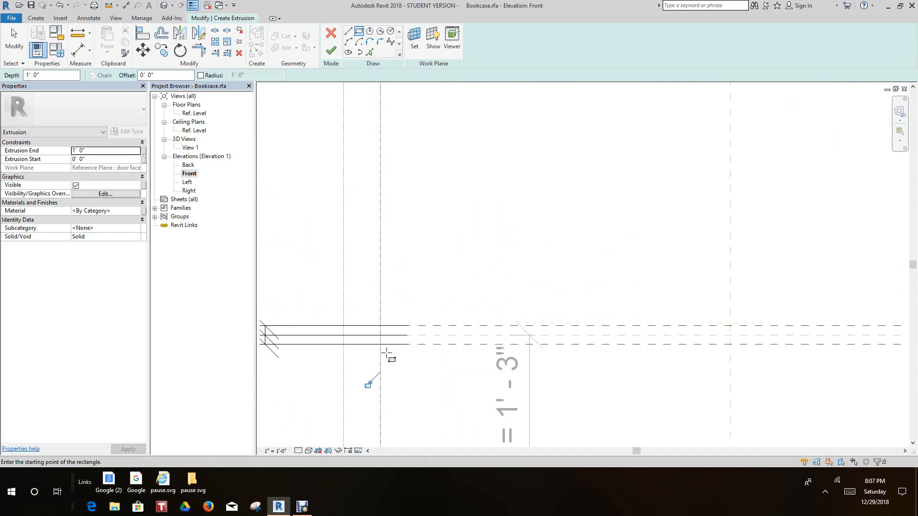
pyautogui.click(380, 344)
pyautogui.scroll(-4, 532, 317)
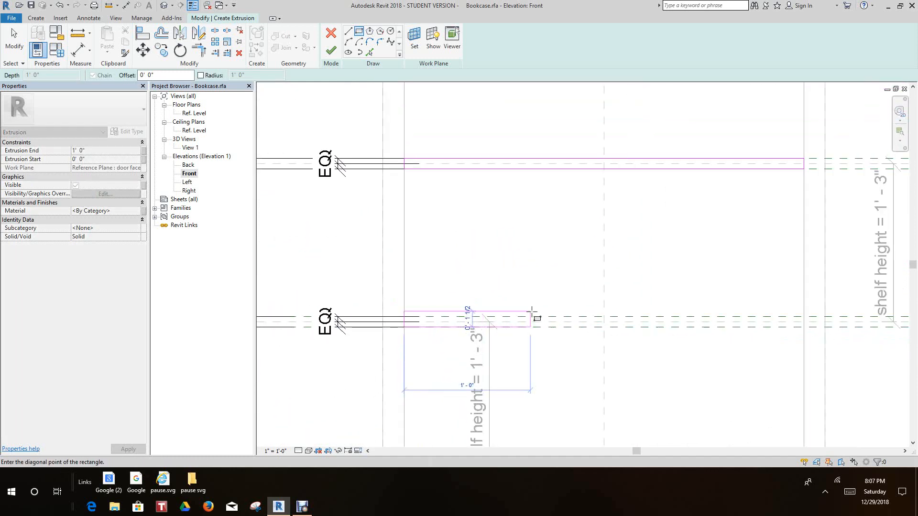
pyautogui.scroll(6, 554, 310)
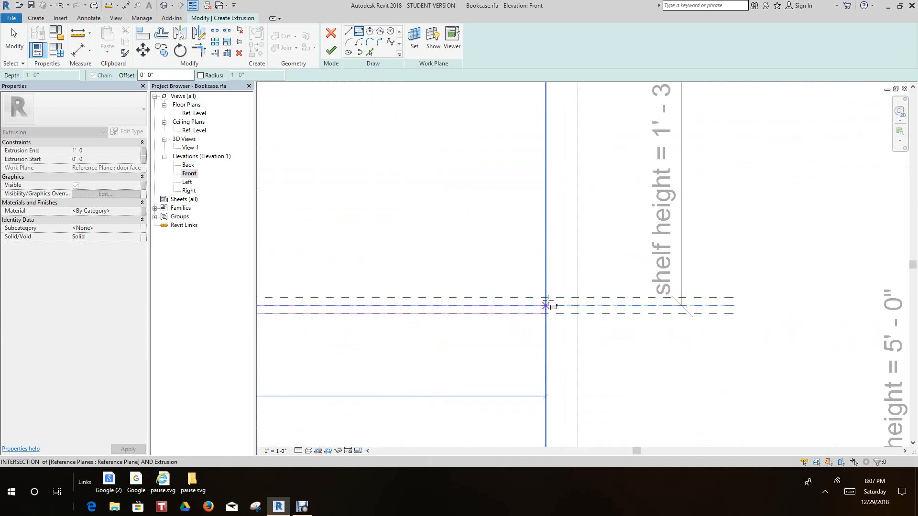
pyautogui.click(544, 297)
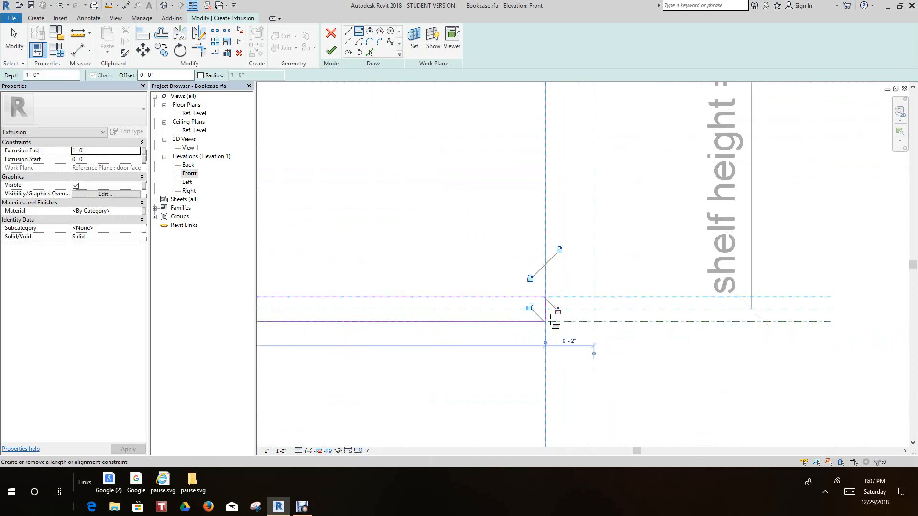
# Lock the middle shelf rectangle's edges to the frame's inner sides and the shelf reference planes they align with
pyautogui.scroll(-5, 531, 308)
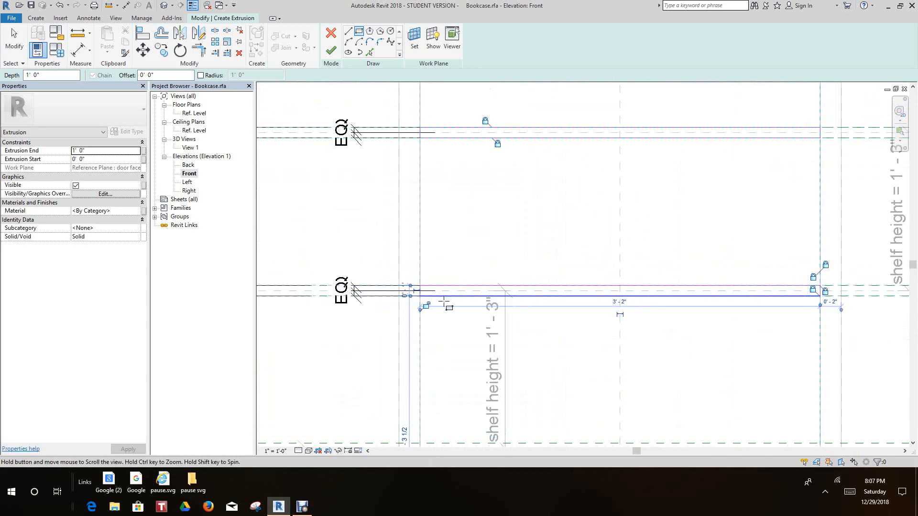
pyautogui.scroll(5, 522, 303)
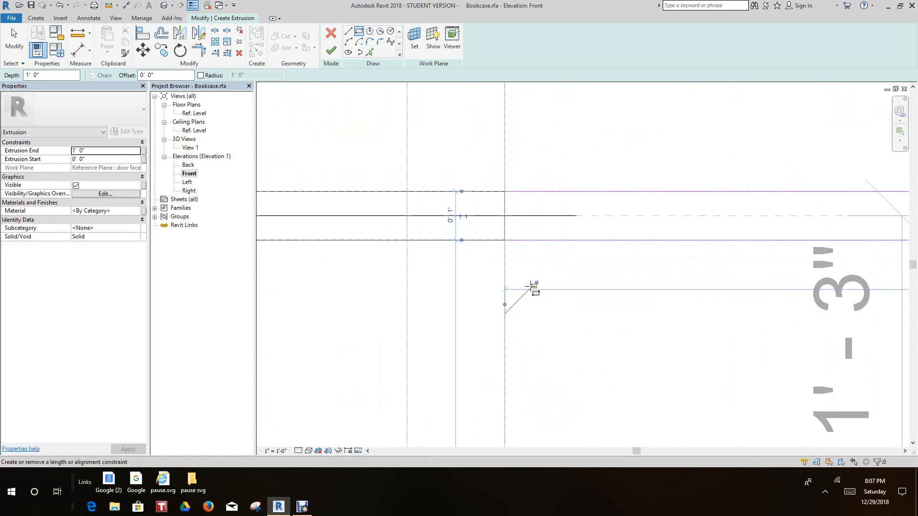
pyautogui.scroll(-5, 577, 331)
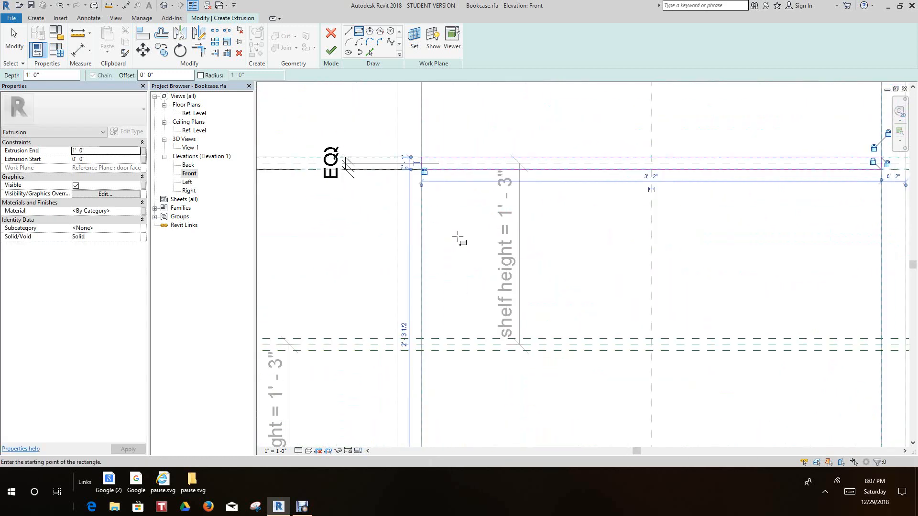
# Sketch the lowest shelf's extrusion rectangle between the frame's inner sides and its outer reference planes, and lock its edges to them
pyautogui.scroll(-3, 420, 258)
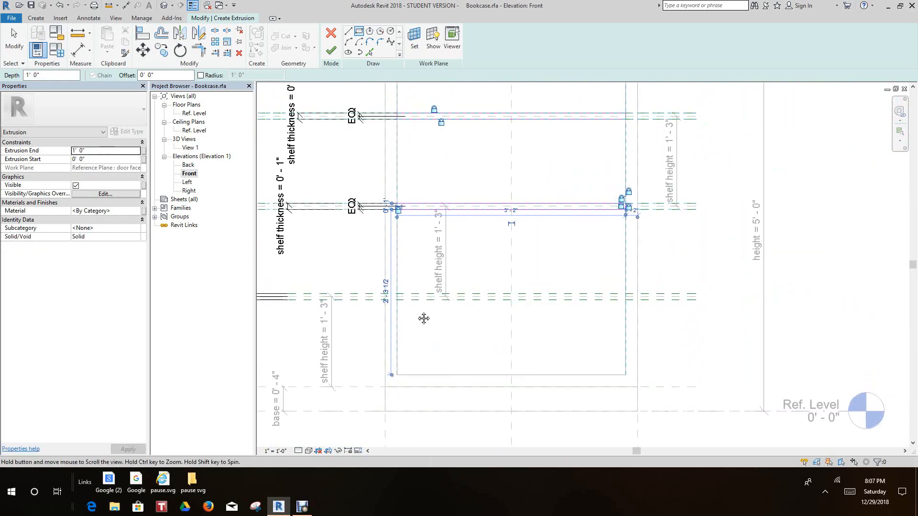
pyautogui.scroll(3, 416, 313)
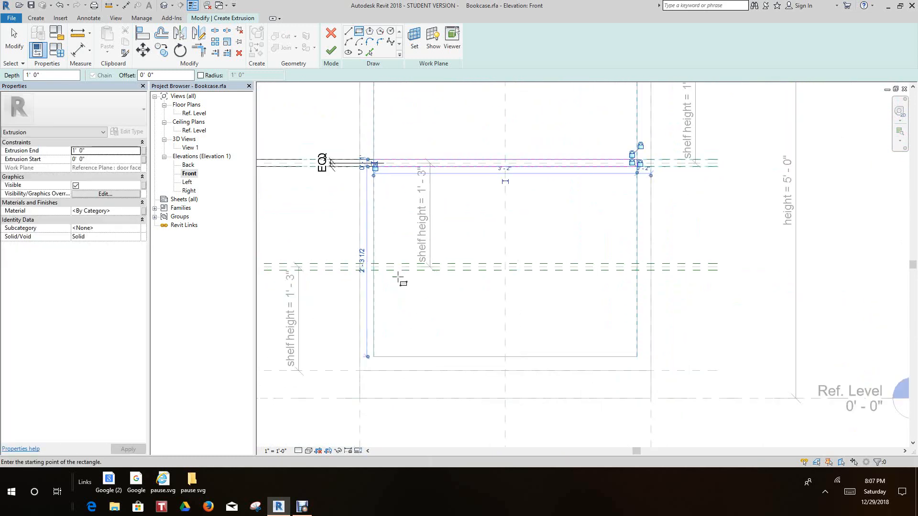
pyautogui.moveTo(402, 283); pyautogui.dragTo(392, 333, button='middle')
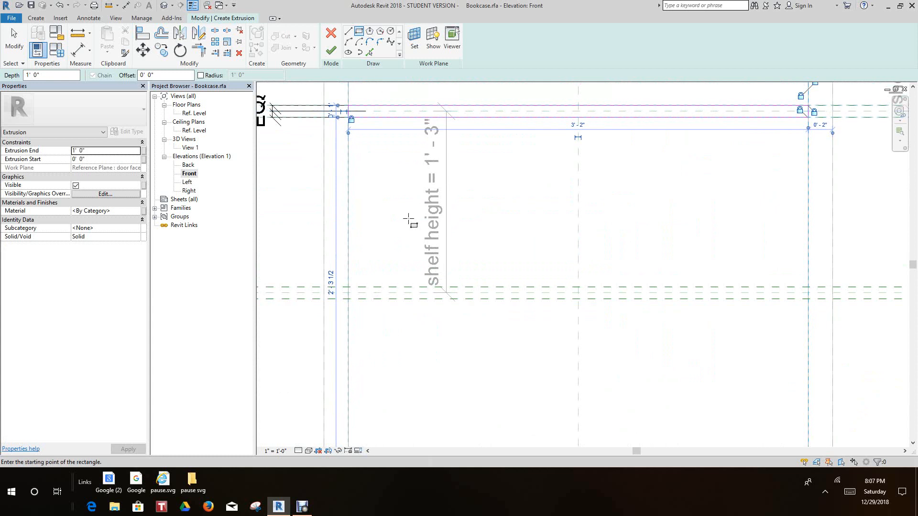
pyautogui.scroll(2, 359, 262)
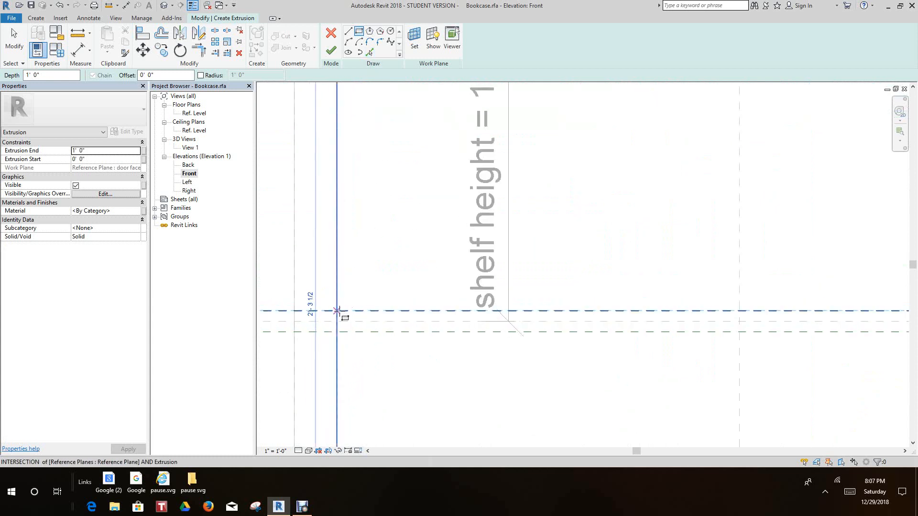
pyautogui.click(337, 311)
pyautogui.scroll(-2, 433, 328)
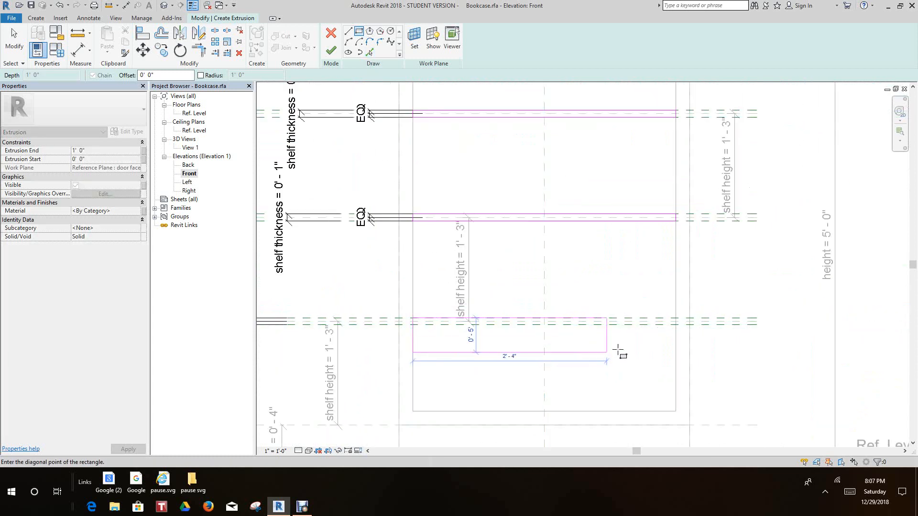
pyautogui.scroll(4, 679, 332)
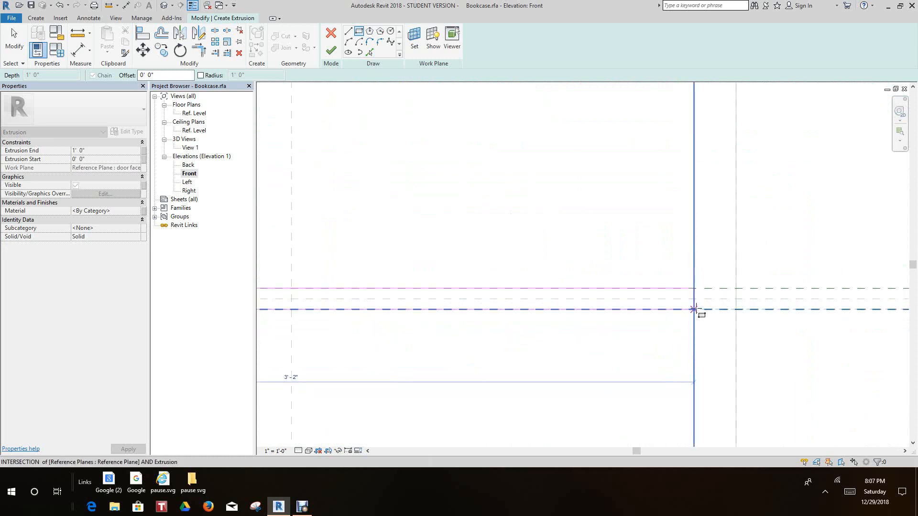
pyautogui.click(694, 309)
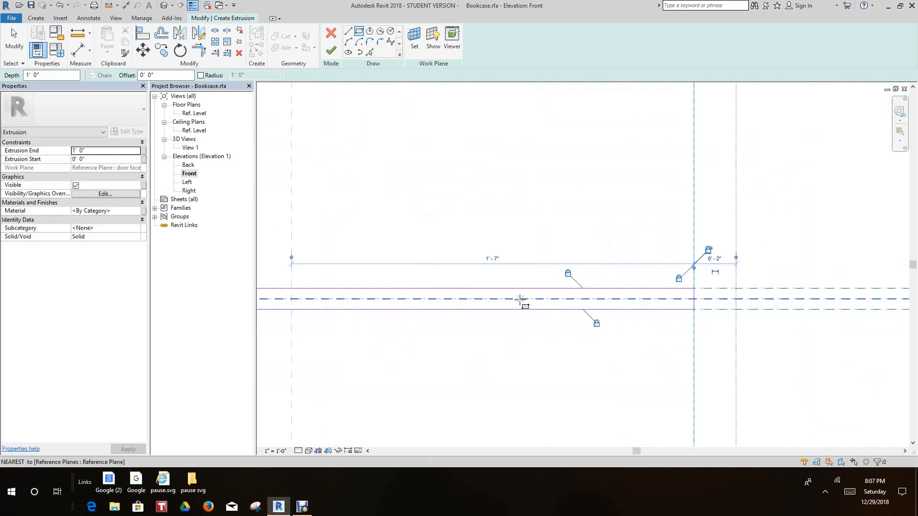
# Finish the extrusion sketch containing the three shelf rectangles and deselect the resulting shelves
pyautogui.scroll(-4, 550, 301)
pyautogui.scroll(-5, 444, 291)
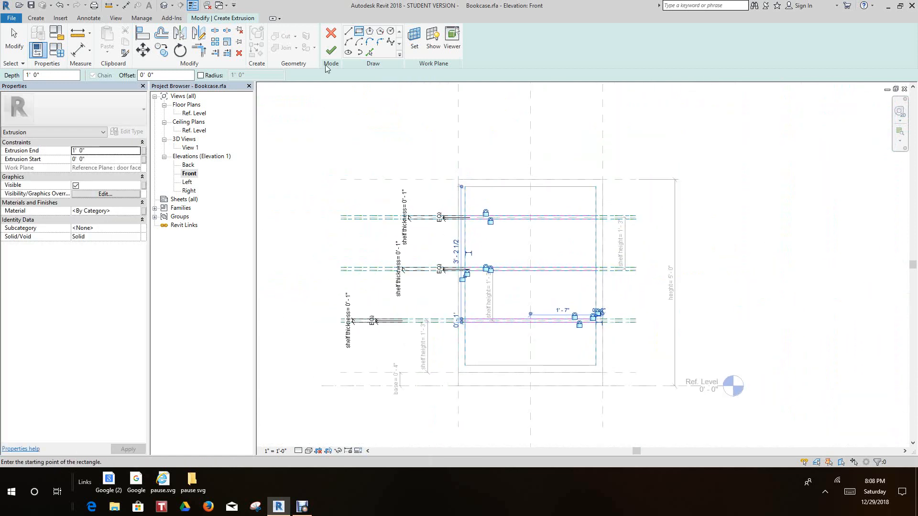
pyautogui.click(330, 50)
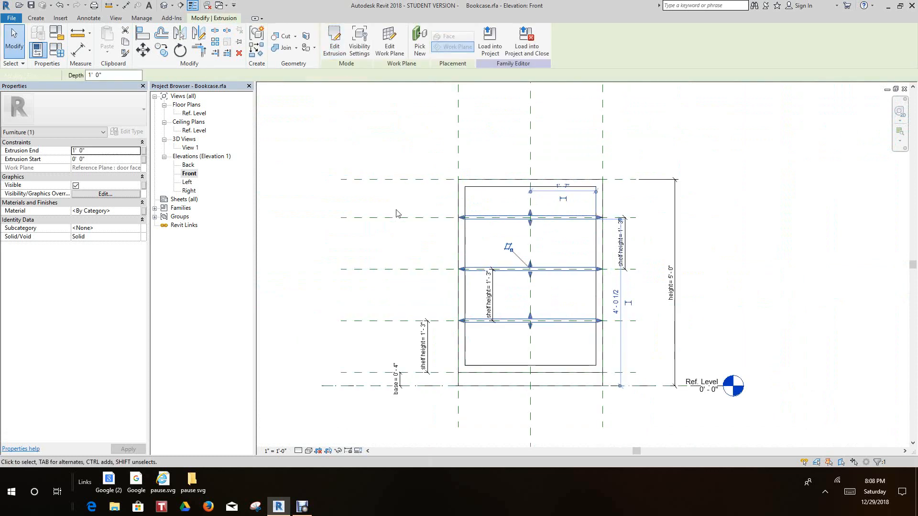
pyautogui.click(328, 256)
pyautogui.scroll(-2, 359, 246)
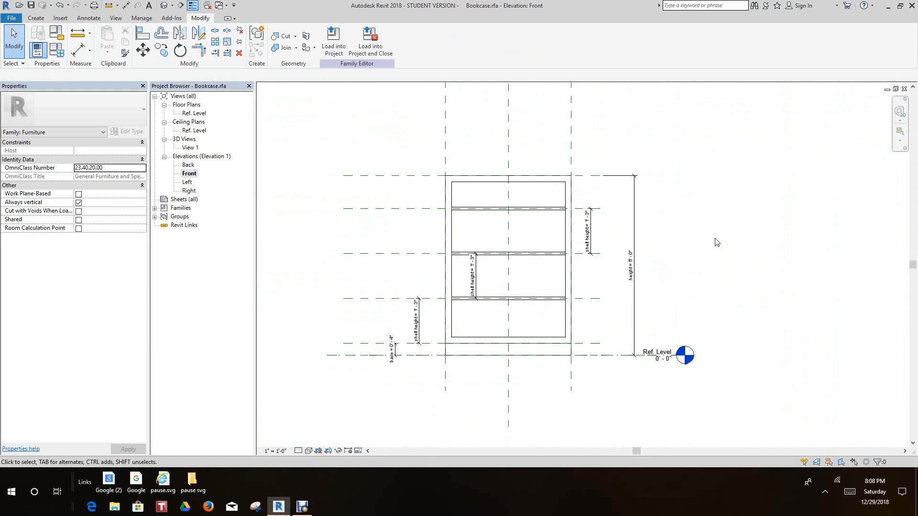
pyautogui.scroll(2, 696, 232)
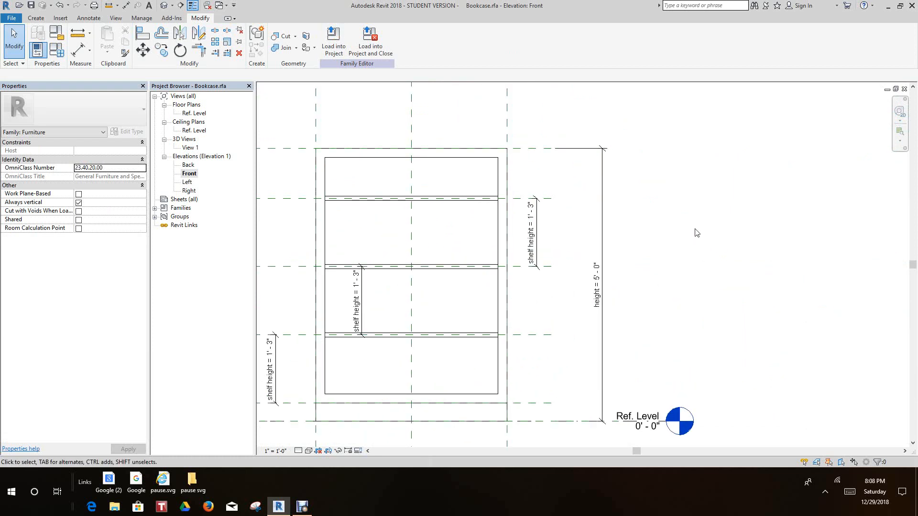
pyautogui.scroll(-2, 696, 232)
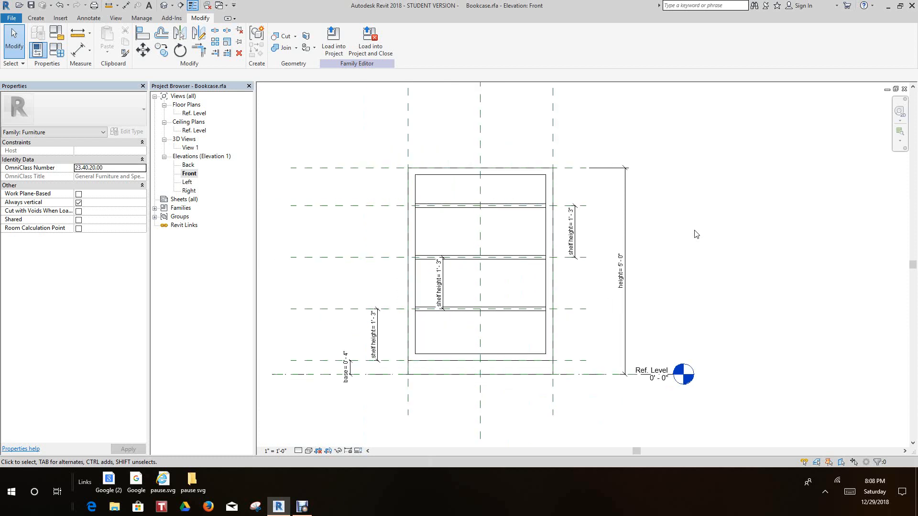
pyautogui.moveTo(694, 231); pyautogui.dragTo(765, 244, button='middle')
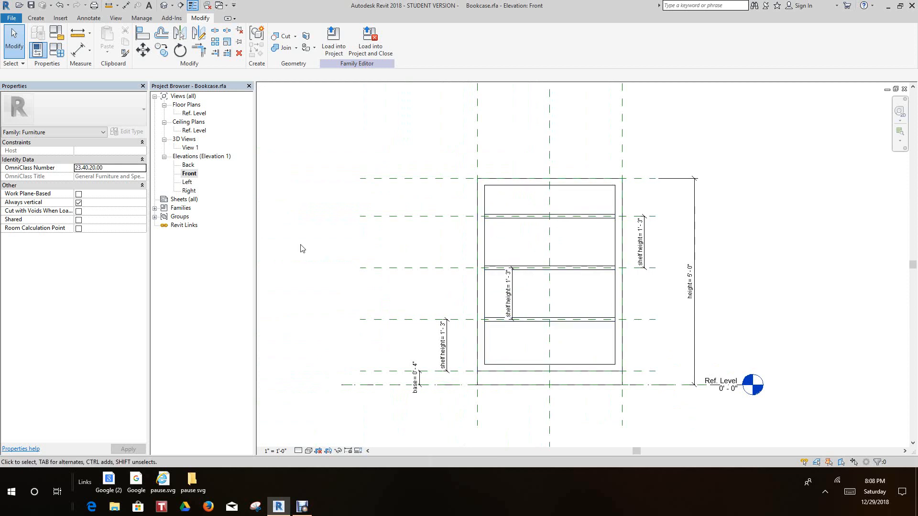
# Open the family types and move the height parameter to the first place among the dimensions
pyautogui.click(63, 55)
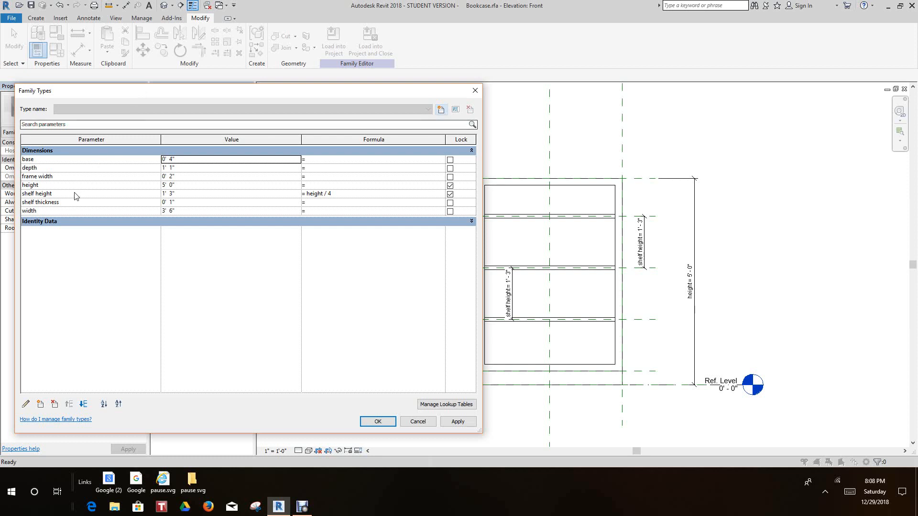
pyautogui.click(36, 185)
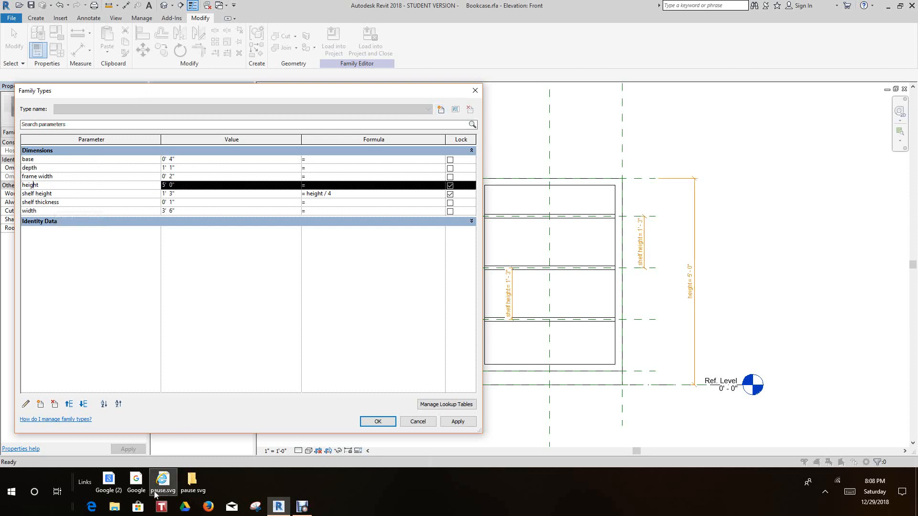
pyautogui.click(69, 404)
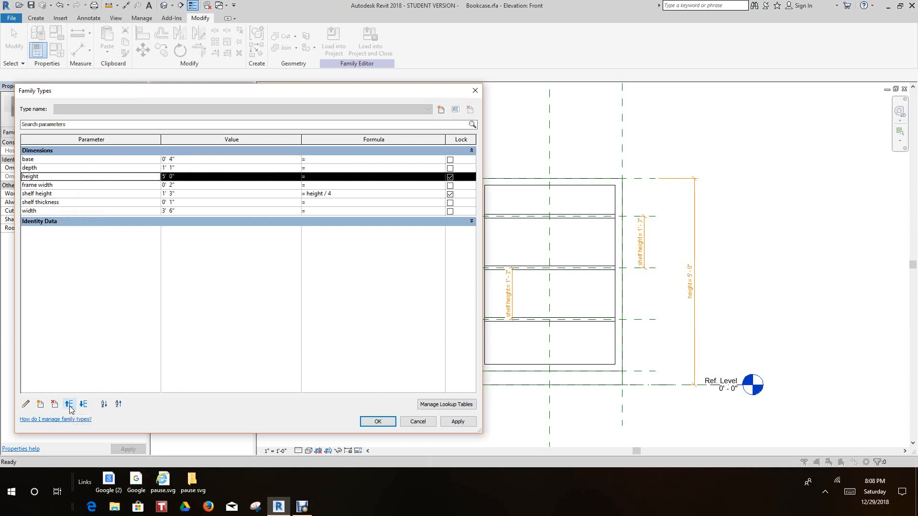
pyautogui.click(69, 404)
pyautogui.click(68, 405)
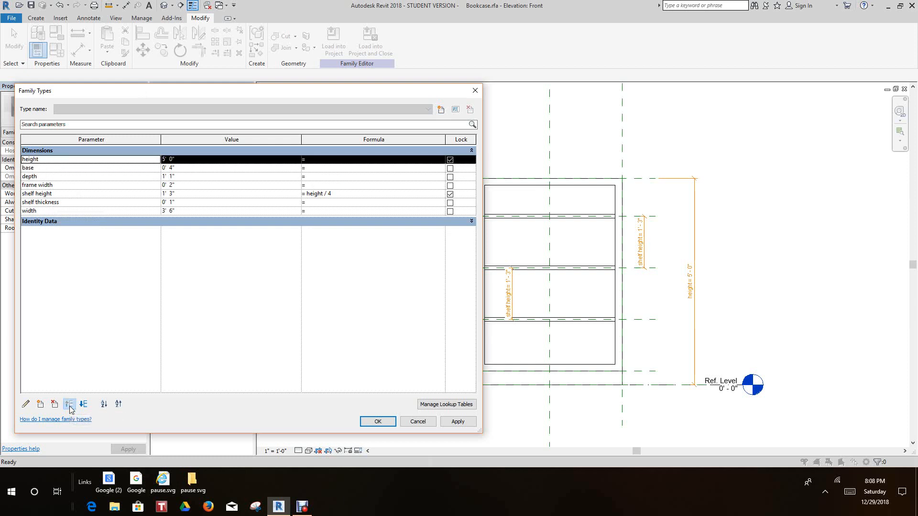
# Reorder the family type dimensions so that width comes directly below height and depth directly below width
pyautogui.click(25, 212)
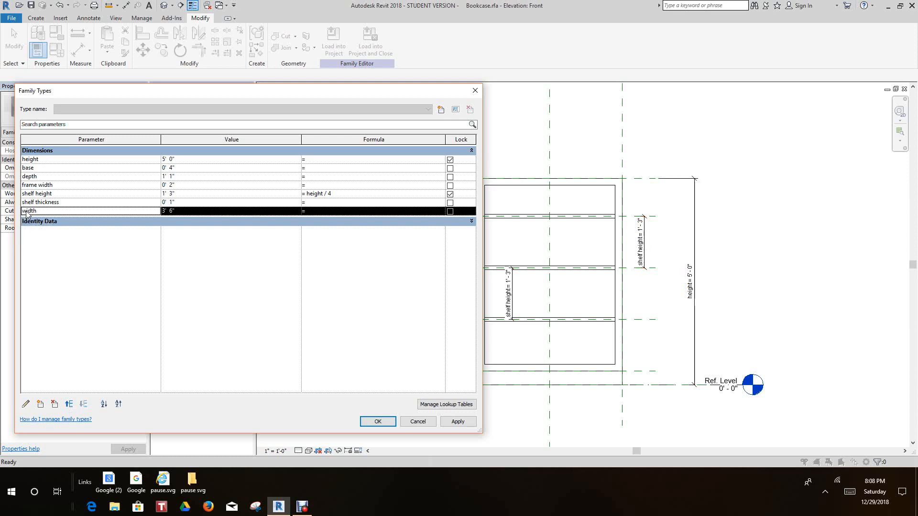
pyautogui.click(69, 403)
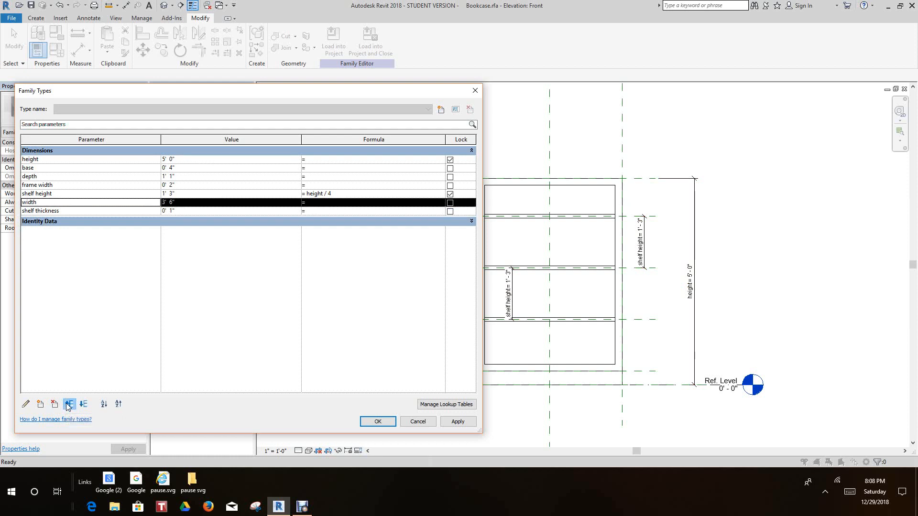
pyautogui.click(69, 404)
pyautogui.click(69, 404)
pyautogui.click(68, 404)
pyautogui.click(69, 404)
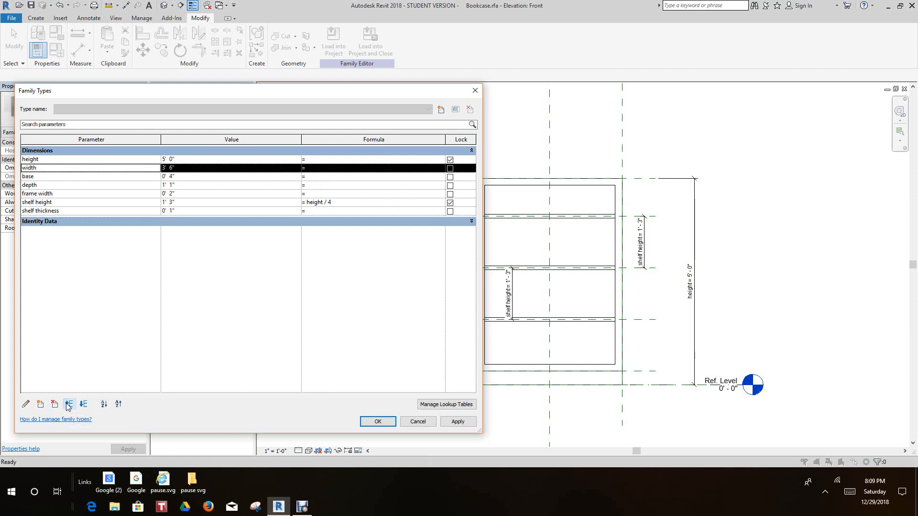
pyautogui.click(38, 186)
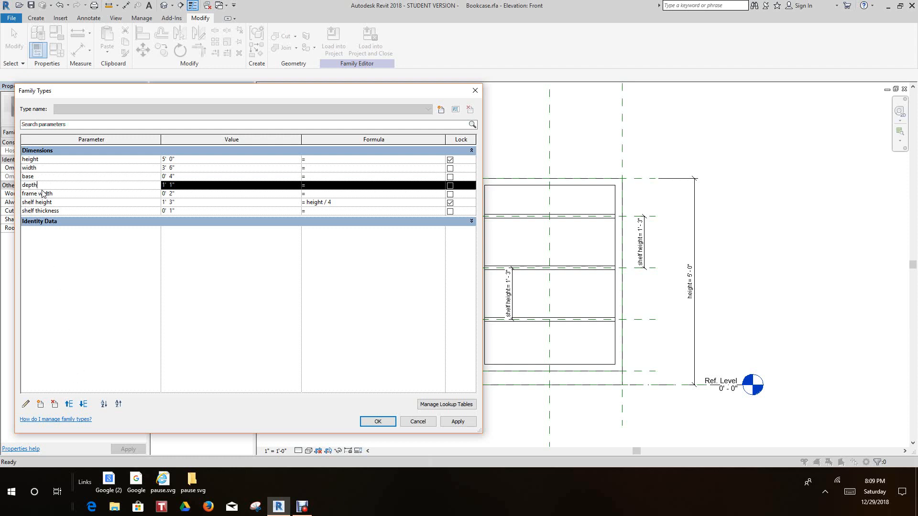
pyautogui.click(69, 404)
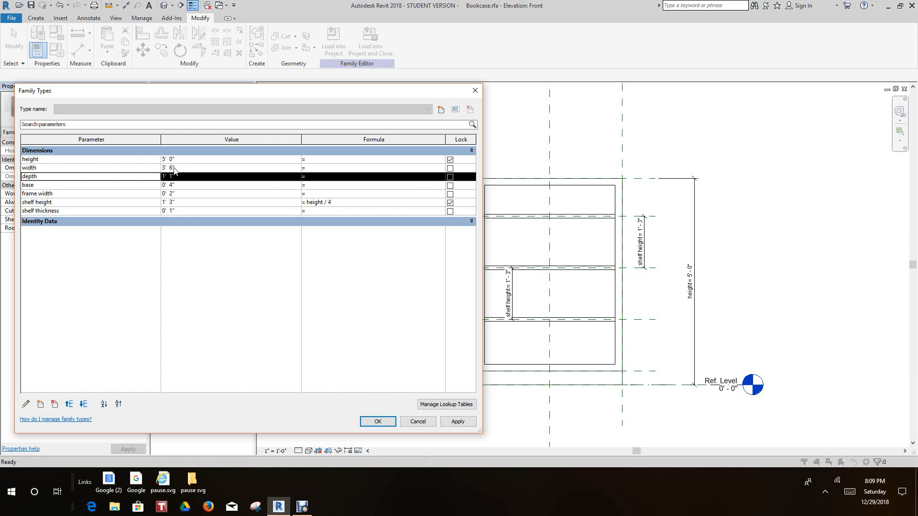
# Set the family's width parameter to 3' 0" and apply the change
pyautogui.click(176, 168)
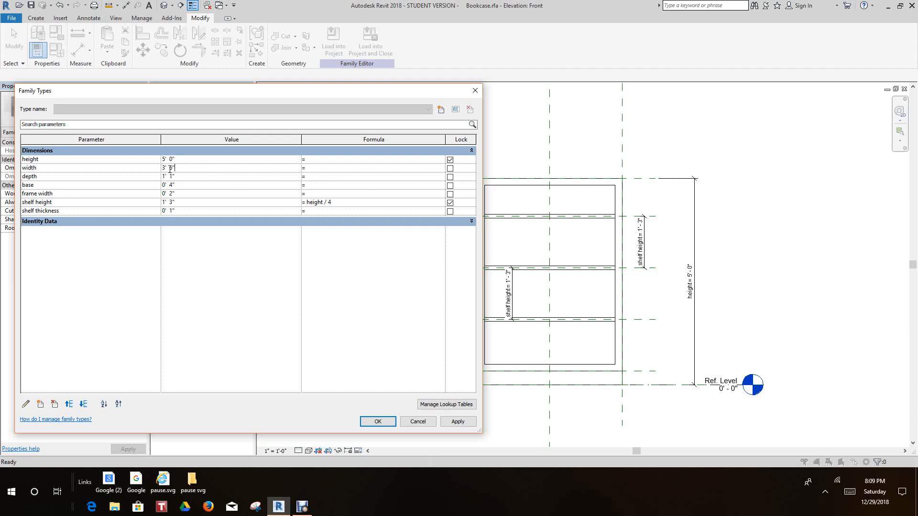
pyautogui.moveTo(176, 168); pyautogui.dragTo(144, 180)
pyautogui.write('3')
pyautogui.click(455, 425)
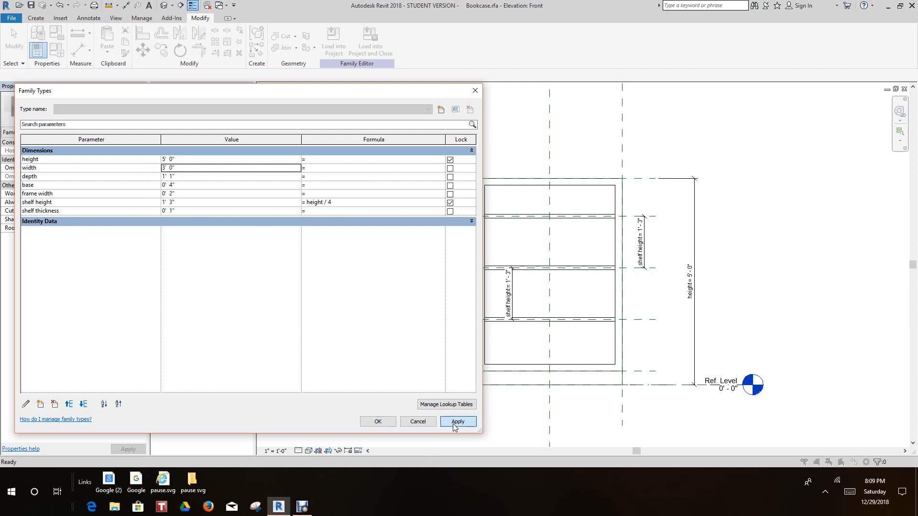
pyautogui.click(380, 423)
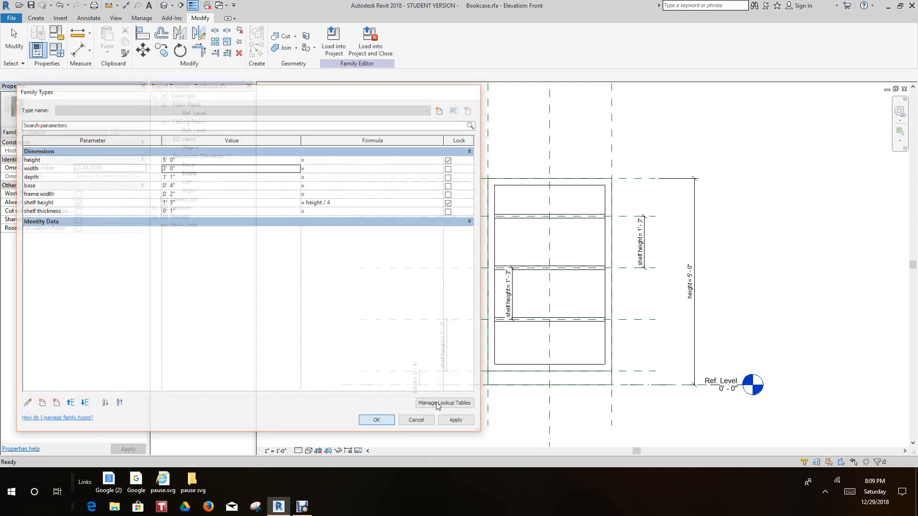
# Move the middle shelf height dimension out of the bookcase, placing it beside the frame near the lower shelf height dimension
pyautogui.scroll(2, 487, 320)
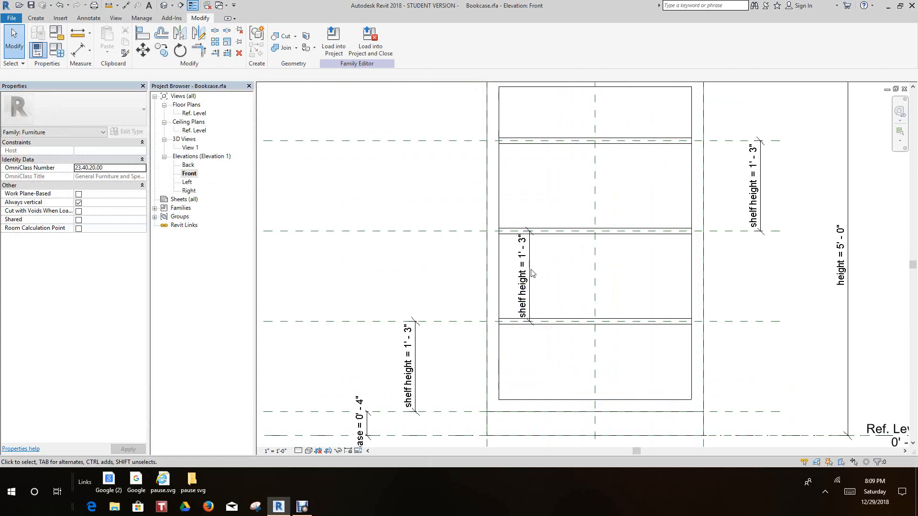
pyautogui.moveTo(534, 269); pyautogui.dragTo(455, 276)
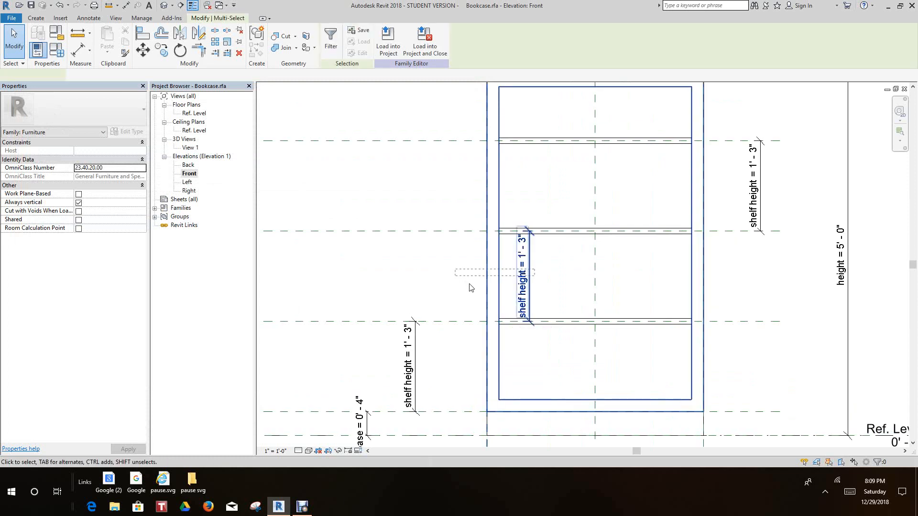
pyautogui.click(469, 288)
pyautogui.moveTo(532, 279); pyautogui.dragTo(429, 286)
pyautogui.click(383, 286)
pyautogui.scroll(-3, 390, 301)
pyautogui.scroll(1, 397, 314)
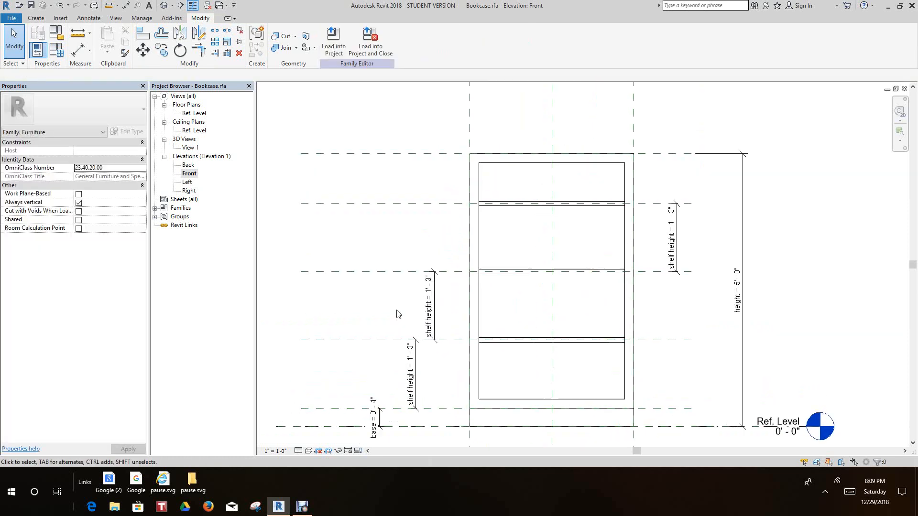
pyautogui.scroll(-1, 397, 314)
pyautogui.moveTo(409, 302); pyautogui.dragTo(408, 264, button='middle')
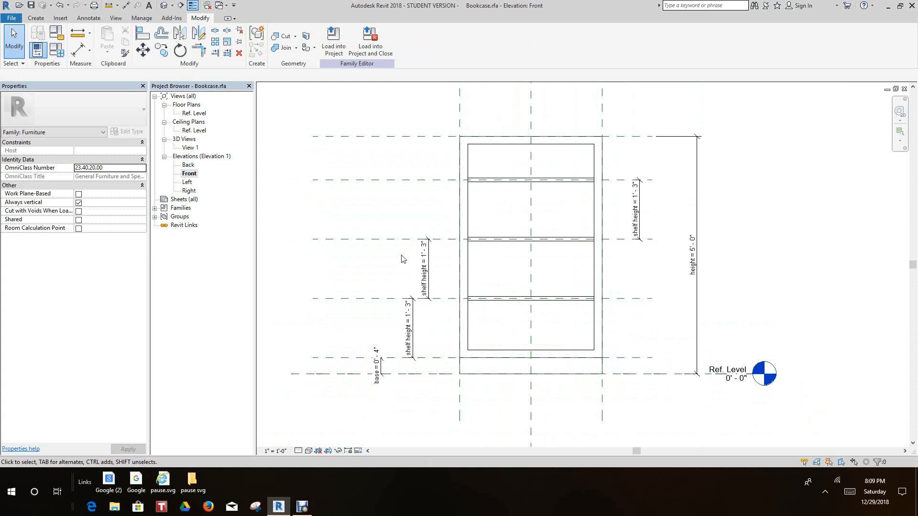
pyautogui.moveTo(408, 265); pyautogui.dragTo(423, 287, button='middle')
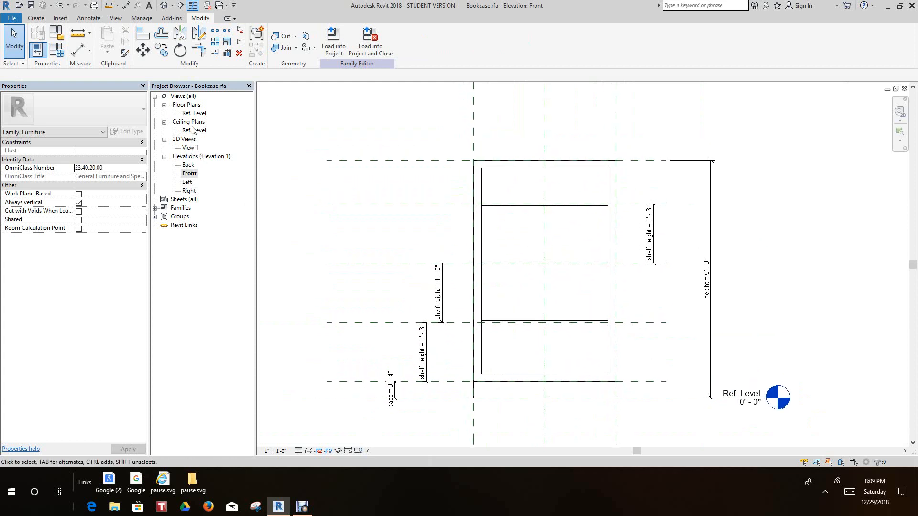
# Open the Right elevation and align the upper shelf's back edge with the rear reference plane
pyautogui.doubleClick(189, 191)
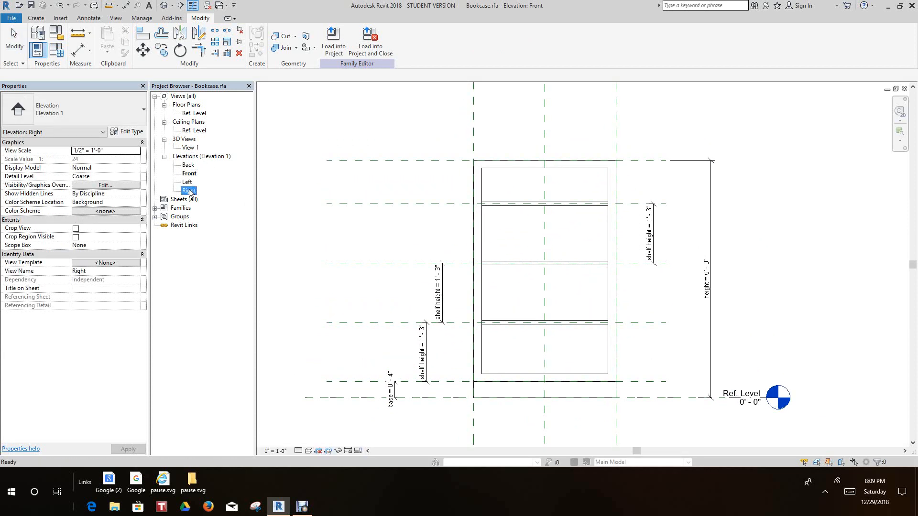
pyautogui.moveTo(476, 213); pyautogui.dragTo(512, 313, button='middle')
pyautogui.scroll(5, 446, 236)
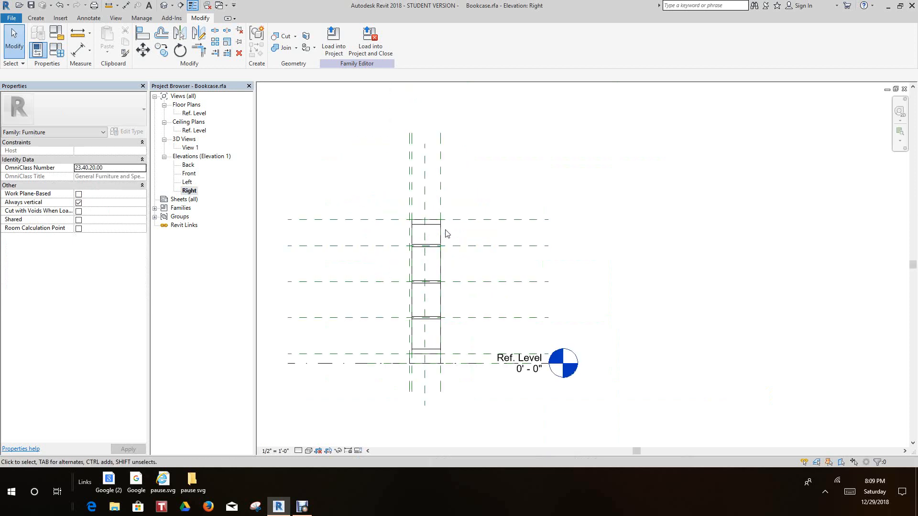
pyautogui.moveTo(444, 233); pyautogui.dragTo(466, 254, button='middle')
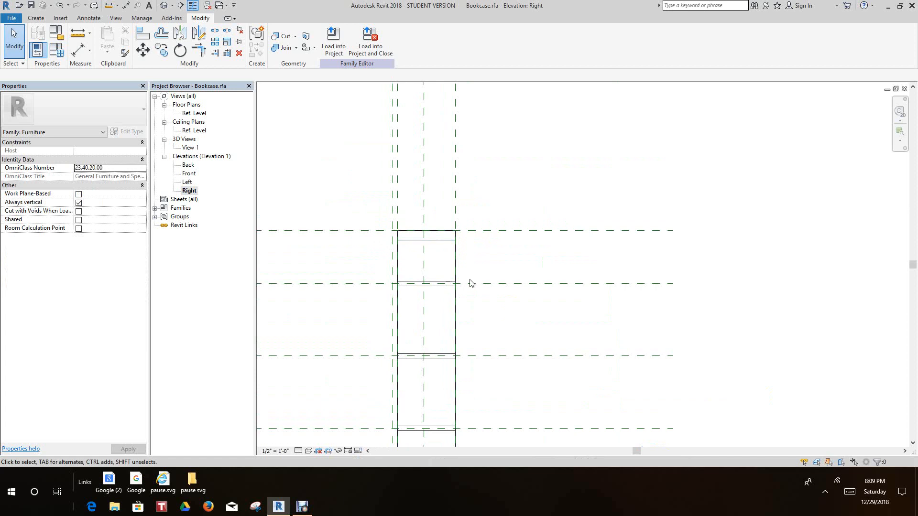
pyautogui.scroll(3, 459, 270)
pyautogui.moveTo(478, 275); pyautogui.dragTo(500, 221, button='middle')
pyautogui.scroll(2, 500, 223)
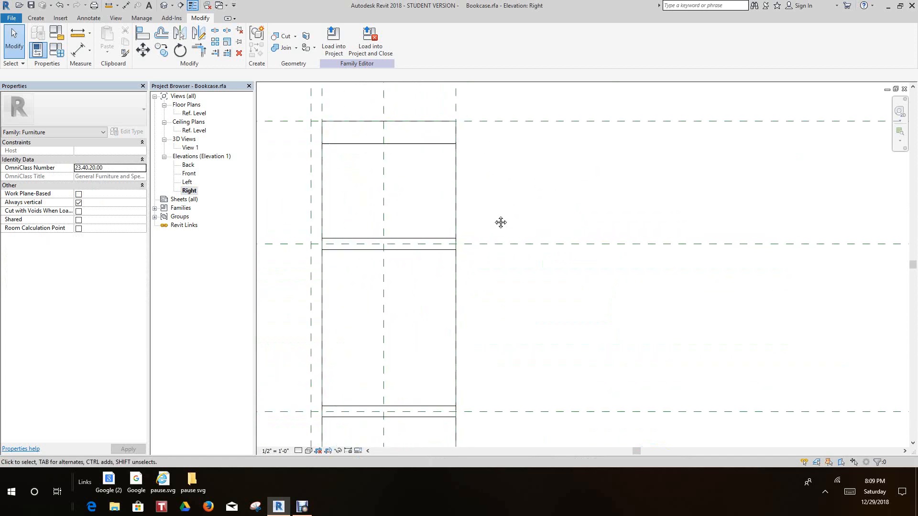
pyautogui.click(142, 32)
pyautogui.scroll(1, 521, 265)
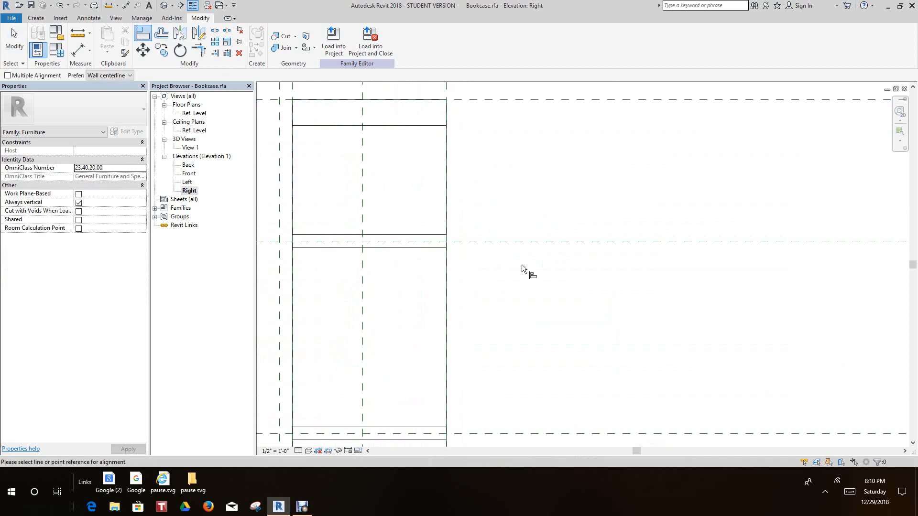
pyautogui.scroll(1, 521, 265)
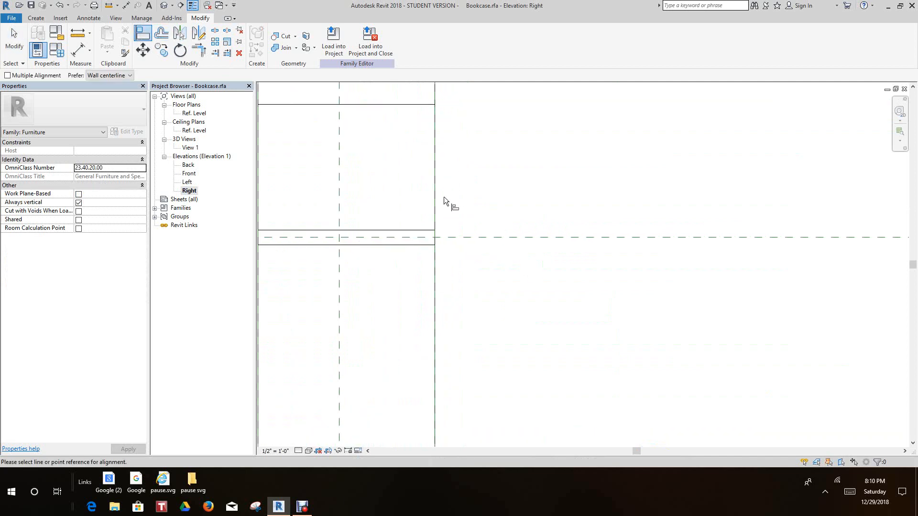
pyautogui.click(437, 237)
pyautogui.scroll(-1, 486, 326)
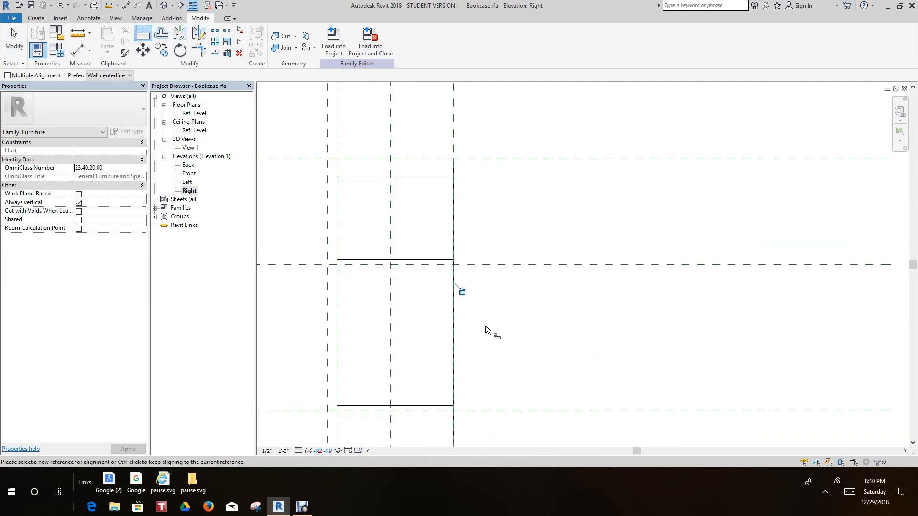
# Align the middle shelf's back edge with the rear reference plane and lock the alignment
pyautogui.moveTo(486, 325); pyautogui.dragTo(434, 161, button='middle')
pyautogui.scroll(1, 401, 272)
pyautogui.click(400, 271)
pyautogui.click(403, 242)
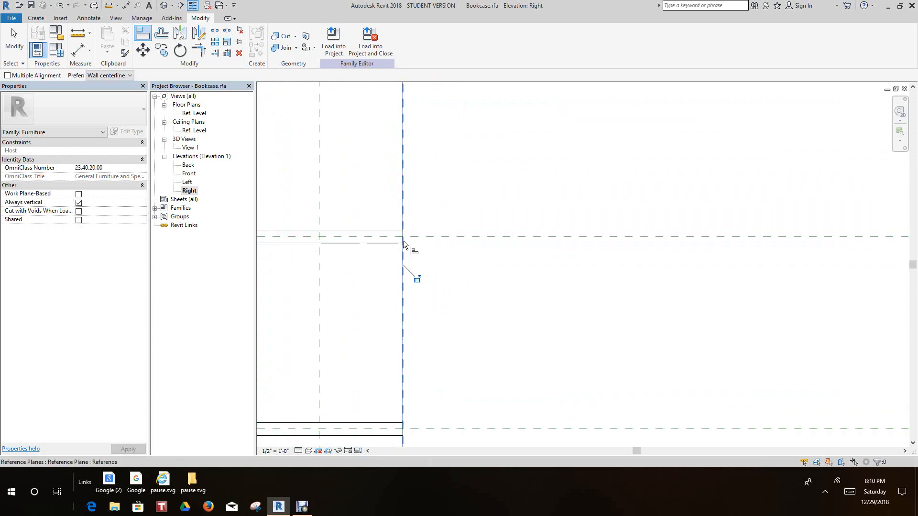
pyautogui.click(417, 278)
pyautogui.scroll(1, 403, 250)
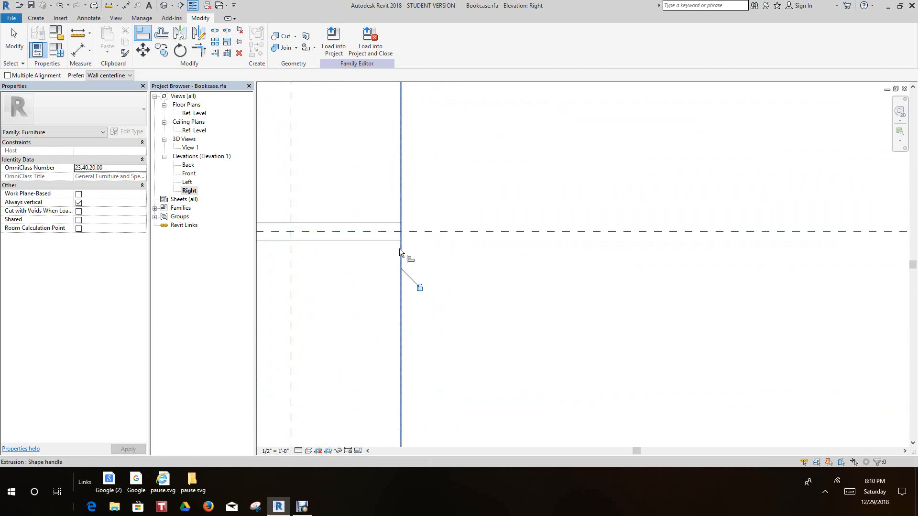
pyautogui.scroll(2, 424, 277)
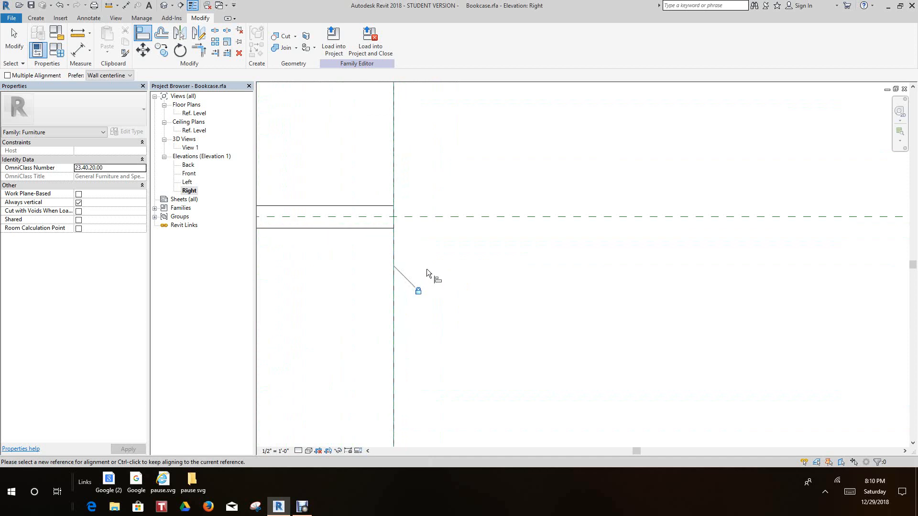
# Try to align the shelf's back edge with the rear reference plane again using a restarted Align command
pyautogui.click(143, 35)
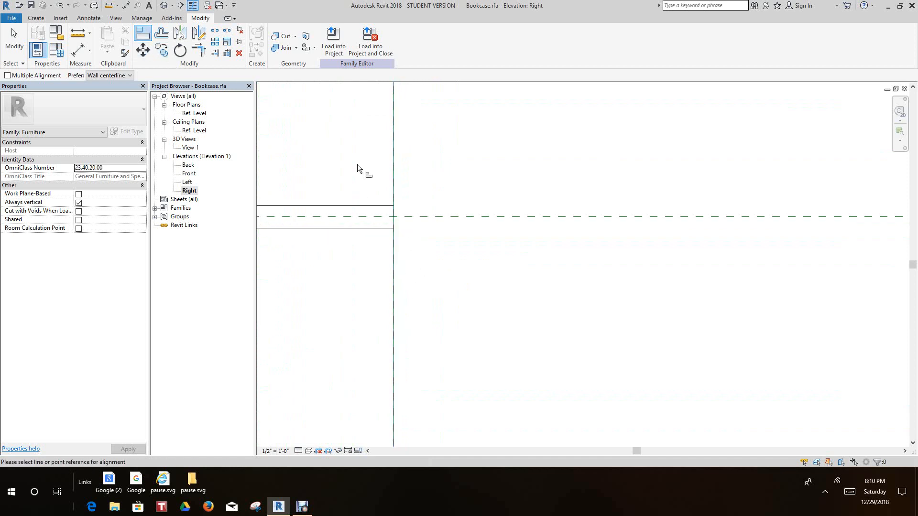
pyautogui.click(389, 252)
pyautogui.click(378, 247)
pyautogui.scroll(-3, 456, 292)
pyautogui.scroll(4, 413, 258)
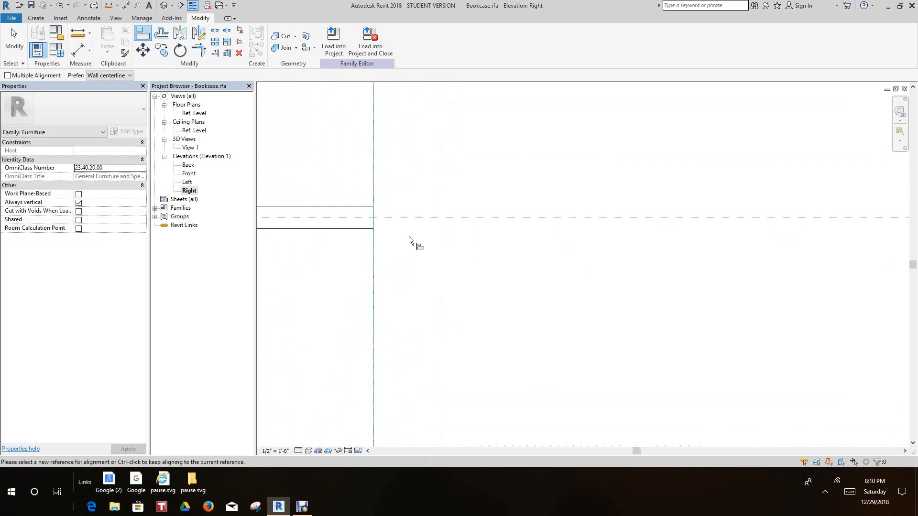
pyautogui.click(372, 221)
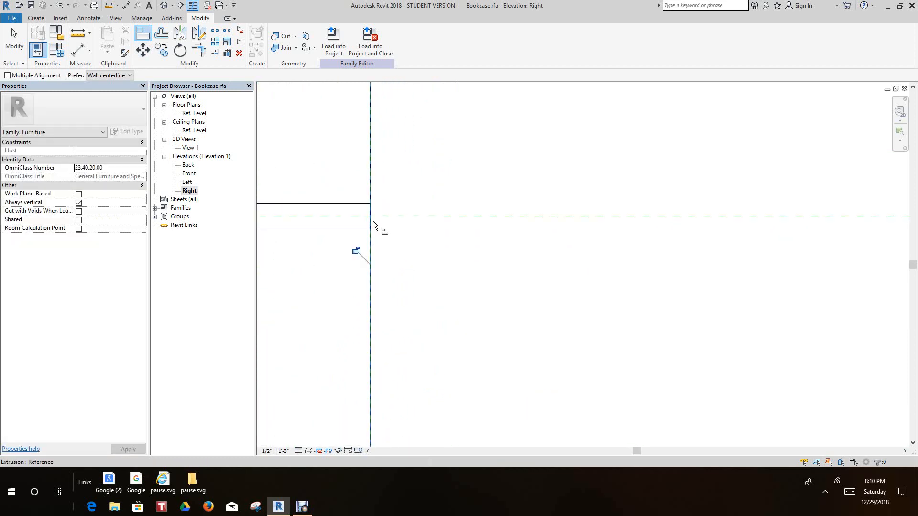
# Examine the back edges of the base, frame and shelves along the rear reference plane in the side elevation
pyautogui.scroll(-3, 354, 252)
pyautogui.scroll(5, 438, 280)
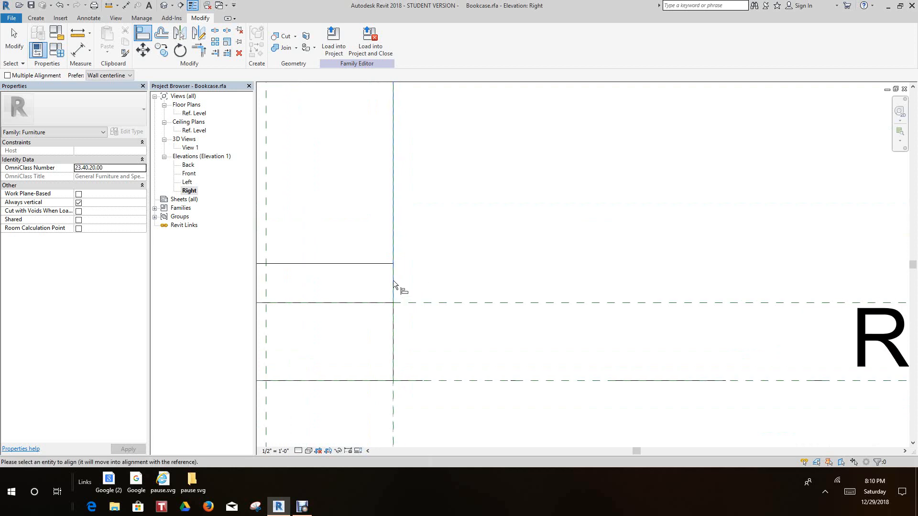
pyautogui.scroll(-5, 440, 258)
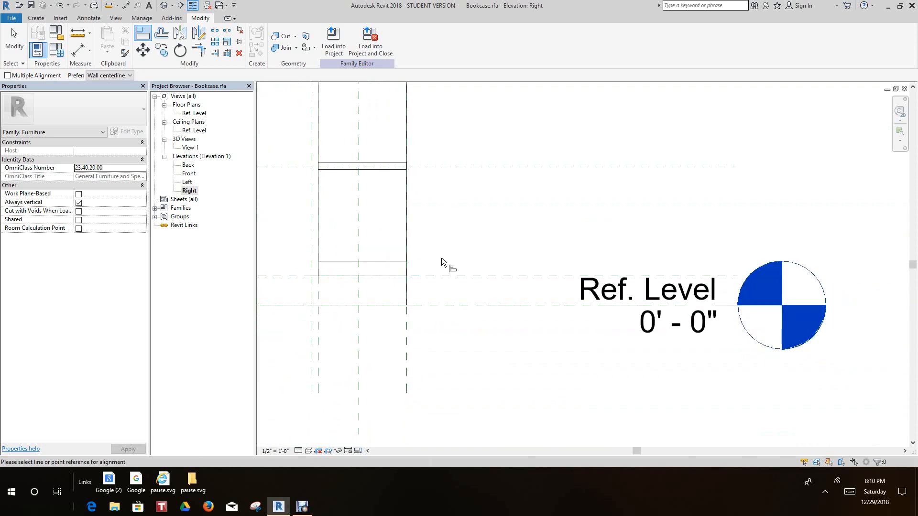
pyautogui.moveTo(454, 253); pyautogui.dragTo(471, 332, button='middle')
pyautogui.scroll(-1, 464, 311)
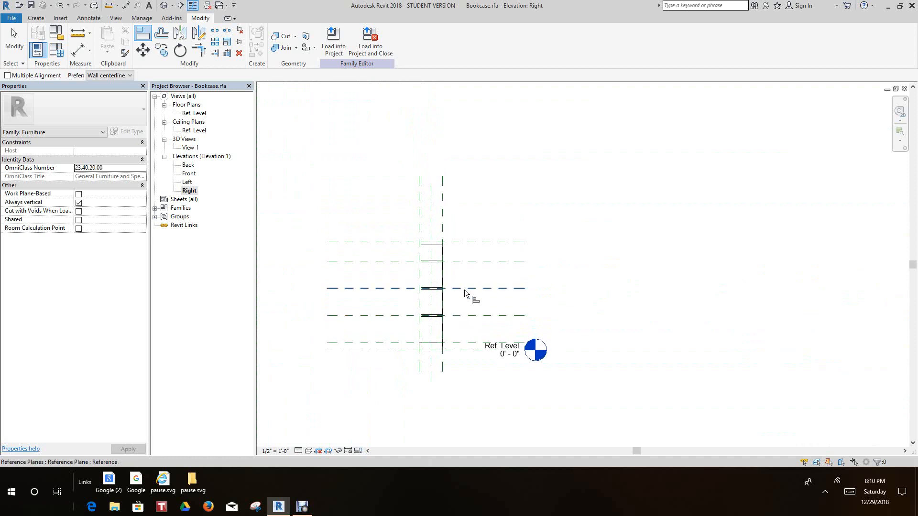
pyautogui.moveTo(471, 296); pyautogui.dragTo(476, 325, button='middle')
pyautogui.scroll(-3, 475, 307)
pyautogui.scroll(5, 468, 284)
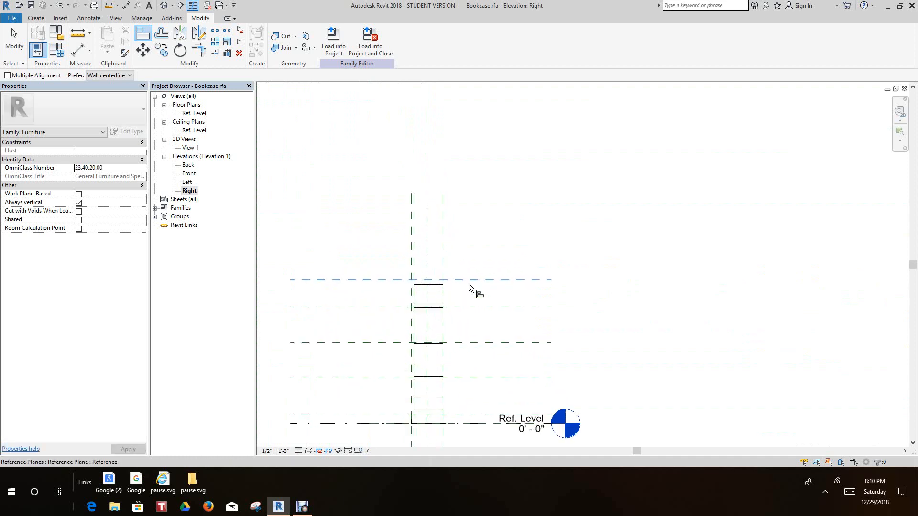
pyautogui.moveTo(465, 274); pyautogui.dragTo(462, 230, button='middle')
pyautogui.scroll(-1, 465, 174)
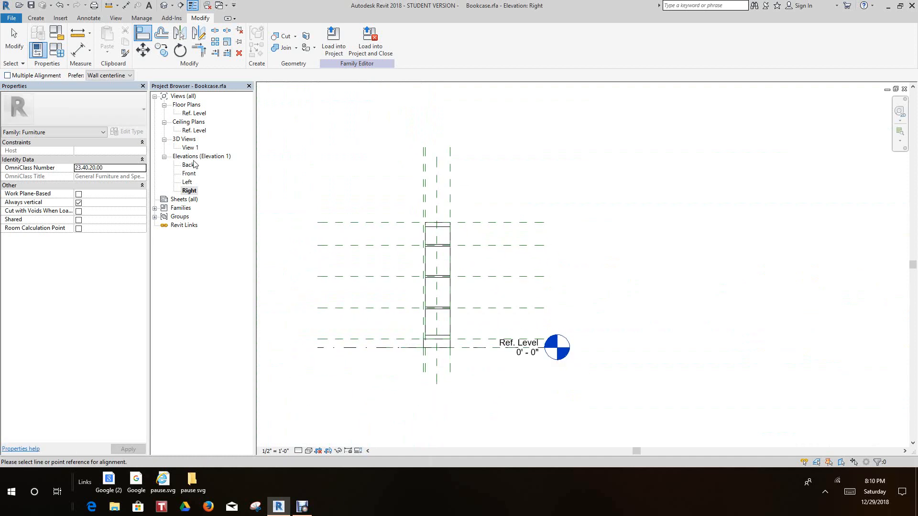
# Open the Ref. Level floor plan showing the bookcase from above
pyautogui.doubleClick(193, 113)
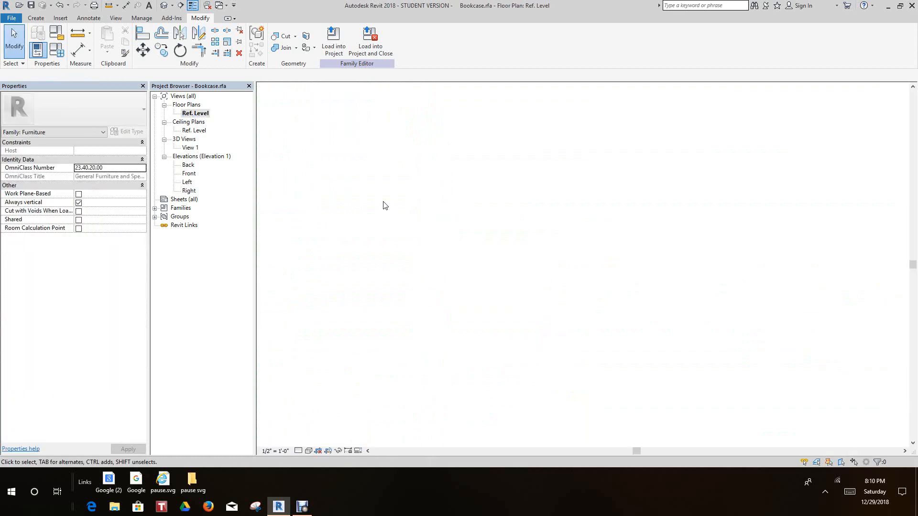
pyautogui.scroll(1, 483, 289)
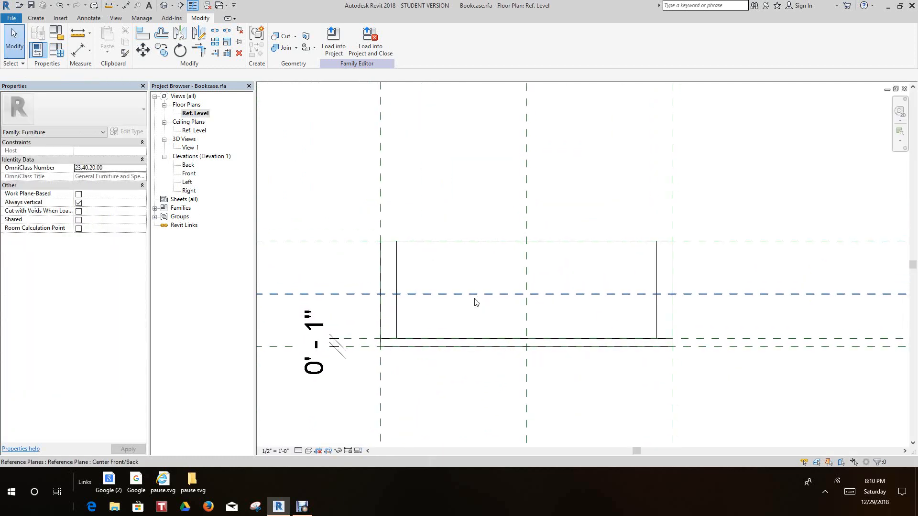
pyautogui.scroll(2, 459, 267)
pyautogui.scroll(1, 454, 263)
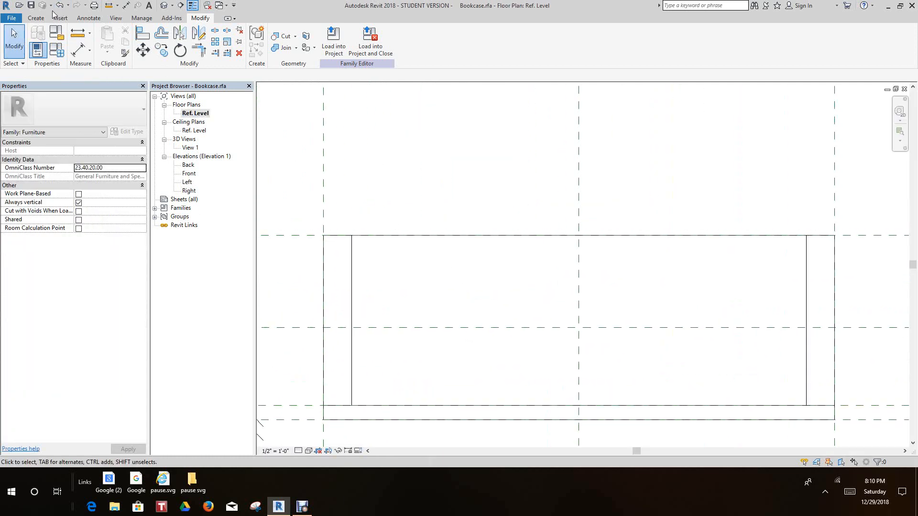
# Draw a horizontal reference plane just inside the bookcase's back edge, extending past both sides of the frame
pyautogui.click(35, 18)
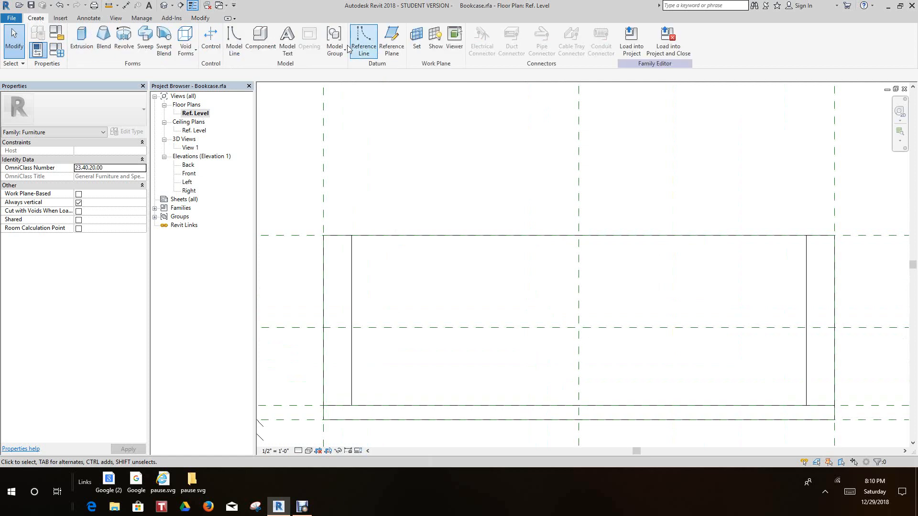
pyautogui.click(386, 42)
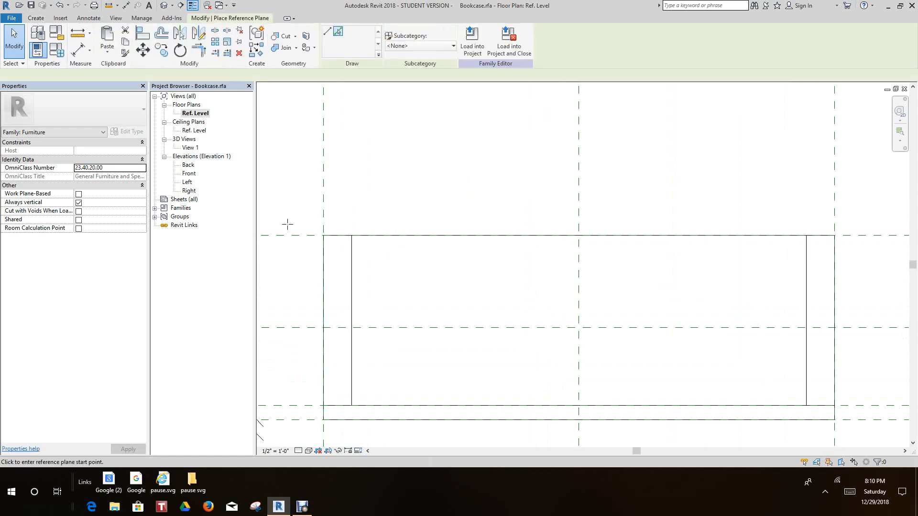
pyautogui.scroll(1, 281, 239)
pyautogui.click(280, 243)
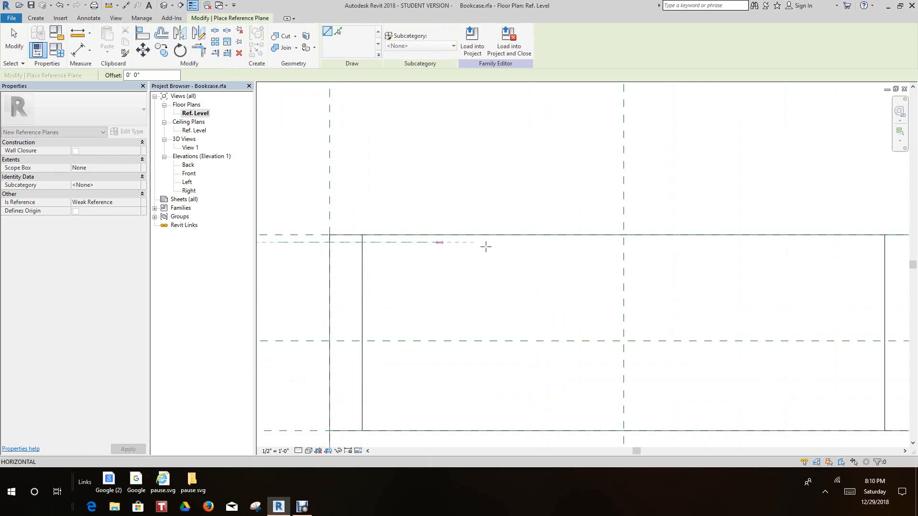
pyautogui.scroll(-2, 506, 262)
pyautogui.moveTo(505, 262); pyautogui.dragTo(348, 269, button='middle')
pyautogui.scroll(1, 603, 265)
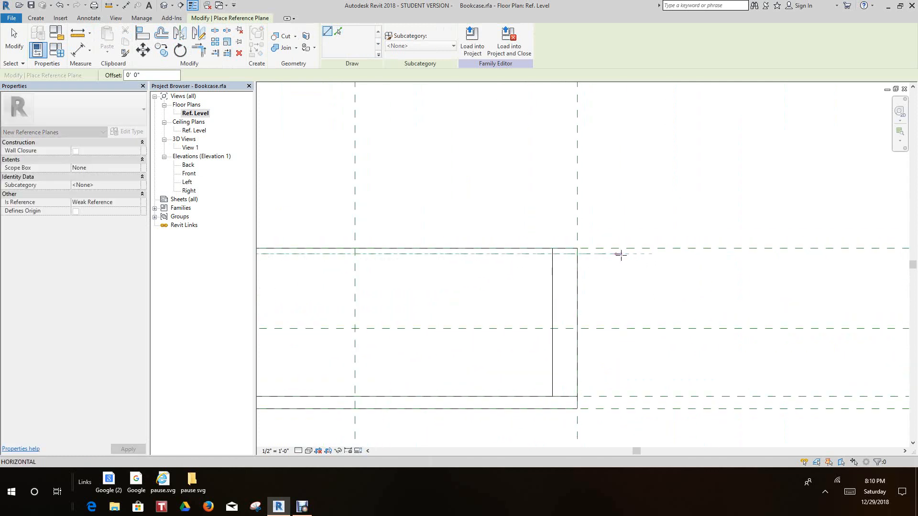
pyautogui.click(624, 254)
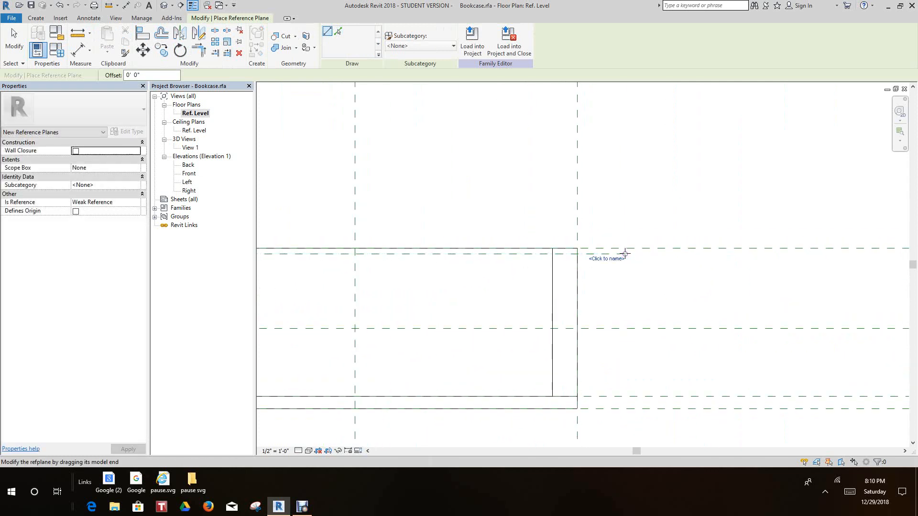
pyautogui.scroll(1, 625, 253)
pyautogui.rightClick(679, 280)
pyautogui.click(678, 279)
pyautogui.scroll(-2, 640, 277)
pyautogui.moveTo(598, 272); pyautogui.dragTo(749, 234, button='middle')
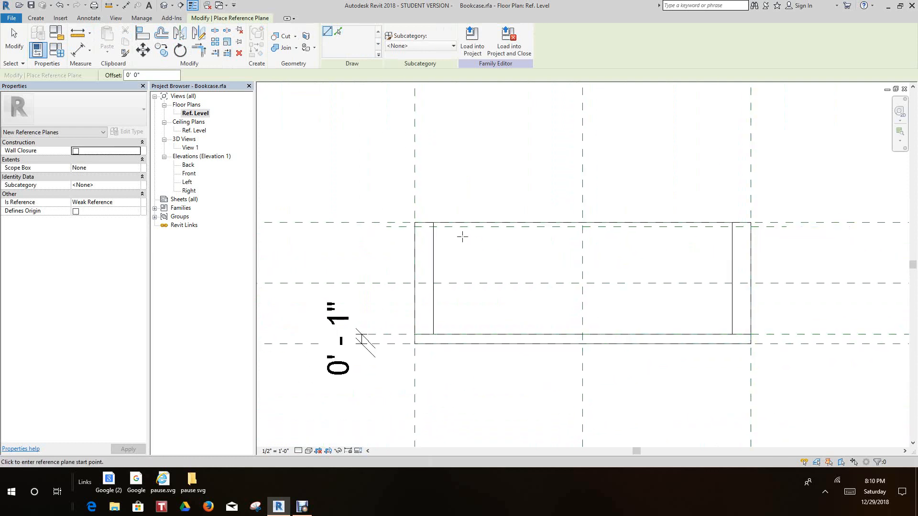
# Dimension the distance between the new reference plane and the rear reference plane, placing the dimension outside the bookcase frame
pyautogui.scroll(2, 462, 236)
pyautogui.scroll(1, 336, 240)
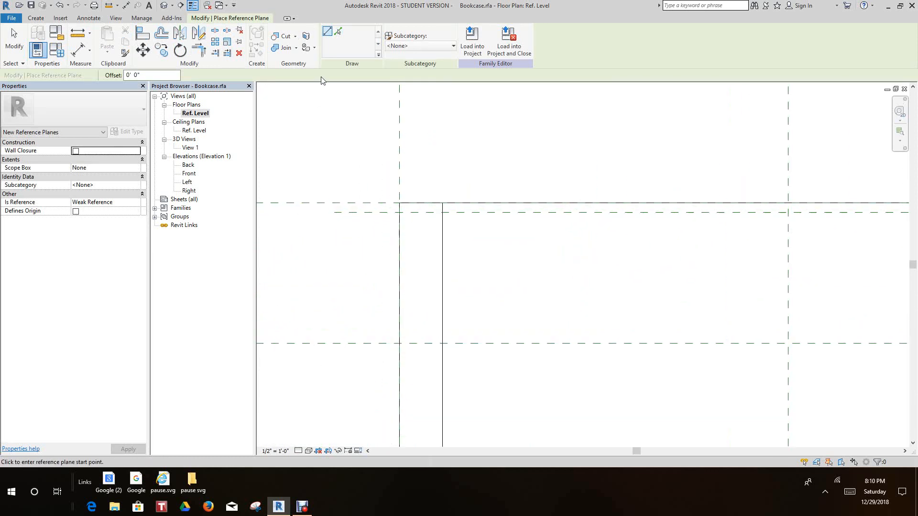
pyautogui.click(78, 50)
pyautogui.scroll(2, 313, 186)
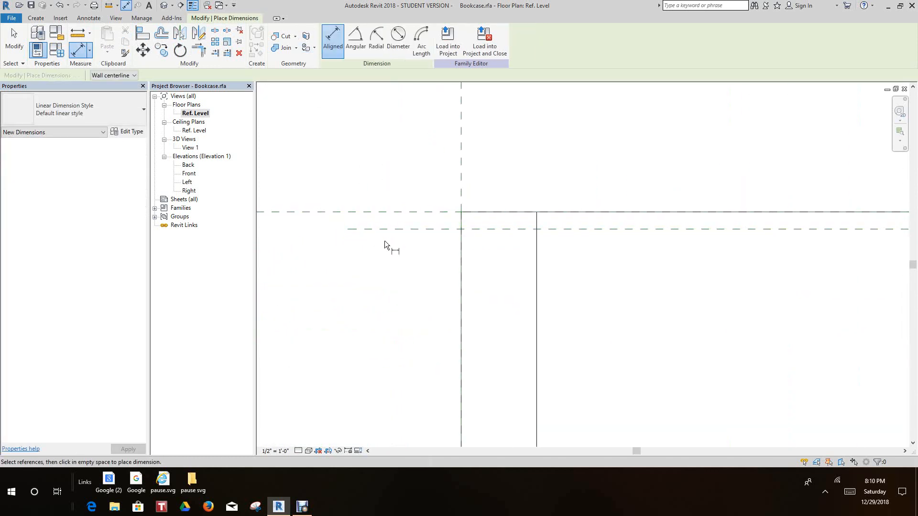
pyautogui.scroll(1, 384, 240)
pyautogui.scroll(-3, 394, 242)
pyautogui.click(395, 234)
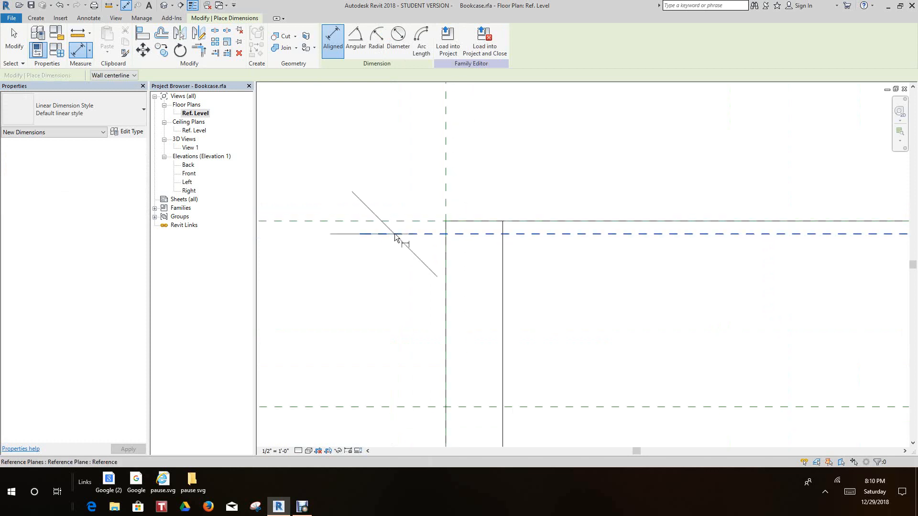
pyautogui.click(398, 221)
pyautogui.click(346, 128)
pyautogui.scroll(-2, 348, 209)
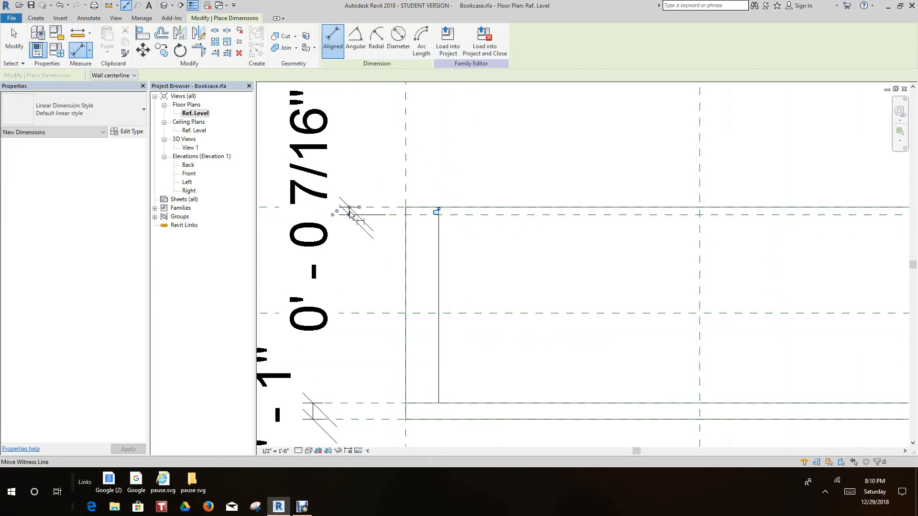
pyautogui.rightClick(365, 253)
pyautogui.click(382, 258)
pyautogui.scroll(2, 392, 242)
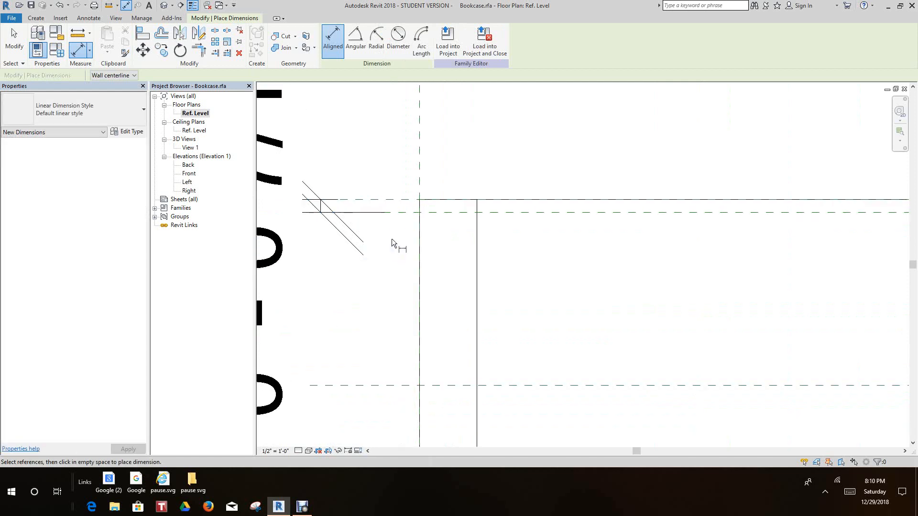
pyautogui.rightClick(397, 234)
pyautogui.click(416, 242)
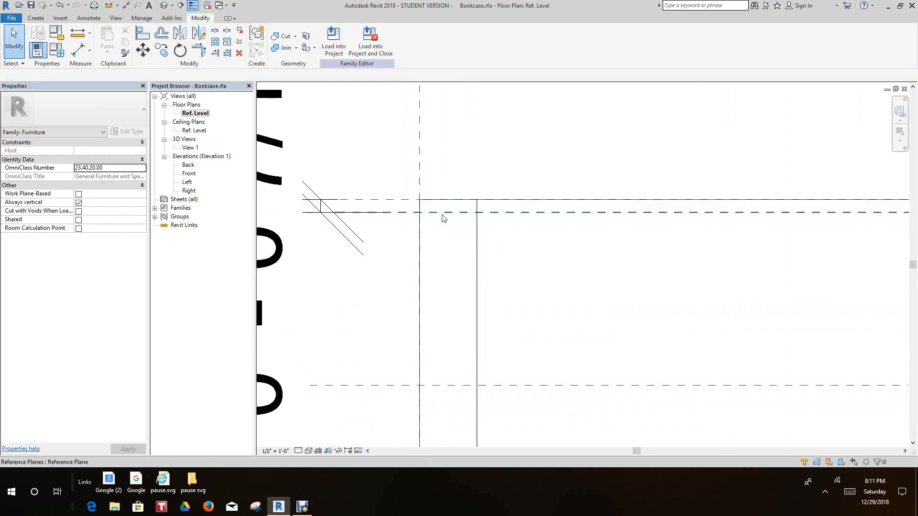
# Set the new reference plane's distance from the rear reference plane to 1/4"
pyautogui.click(433, 213)
pyautogui.scroll(3, 296, 200)
pyautogui.click(295, 202)
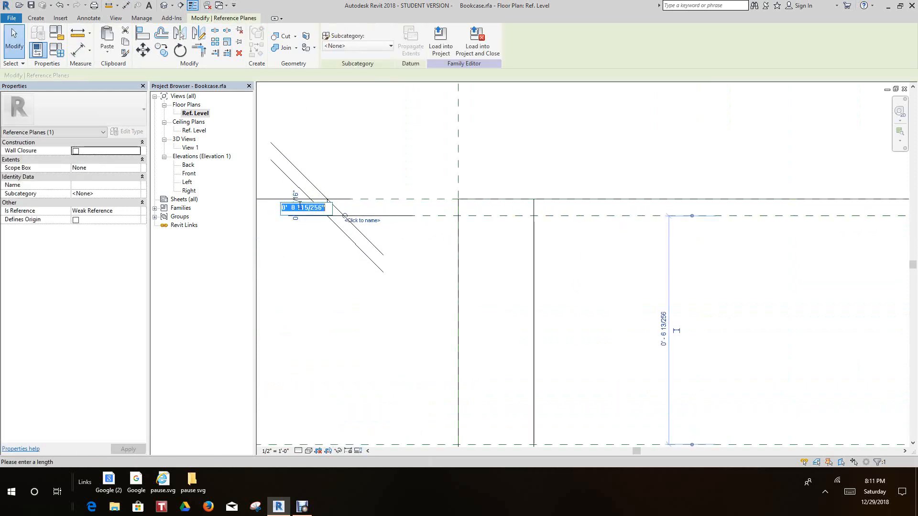
pyautogui.moveTo(291, 207); pyautogui.dragTo(321, 210)
pyautogui.write('1/')
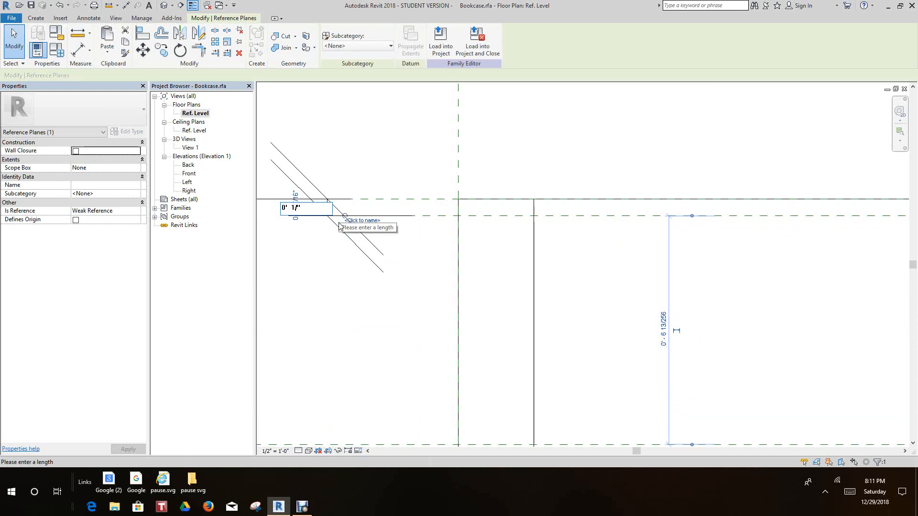
pyautogui.write('4')
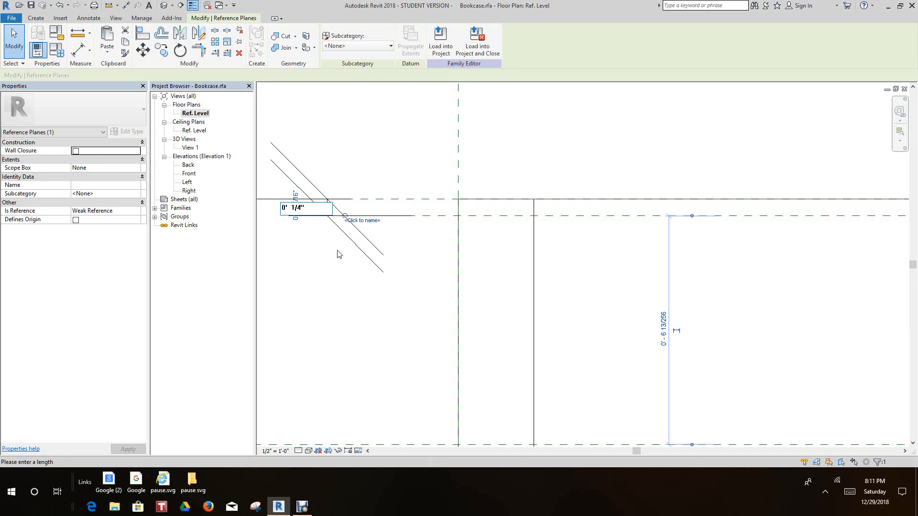
pyautogui.press('Return')
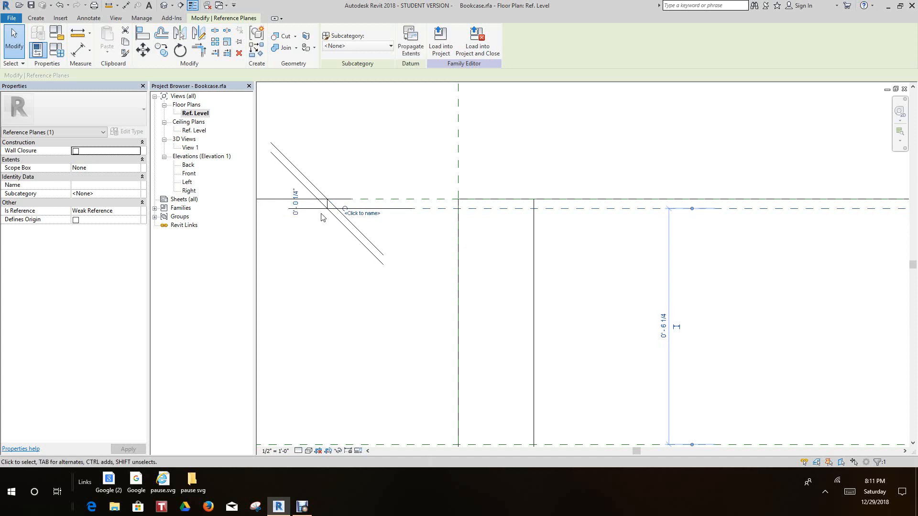
pyautogui.scroll(1, 320, 214)
pyautogui.click(329, 198)
pyautogui.click(324, 250)
# Examine the dimension between the two rear reference planes and its lock and label settings
pyautogui.scroll(-2, 324, 250)
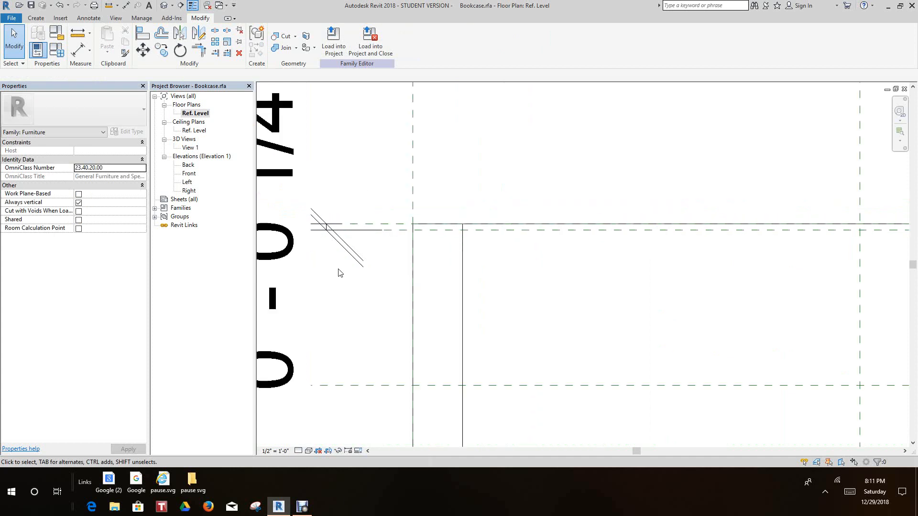
pyautogui.scroll(-2, 345, 285)
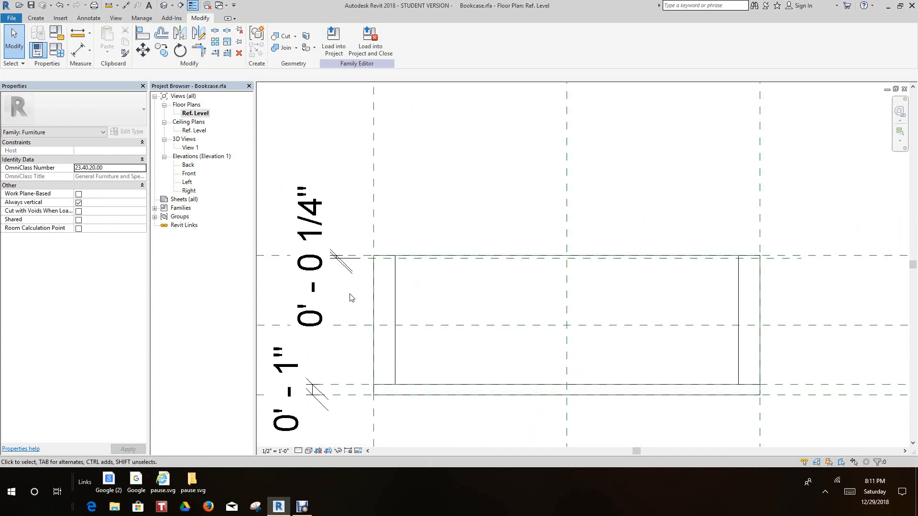
pyautogui.scroll(3, 406, 268)
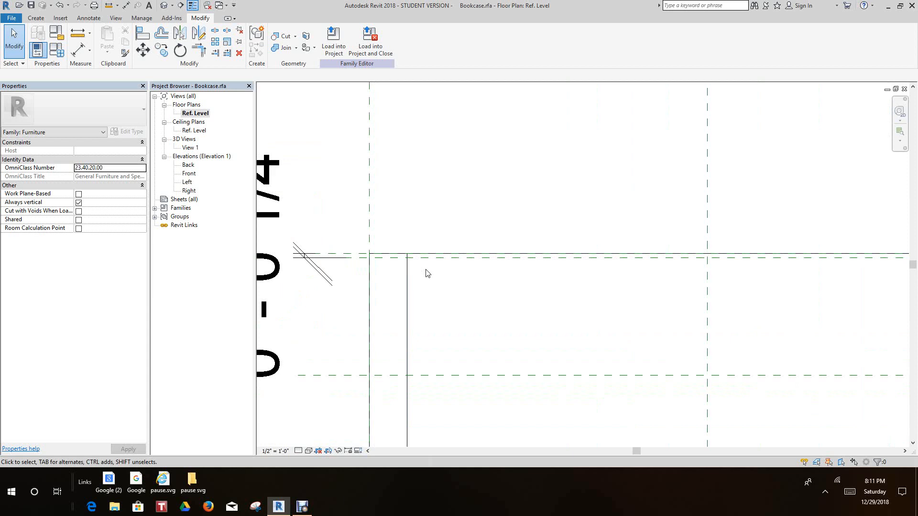
pyautogui.scroll(-2, 447, 285)
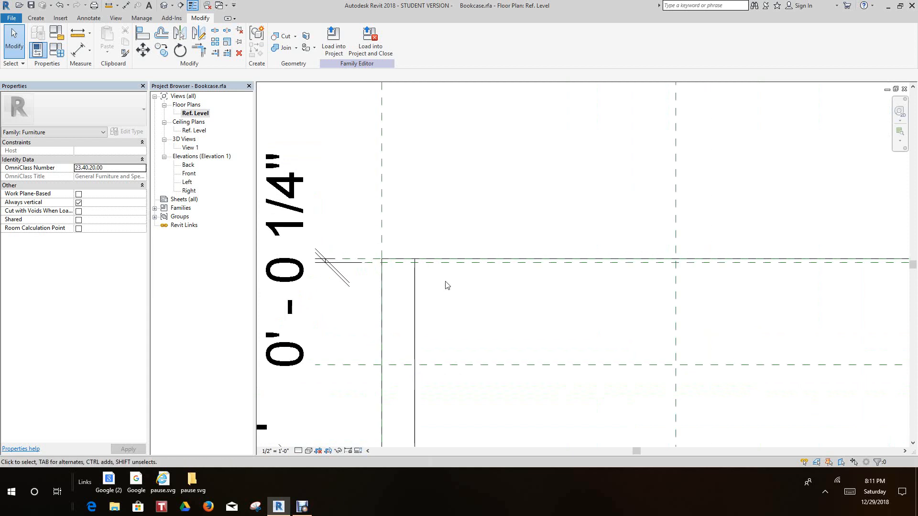
pyautogui.scroll(2, 337, 264)
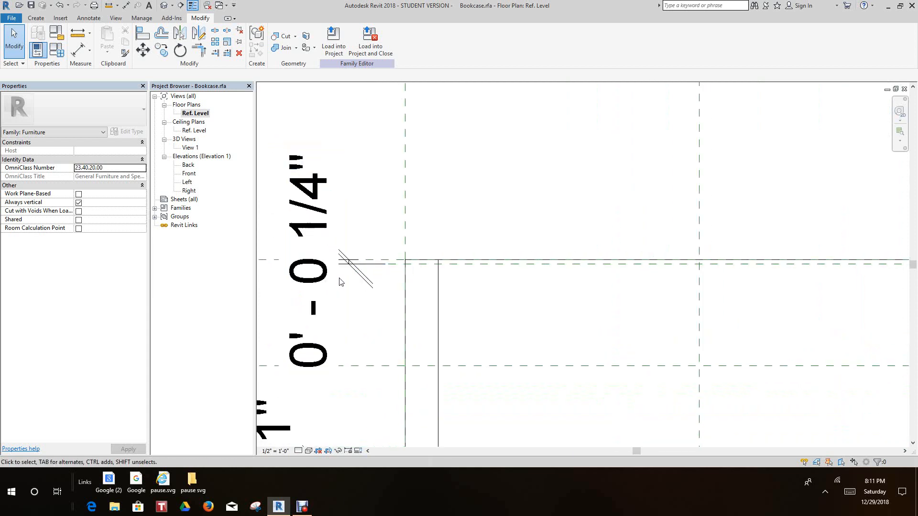
pyautogui.click(309, 258)
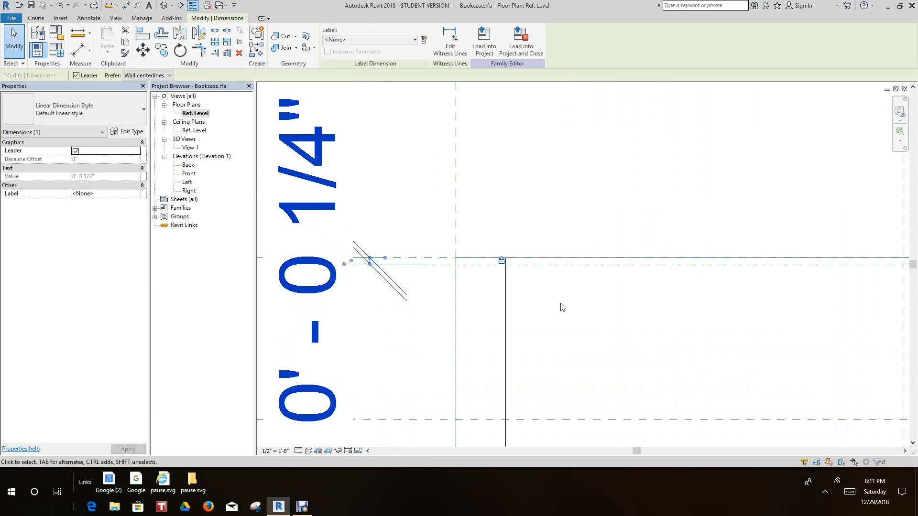
pyautogui.scroll(-2, 562, 310)
pyautogui.moveTo(563, 316); pyautogui.dragTo(521, 322, button='middle')
pyautogui.scroll(-1, 551, 331)
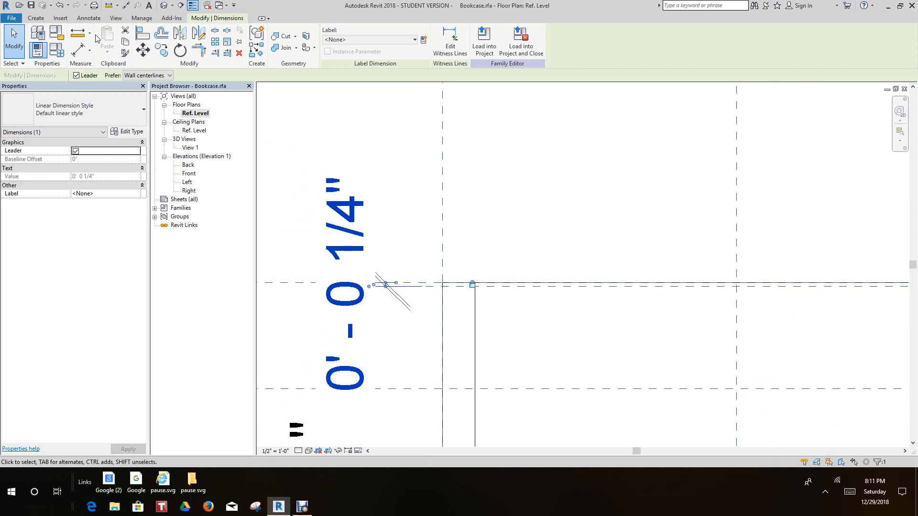
# Start a new extrusion for the bookcase's back panel with a depth of 2' 6"
pyautogui.click(36, 18)
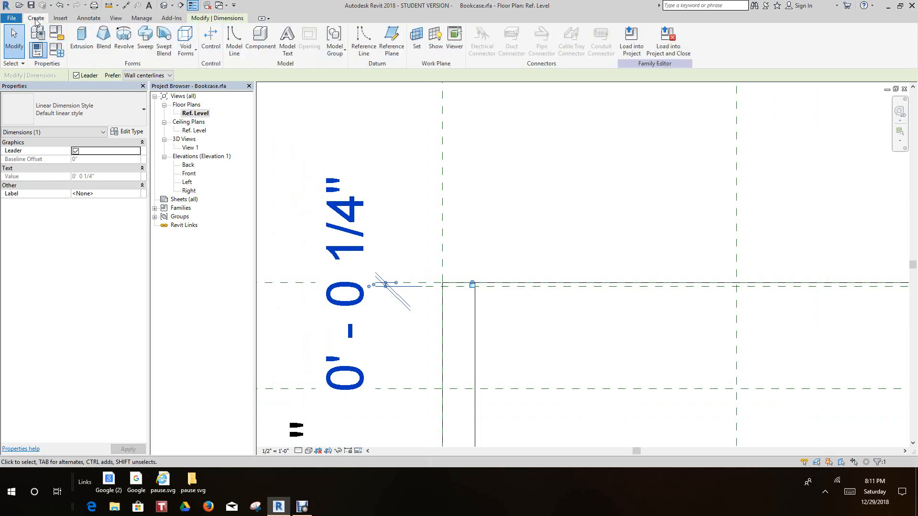
pyautogui.click(80, 41)
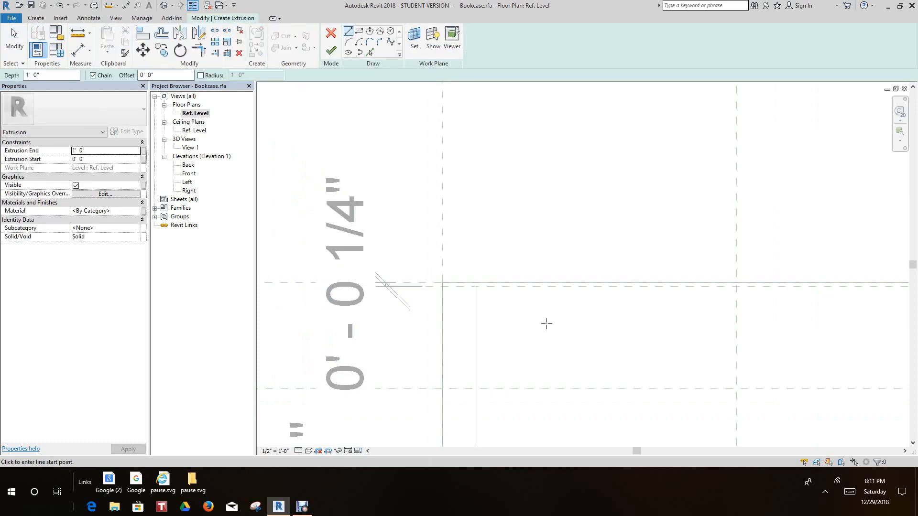
pyautogui.click(22, 76)
pyautogui.write('2 6')
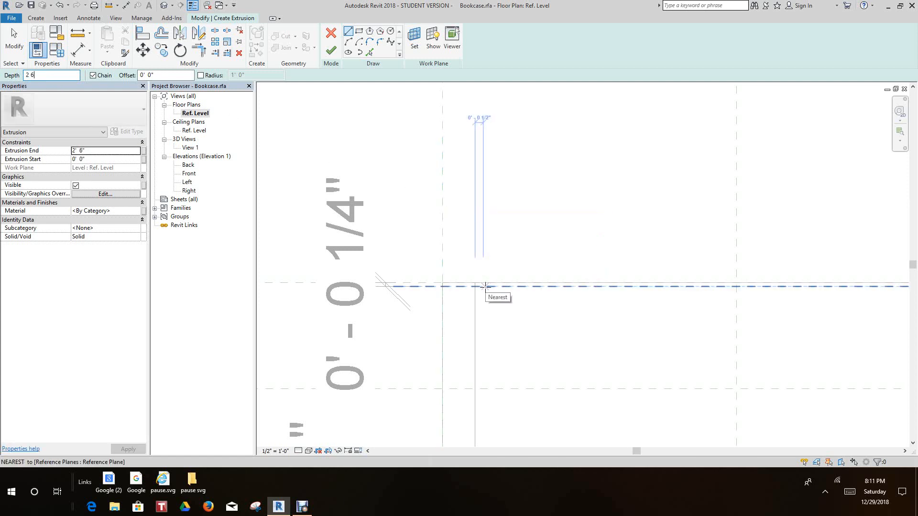
pyautogui.scroll(2, 485, 286)
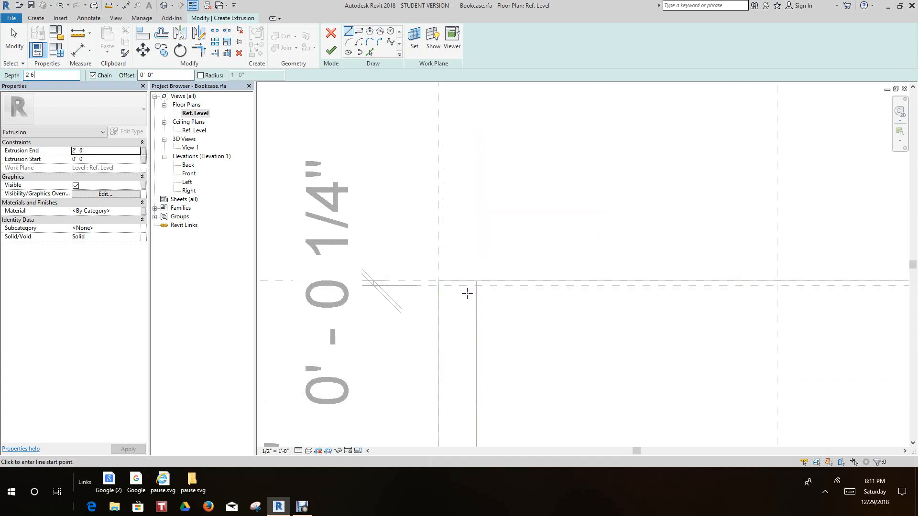
pyautogui.moveTo(501, 301); pyautogui.dragTo(378, 298, button='middle')
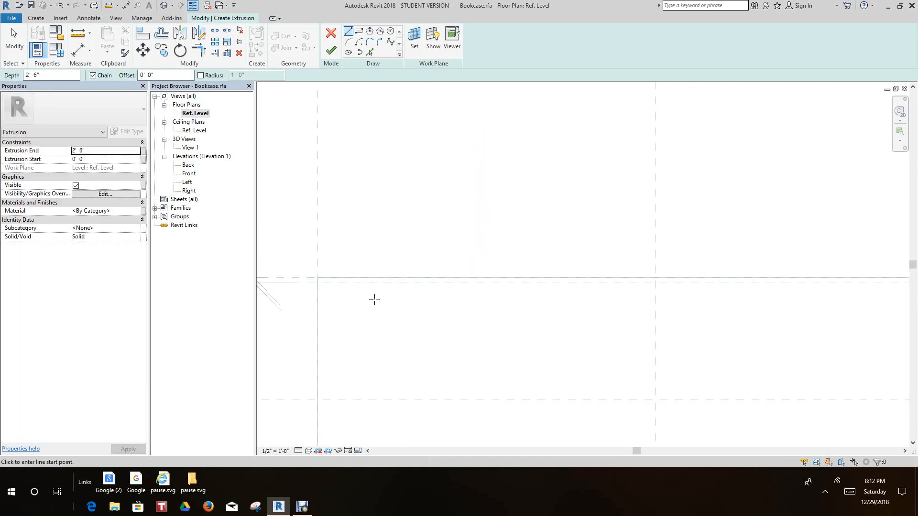
# Sketch a 2'-8" by 1/4" rectangle between the frame's inner side edges, spanning the two rear reference planes
pyautogui.scroll(3, 361, 297)
pyautogui.click(352, 268)
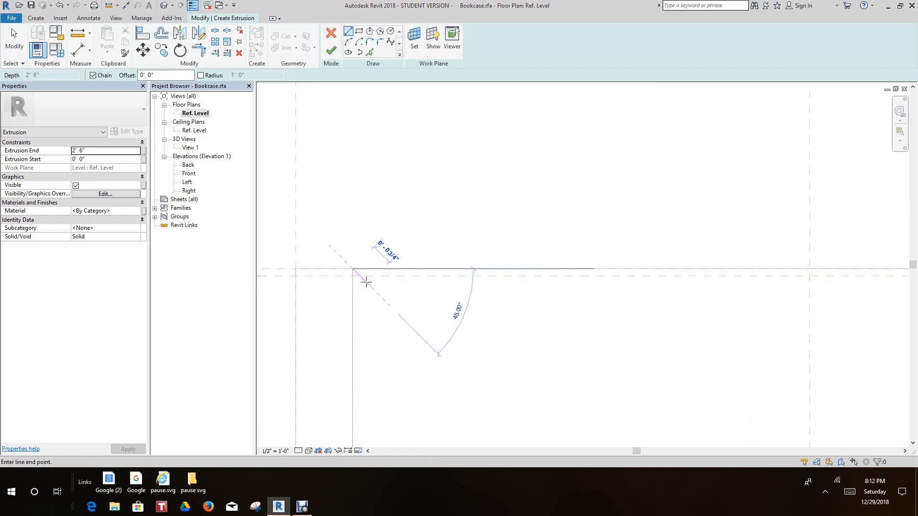
pyautogui.click(359, 31)
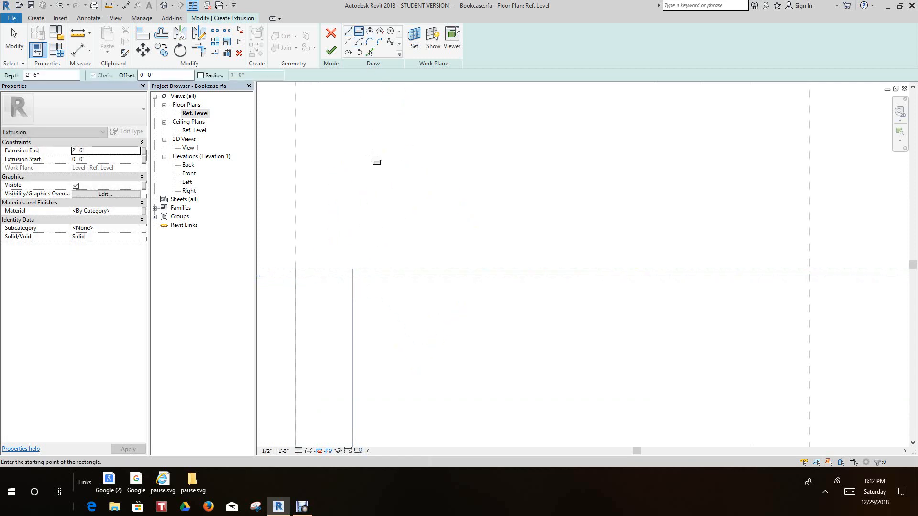
pyautogui.click(354, 269)
pyautogui.scroll(-6, 430, 282)
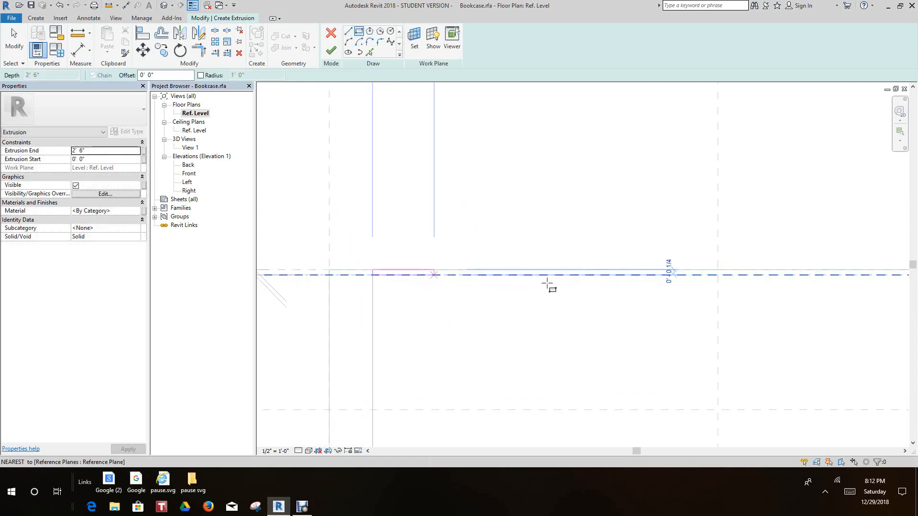
pyautogui.moveTo(589, 298); pyautogui.dragTo(437, 302, button='middle')
pyautogui.scroll(-1, 459, 302)
pyautogui.scroll(5, 683, 298)
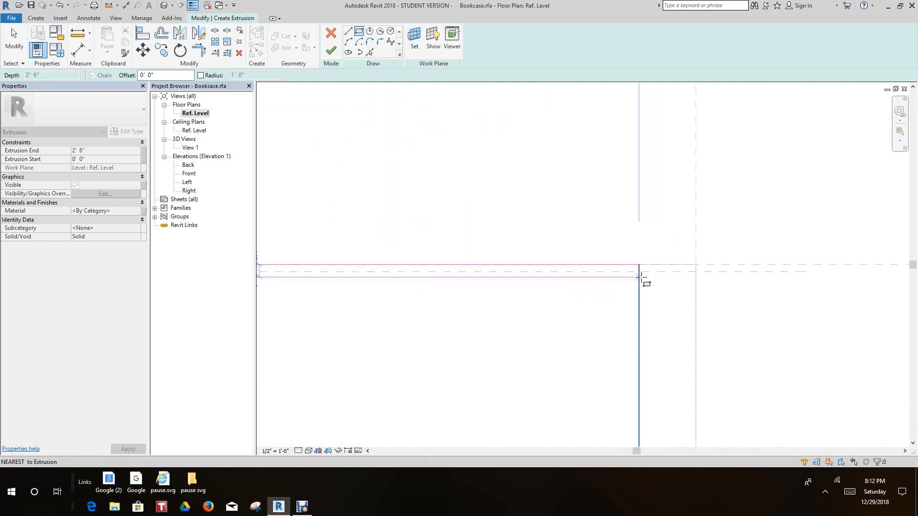
pyautogui.click(637, 269)
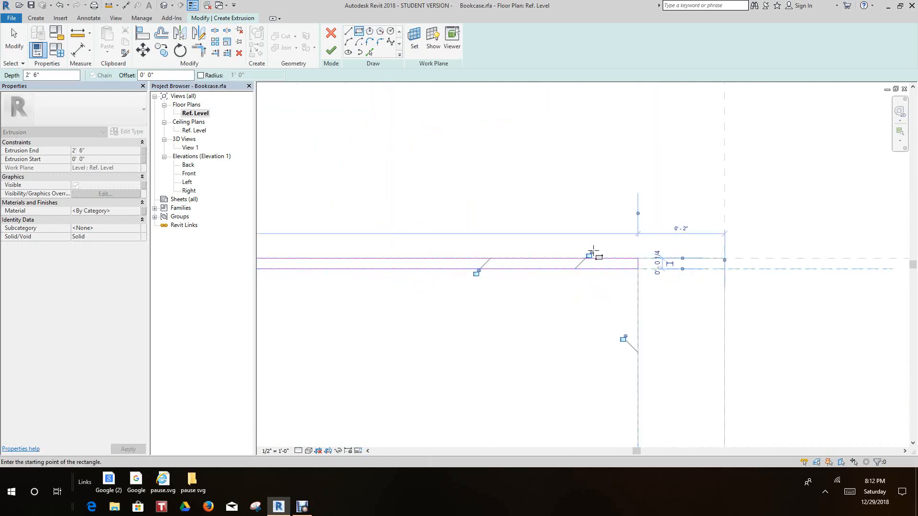
# Lock the rectangle's four sides to the rear reference planes and the frame's inner edges, and finish the back panel extrusion
pyautogui.click(476, 273)
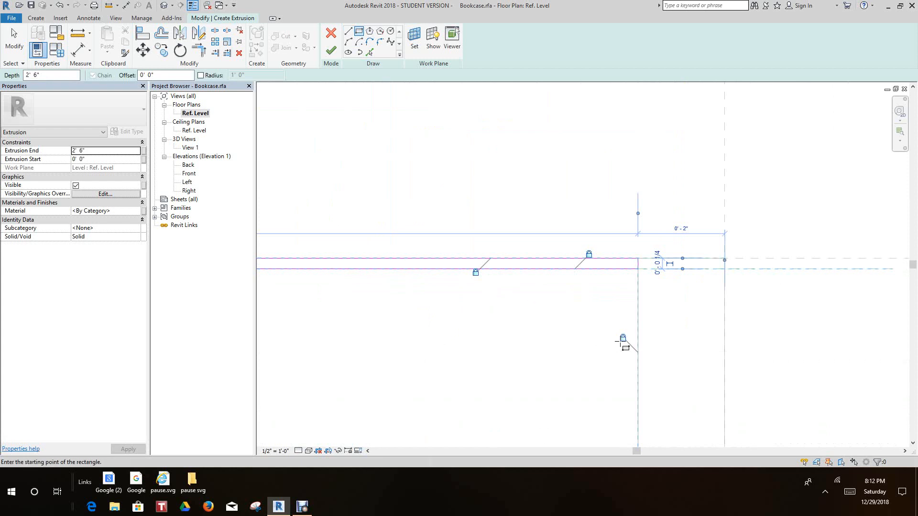
pyautogui.moveTo(623, 342)
pyautogui.mouseDown(button='middle')
pyautogui.moveTo(482, 318)
pyautogui.moveTo(703, 293)
pyautogui.moveTo(761, 297)
pyautogui.mouseUp(button='middle')
pyautogui.scroll(-1, 522, 282)
pyautogui.moveTo(523, 282); pyautogui.dragTo(624, 253, button='middle')
pyautogui.click(418, 373)
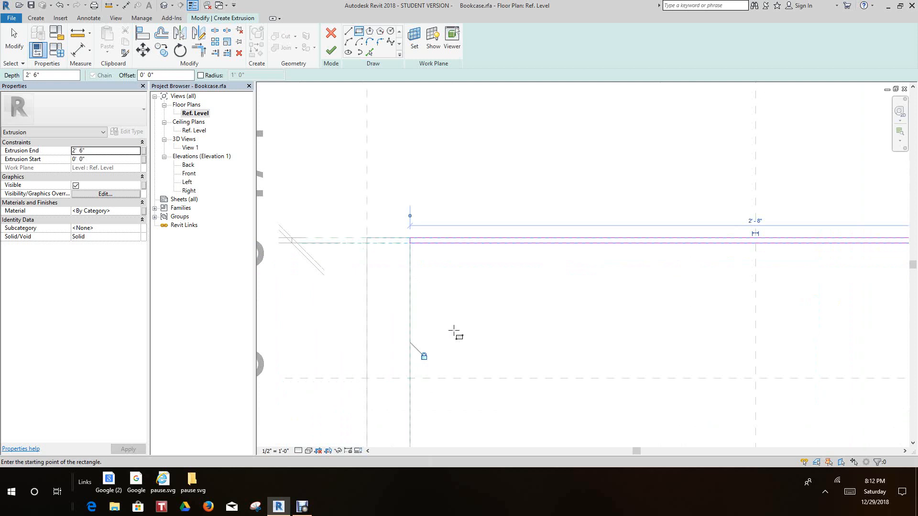
pyautogui.scroll(-1, 346, 259)
pyautogui.moveTo(346, 259); pyautogui.dragTo(301, 265, button='middle')
pyautogui.click(333, 56)
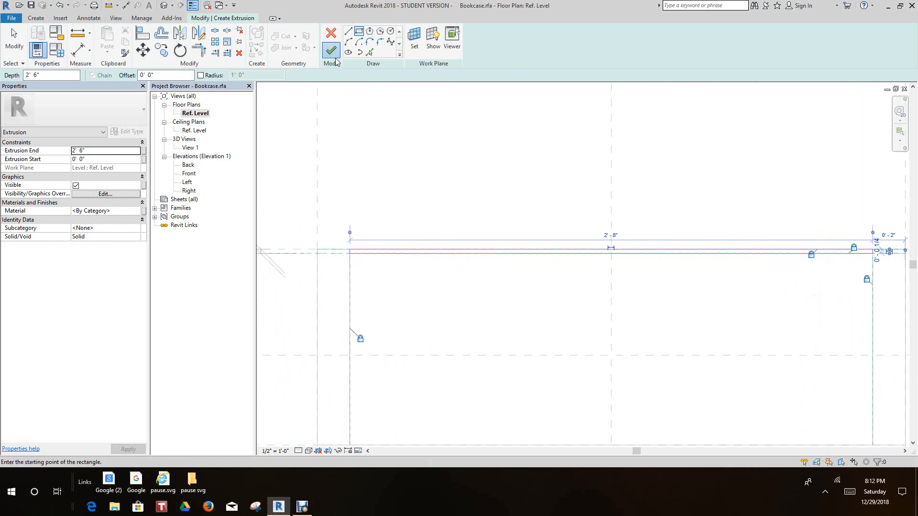
pyautogui.click(518, 167)
pyautogui.scroll(-2, 519, 168)
pyautogui.moveTo(524, 175); pyautogui.dragTo(515, 193, button='middle')
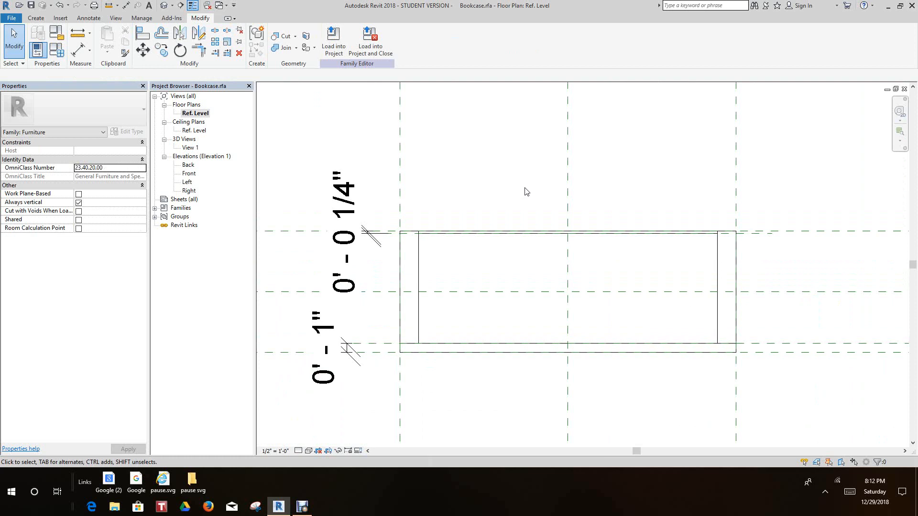
# In the Back elevation, align the back panel's upper edge with the reference plane at the bookcase's overall height and lock it
pyautogui.scroll(-1, 526, 191)
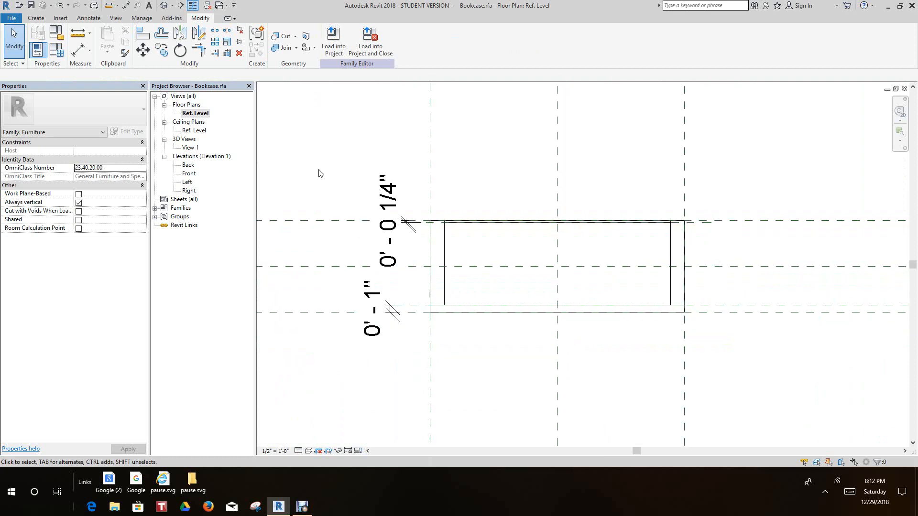
pyautogui.doubleClick(187, 165)
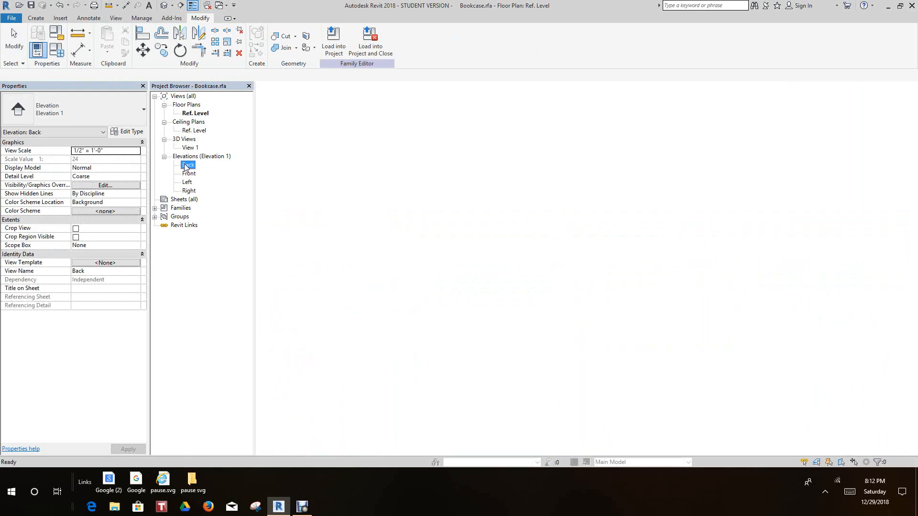
pyautogui.scroll(1, 587, 311)
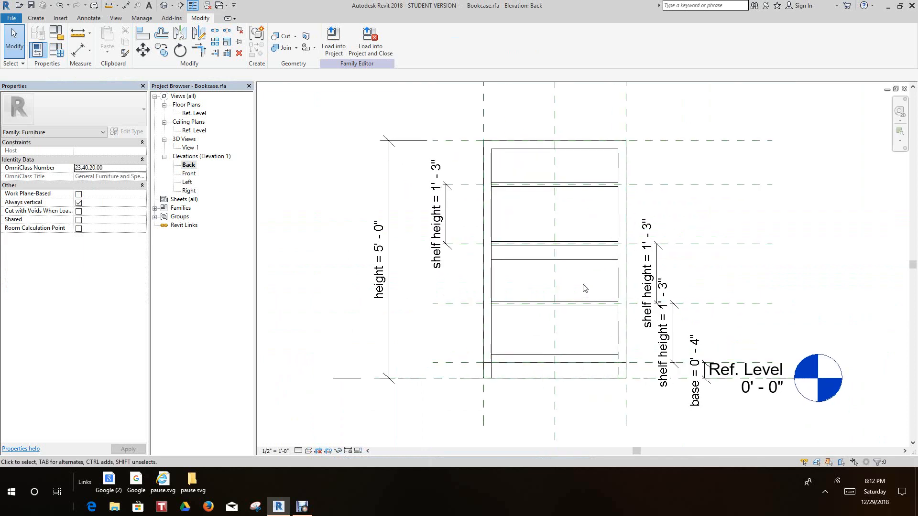
pyautogui.click(569, 262)
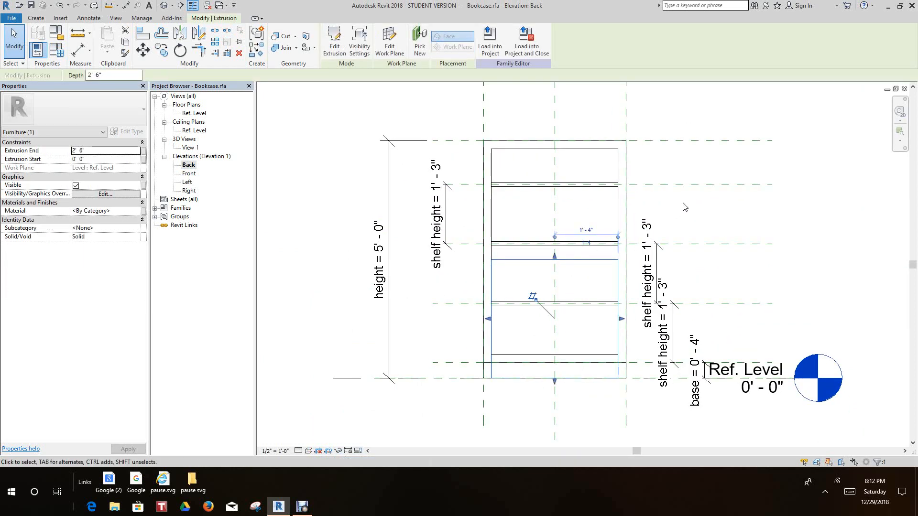
pyautogui.click(684, 205)
pyautogui.scroll(-1, 684, 206)
pyautogui.moveTo(683, 203); pyautogui.dragTo(563, 238, button='middle')
pyautogui.scroll(-1, 563, 238)
pyautogui.scroll(1, 439, 173)
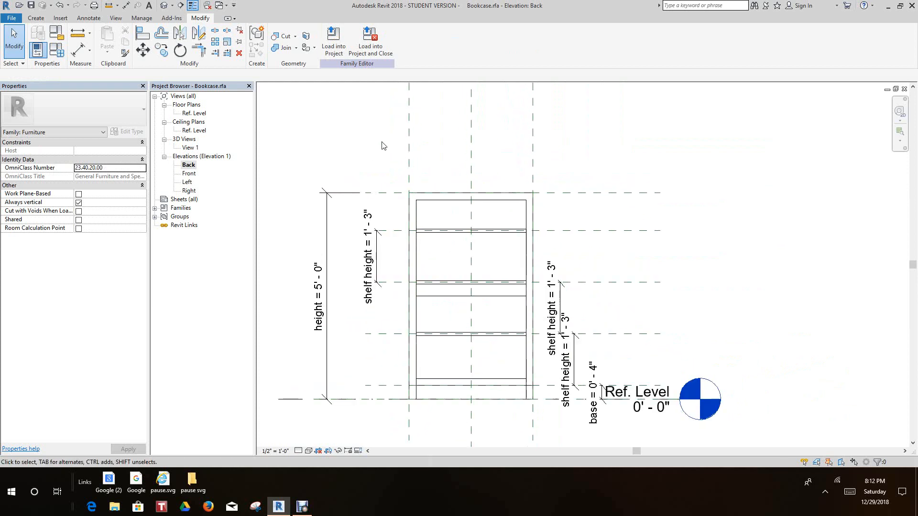
pyautogui.click(147, 32)
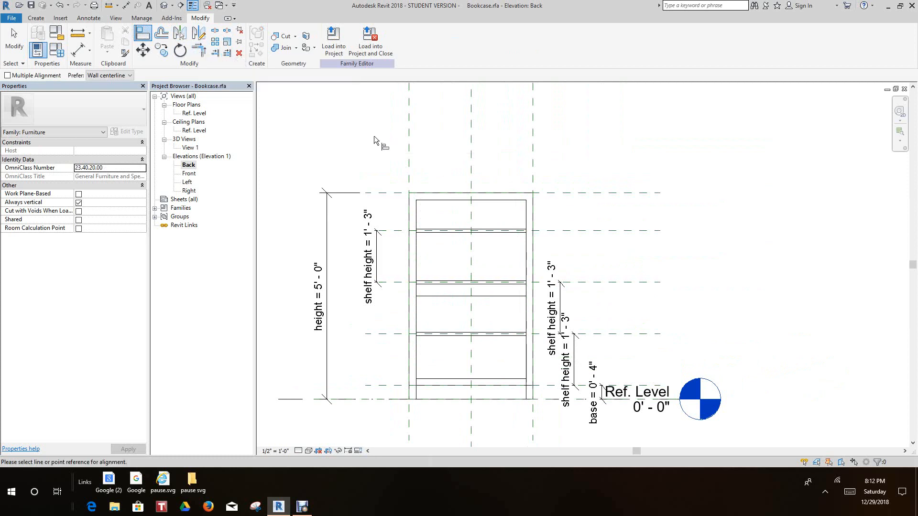
pyautogui.click(544, 197)
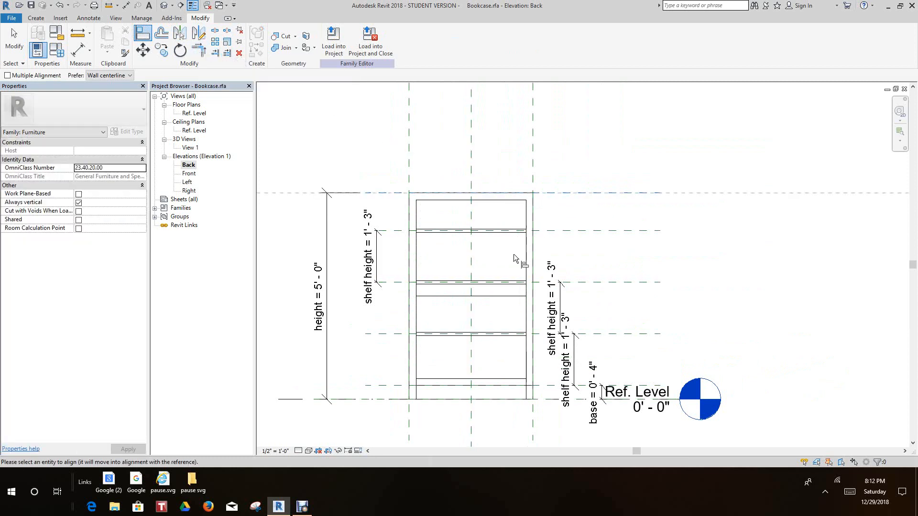
pyautogui.click(500, 295)
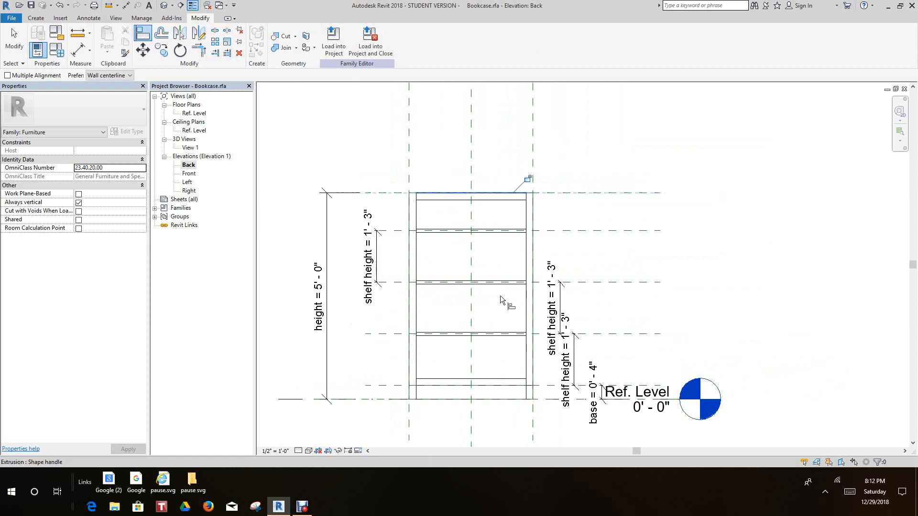
pyautogui.click(527, 179)
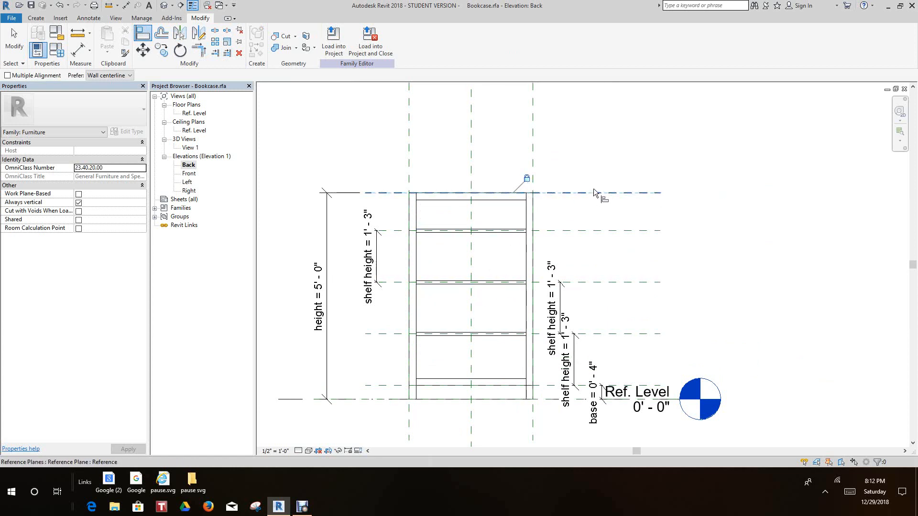
# Open the default 3D view and examine the bookcase from its front and right side
pyautogui.scroll(-3, 585, 196)
pyautogui.moveTo(586, 196); pyautogui.dragTo(587, 223, button='middle')
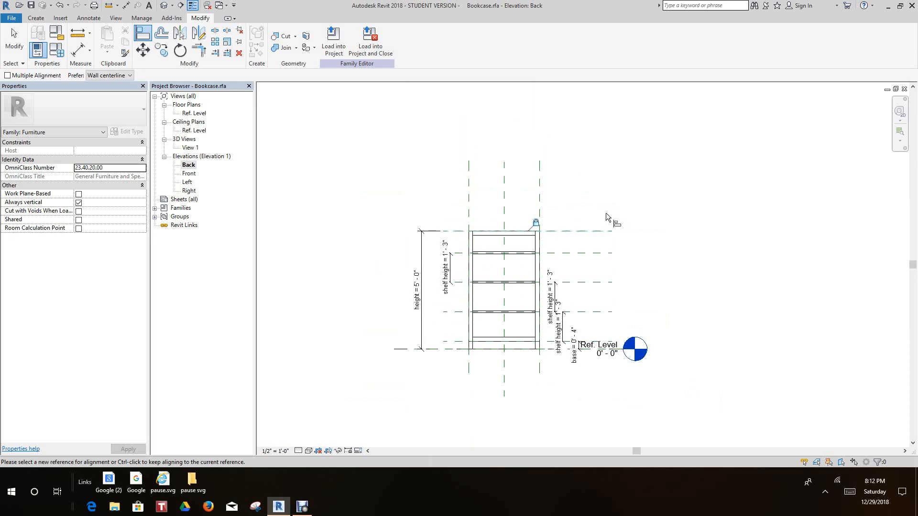
pyautogui.scroll(4, 512, 344)
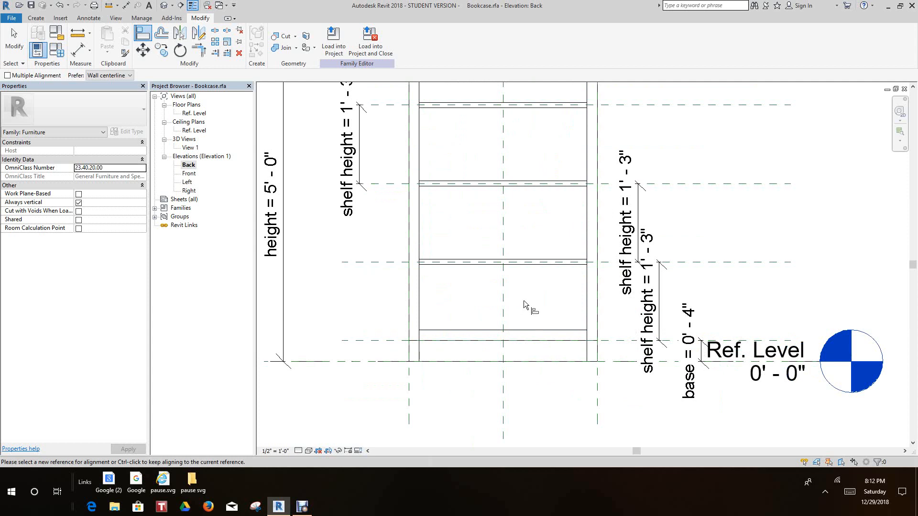
pyautogui.scroll(-3, 528, 283)
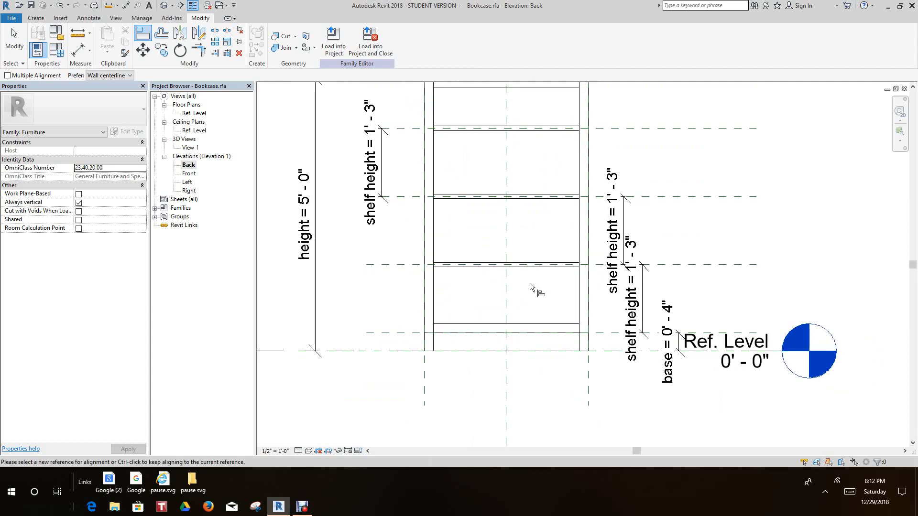
pyautogui.click(164, 6)
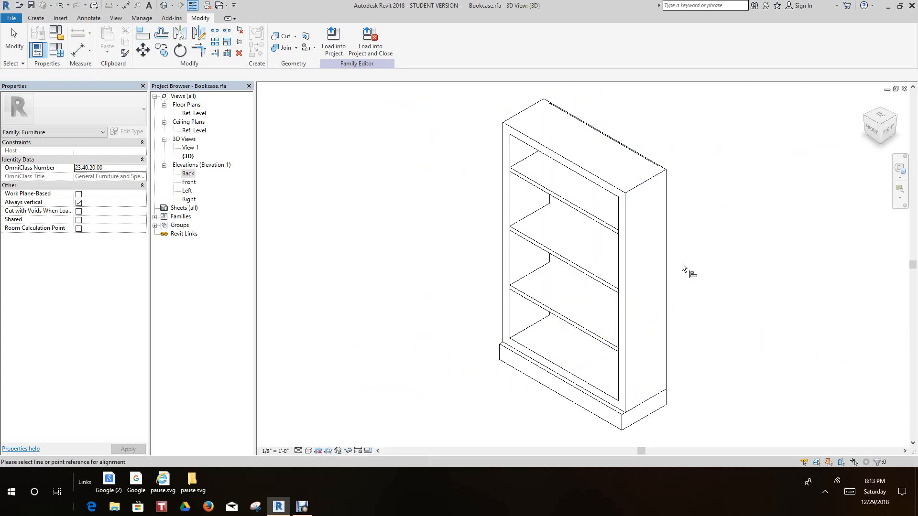
pyautogui.press('a')
pyautogui.press('l')
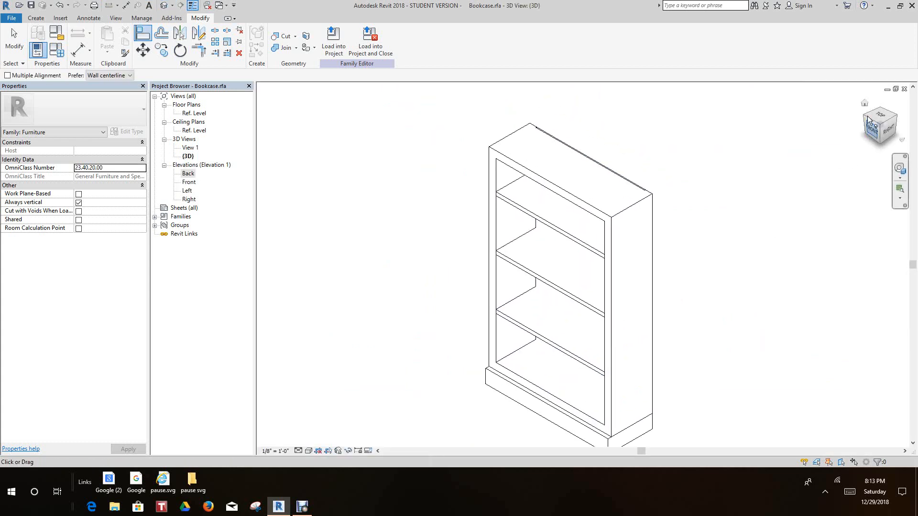
pyautogui.moveTo(874, 128)
pyautogui.mouseDown()
pyautogui.moveTo(862, 103)
pyautogui.moveTo(906, 124)
pyautogui.mouseUp()
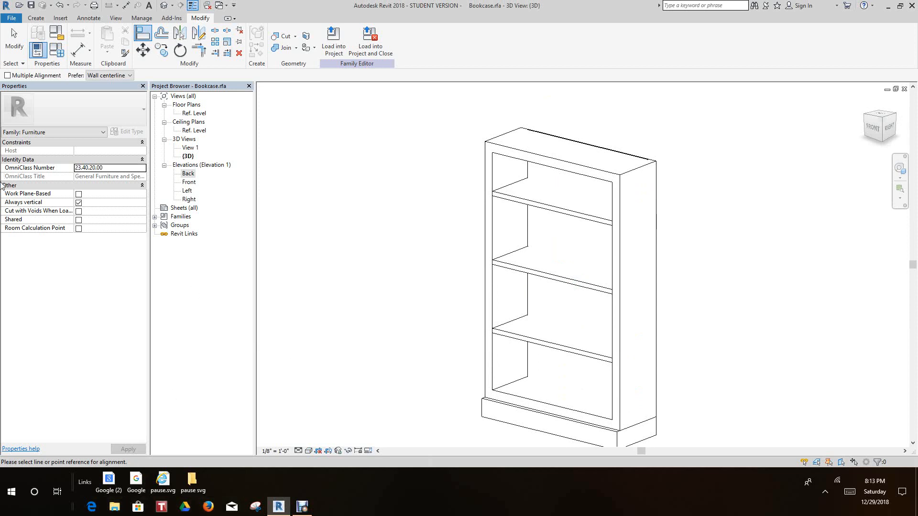
# Join the geometry of the three shelves with the back panel
pyautogui.click(36, 18)
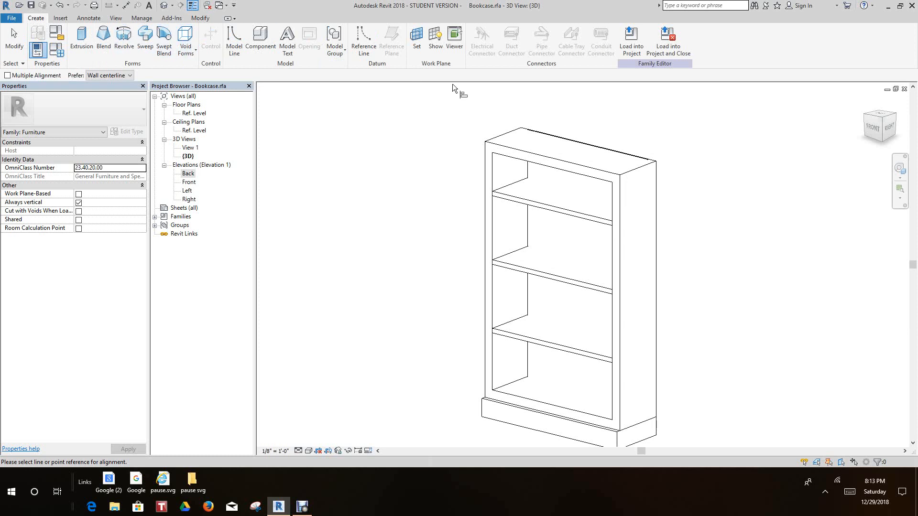
pyautogui.click(200, 19)
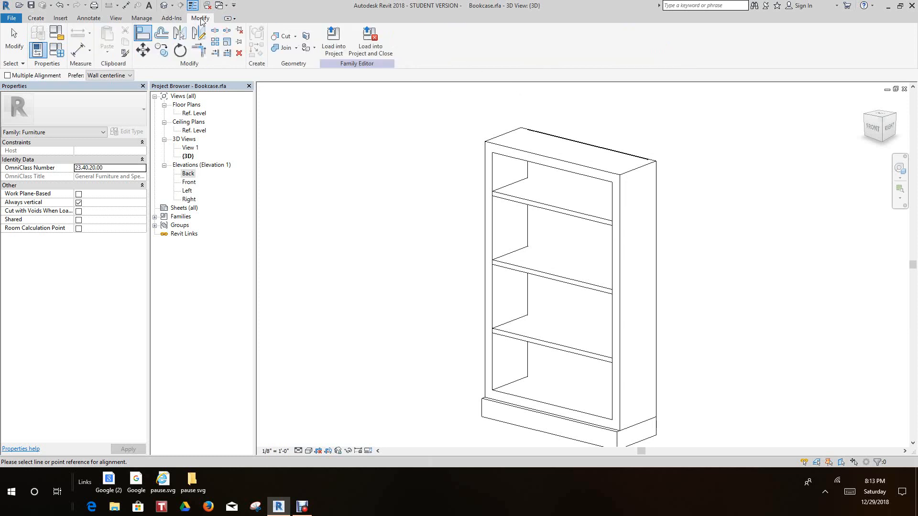
pyautogui.click(284, 48)
pyautogui.scroll(1, 544, 209)
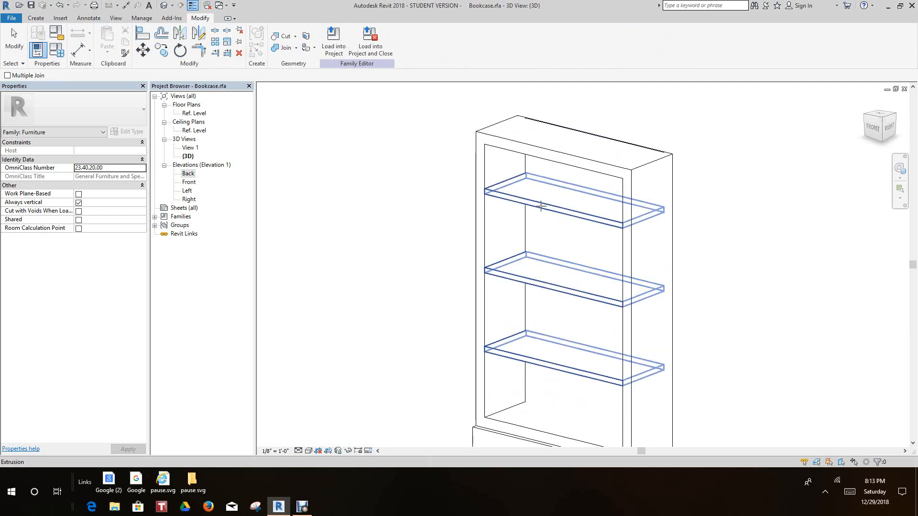
pyautogui.click(541, 206)
pyautogui.click(533, 183)
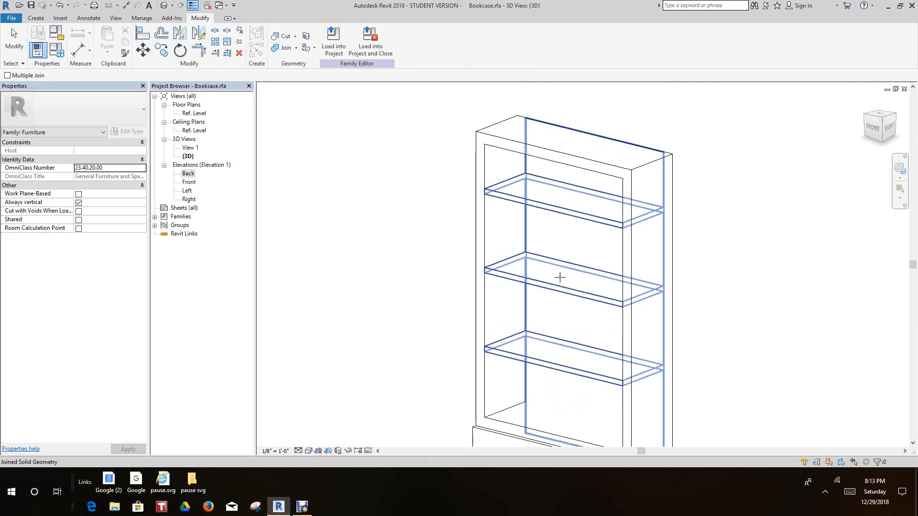
# Join the combined shelves and back panel with the bookcase's outer frame
pyautogui.scroll(-2, 560, 277)
pyautogui.click(543, 279)
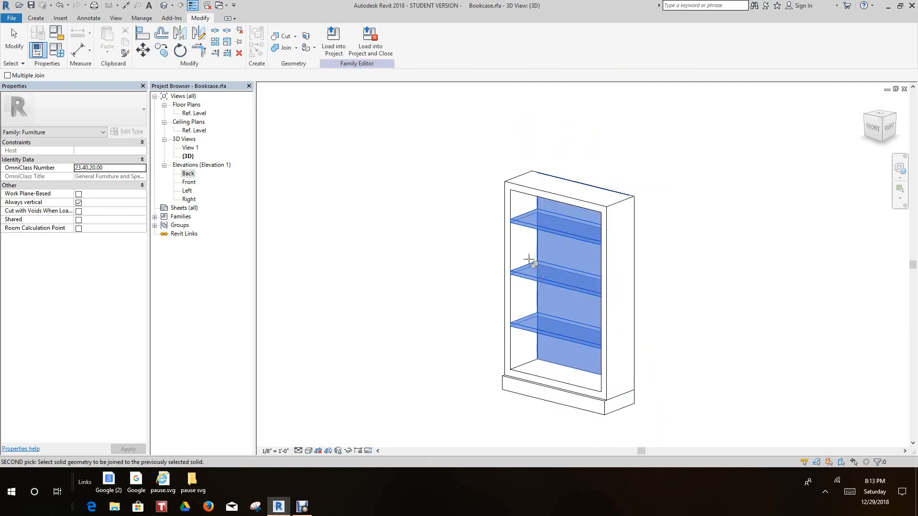
pyautogui.click(524, 254)
pyautogui.click(521, 210)
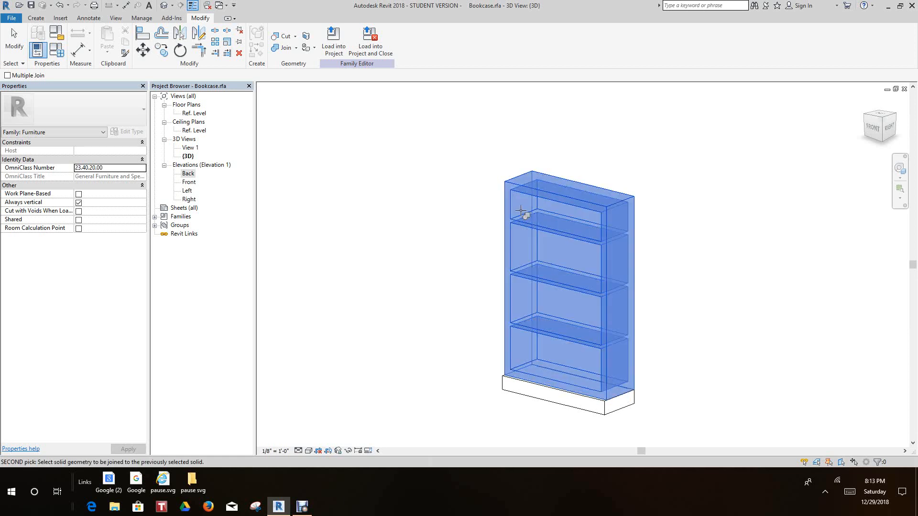
pyautogui.click(535, 321)
pyautogui.scroll(2, 519, 308)
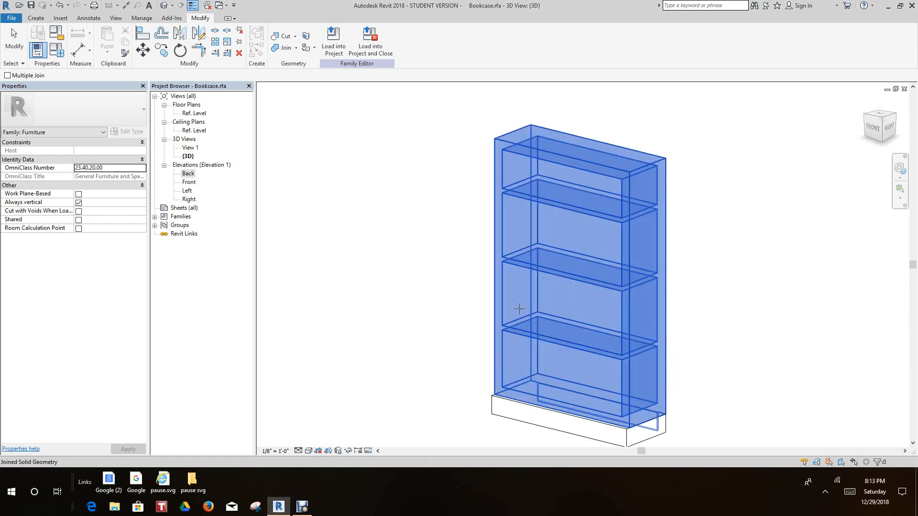
pyautogui.click(534, 371)
pyautogui.scroll(-2, 427, 327)
pyautogui.moveTo(430, 314); pyautogui.dragTo(422, 259, button='middle')
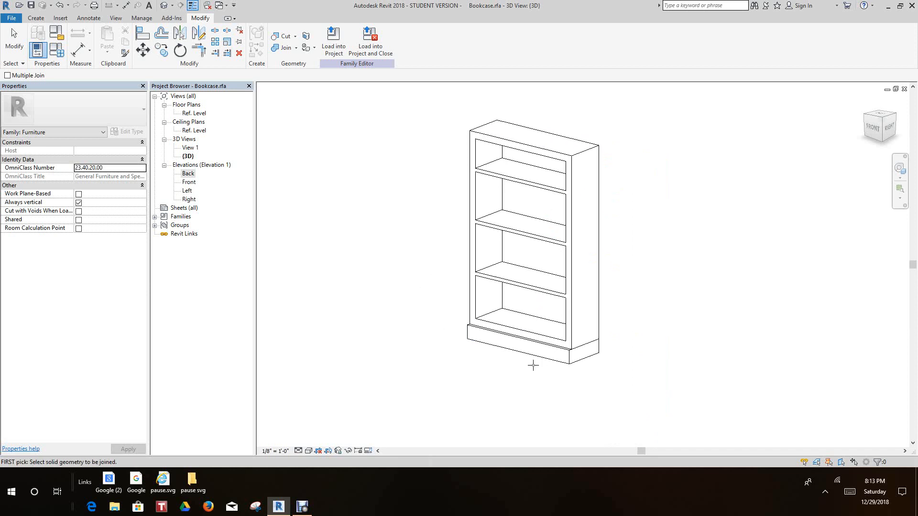
# Examine the joined frame, shelves and back panel and where they meet the base in the 3D view
pyautogui.scroll(2, 574, 363)
pyautogui.moveTo(649, 367); pyautogui.dragTo(695, 412, button='middle')
pyautogui.scroll(-1, 651, 382)
pyautogui.scroll(1, 650, 383)
pyautogui.scroll(-2, 645, 378)
pyautogui.scroll(1, 646, 378)
pyautogui.scroll(-1, 645, 377)
pyautogui.scroll(1, 645, 378)
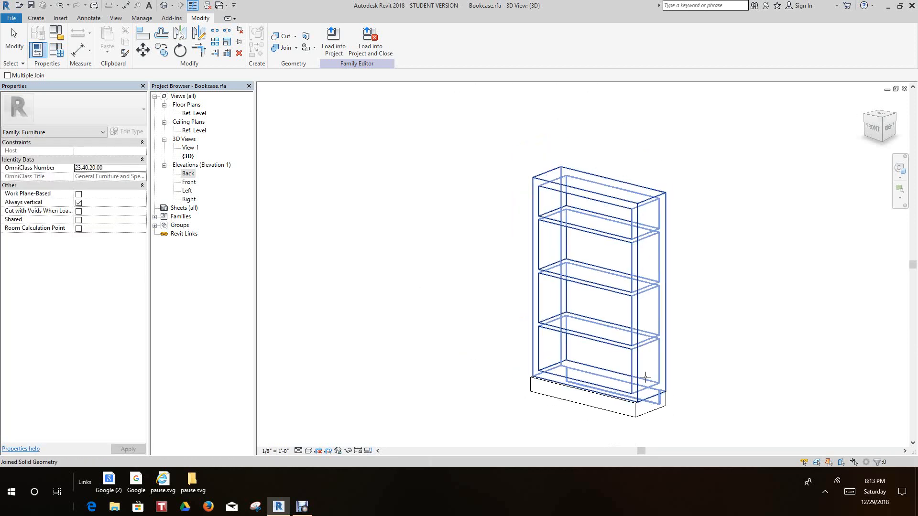
pyautogui.scroll(1, 642, 397)
pyautogui.scroll(-1, 421, 434)
pyautogui.moveTo(418, 434); pyautogui.dragTo(401, 421, button='middle')
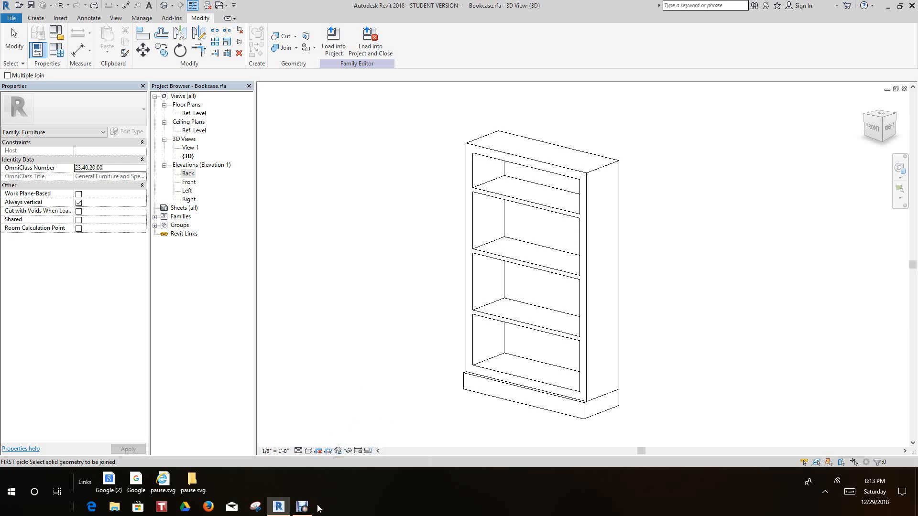
pyautogui.moveTo(304, 509)
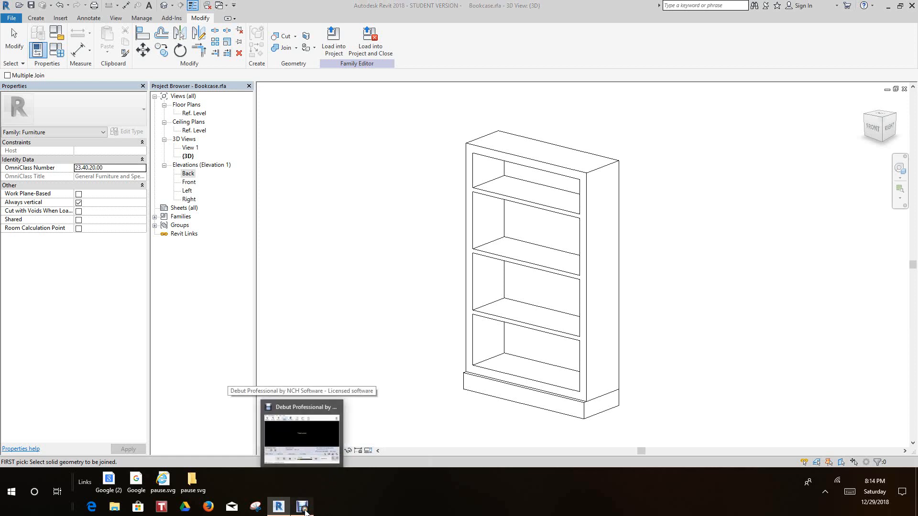
pyautogui.click(304, 509)
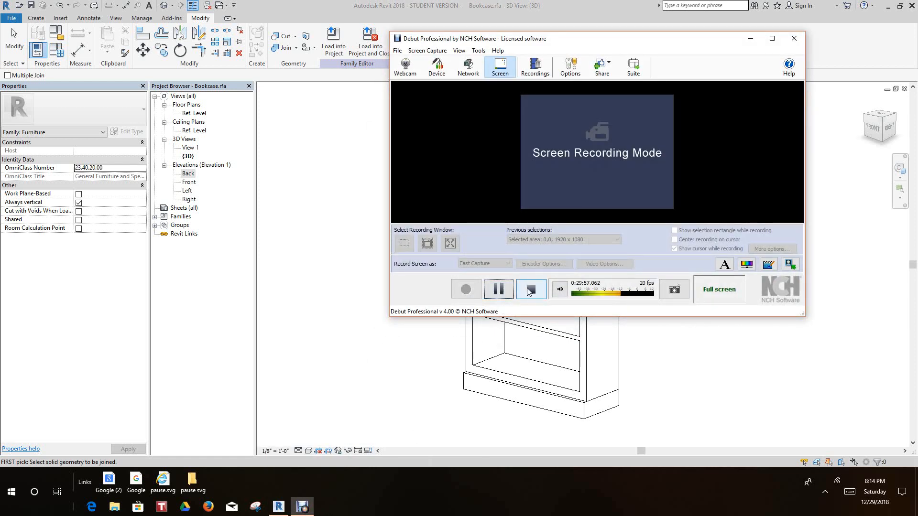